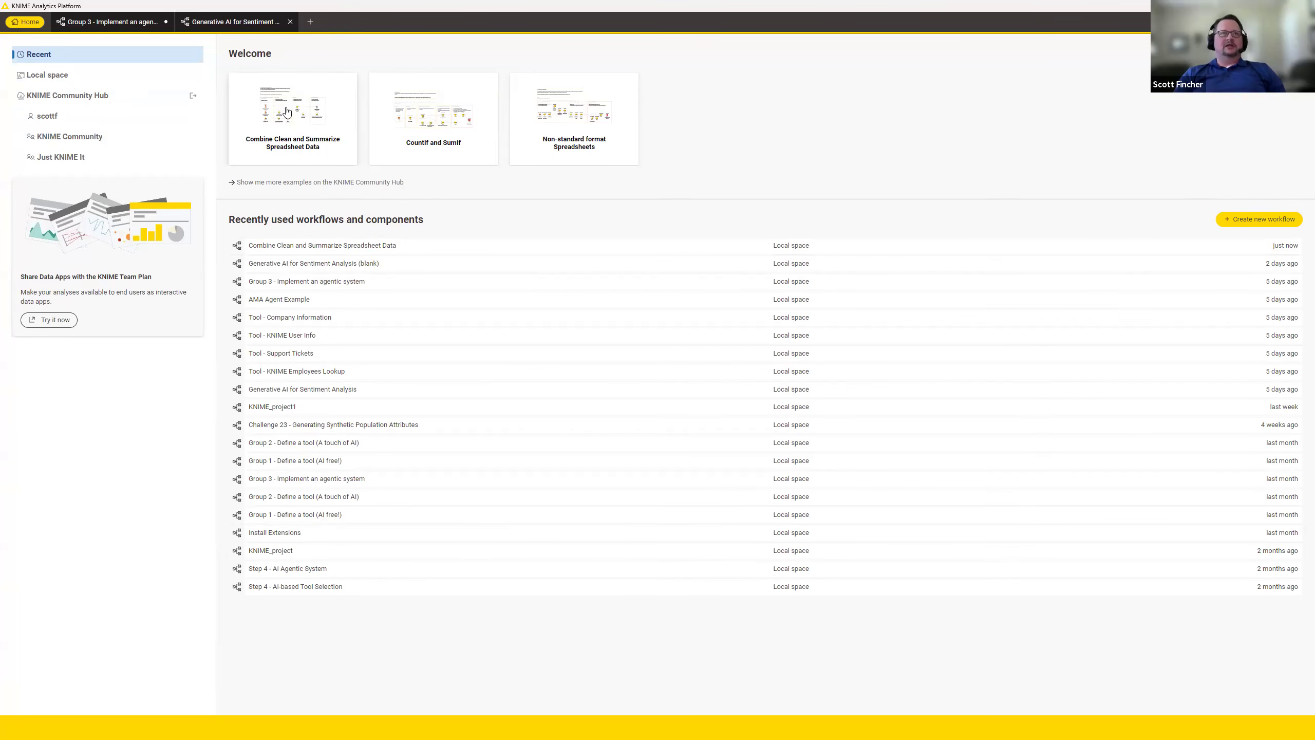
# Open the example workflow "Combine Clean and Summarize Spreadsheet Data" with its Excel Reader nodes in view.
pyautogui.click(287, 112)
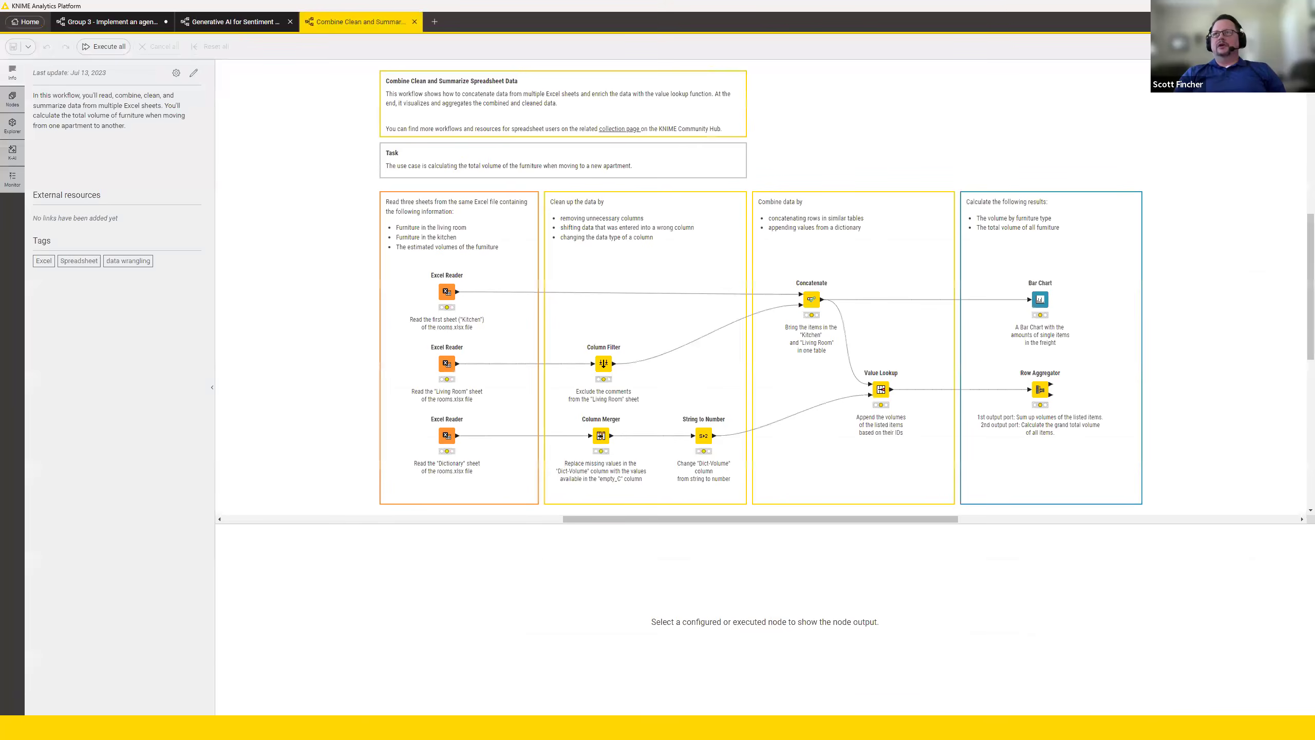
pyautogui.scroll(4, 861, 430)
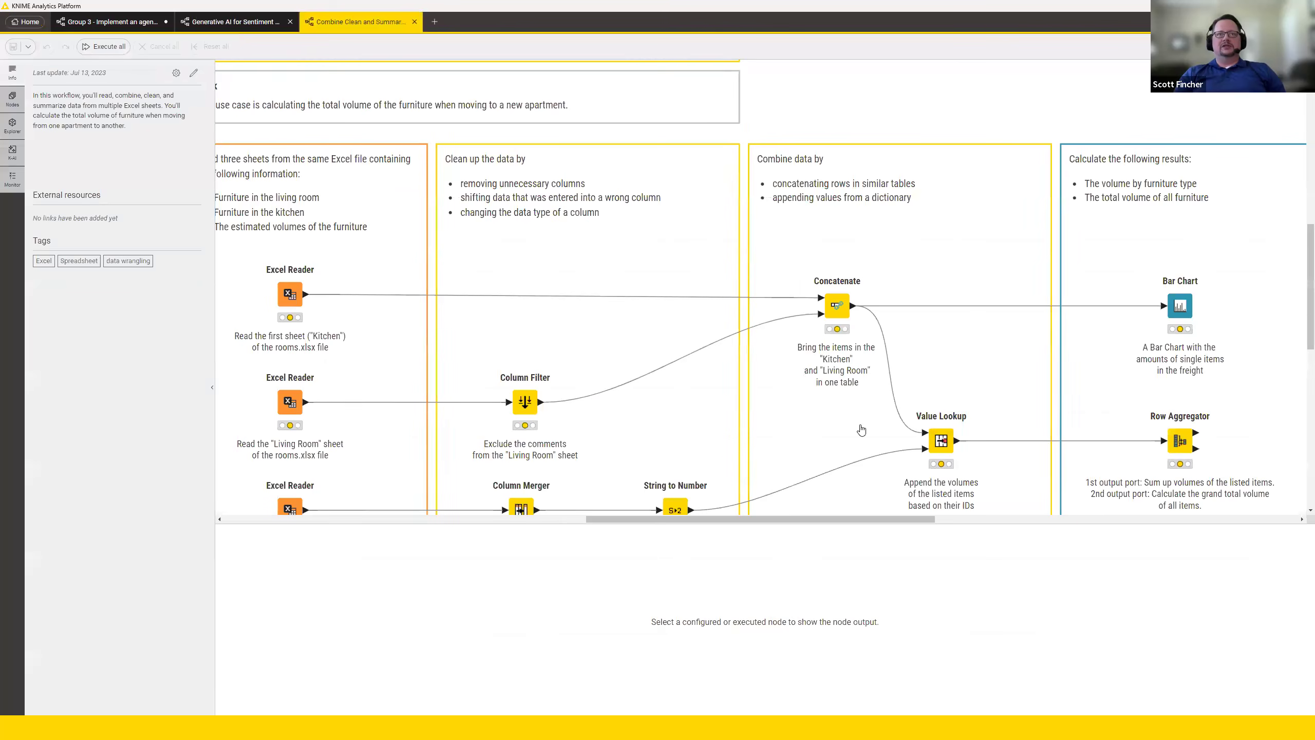
pyautogui.moveTo(853, 518)
pyautogui.mouseDown()
pyautogui.moveTo(788, 515)
pyautogui.moveTo(811, 516)
pyautogui.mouseUp()
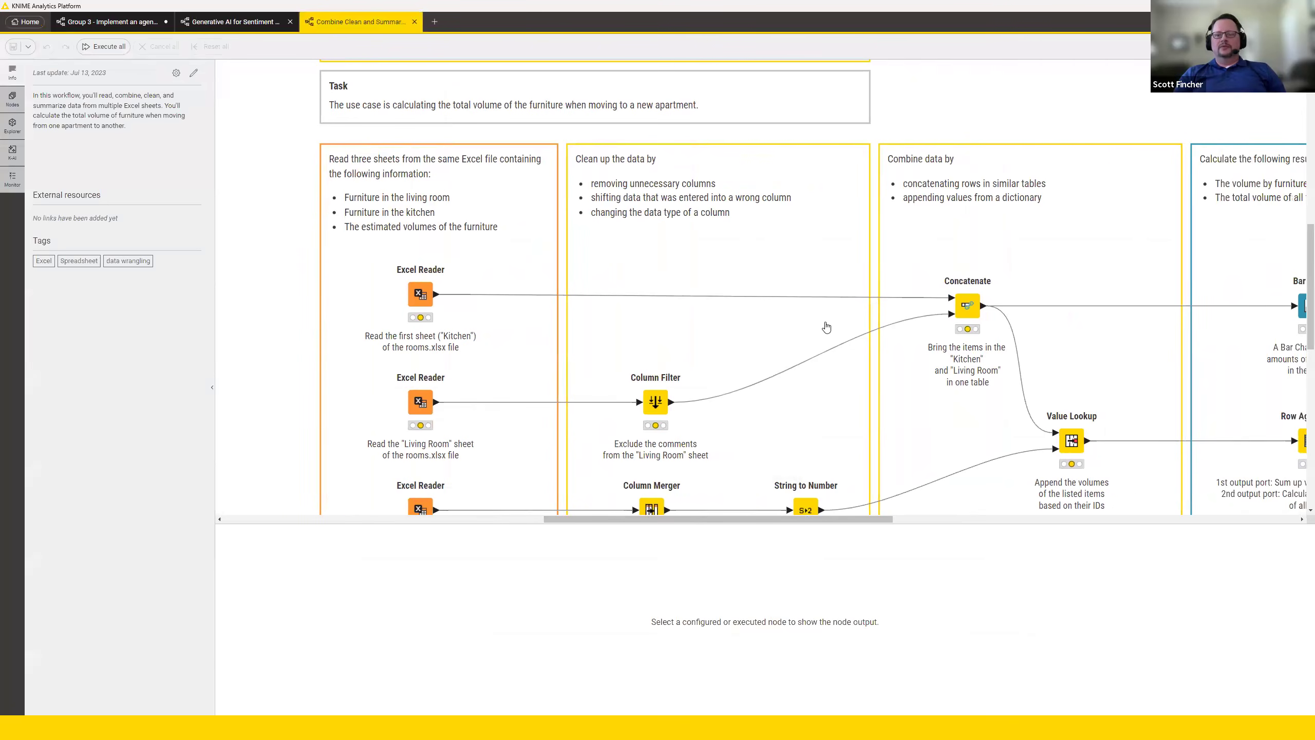
# Execute the Excel Reader that reads the "Kitchen" sheet and review its file and sheet settings without changing them.
pyautogui.moveTo(417, 297)
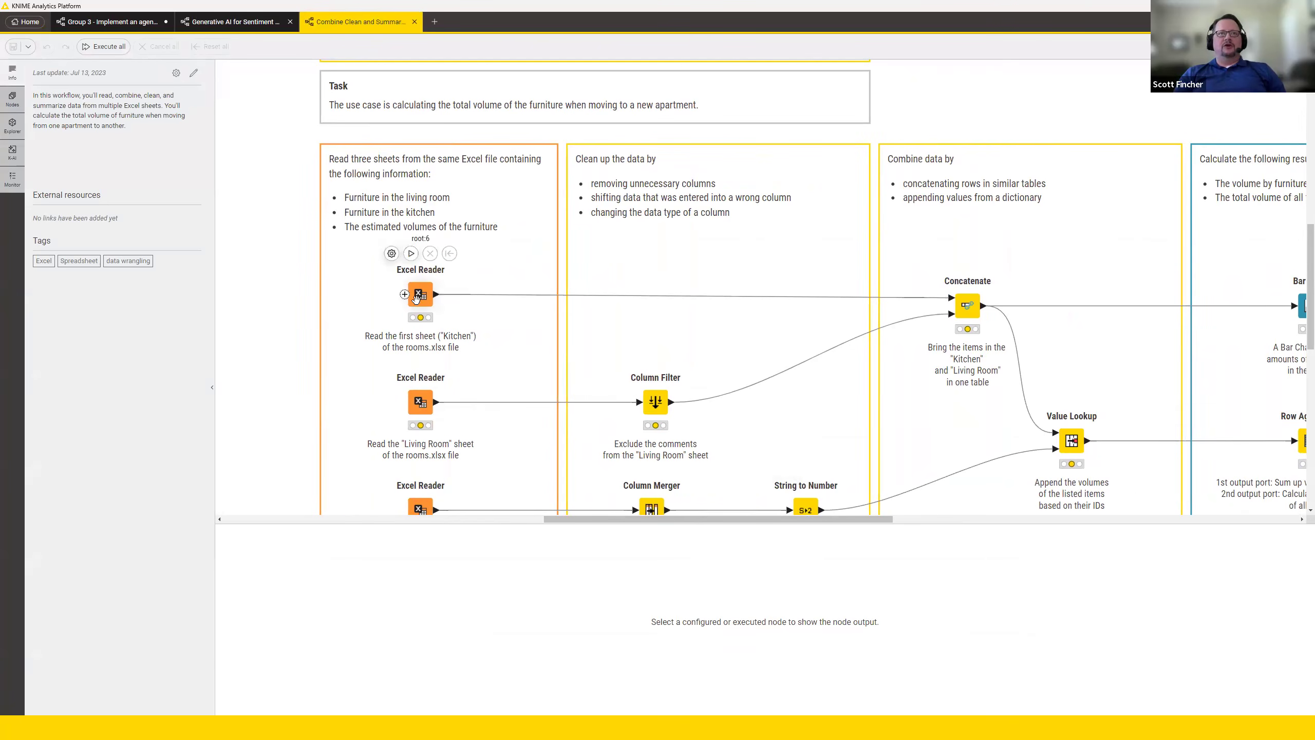
pyautogui.moveTo(420, 403)
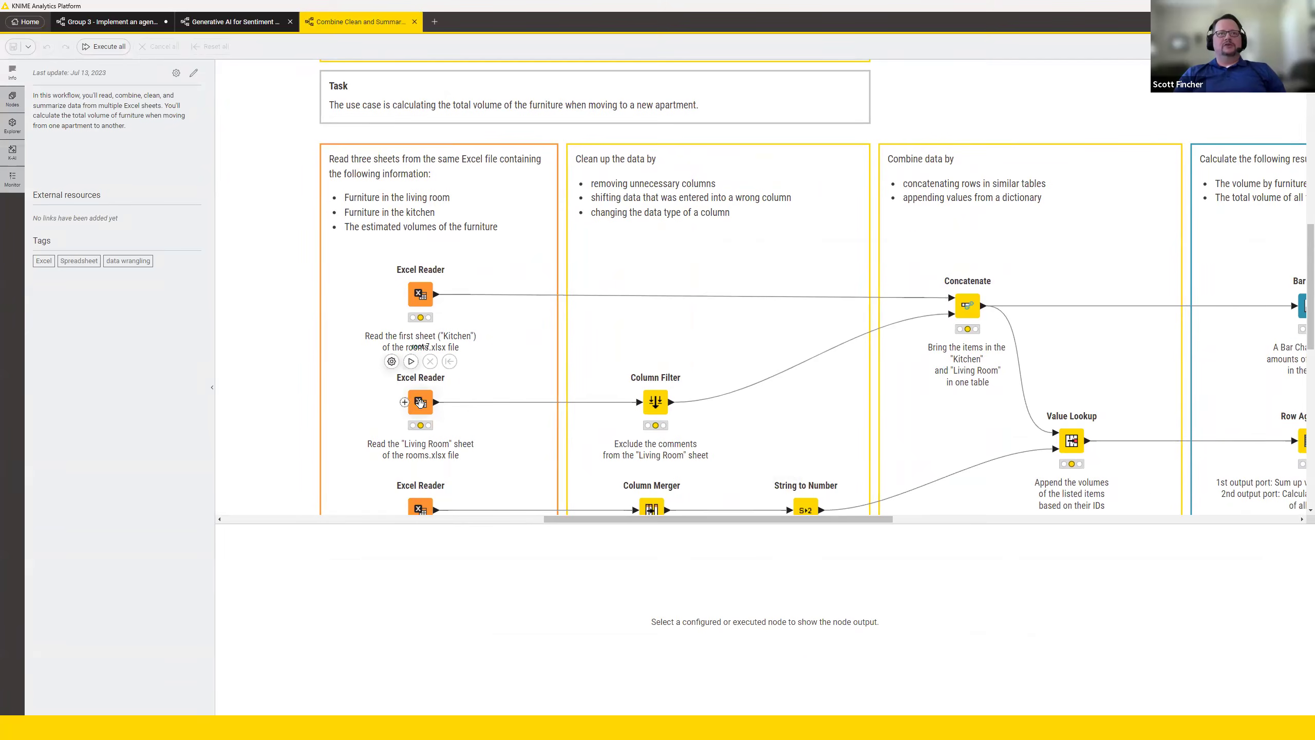
pyautogui.moveTo(652, 412)
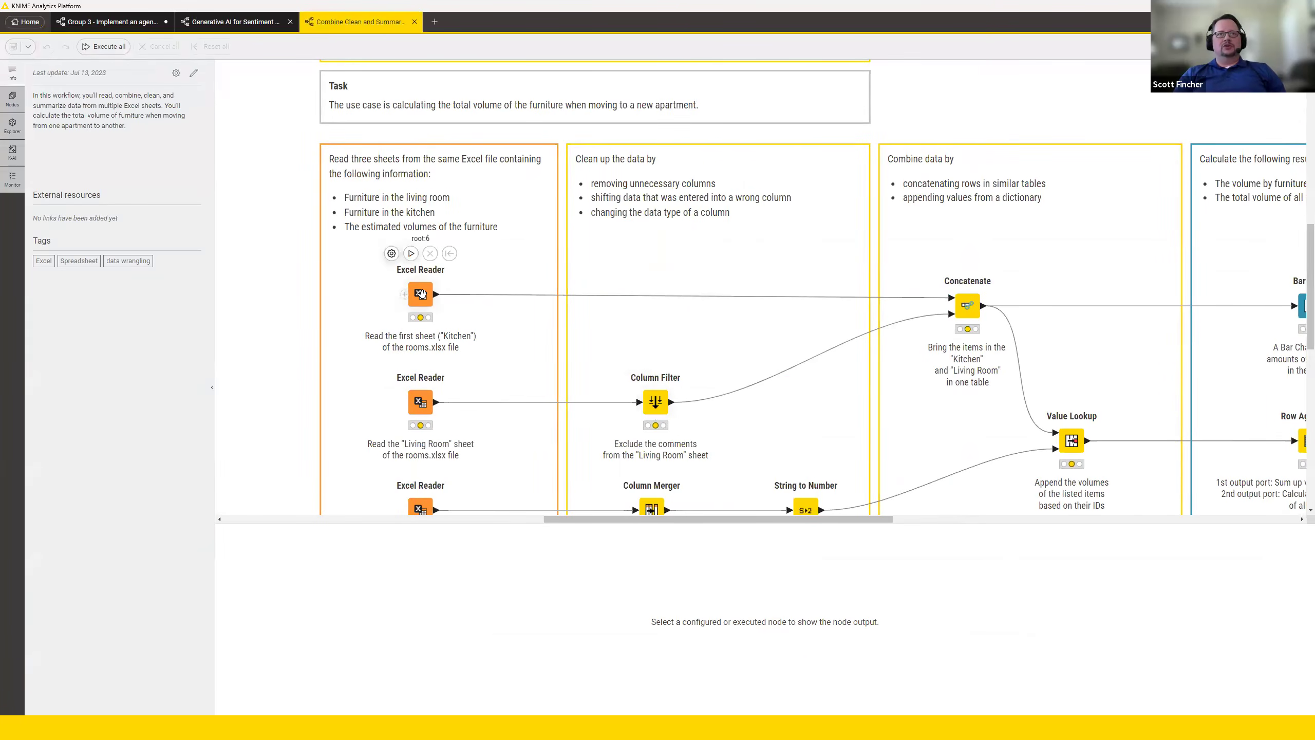
pyautogui.click(411, 253)
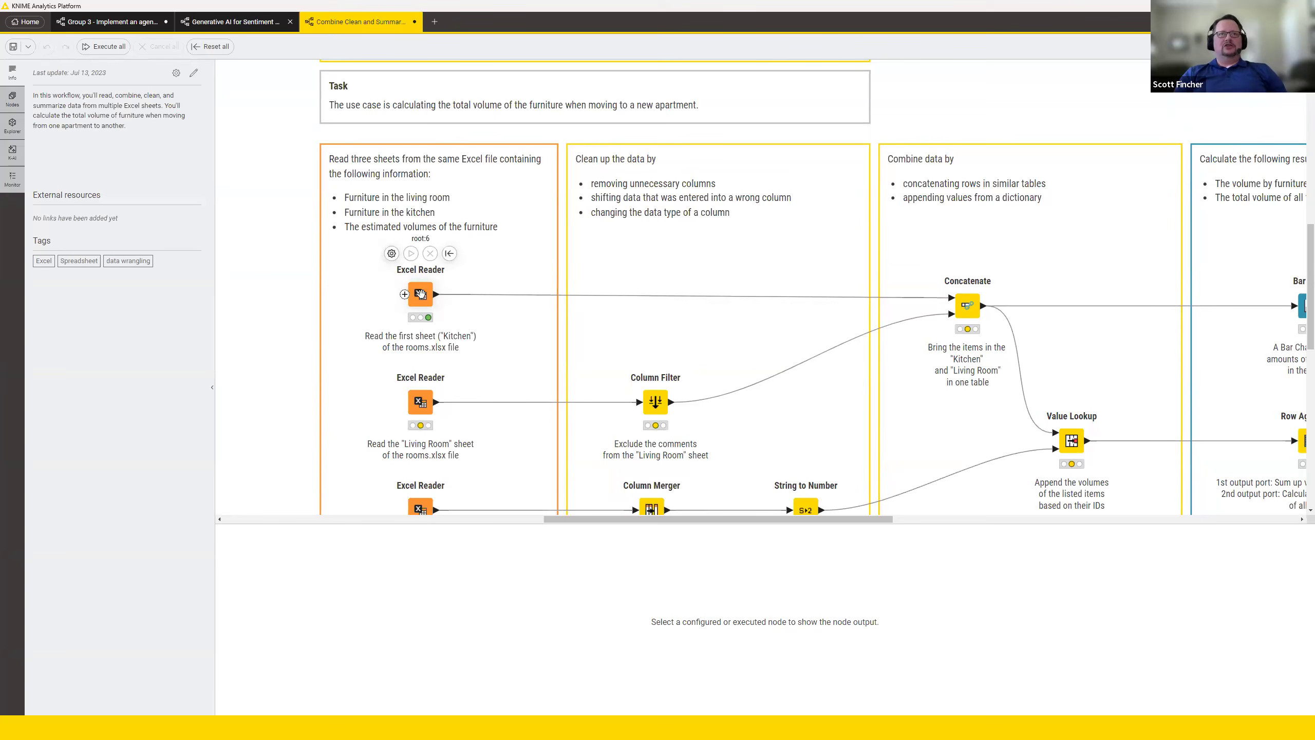
pyautogui.doubleClick(420, 294)
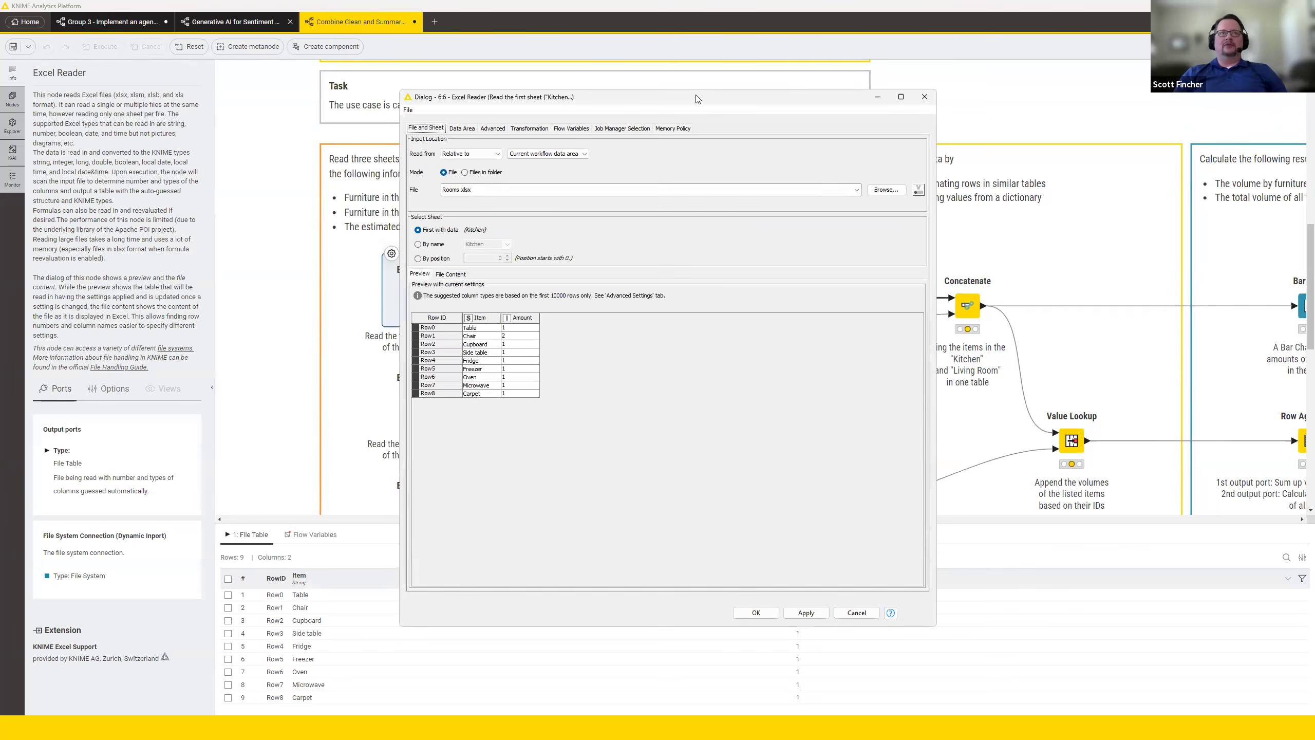
pyautogui.moveTo(697, 99); pyautogui.dragTo(777, 102)
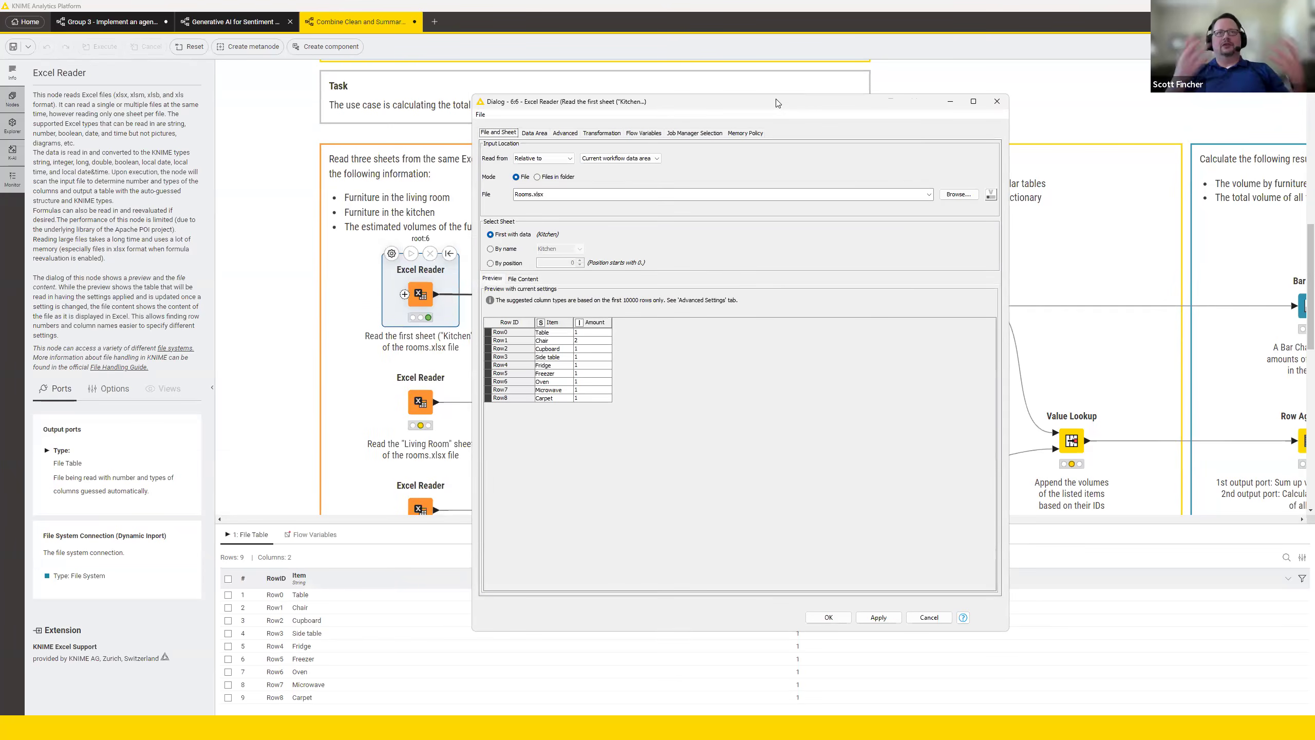
pyautogui.moveTo(549, 194); pyautogui.dragTo(497, 193)
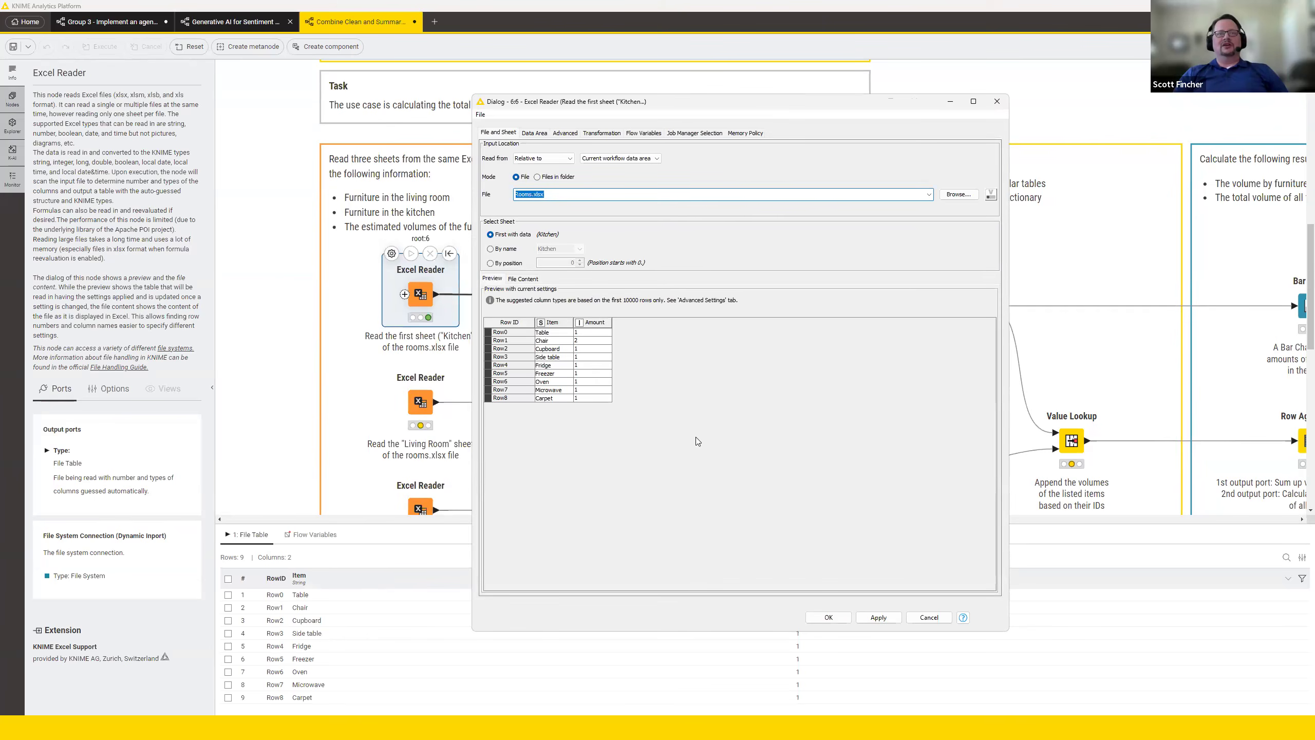
pyautogui.click(997, 101)
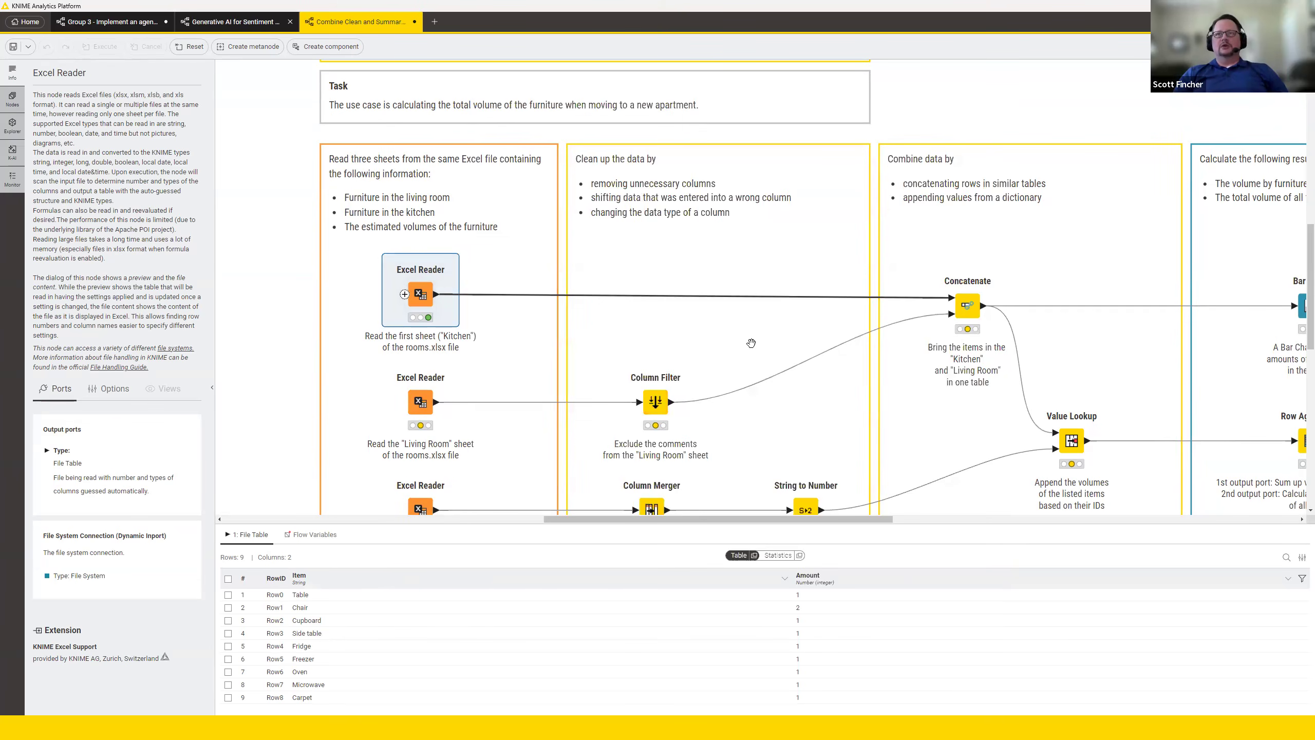
# Review the Concatenate node's column combination and RowID handling settings, leaving them as they are.
pyautogui.doubleClick(966, 307)
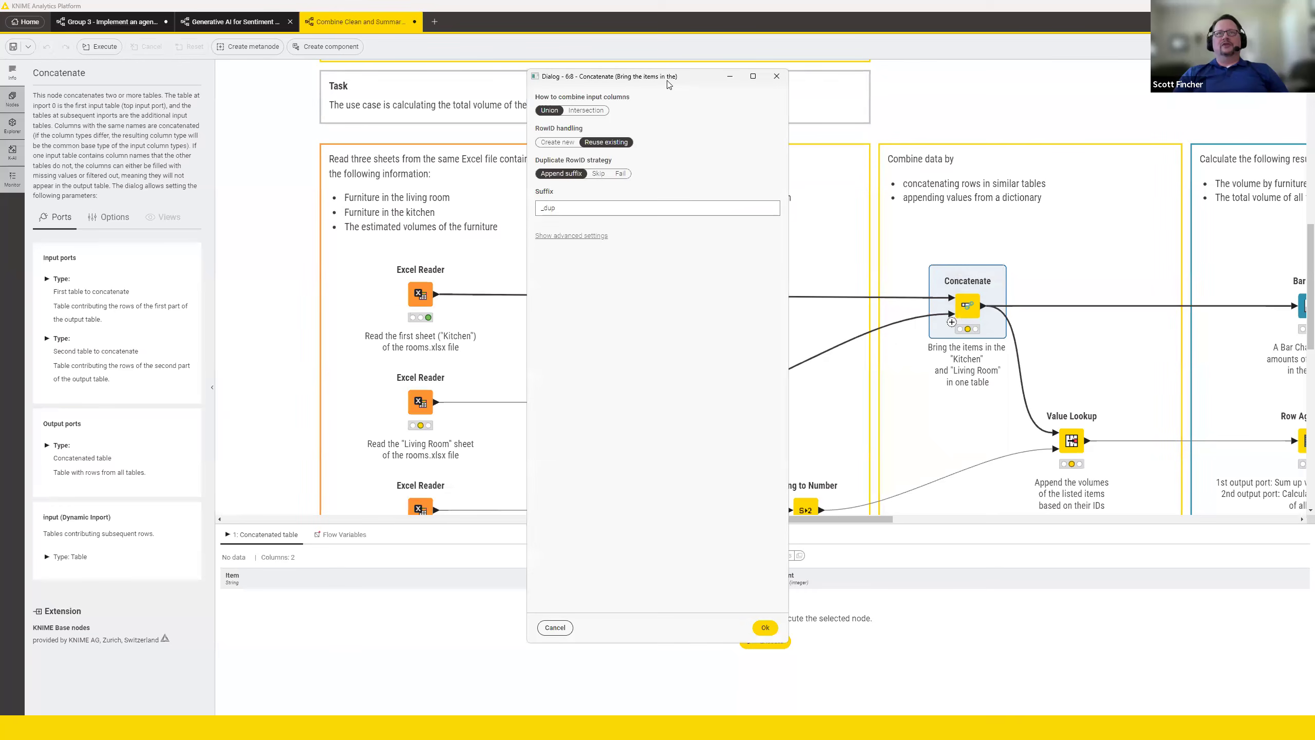
pyautogui.moveTo(669, 85); pyautogui.dragTo(682, 96)
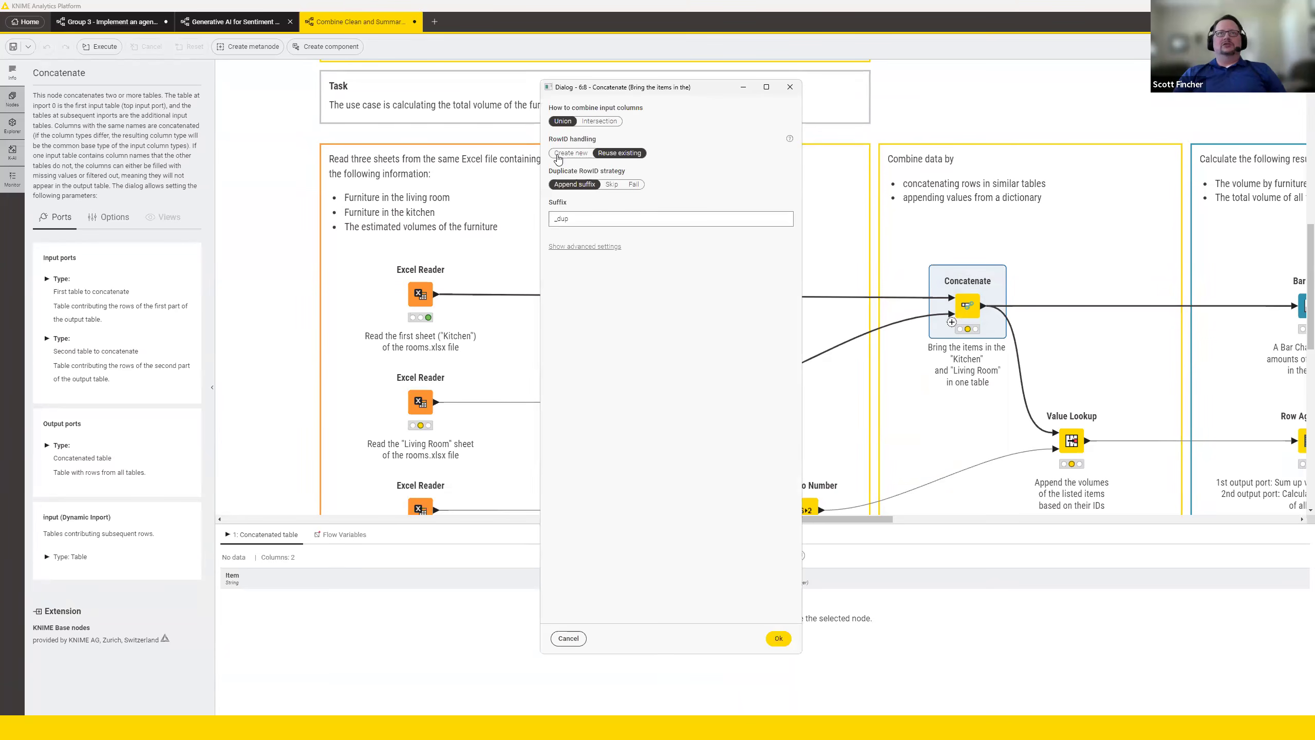
pyautogui.click(789, 88)
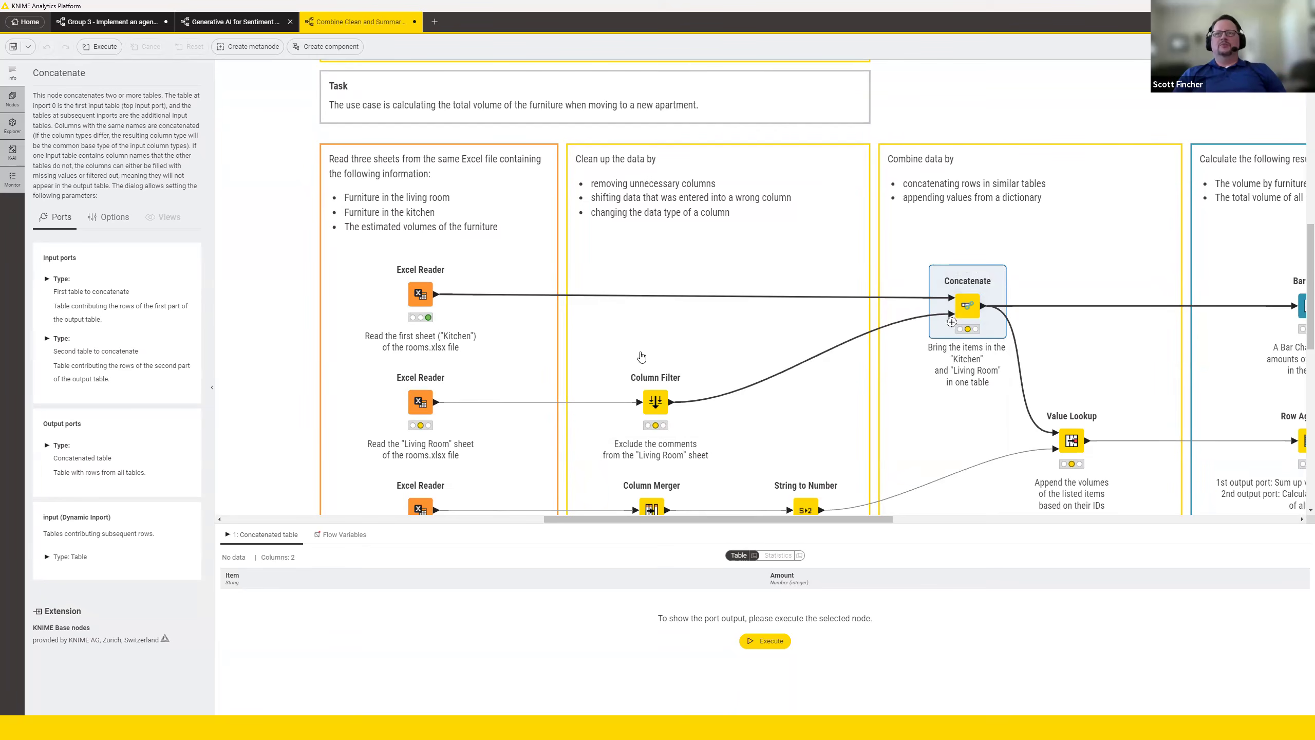
# Execute the Bar Chart node together with the upstream nodes it depends on.
pyautogui.moveTo(806, 510)
pyautogui.moveTo(820, 519); pyautogui.dragTo(871, 520)
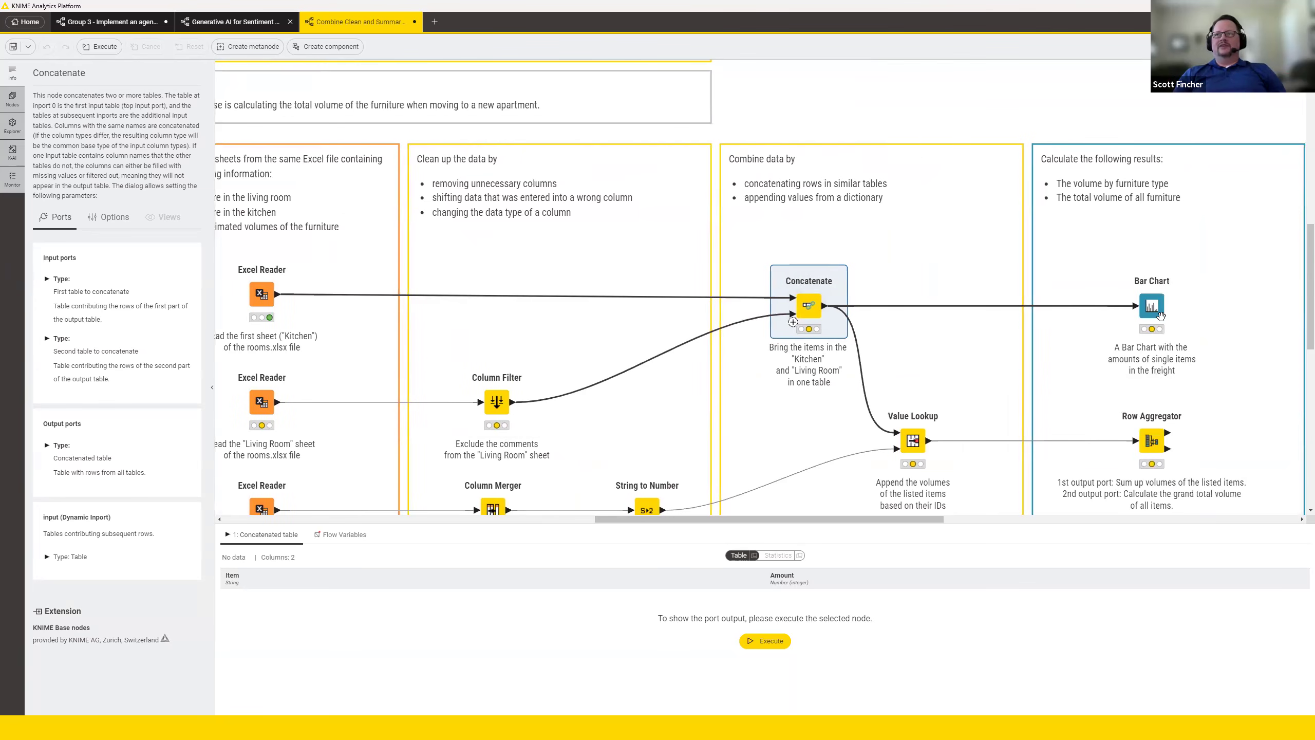
pyautogui.click(1156, 308)
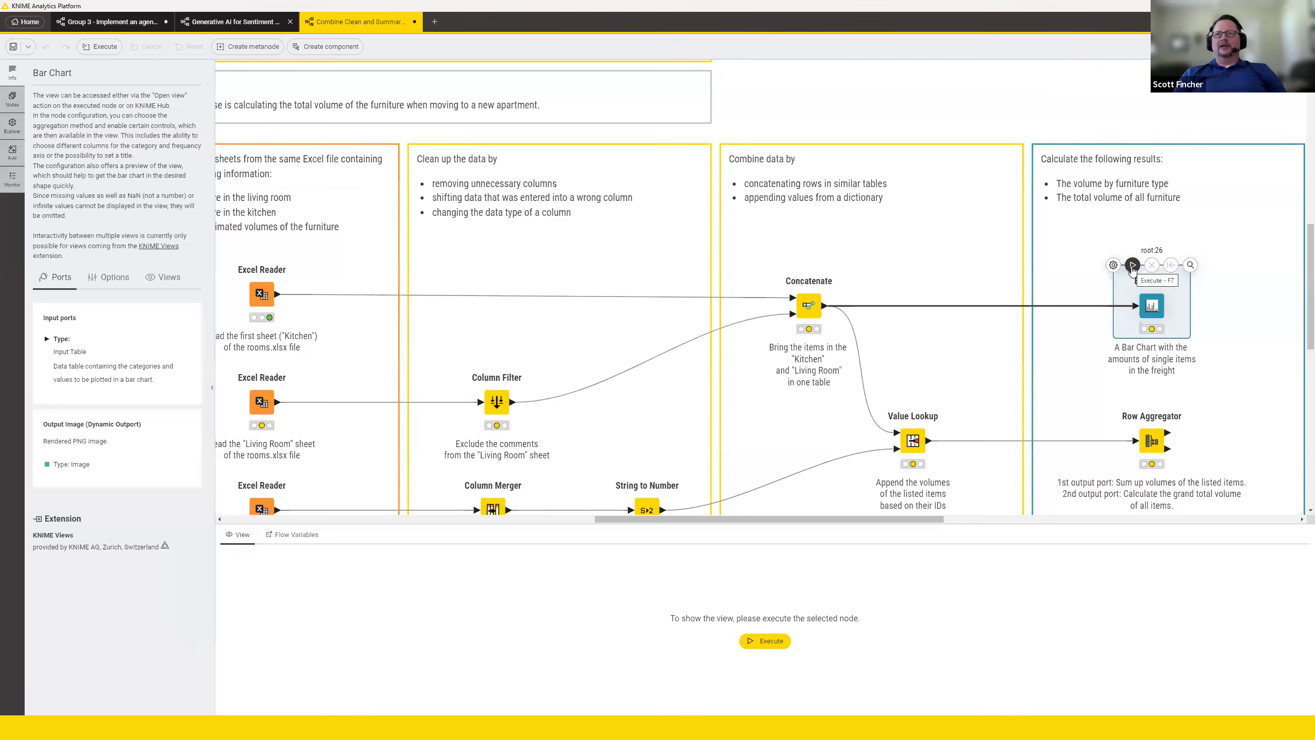
pyautogui.click(1133, 265)
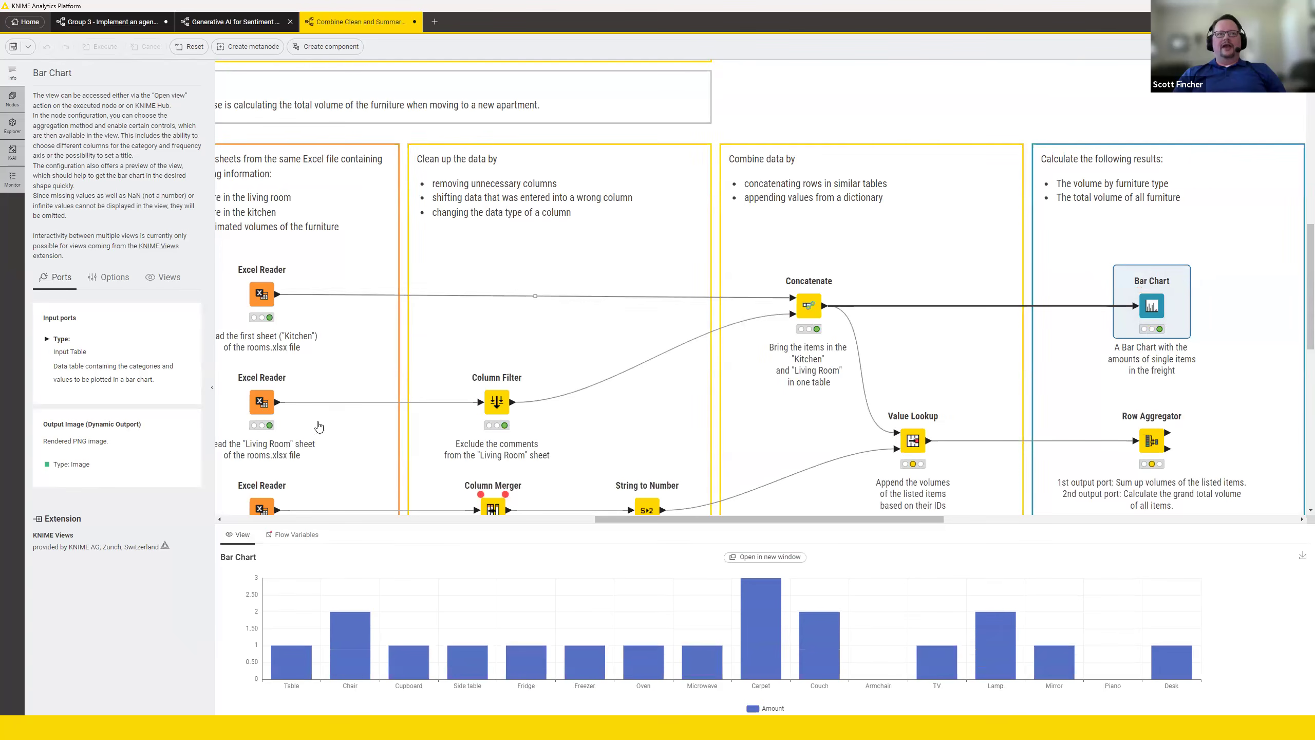
# Reset the "Kitchen" Excel Reader and all remaining executed nodes in the workflow.
pyautogui.moveTo(1137, 317)
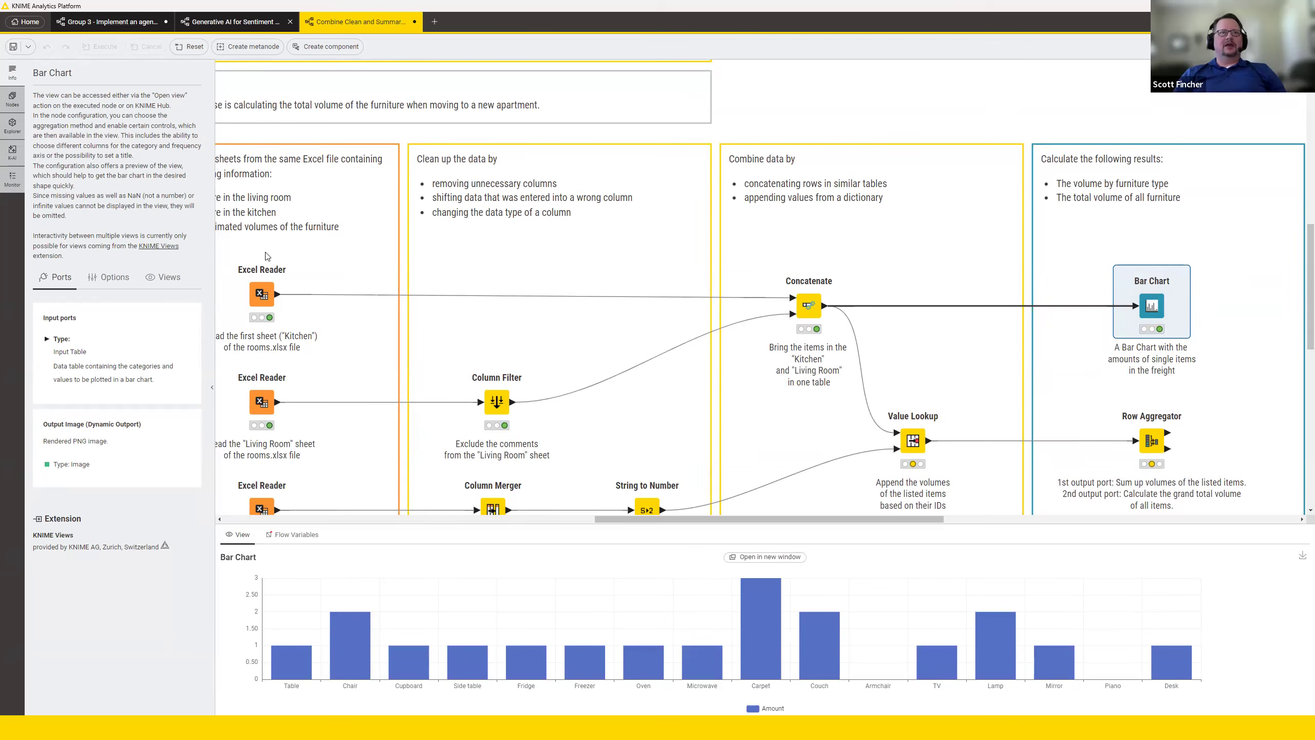
pyautogui.click(260, 296)
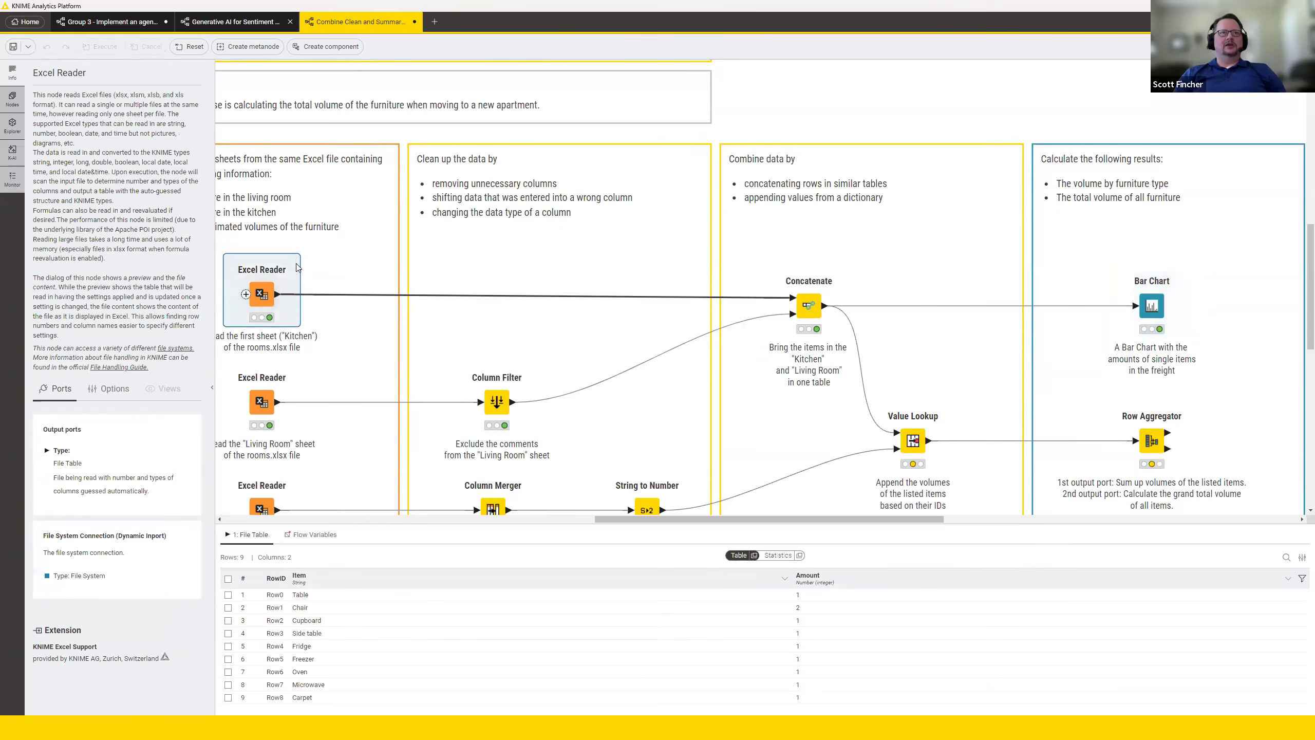
pyautogui.click(290, 255)
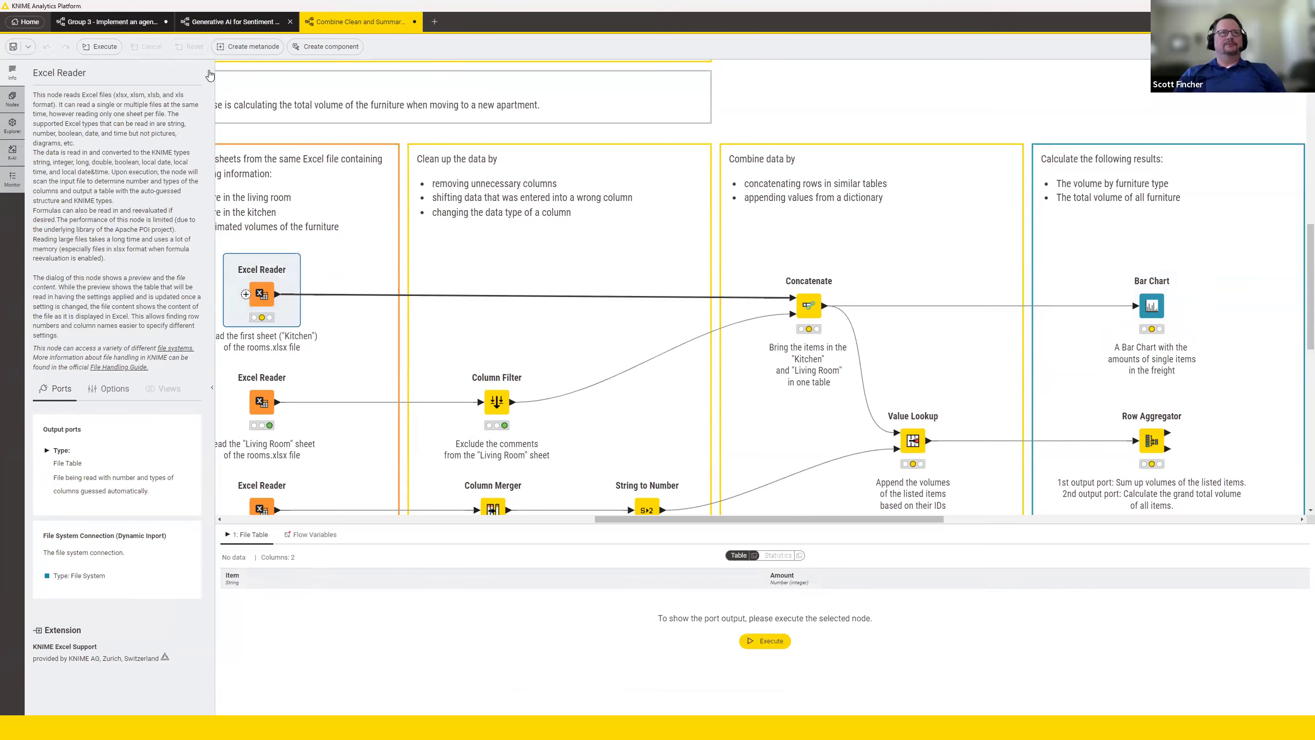
pyautogui.click(768, 96)
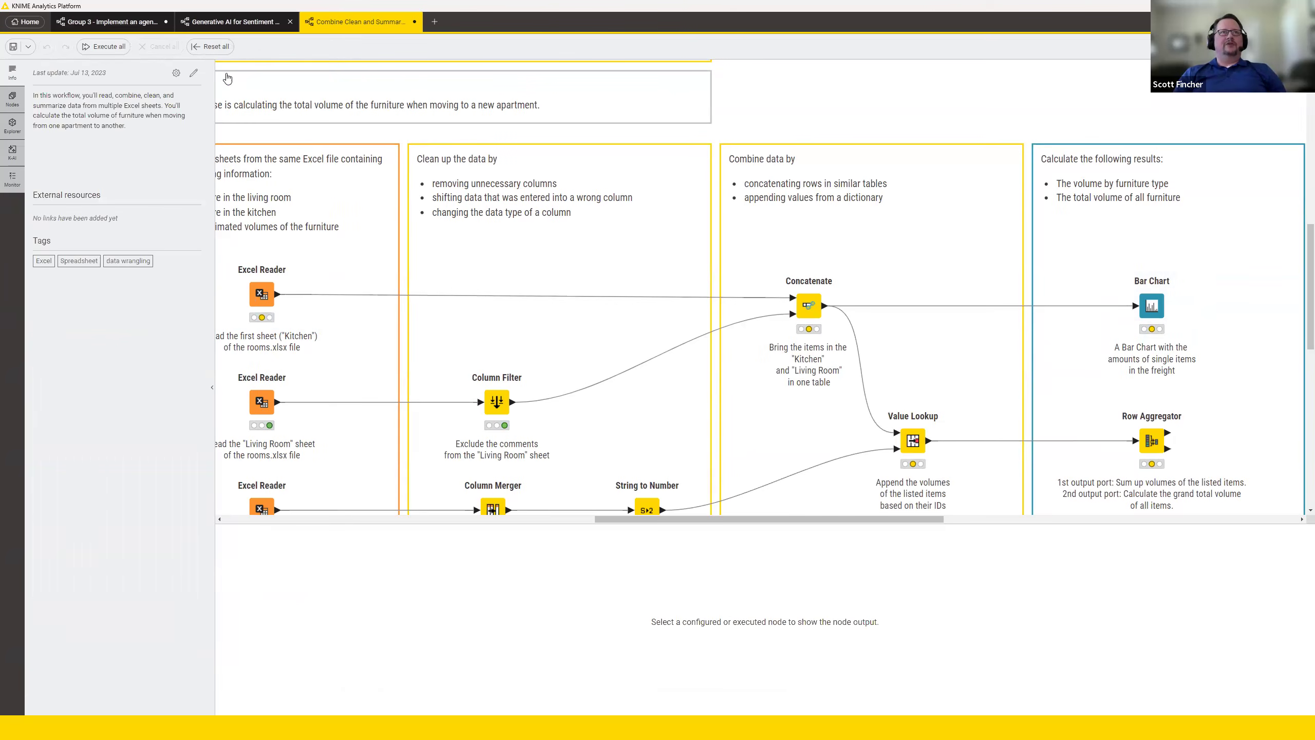
pyautogui.click(212, 51)
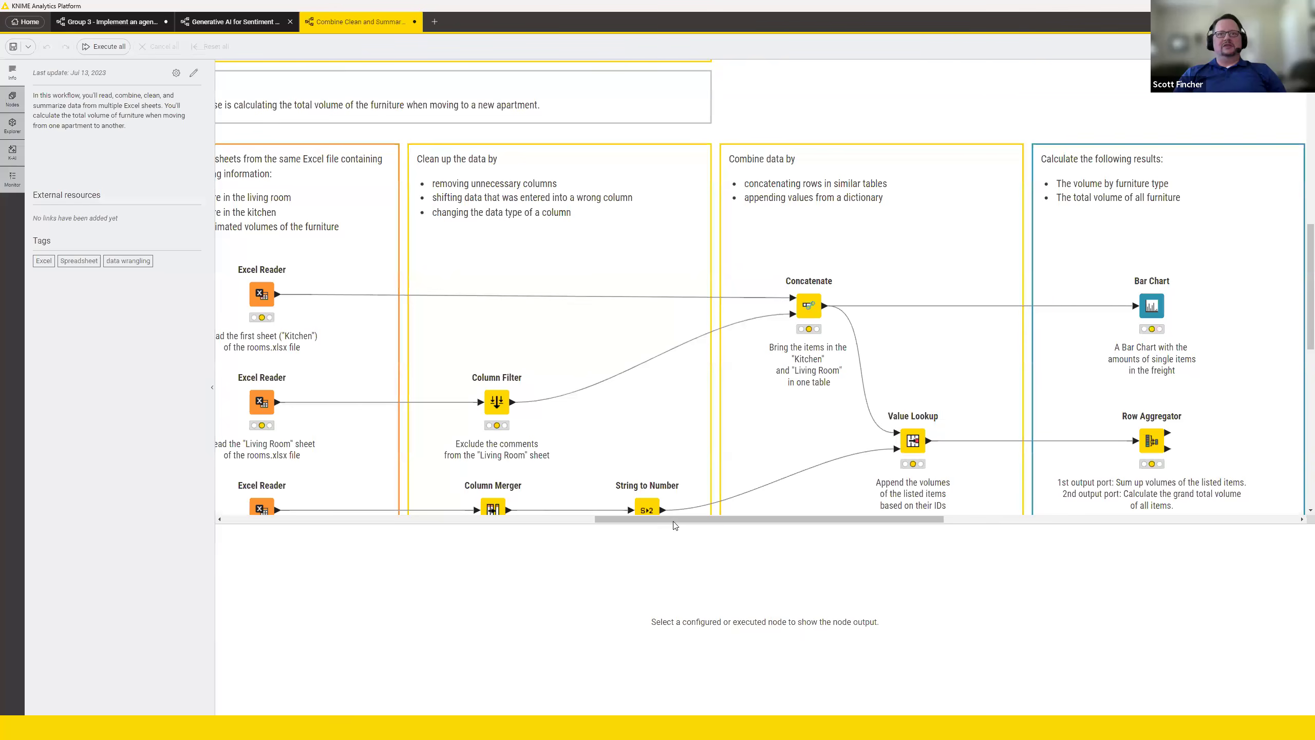
# Execute the Bar Chart node on the fully reset workflow to run its upstream branch again.
pyautogui.moveTo(672, 520); pyautogui.dragTo(652, 522)
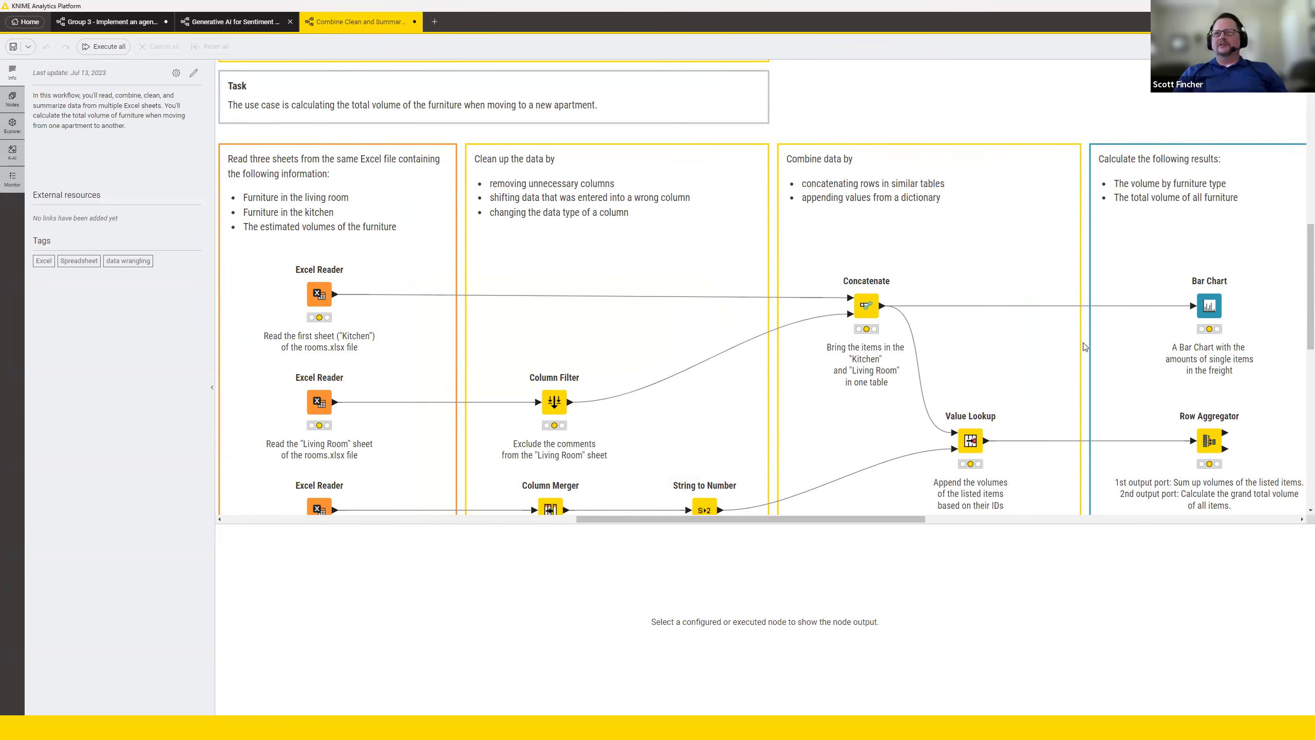
pyautogui.click(1205, 308)
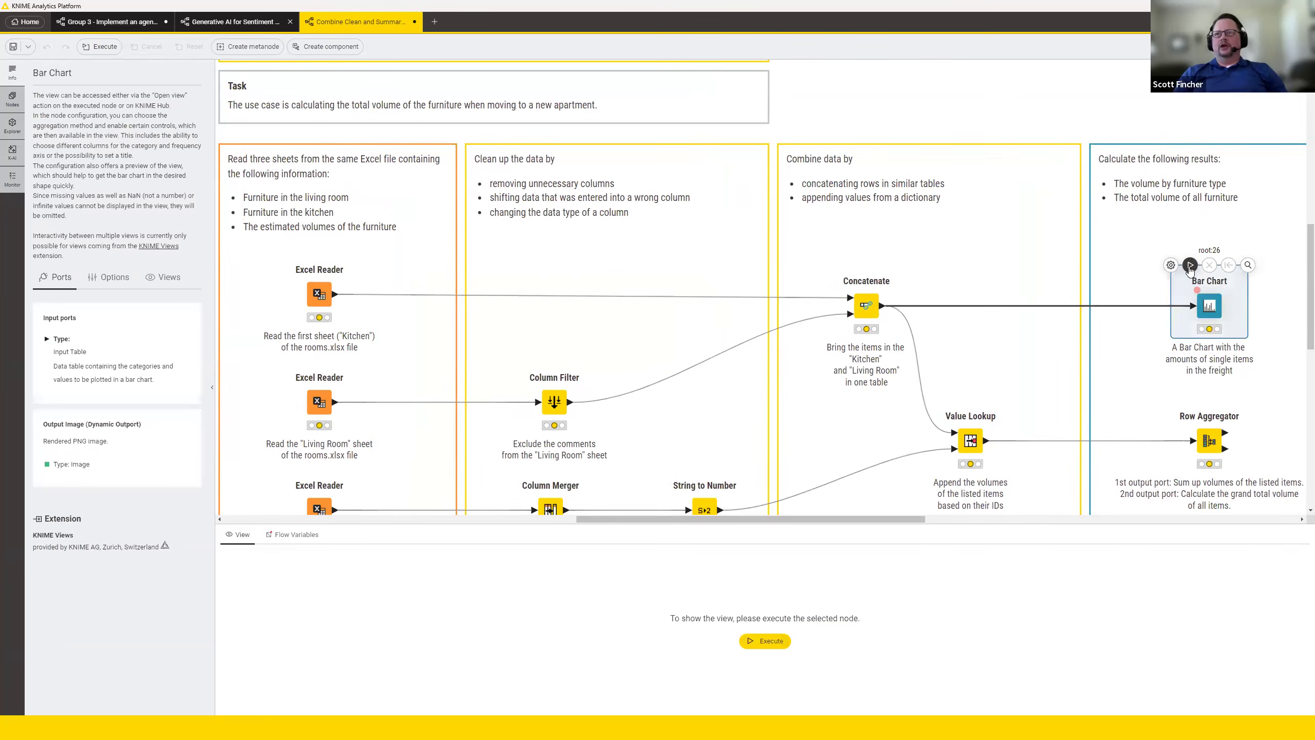
pyautogui.click(1191, 265)
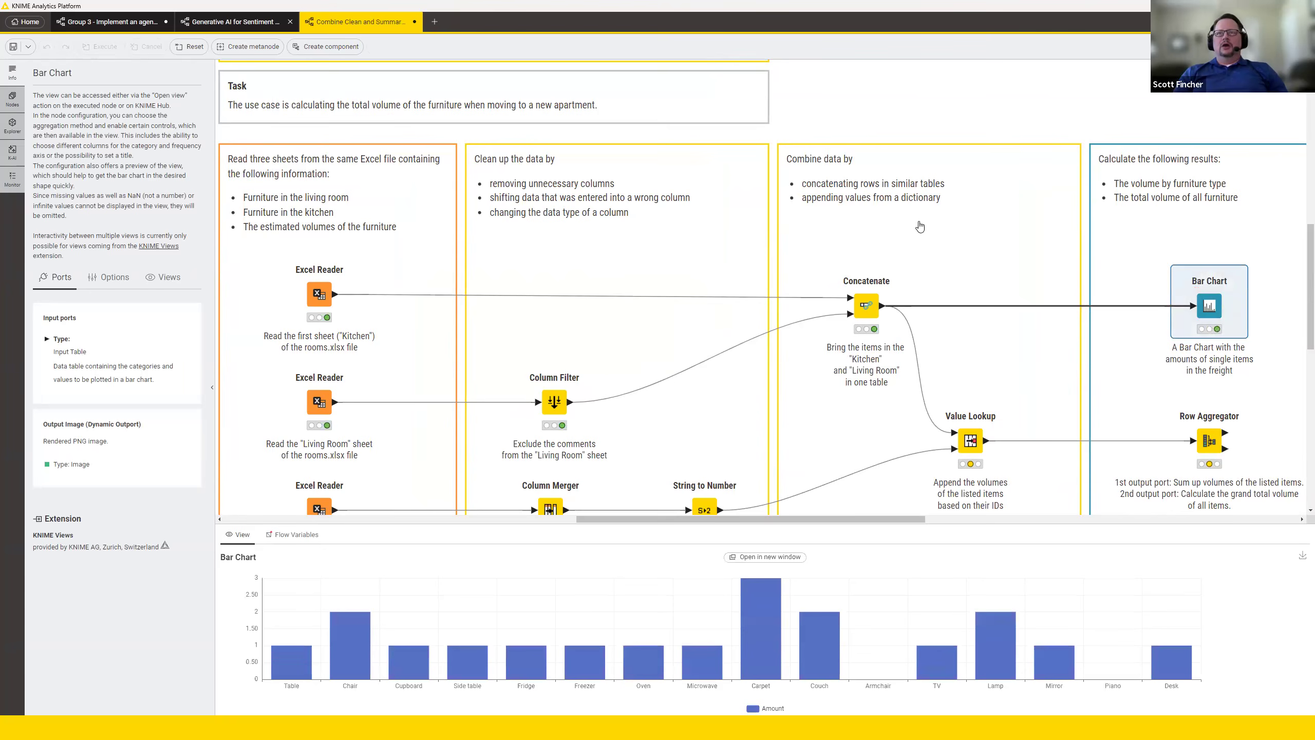
# Inspect the output tables of Column Filter and Concatenate, and execute the Value Lookup node.
pyautogui.scroll(-2, 920, 227)
pyautogui.moveTo(864, 255)
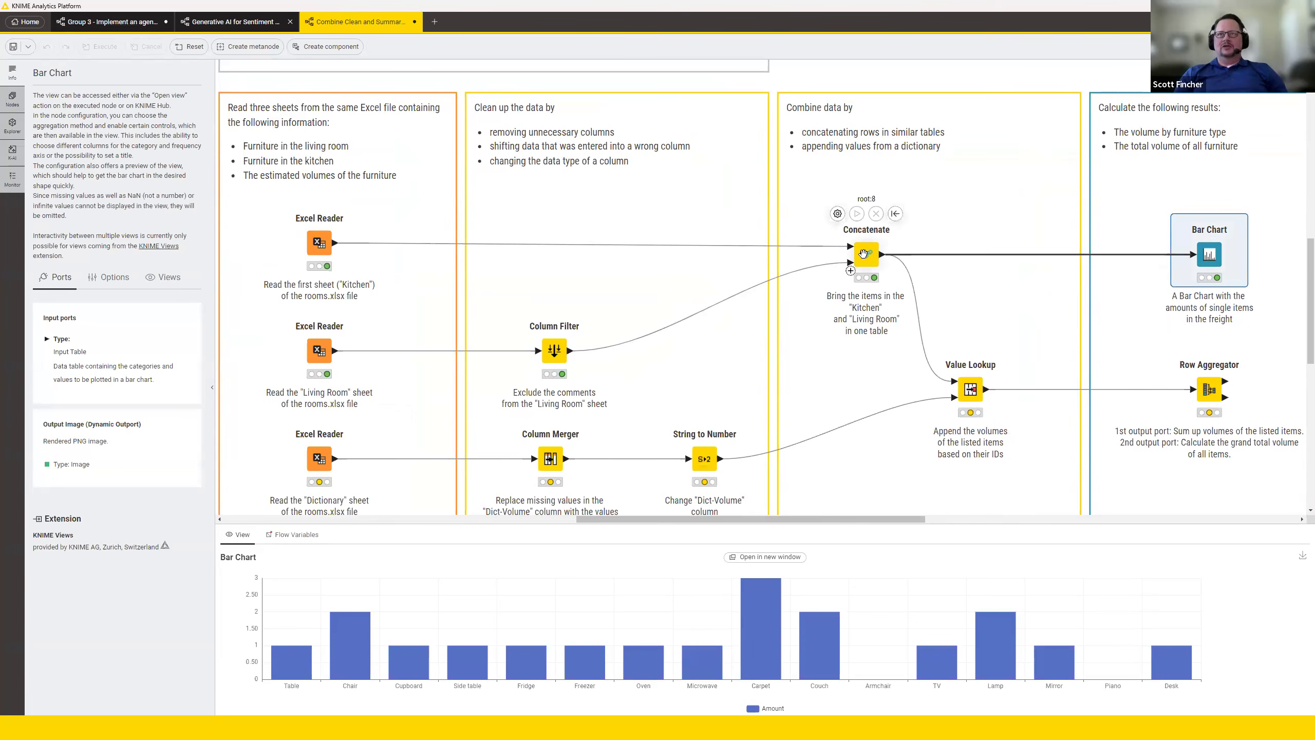
pyautogui.click(554, 352)
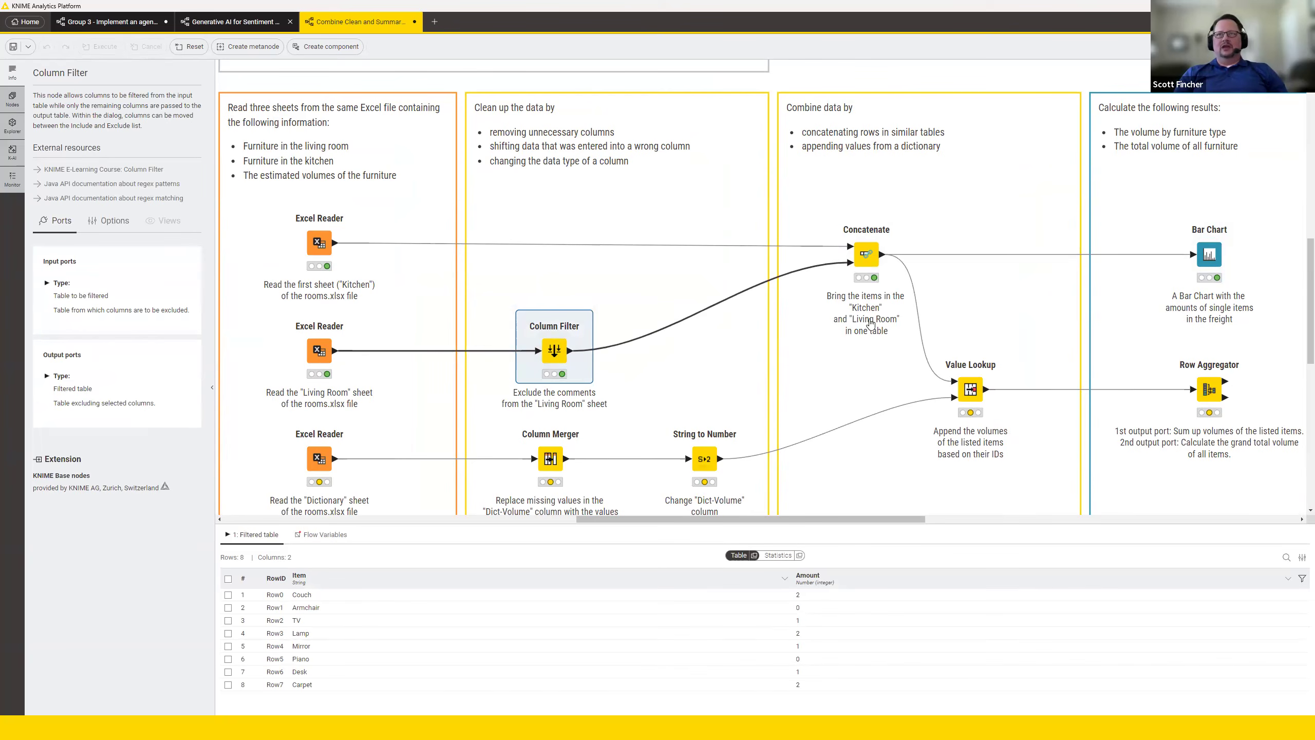
pyautogui.click(868, 253)
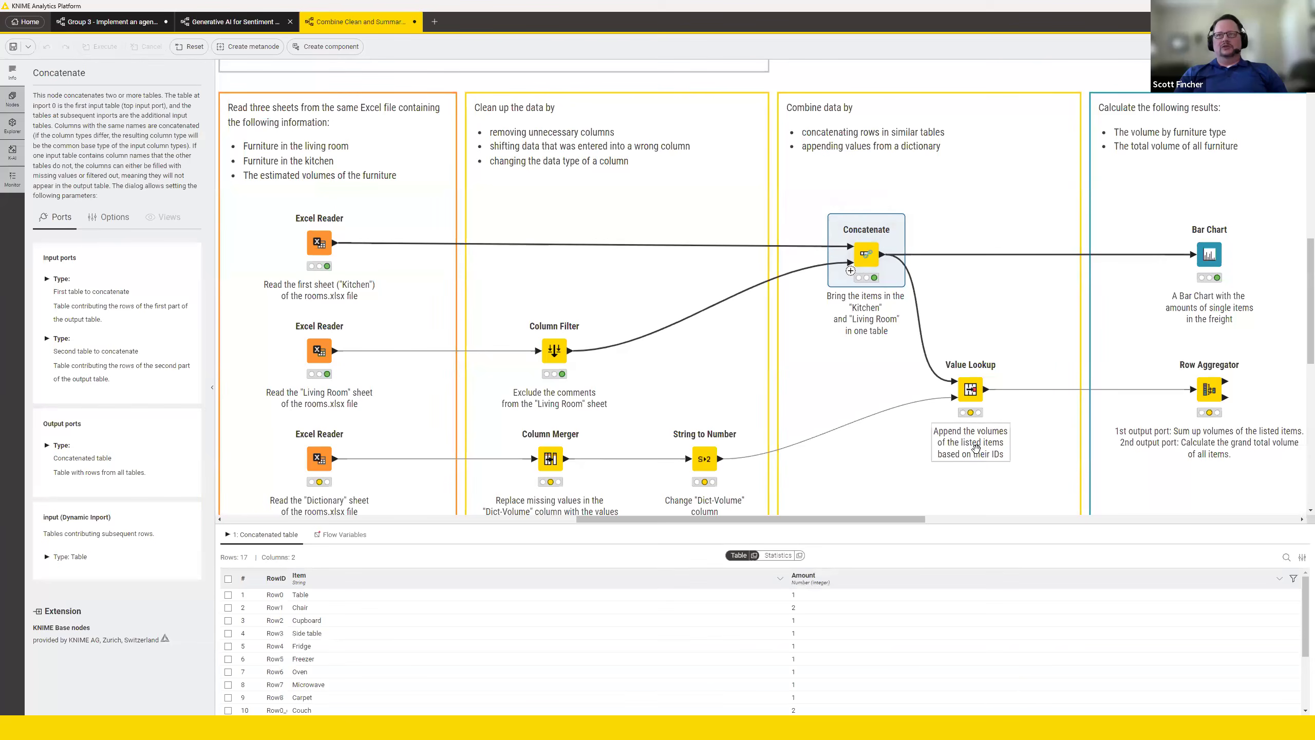
pyautogui.click(963, 359)
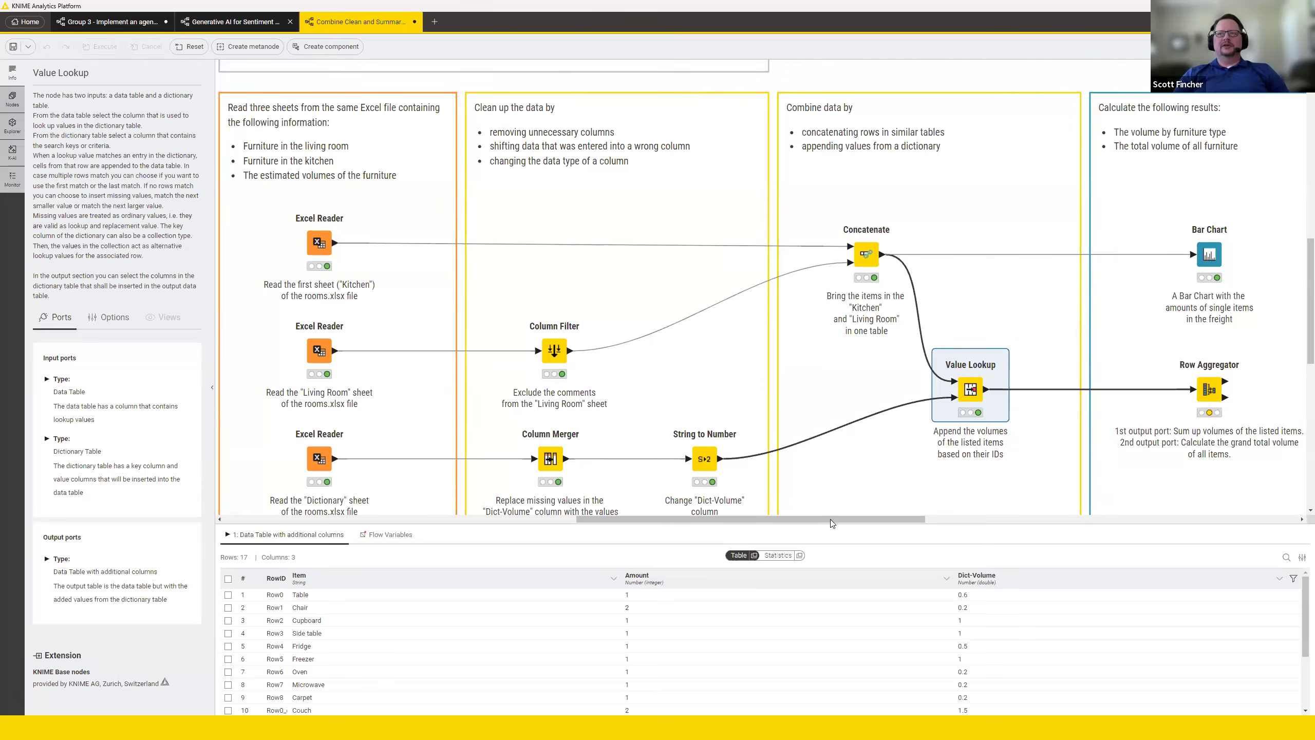
# Combine the three Excel Reader nodes for the Kitchen, Living Room and Dictionary sheets into one component.
pyautogui.moveTo(823, 519); pyautogui.dragTo(811, 520)
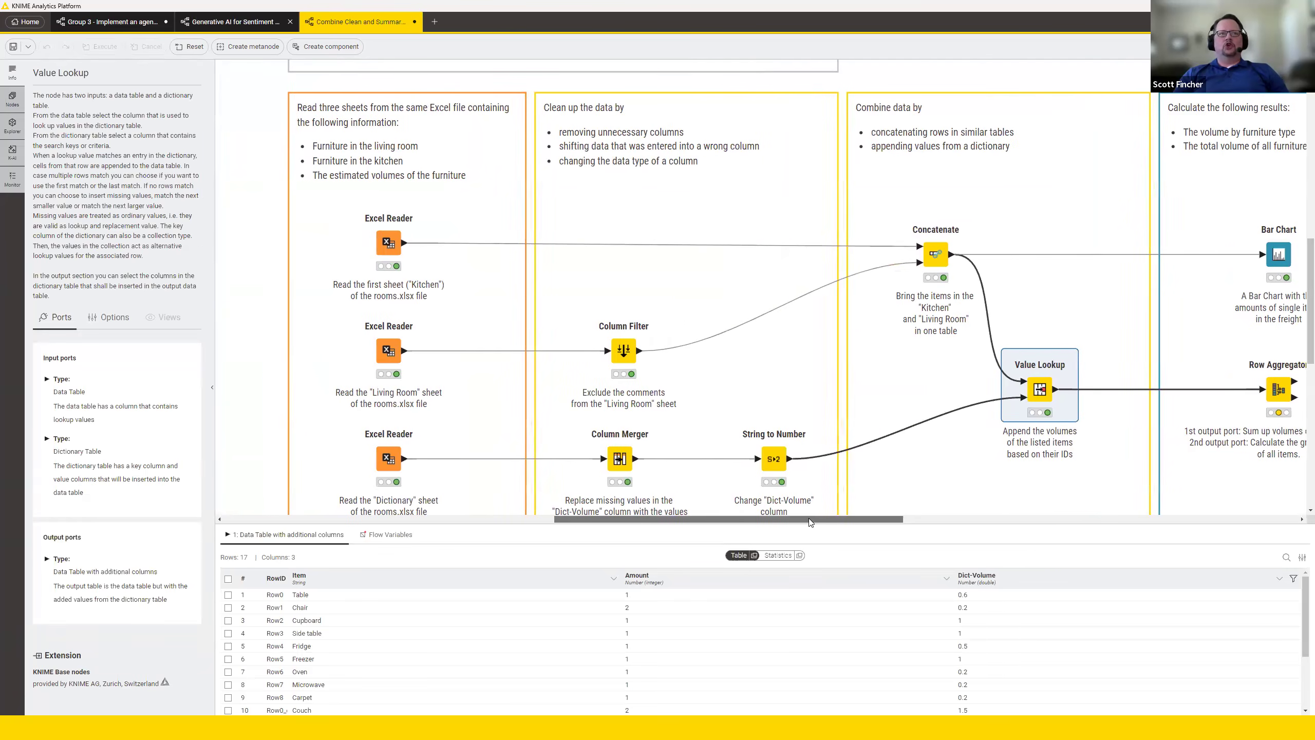
pyautogui.click(261, 218)
pyautogui.click(389, 242)
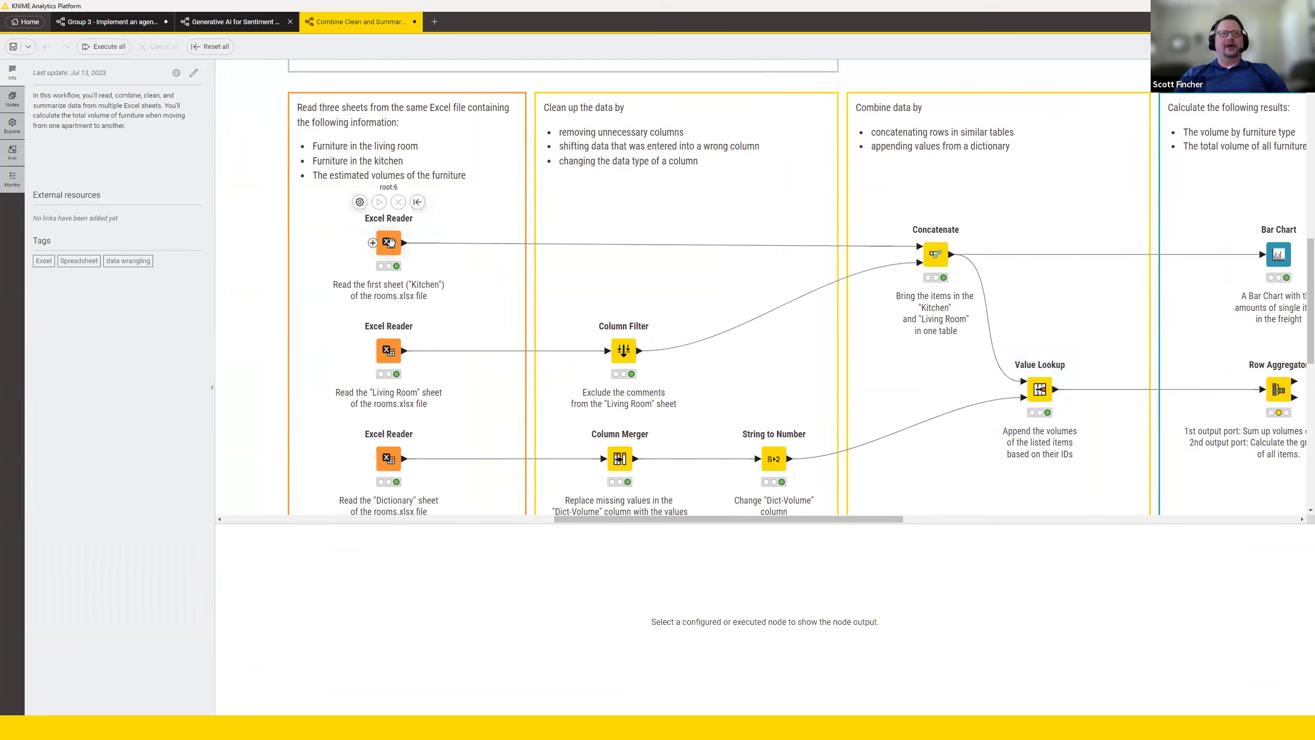
pyautogui.keyDown('ctrl'); pyautogui.click(390, 350); pyautogui.keyUp('ctrl')
pyautogui.keyDown('ctrl'); pyautogui.click(387, 458); pyautogui.keyUp('ctrl')
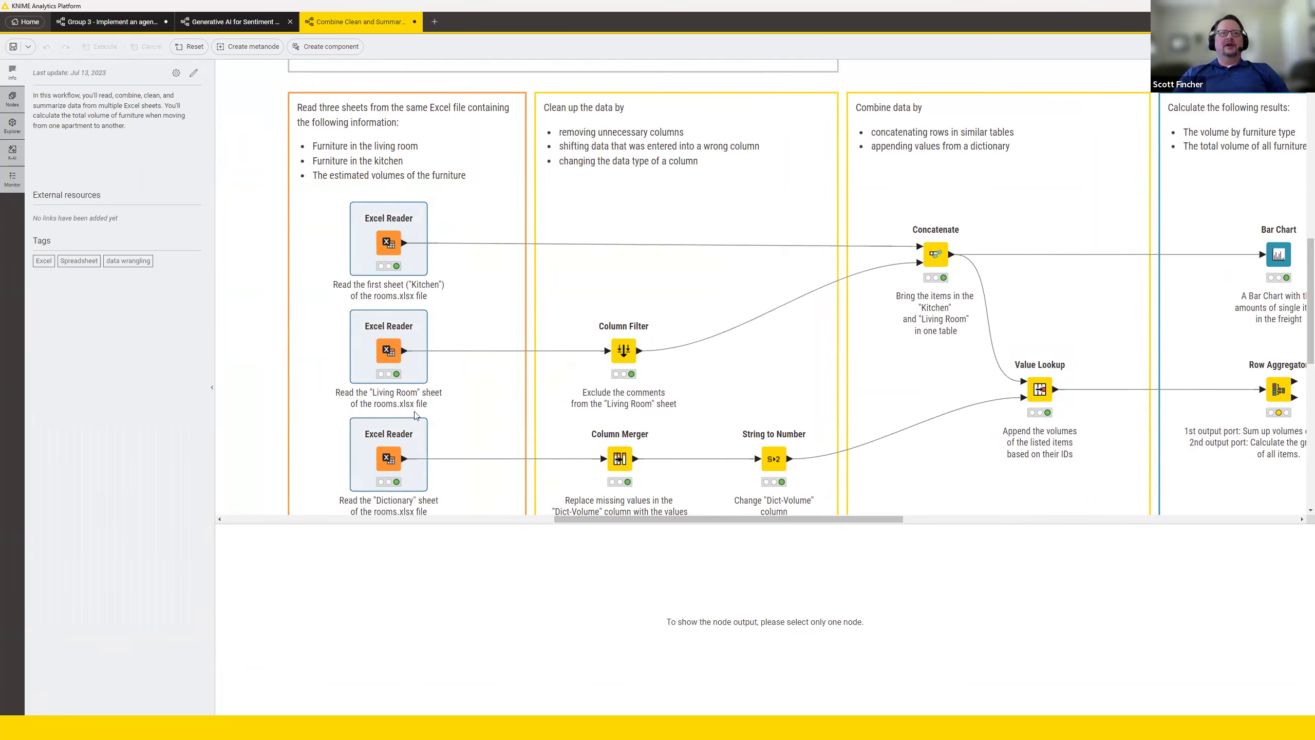
pyautogui.rightClick(397, 247)
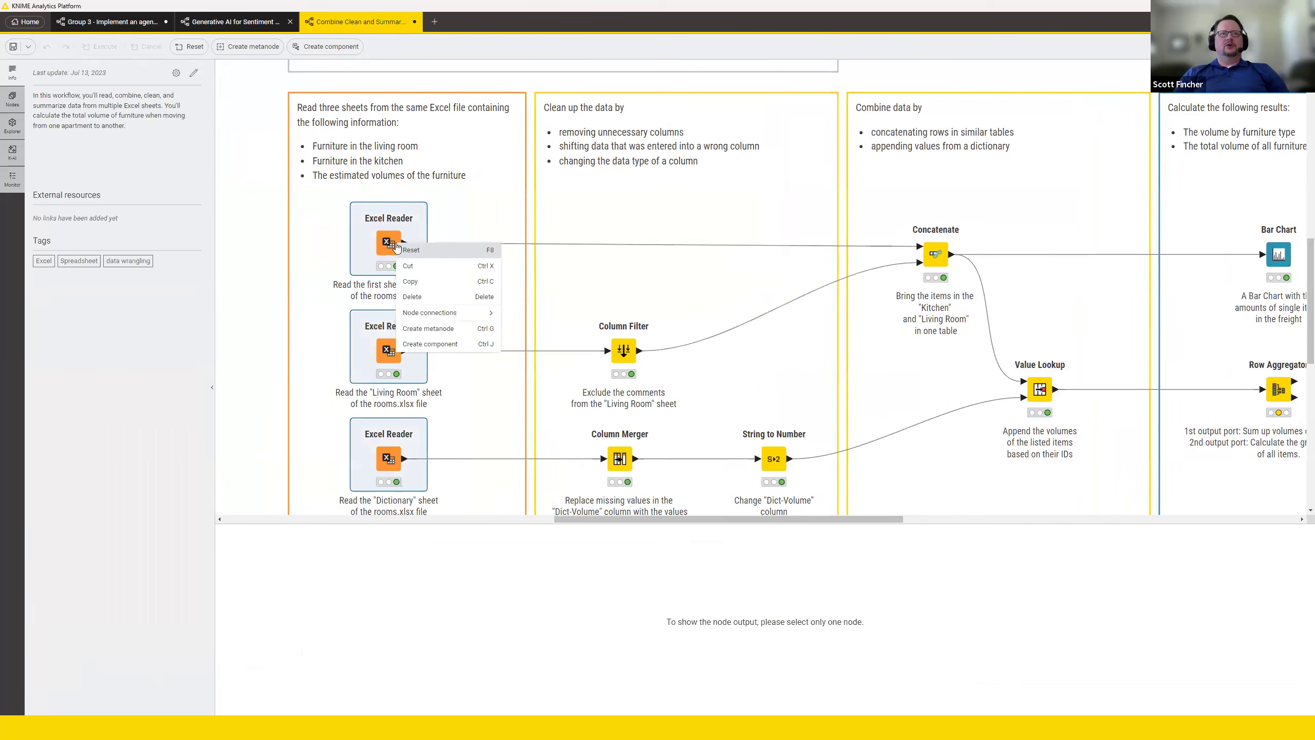
pyautogui.click(457, 344)
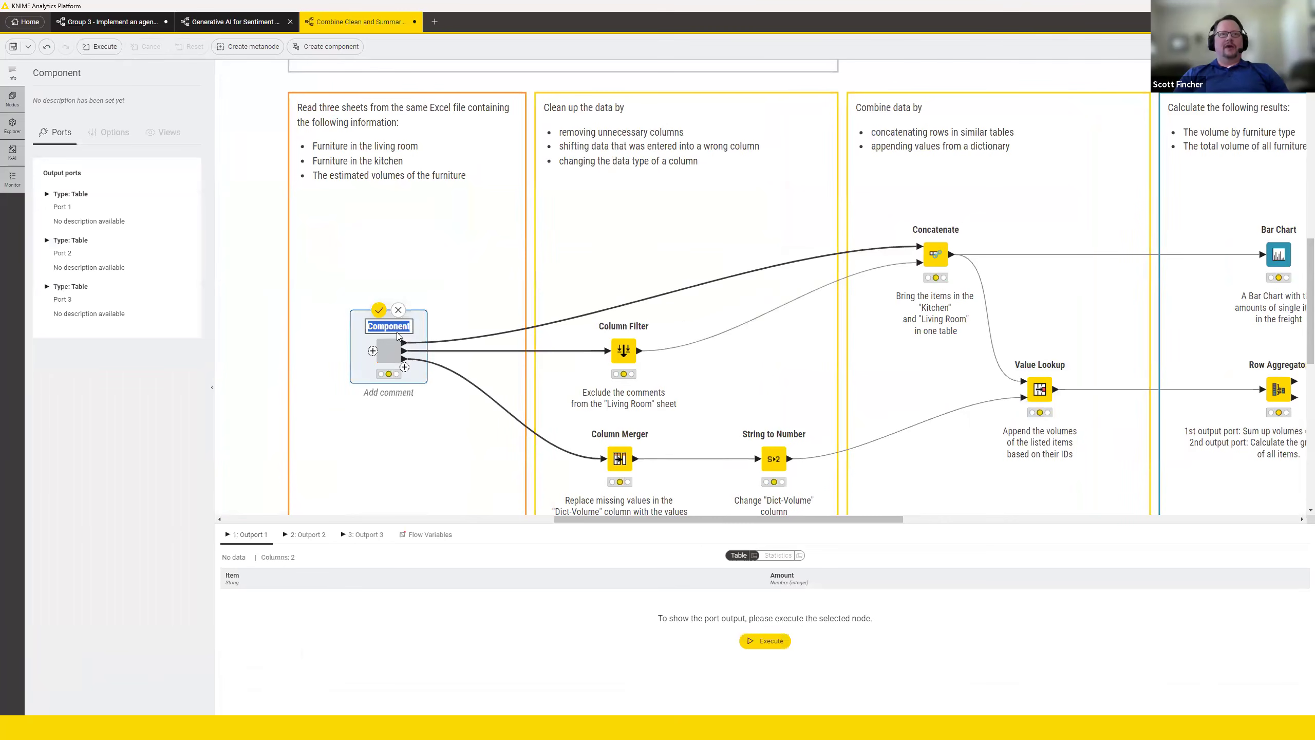
pyautogui.hotkey('shift', 'F10')
pyautogui.hotkey('ctrl', 'e')
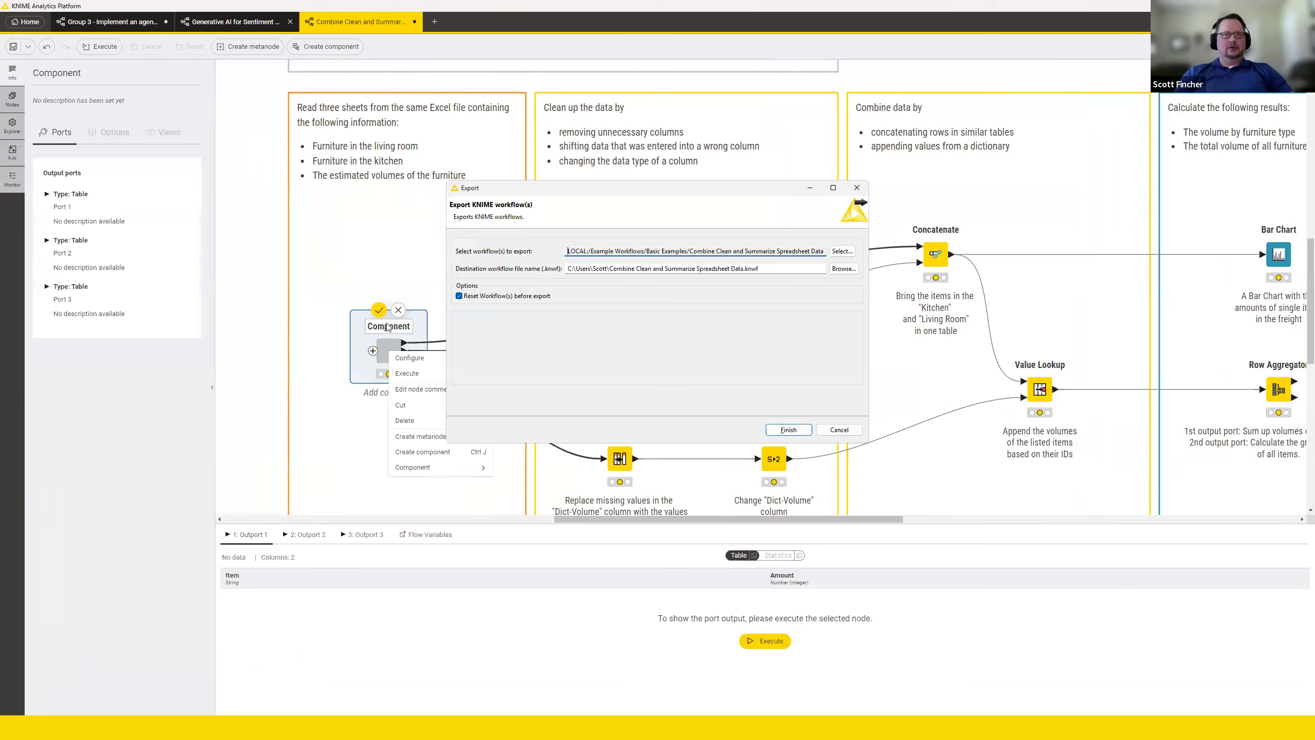
pyautogui.press('Escape')
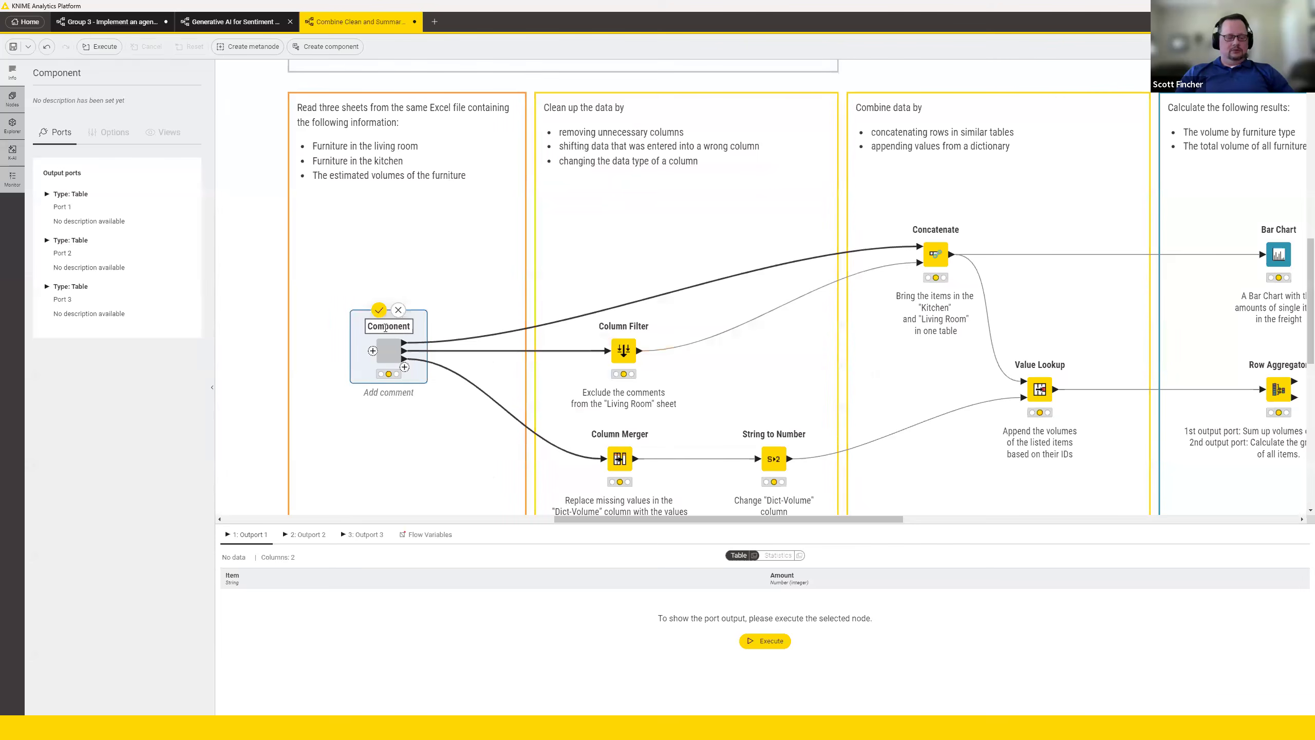
# Name the new component "Excel Readers" and execute it.
pyautogui.write('Excel Readers')
pyautogui.press('Return')
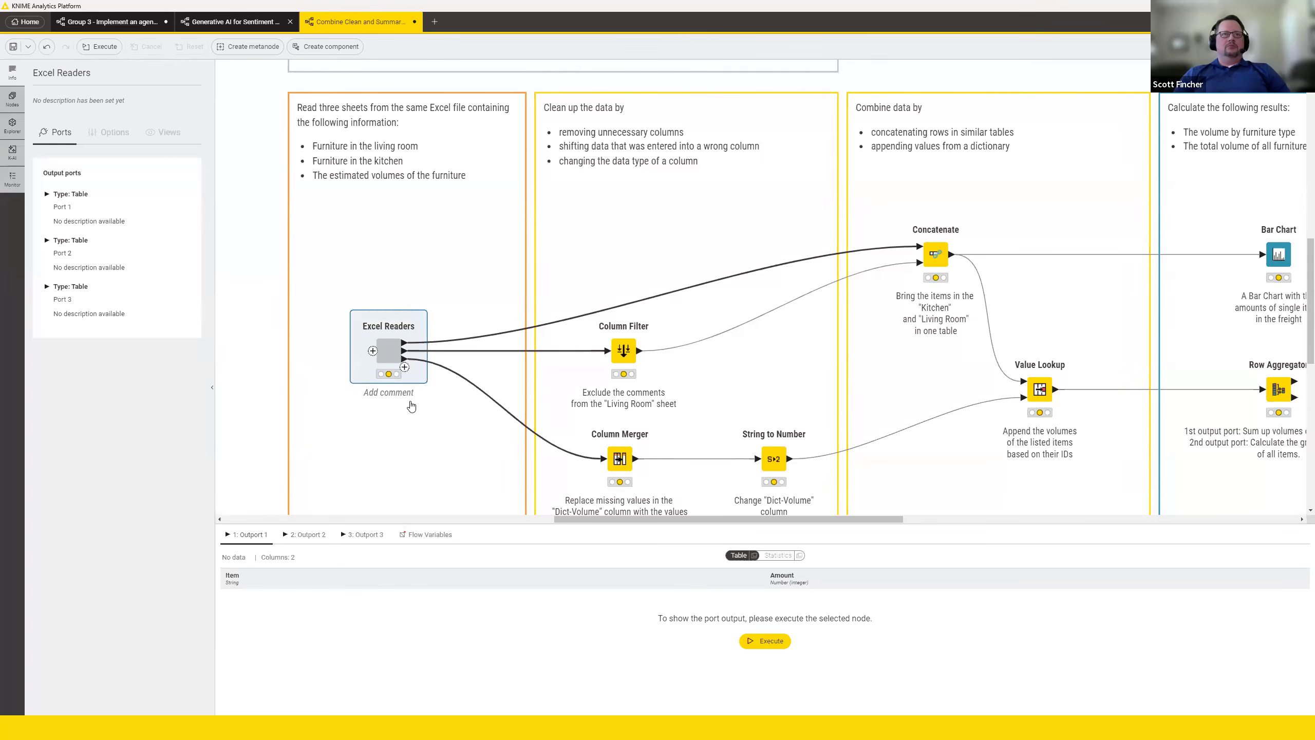
pyautogui.click(378, 311)
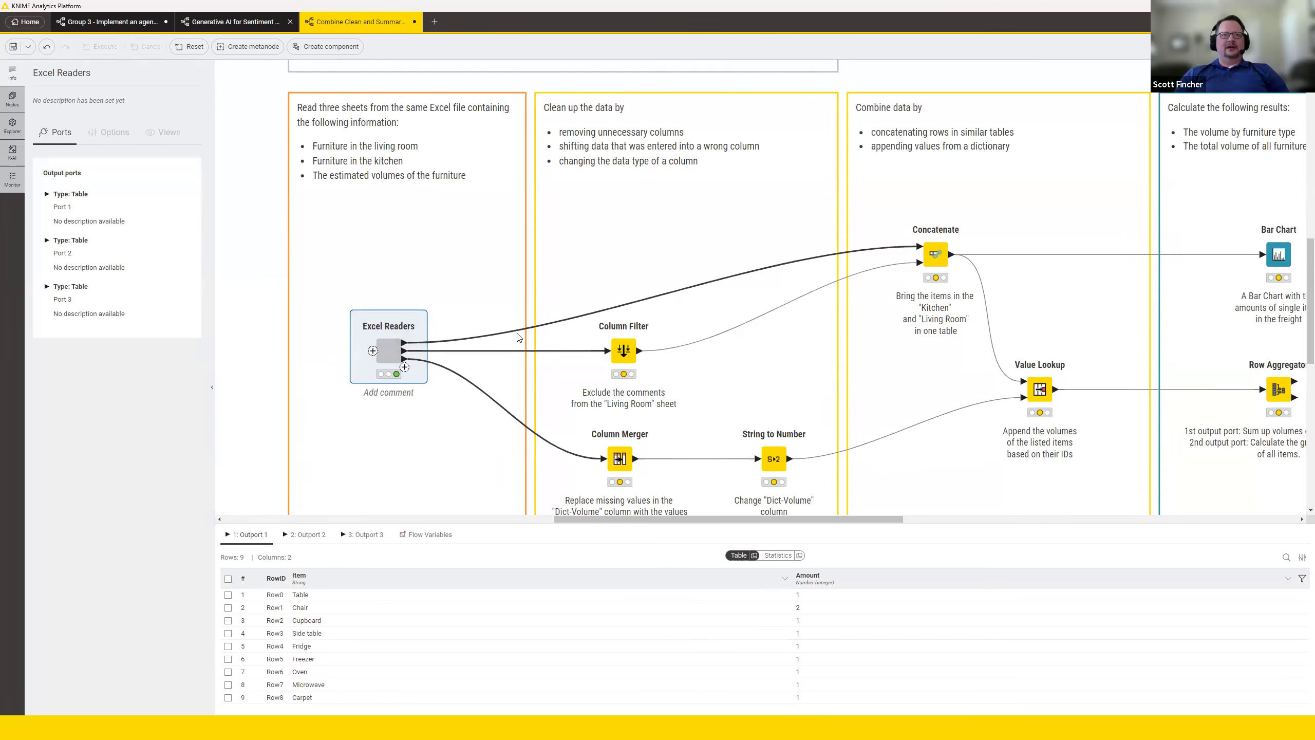
# Look inside the Excel Readers component at its three reader nodes, return to the parent workflow and view the component's output table.
pyautogui.doubleClick(389, 348)
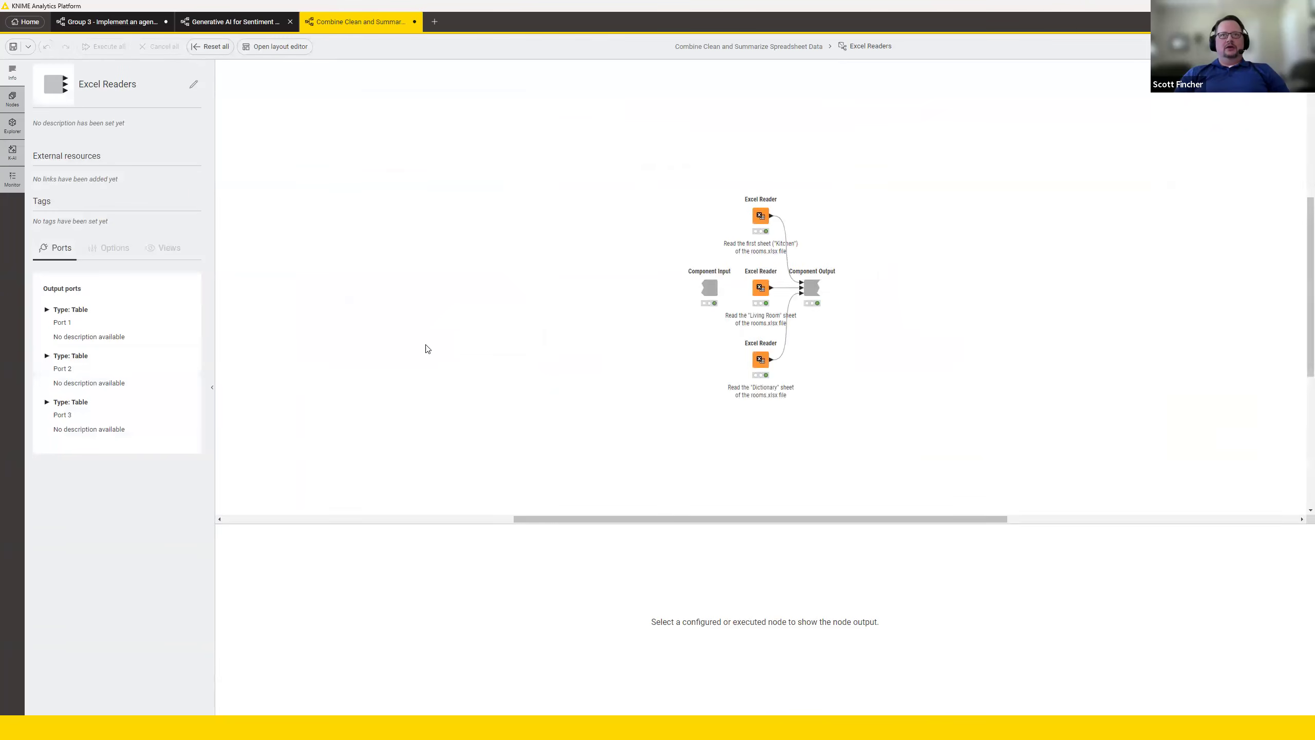
pyautogui.click(1301, 46)
pyautogui.click(1292, 176)
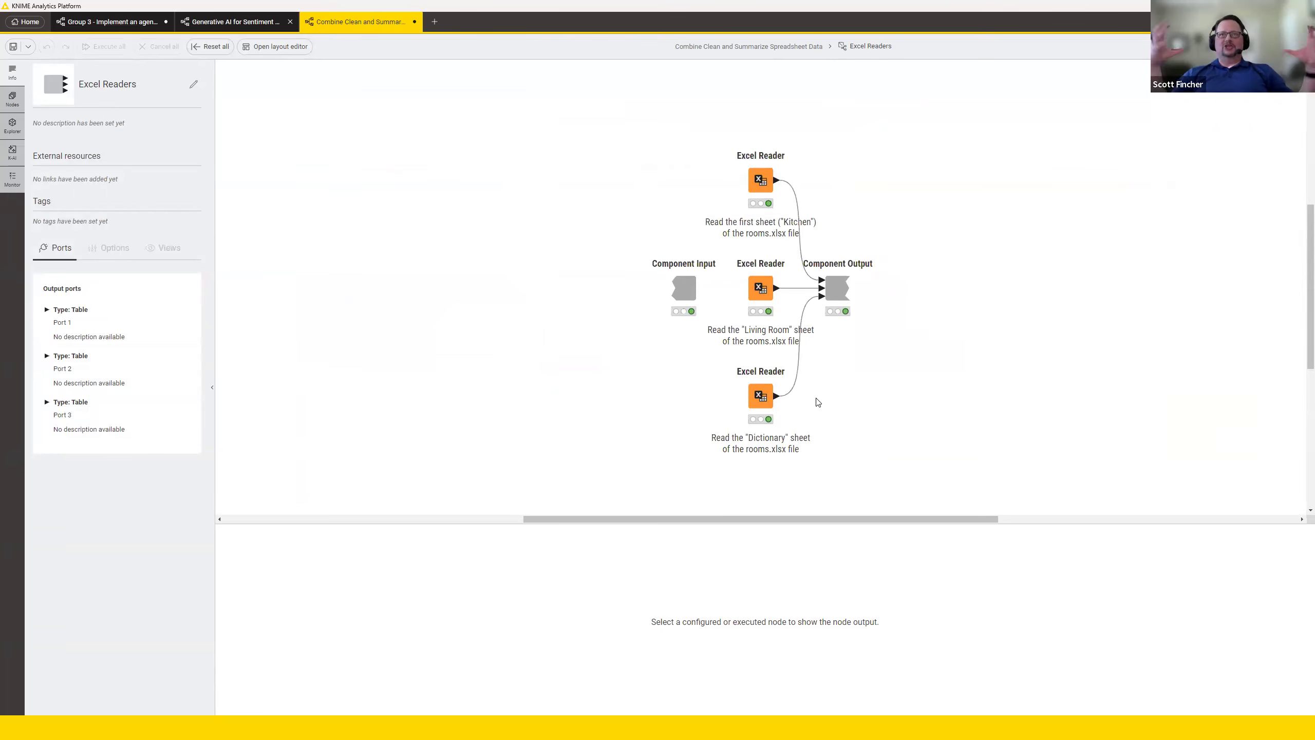
pyautogui.click(762, 48)
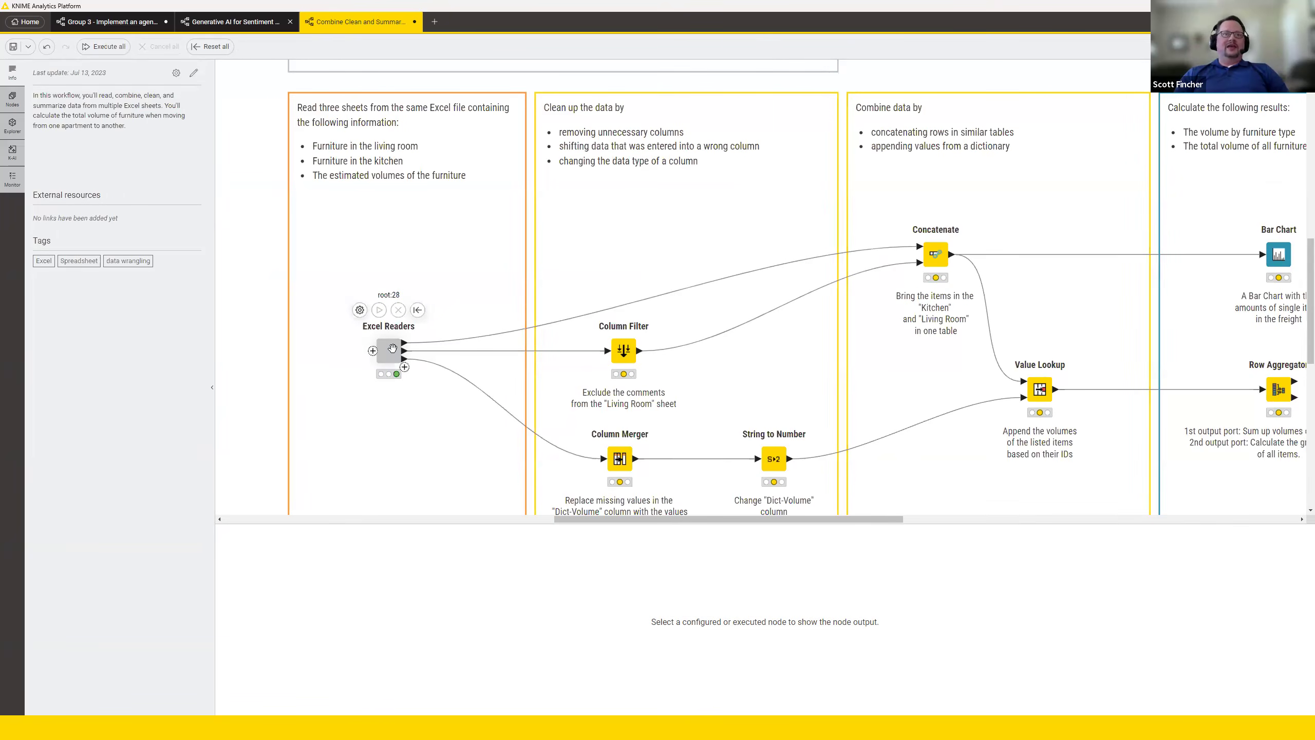
pyautogui.click(393, 351)
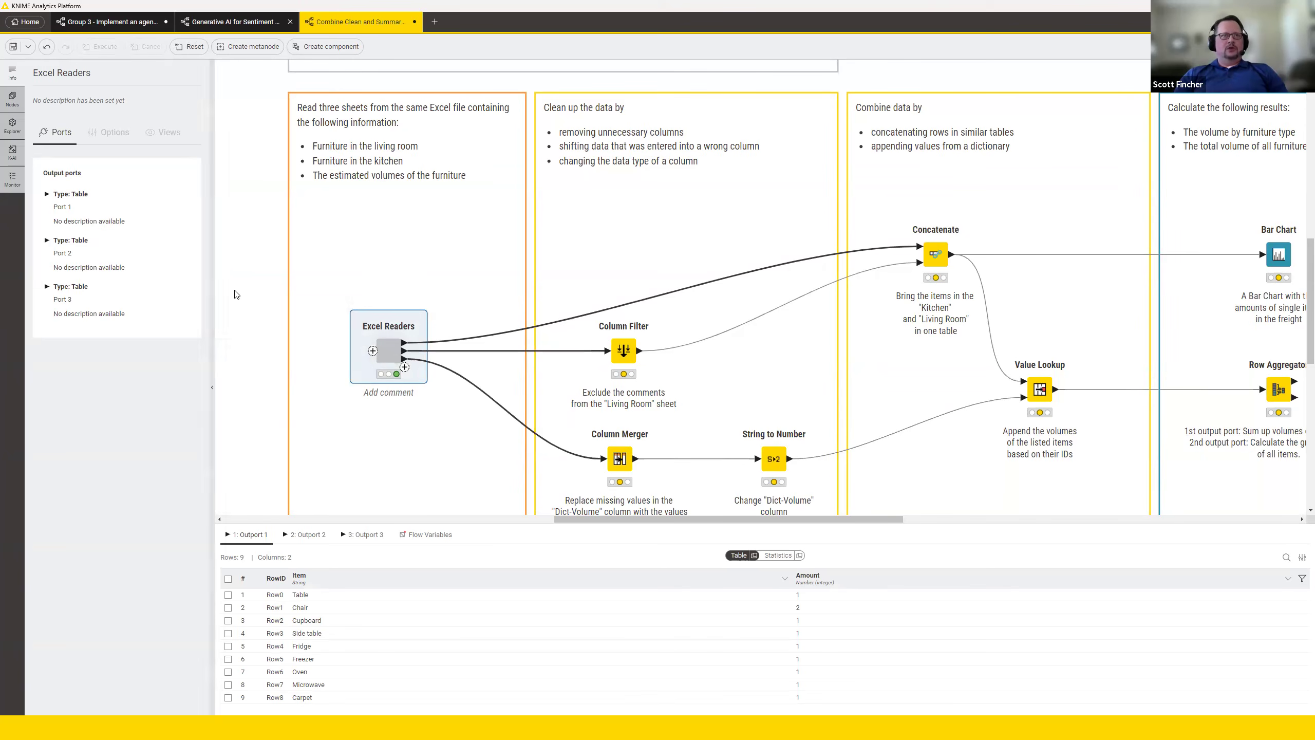
# Undo the creation of the Excel Readers component and review the annotations around the three separate reader nodes.
pyautogui.click(279, 294)
pyautogui.hotkey('ctrl', 'z')
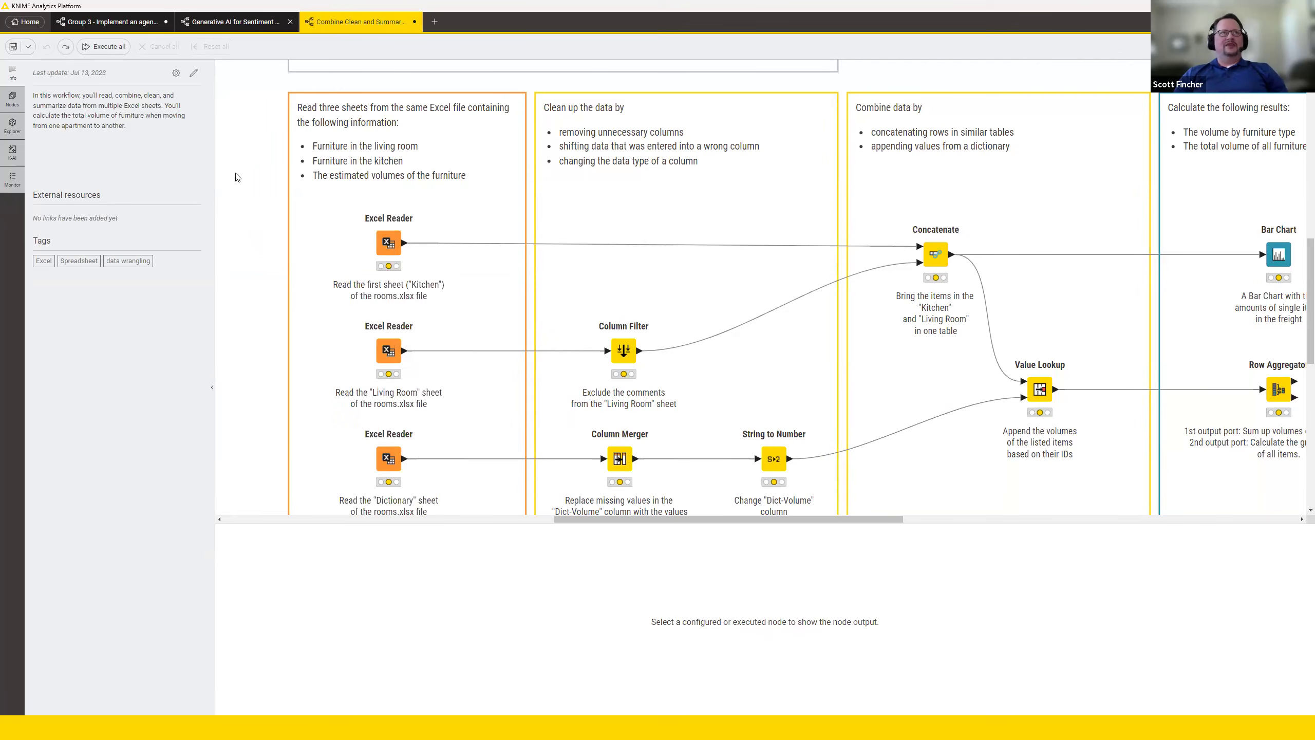
pyautogui.scroll(3, 620, 307)
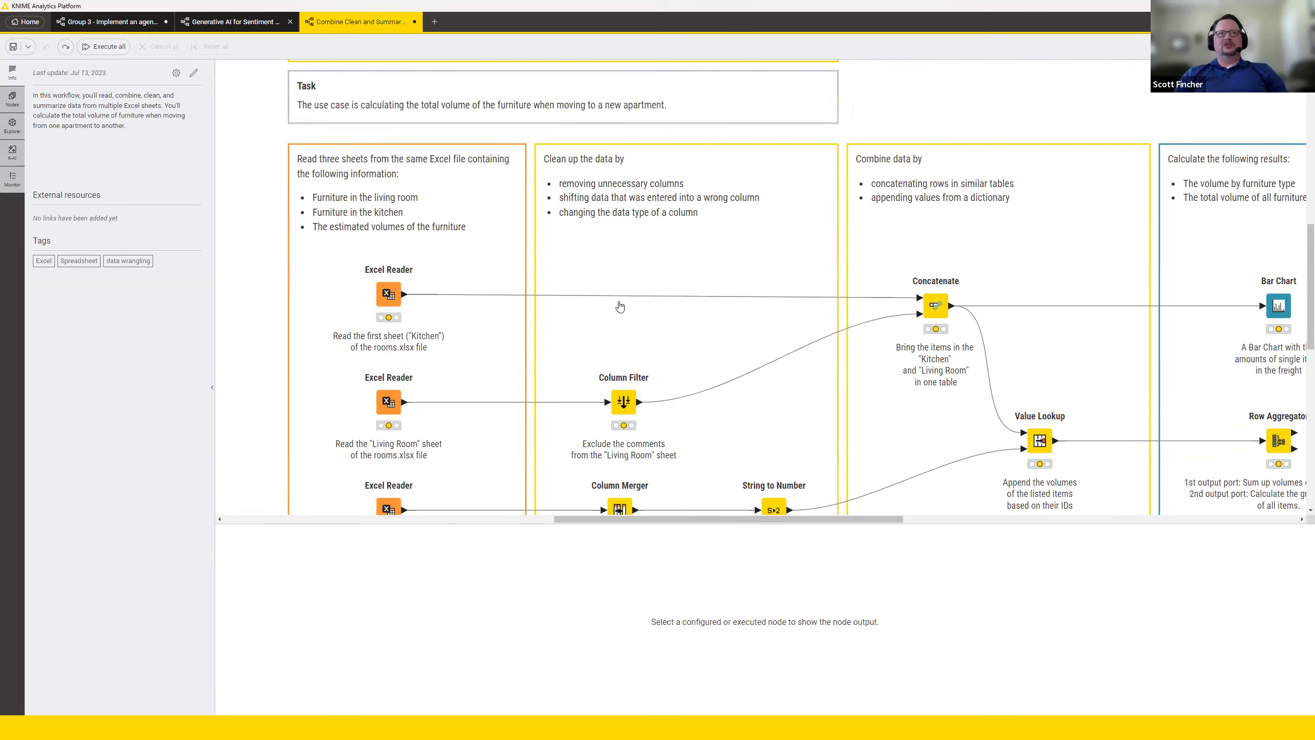
pyautogui.scroll(2, 620, 306)
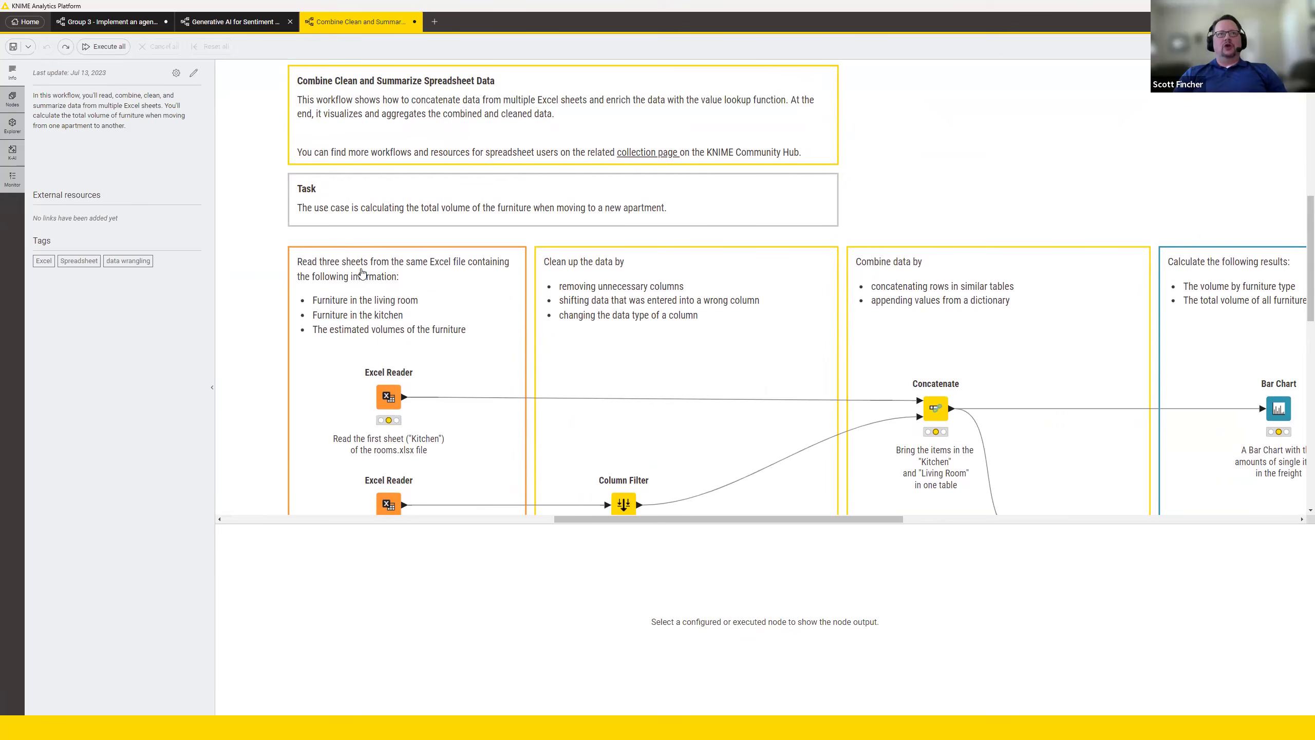
pyautogui.scroll(-3, 479, 340)
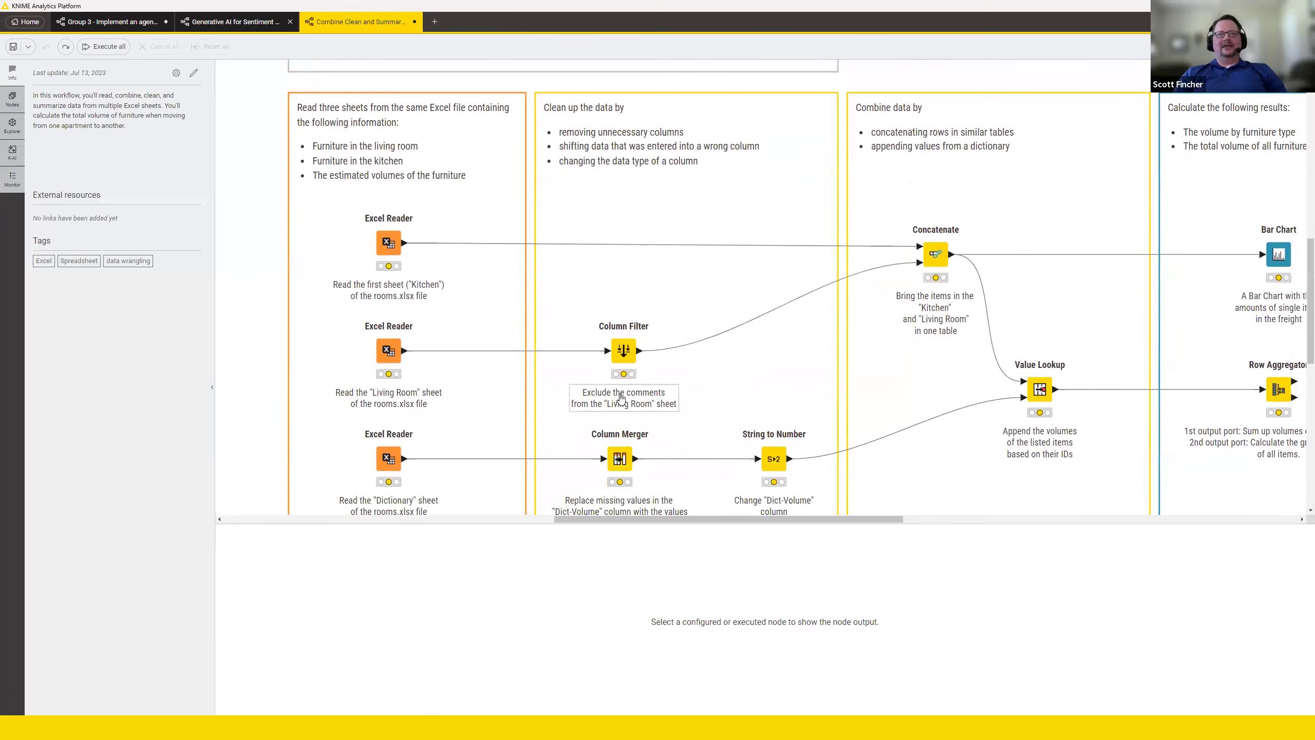
# Add a workflow annotation reading "This is my neww annotoation" beside the workflow description box and delete it again.
pyautogui.scroll(3, 709, 440)
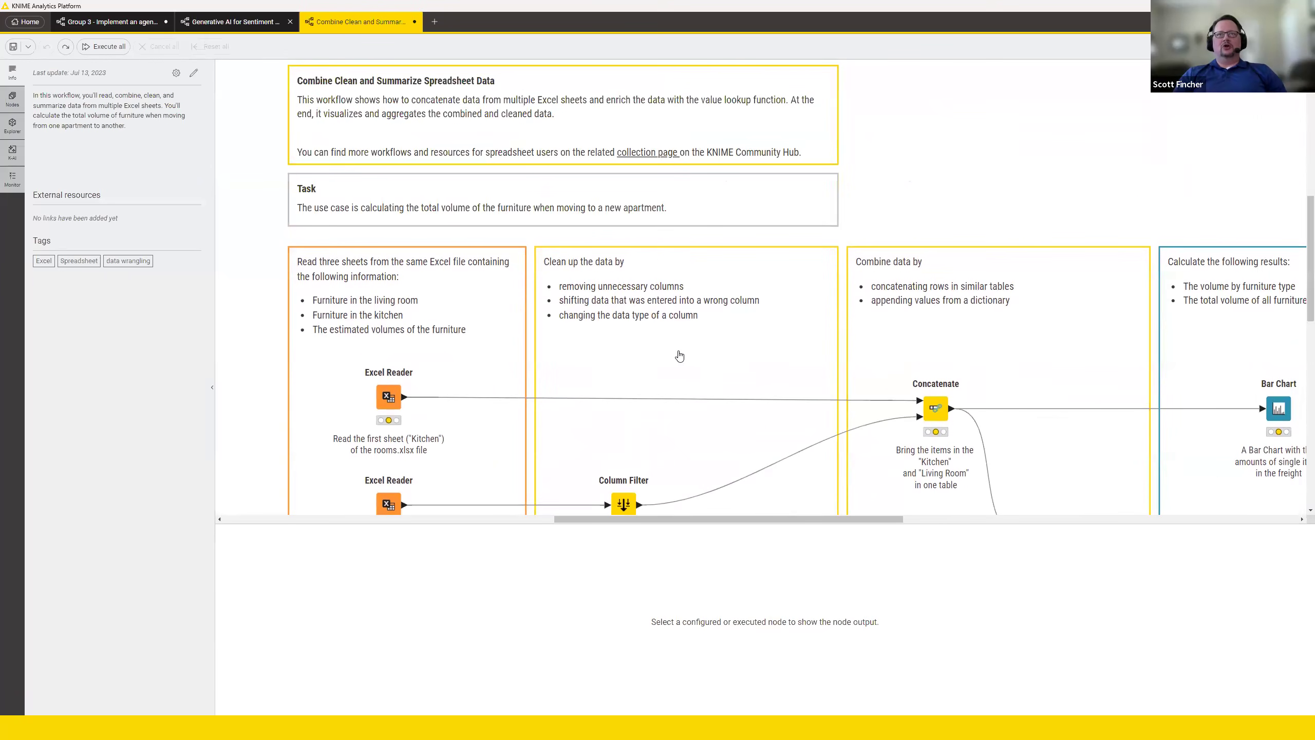
pyautogui.rightClick(890, 119)
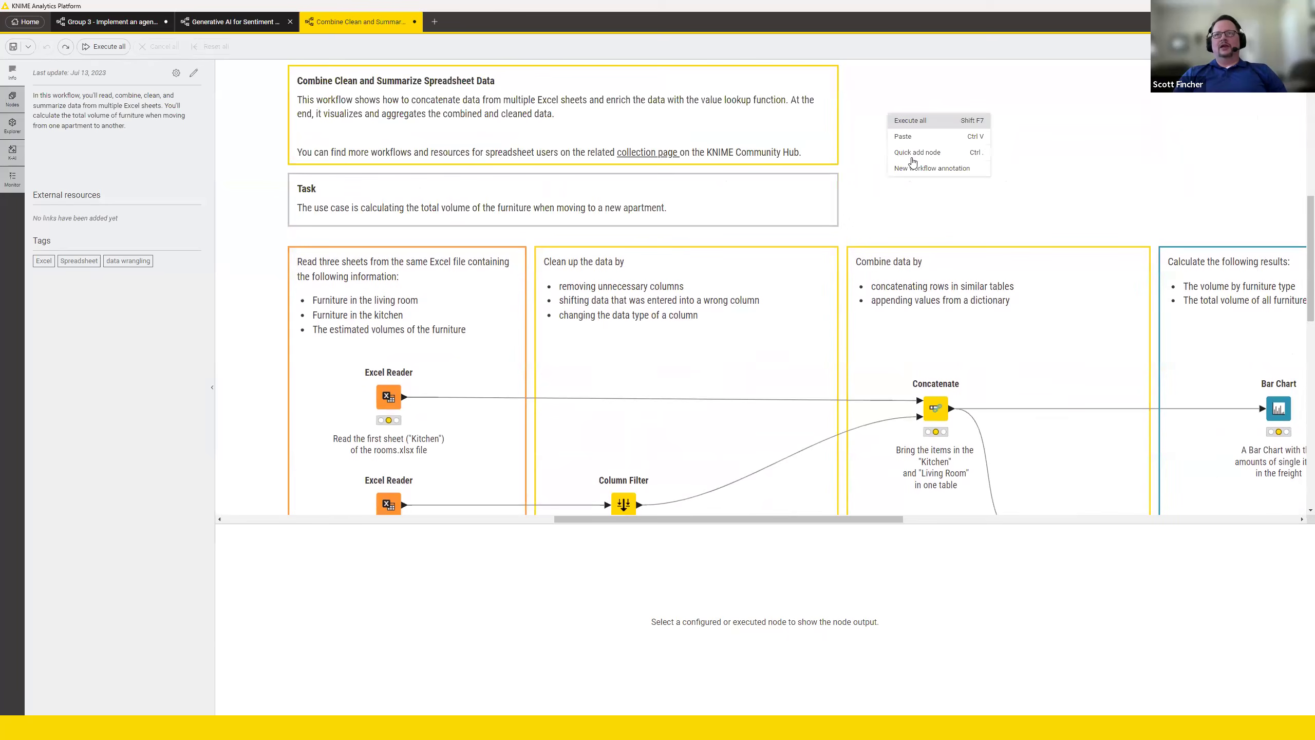
pyautogui.click(927, 165)
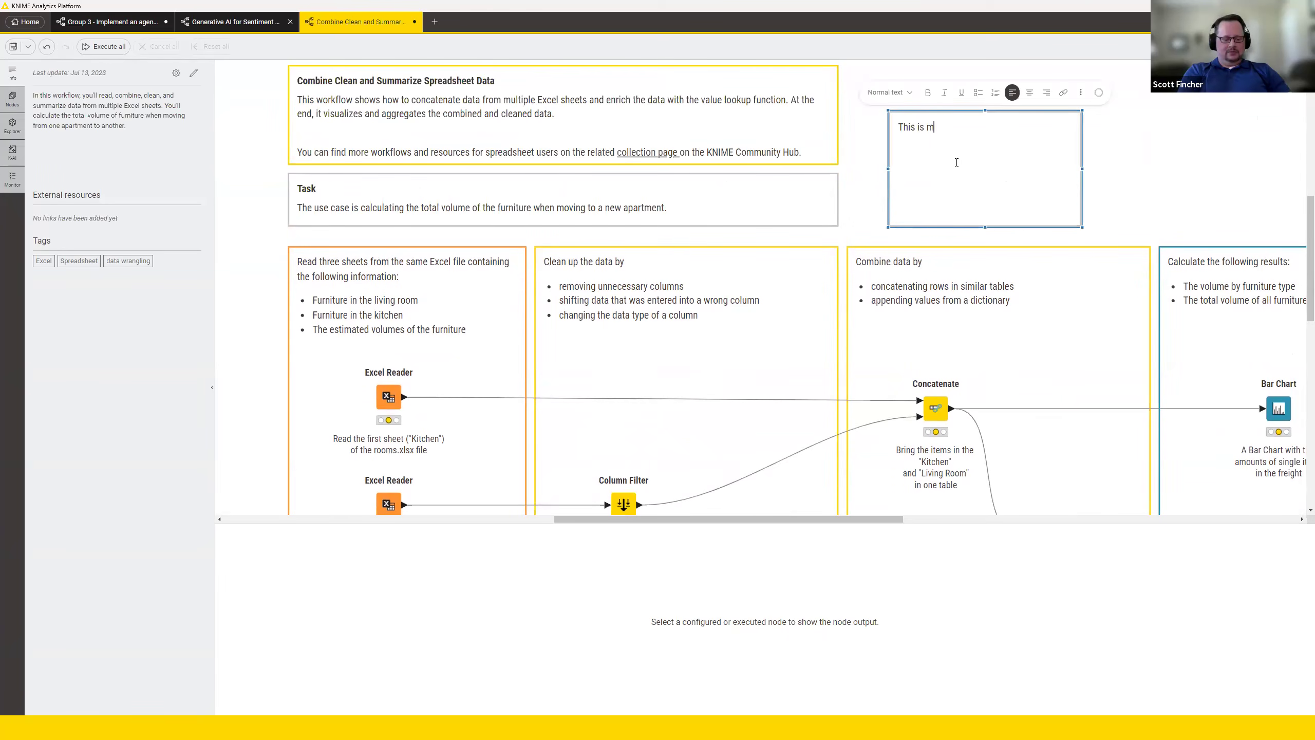
pyautogui.write('This is my neww annotoation')
pyautogui.click(1142, 147)
pyautogui.click(1024, 127)
pyautogui.doubleClick(1004, 133)
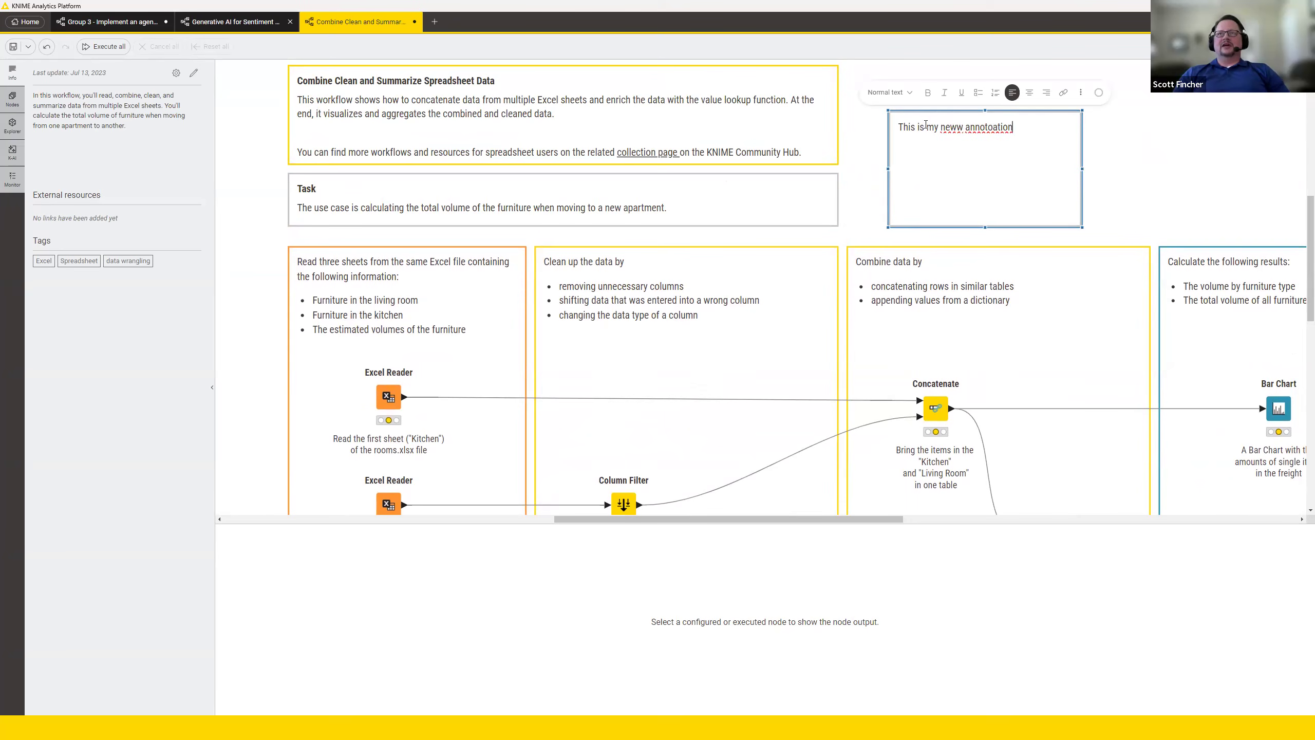
pyautogui.click(1161, 159)
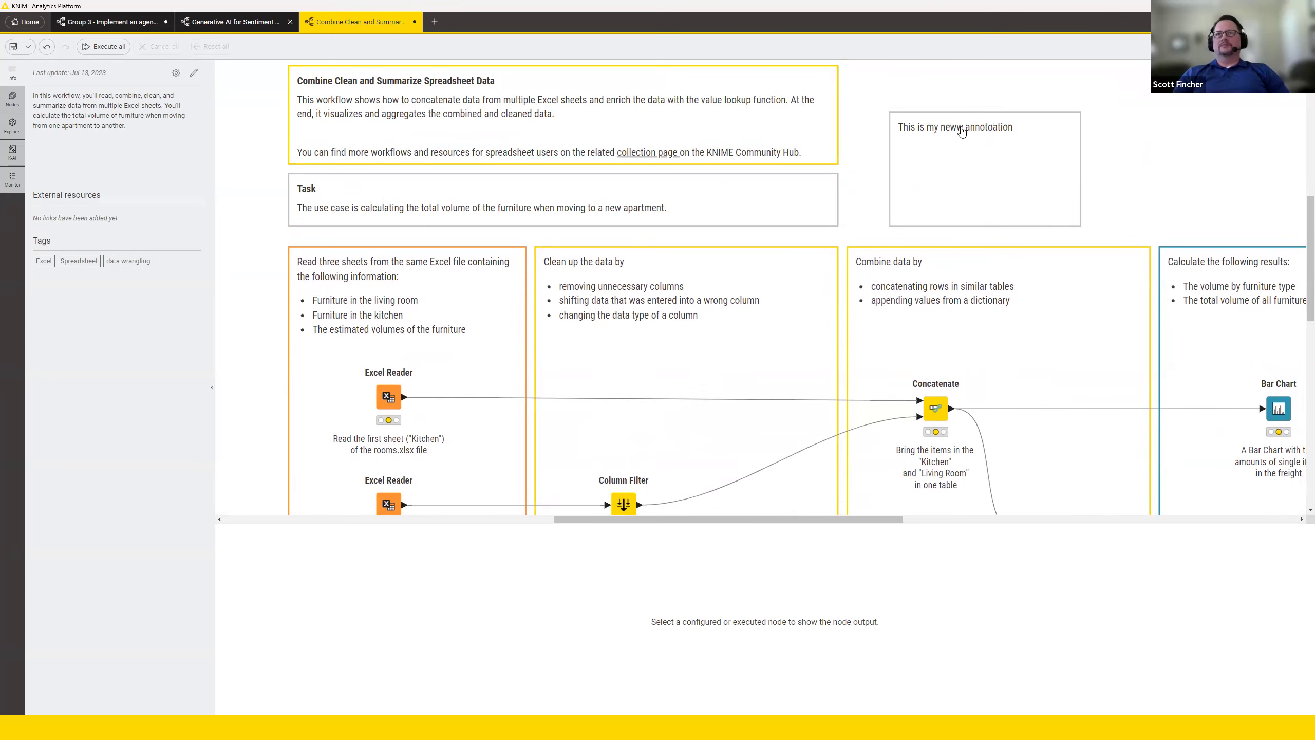
pyautogui.click(960, 116)
pyautogui.press('Delete')
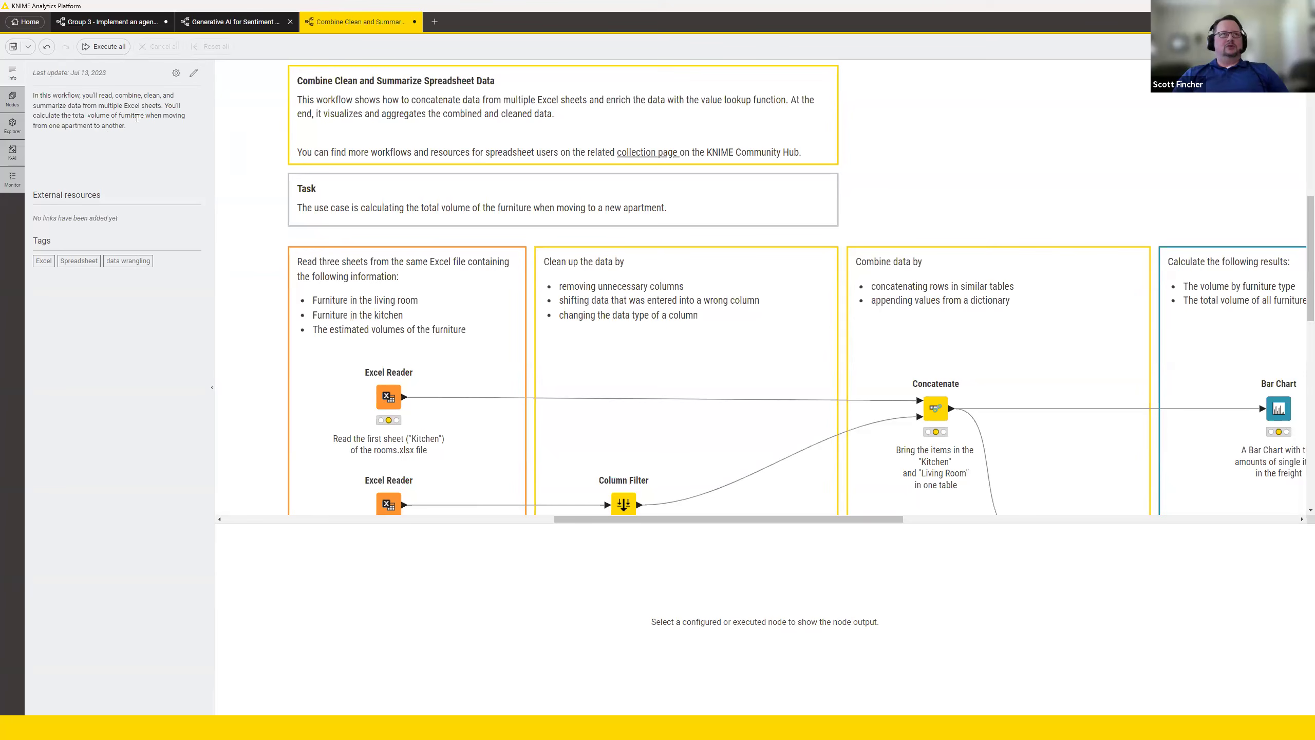
# Clear the node search, add an Excel Writer node connected to Concatenate's output, and view its configuration without changing anything.
pyautogui.click(11, 102)
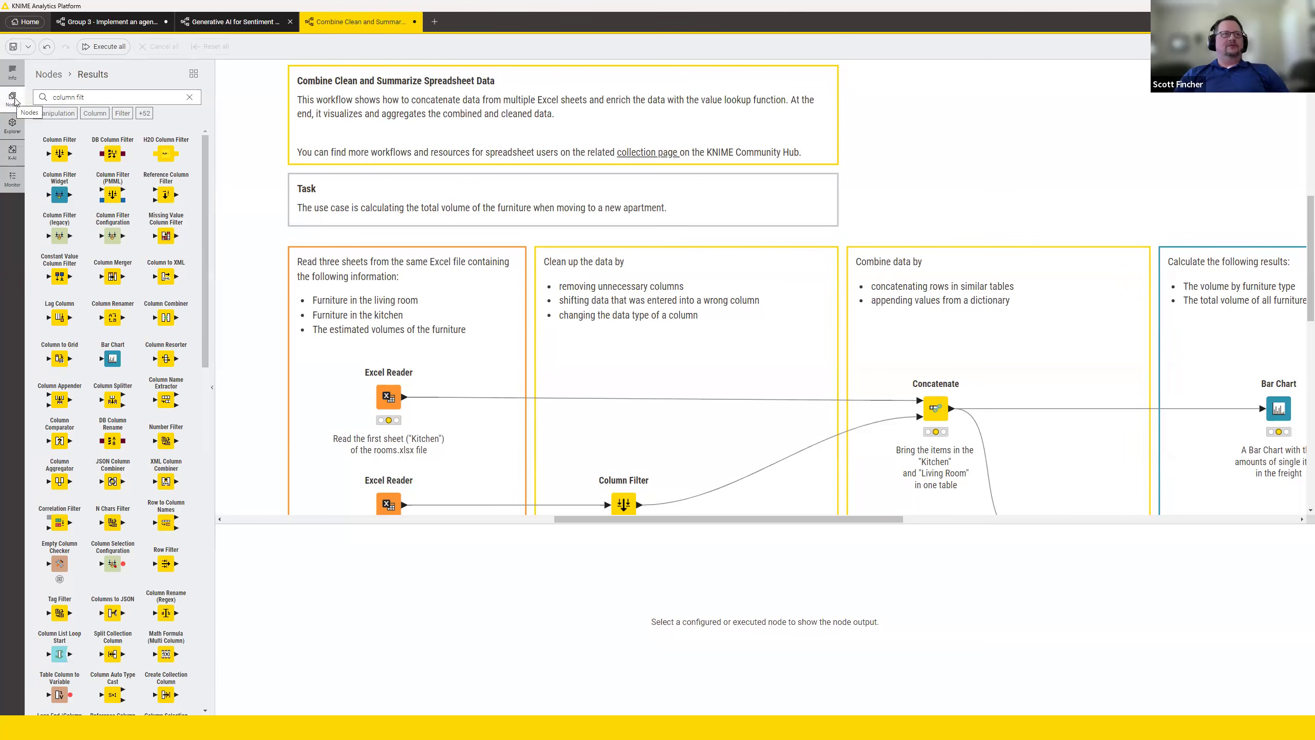
pyautogui.click(189, 97)
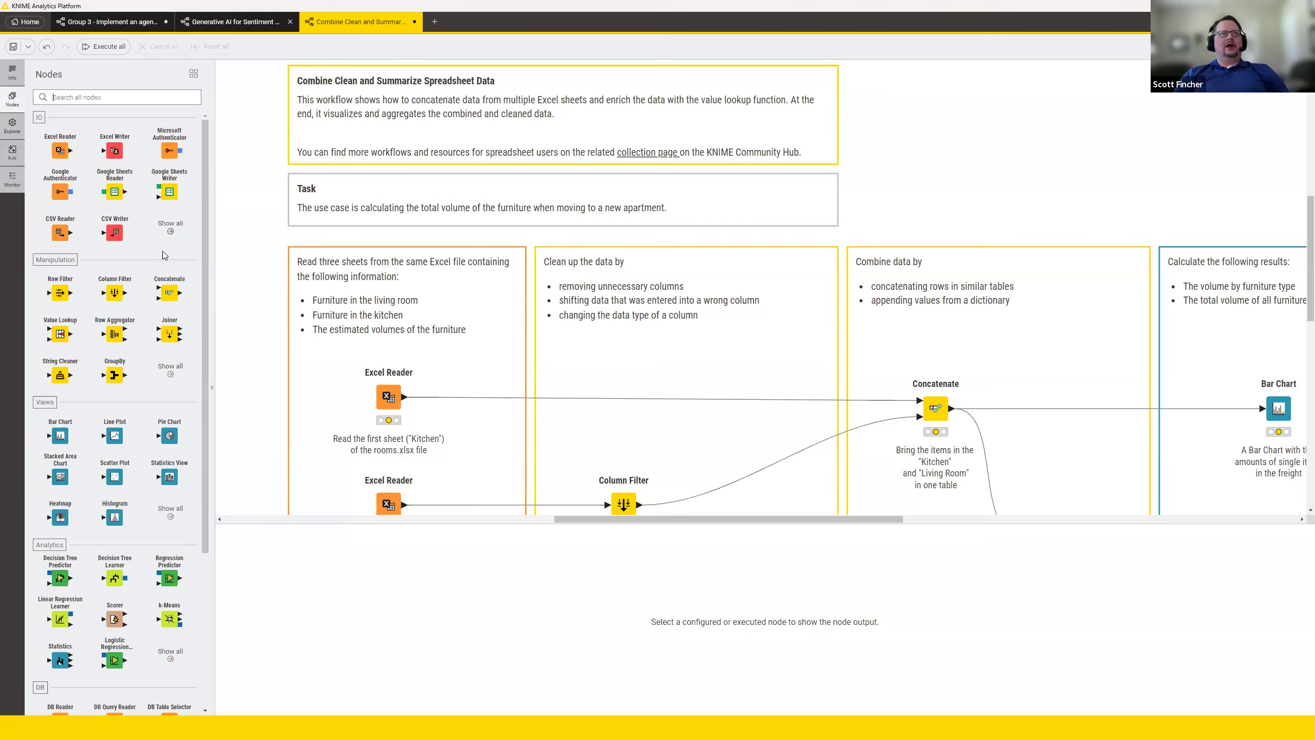
pyautogui.moveTo(115, 150); pyautogui.dragTo(1052, 203)
pyautogui.moveTo(952, 409); pyautogui.dragTo(1051, 203)
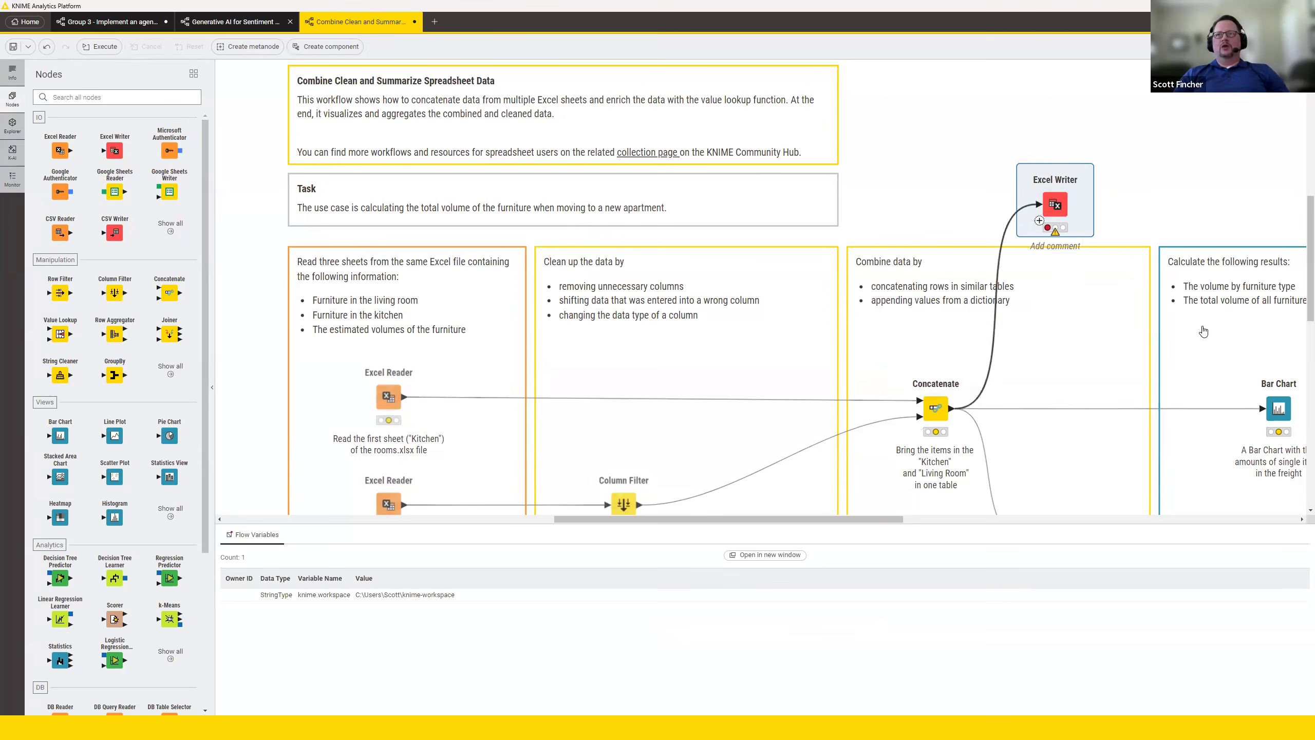
pyautogui.doubleClick(1054, 205)
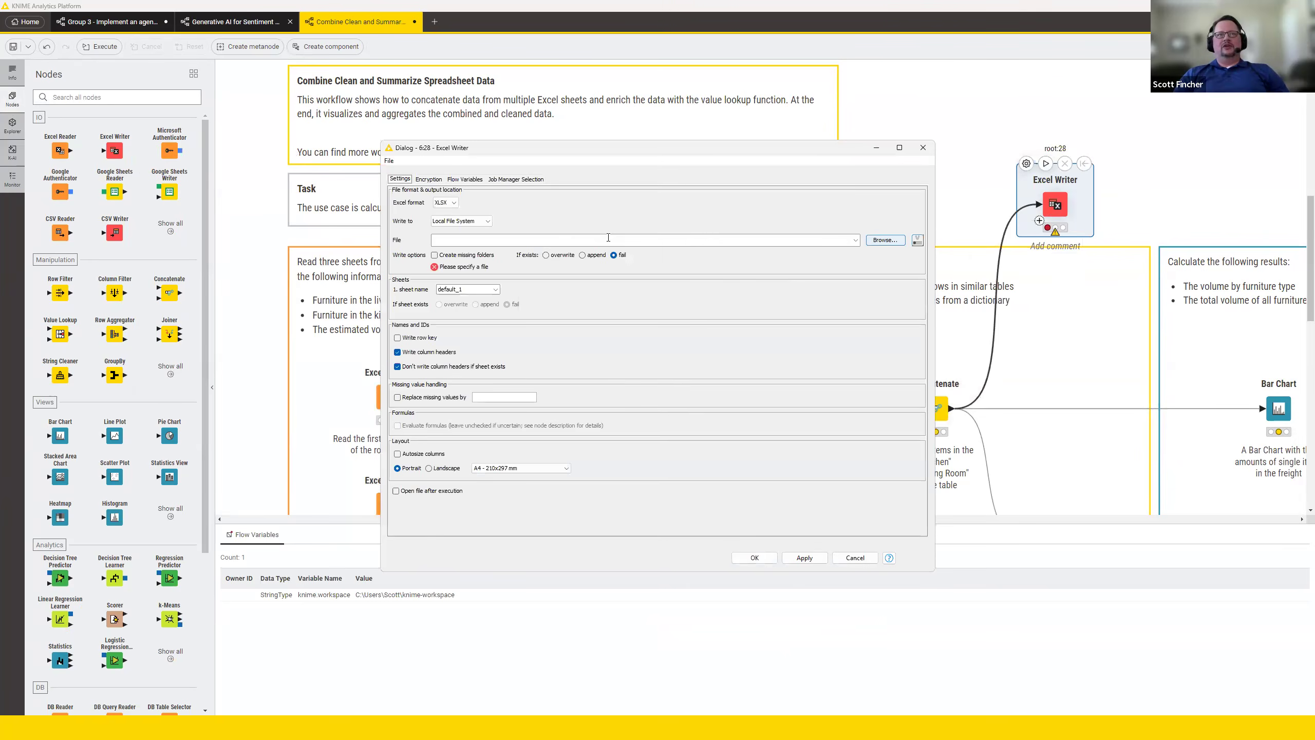
pyautogui.click(923, 147)
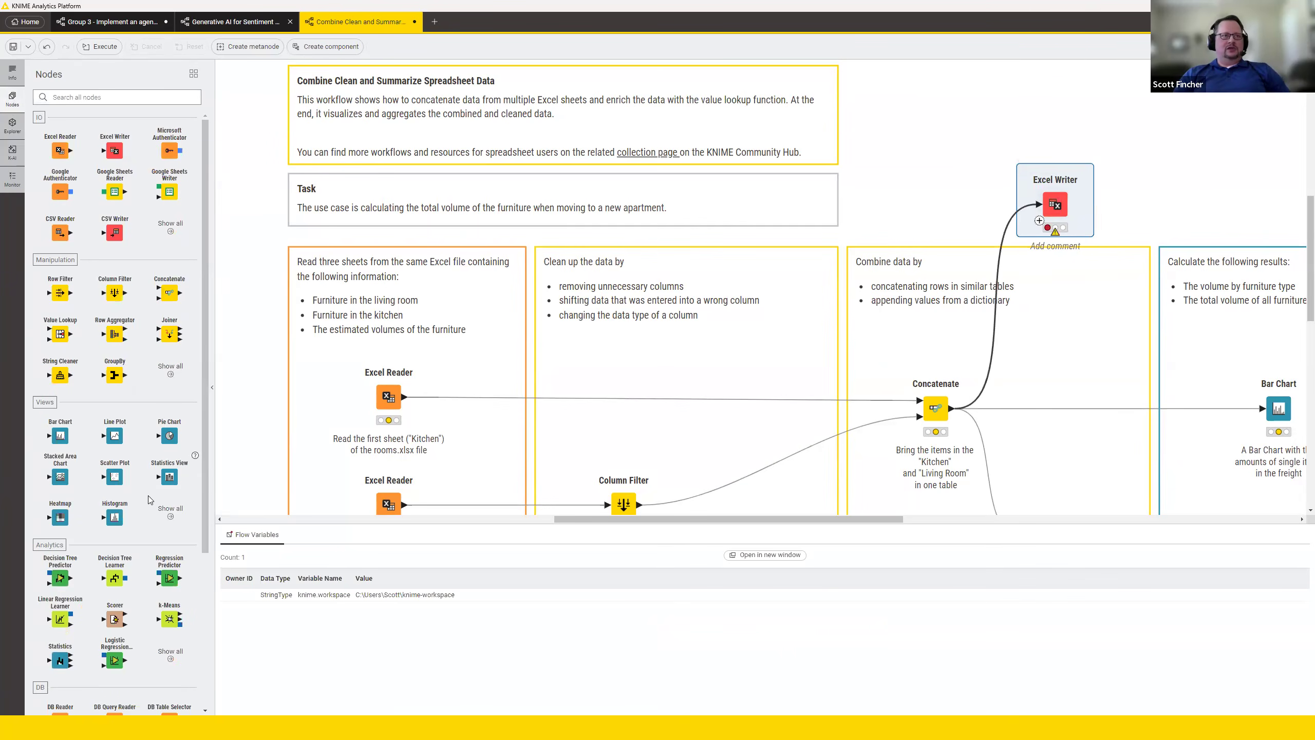
# Undo the connection and placement of the Excel Writer node.
pyautogui.click(1139, 184)
pyautogui.hotkey('ctrl', 'z')
pyautogui.hotkey('ctrl', 'z')
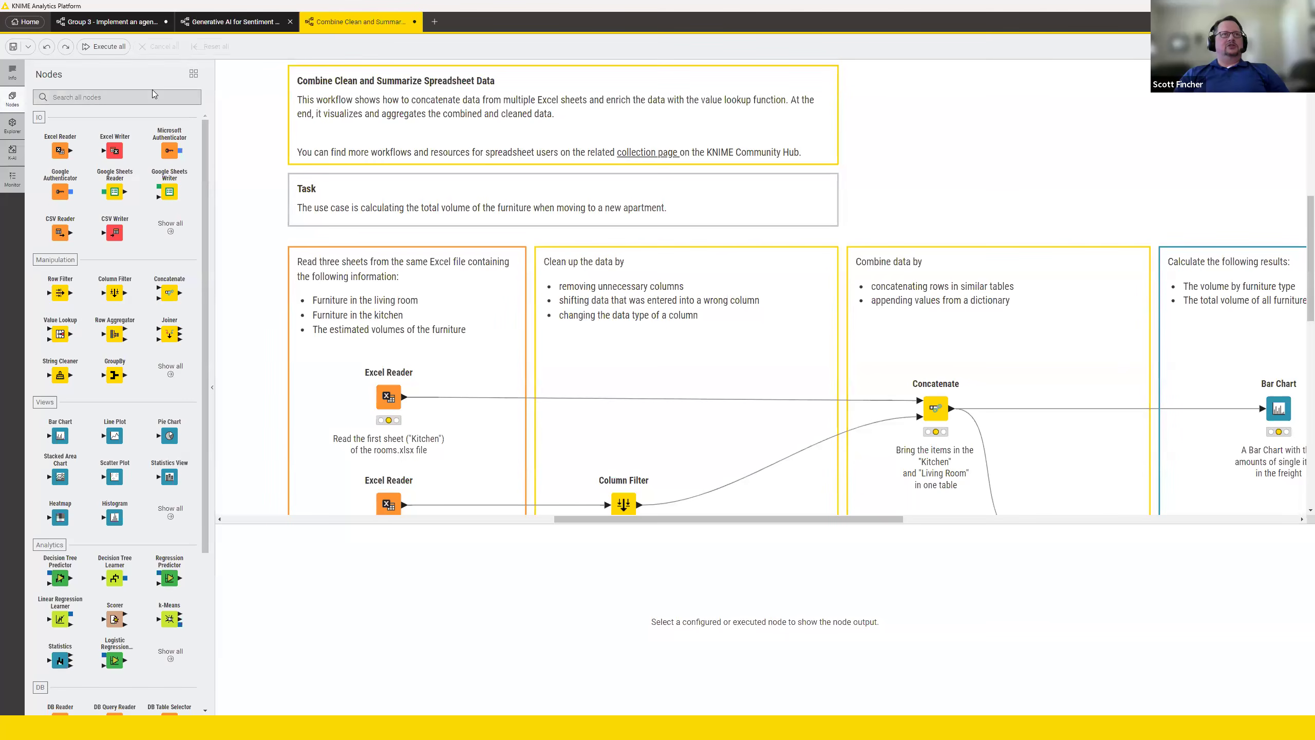
# Browse the node repository as a tree with the column Transform category expanded, and switch it back to the grid view.
pyautogui.click(194, 74)
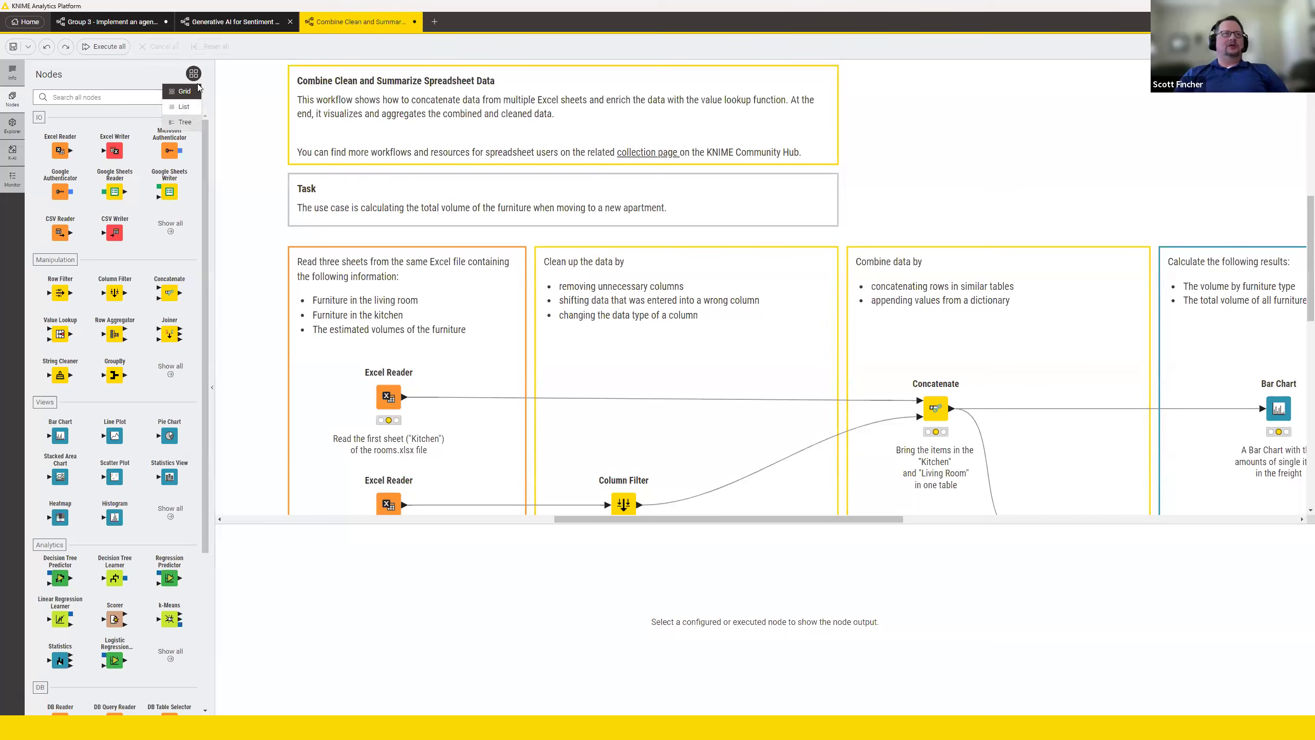
pyautogui.click(186, 123)
pyautogui.click(62, 290)
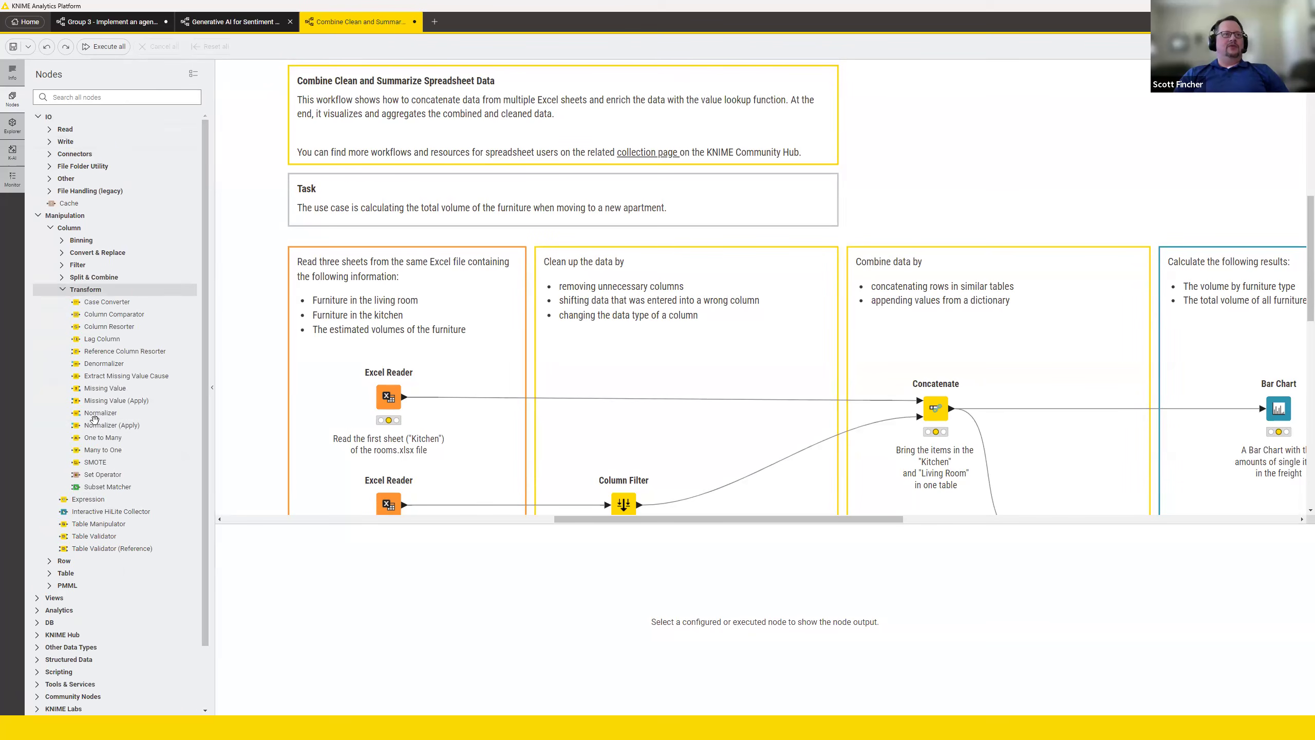
pyautogui.click(193, 73)
pyautogui.click(179, 91)
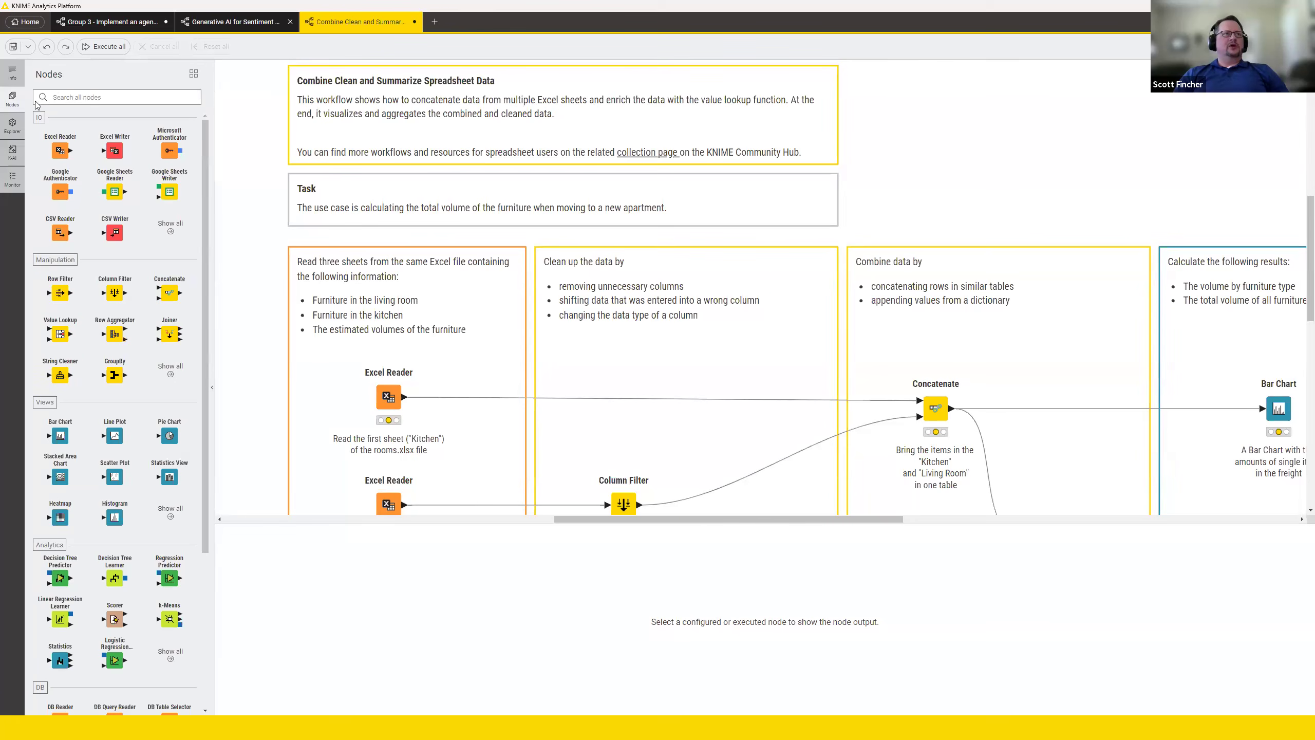
# Browse the local space from the Basic Examples folder up to Example Workflows.
pyautogui.click(12, 125)
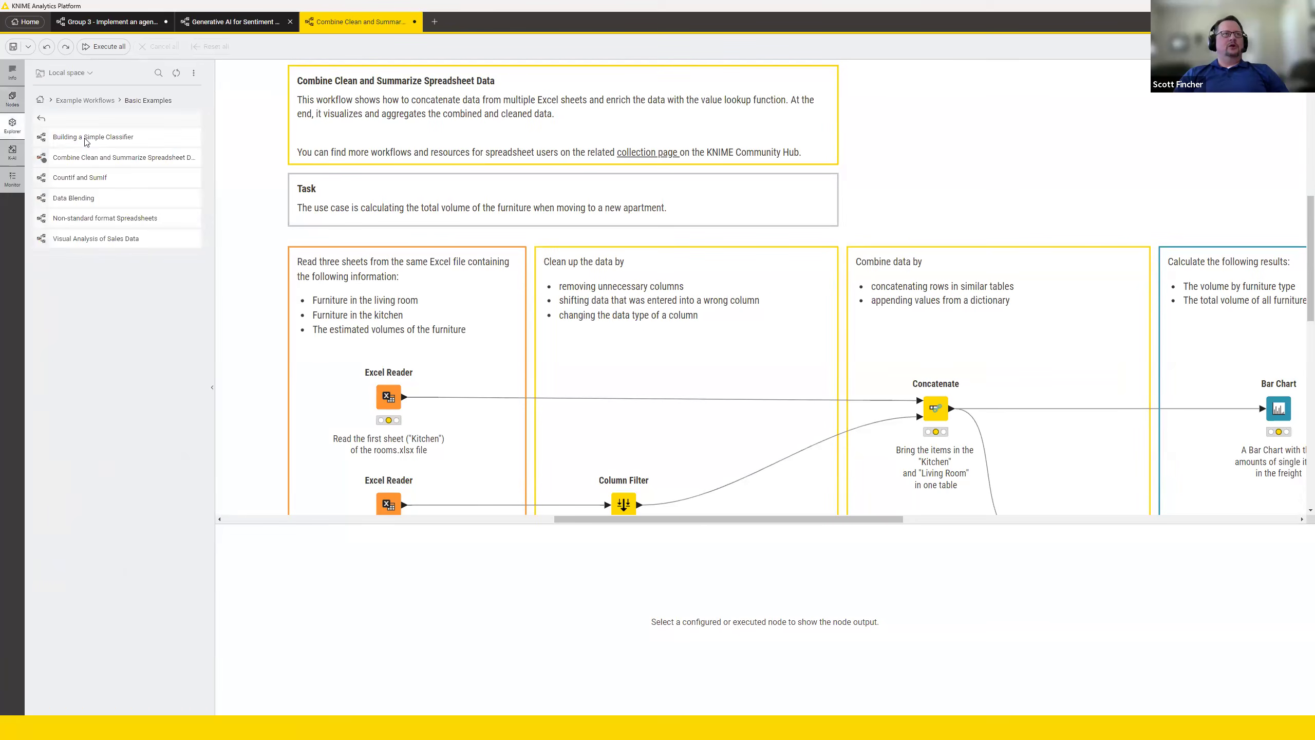
pyautogui.click(43, 119)
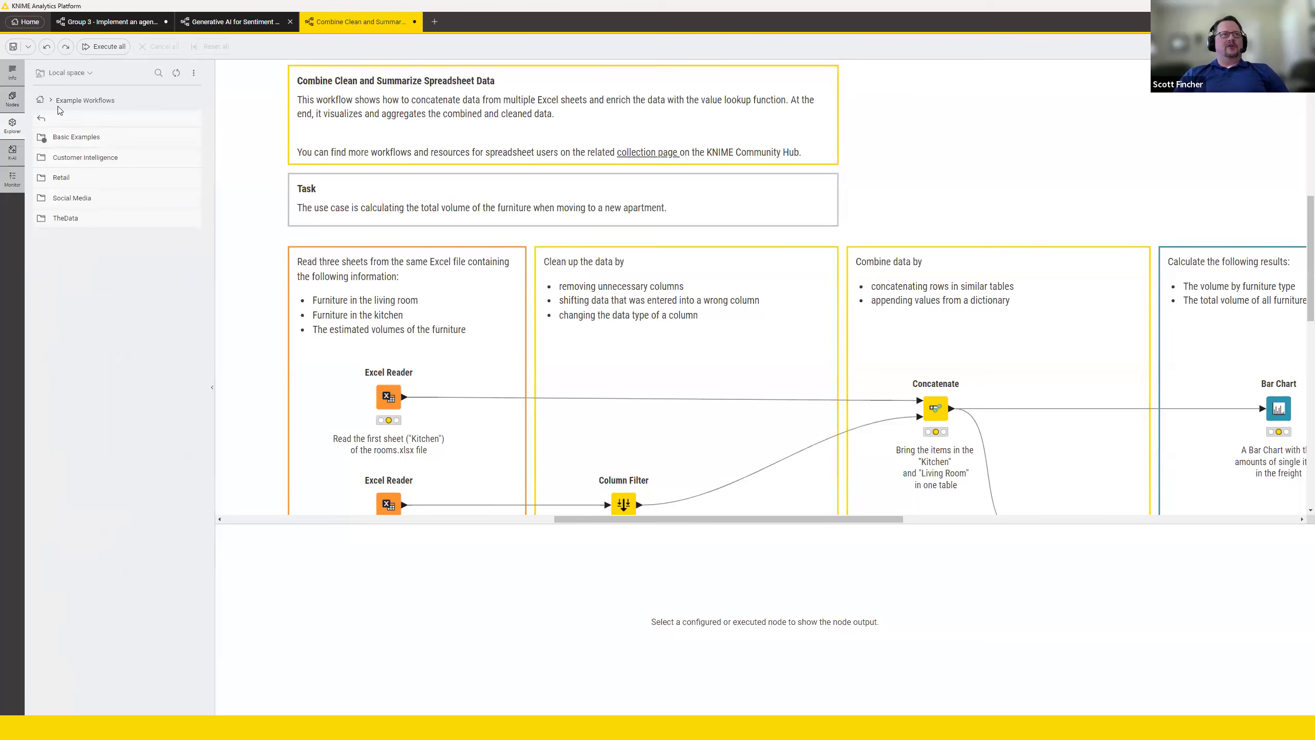
# Ask the KNIME AI Assistant the earlier question again: "What's the best node to use for creating a pivot table?".
pyautogui.click(16, 161)
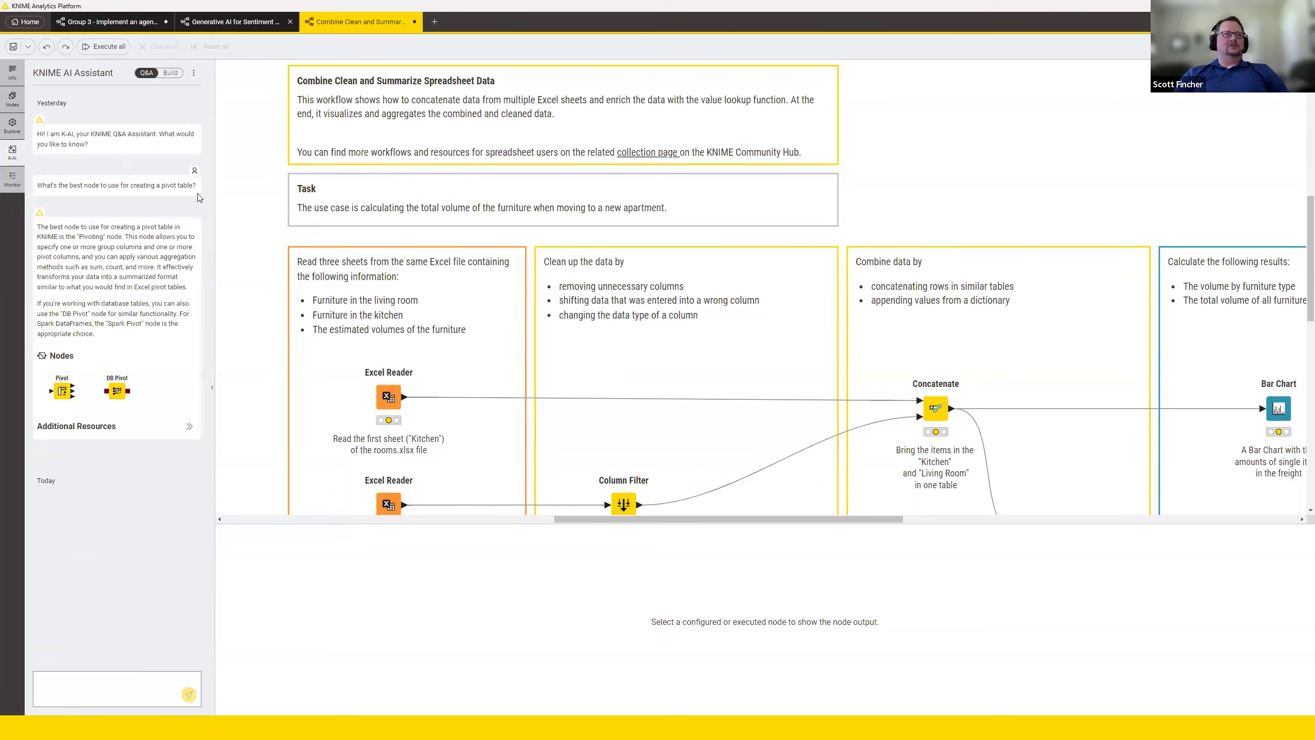
pyautogui.moveTo(45, 185); pyautogui.dragTo(198, 194)
pyautogui.hotkey('ctrl', 'c')
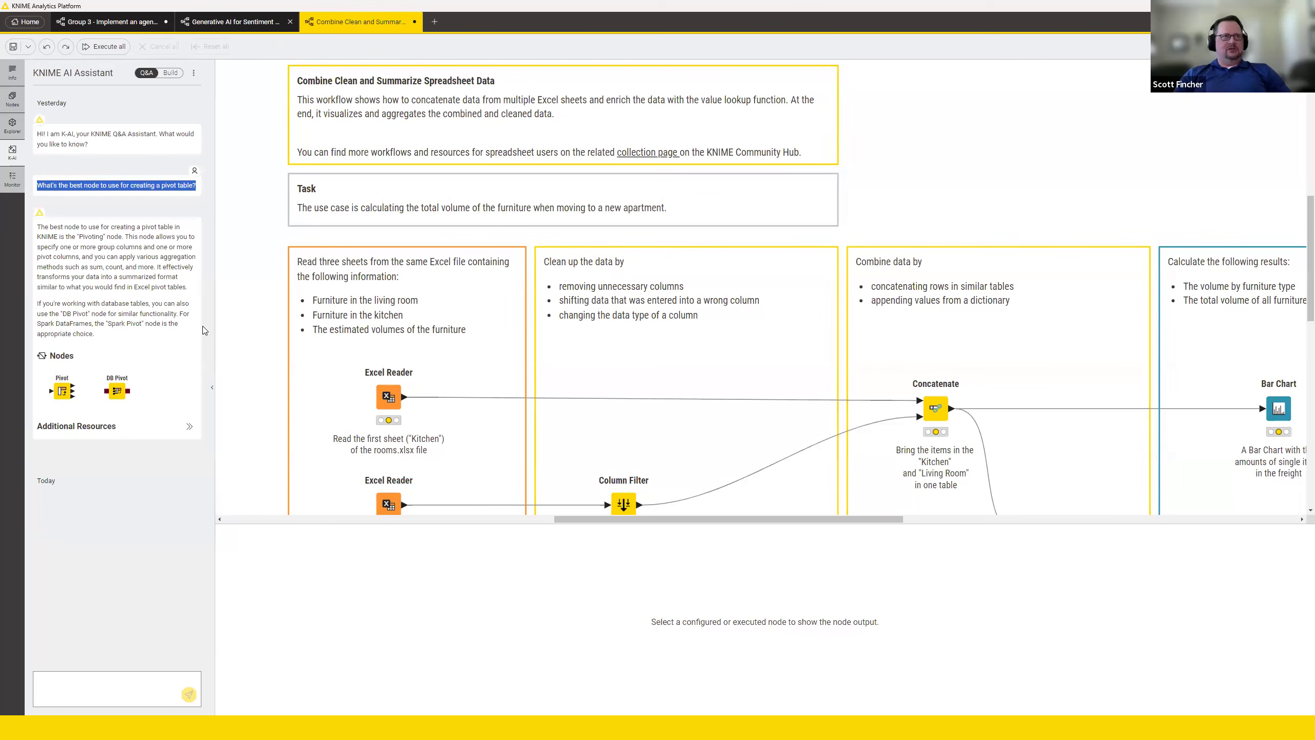
pyautogui.click(141, 674)
pyautogui.hotkey('ctrl', 'v')
pyautogui.press('Return')
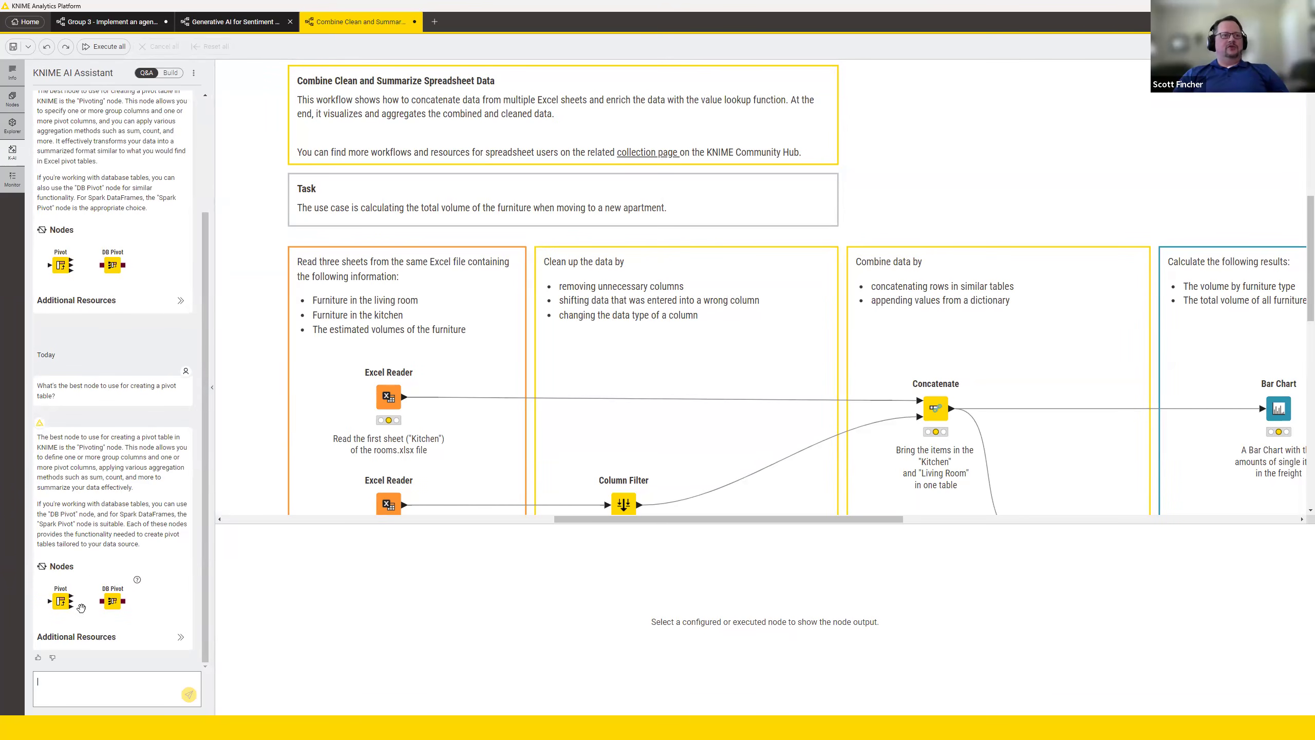
# Place the assistant's suggested Pivot node in the workflow's clean-up section and undo the placement.
pyautogui.moveTo(61, 601); pyautogui.dragTo(767, 343)
pyautogui.moveTo(767, 343)
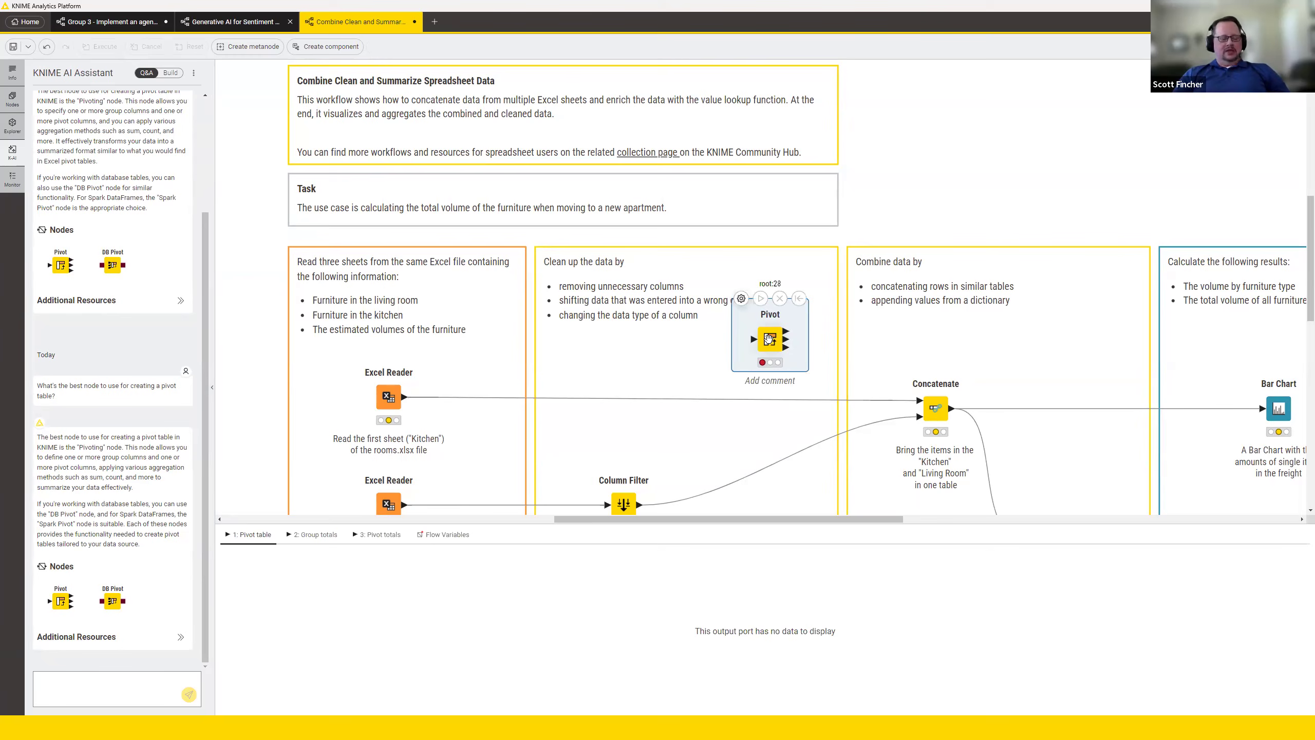
pyautogui.hotkey('ctrl', 'z')
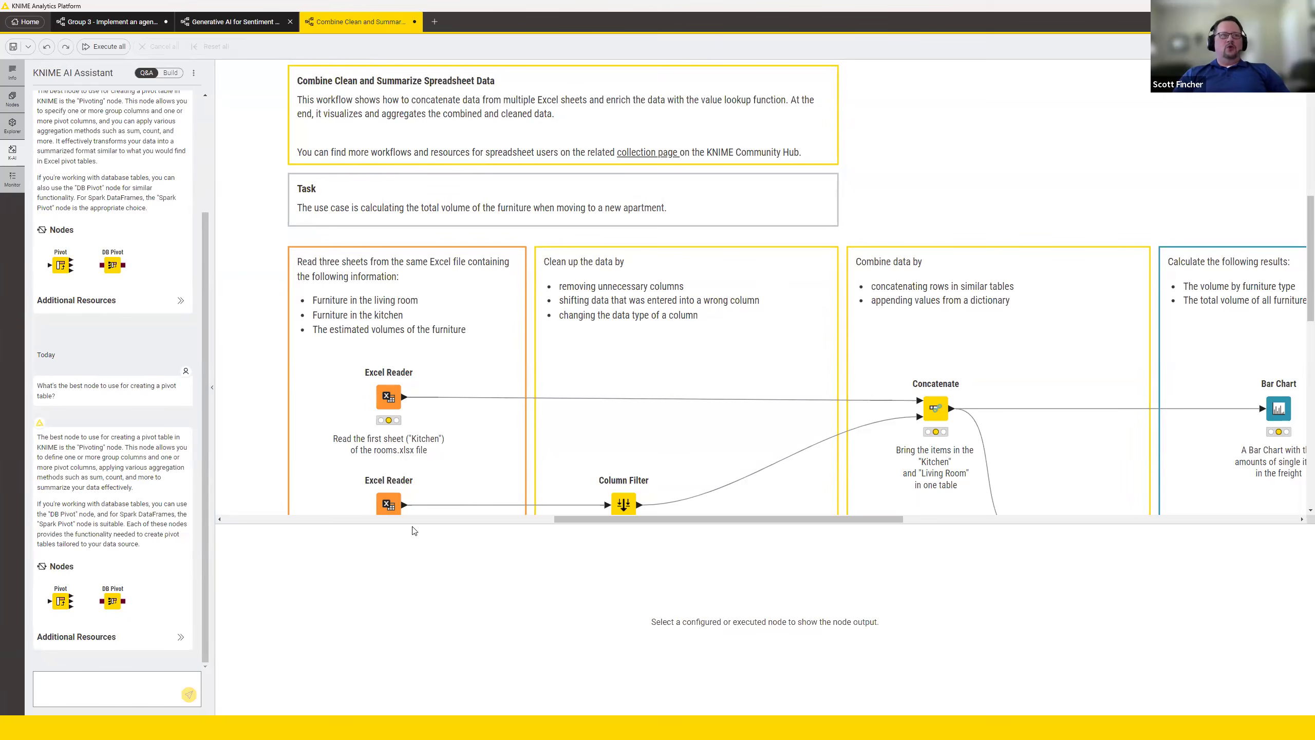
# Show the additional resources for the assistant's latest pivot table answer.
pyautogui.click(180, 638)
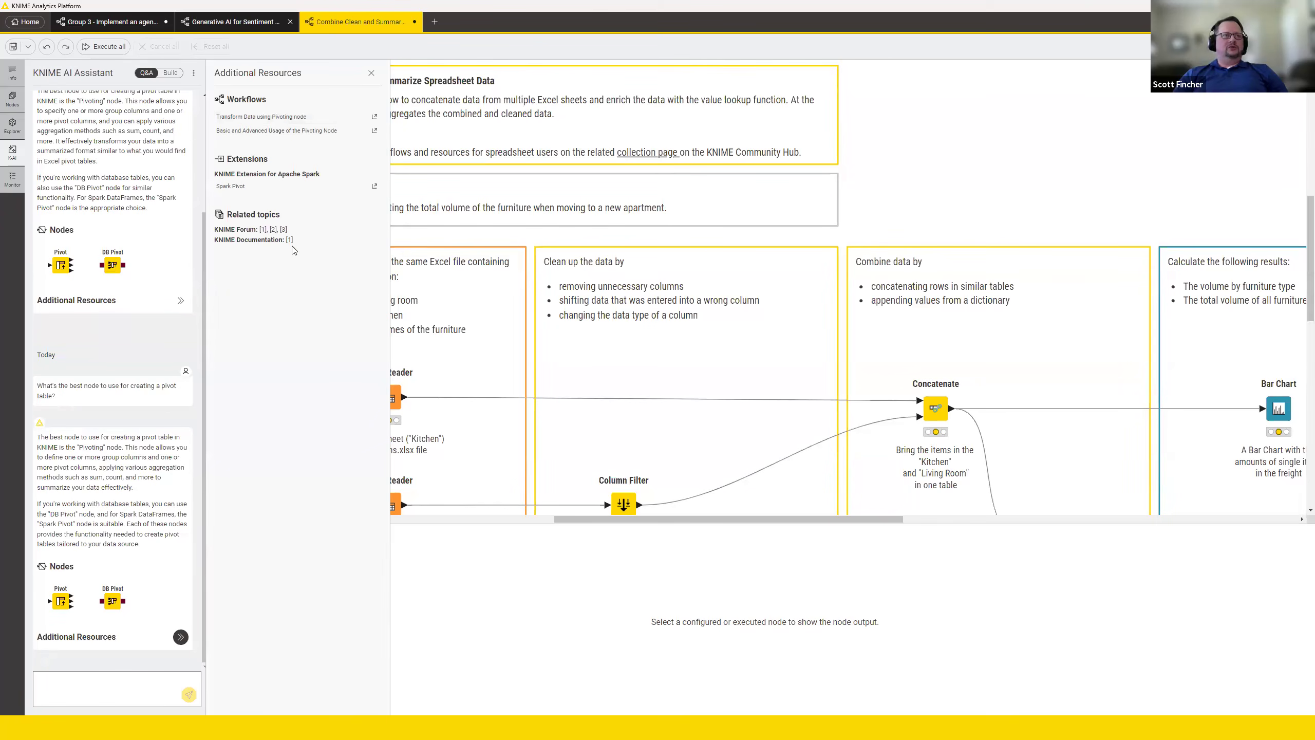
# Close the additional resources and review the assistant's chat history back to its first pivot table answer.
pyautogui.click(371, 72)
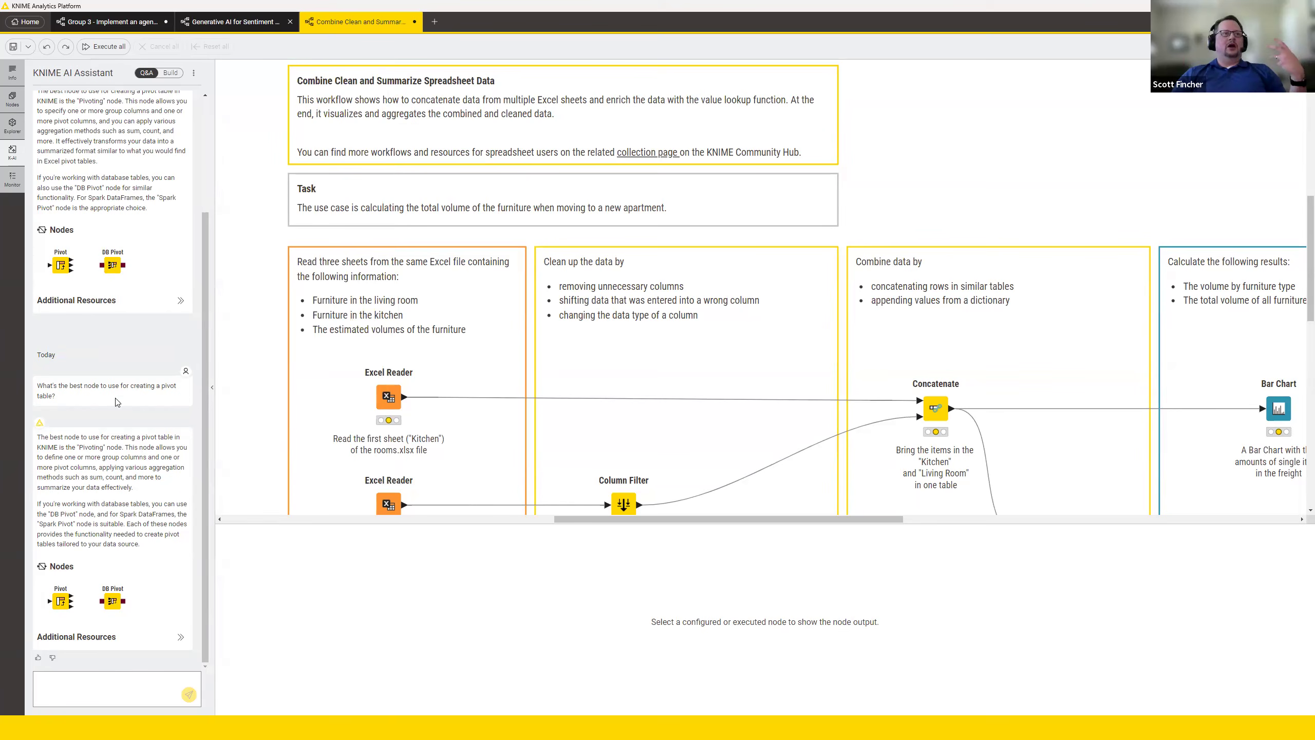
pyautogui.scroll(3, 101, 395)
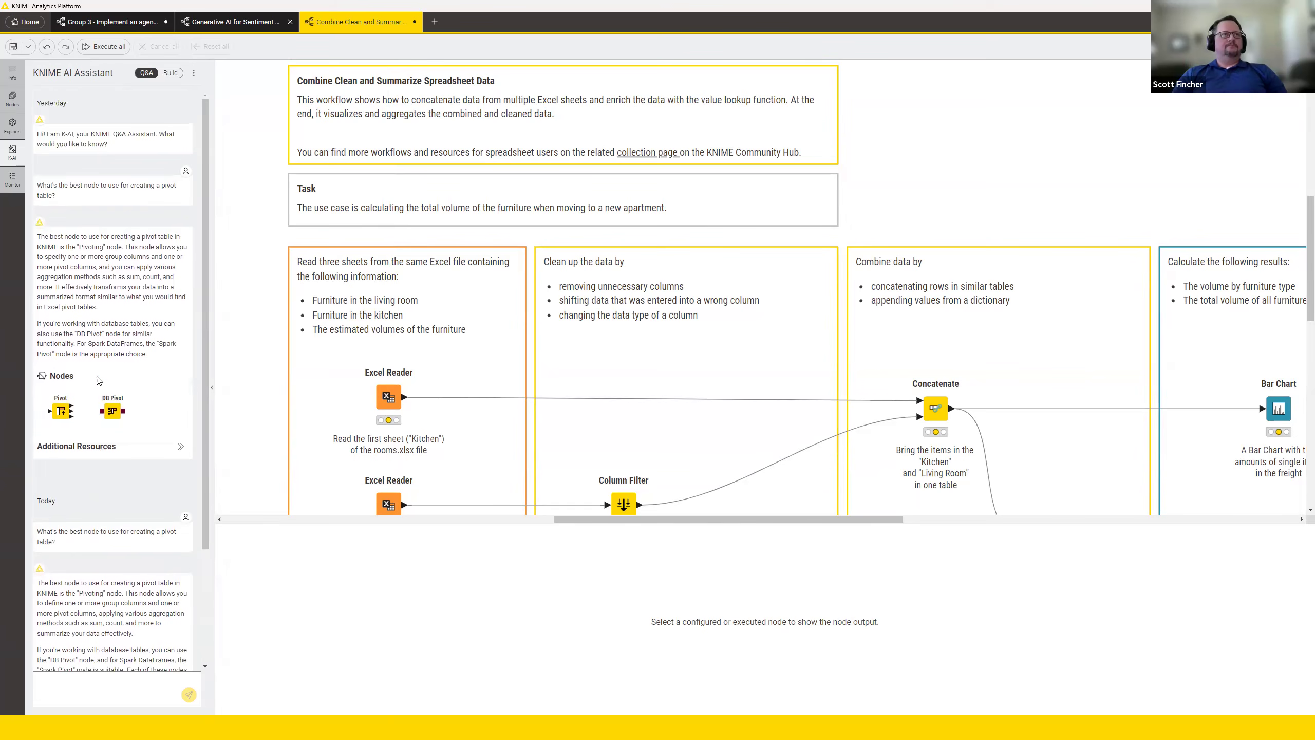
# Check the workflow for errors and warnings in the workflow monitor, and select the Excel Reader that reads the "Kitchen" sheet.
pyautogui.click(12, 178)
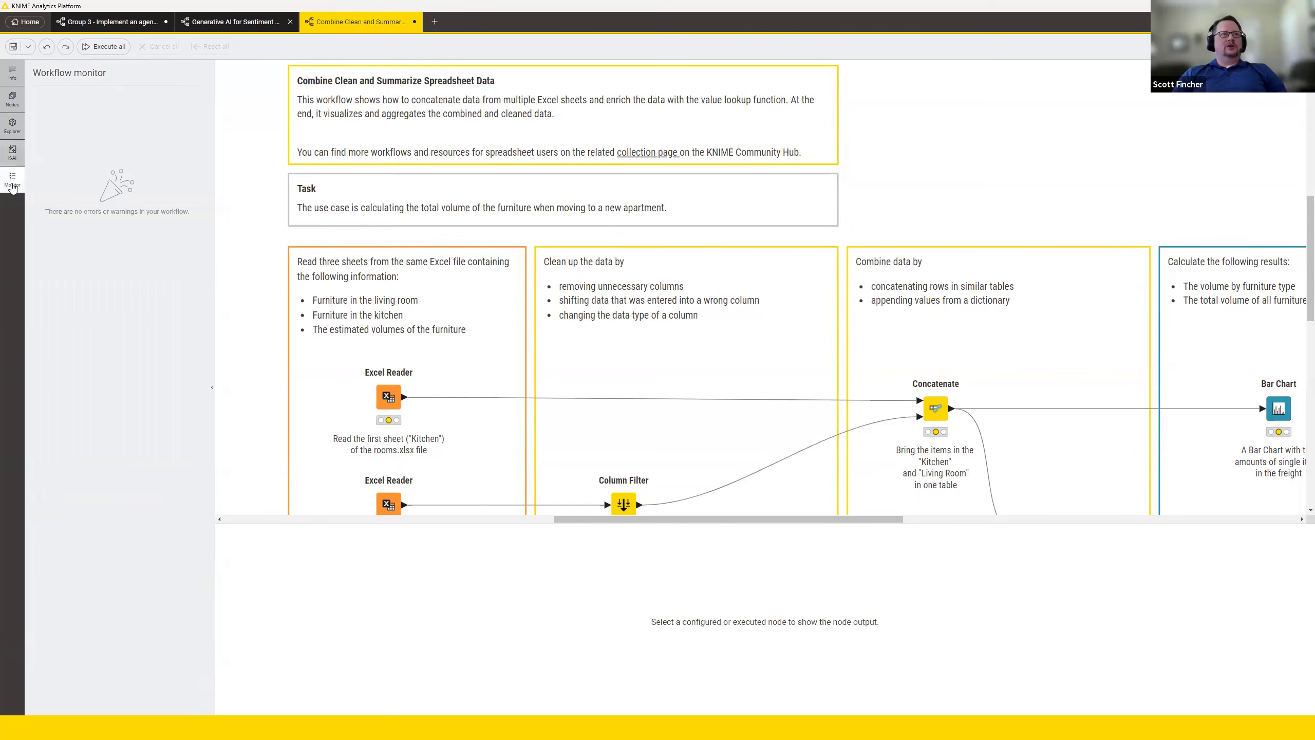
pyautogui.click(423, 421)
pyautogui.scroll(-3, 423, 421)
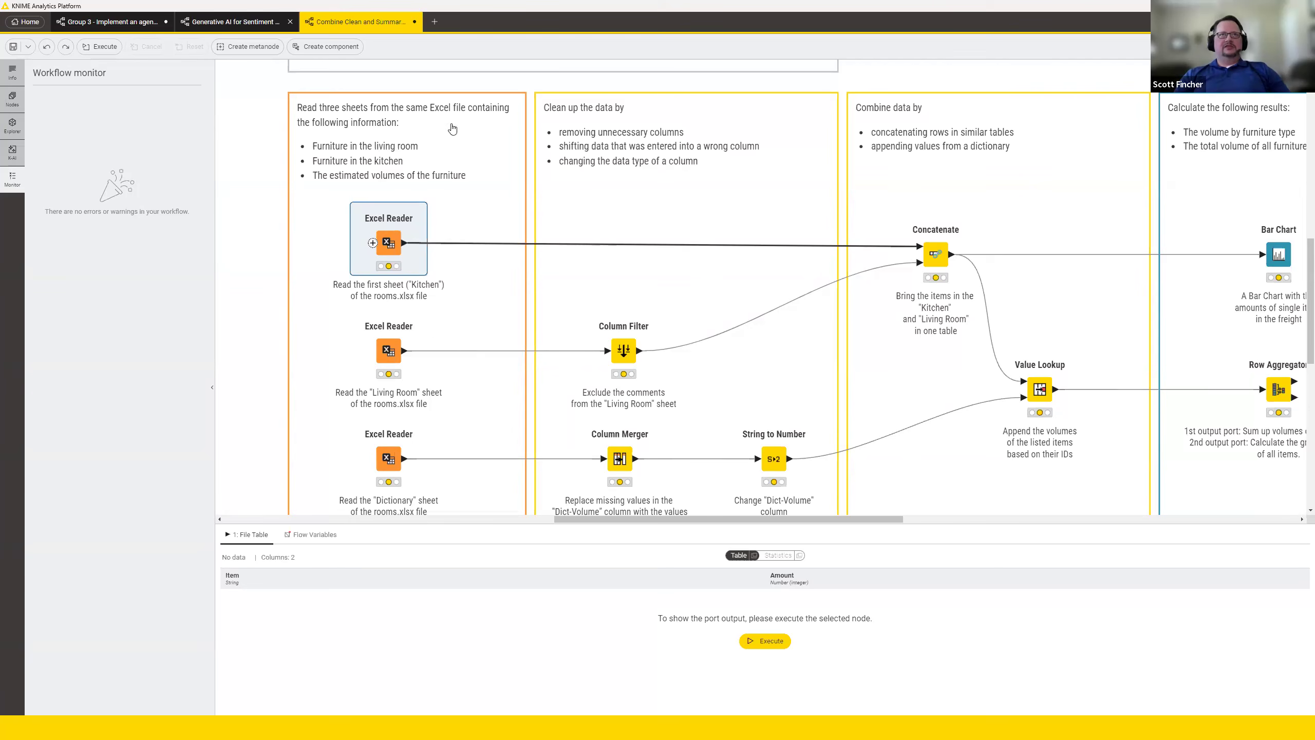
# Close the Combine Clean and Summarize Spreadsheet Data workflow without saving it and return to the home page.
pyautogui.click(416, 23)
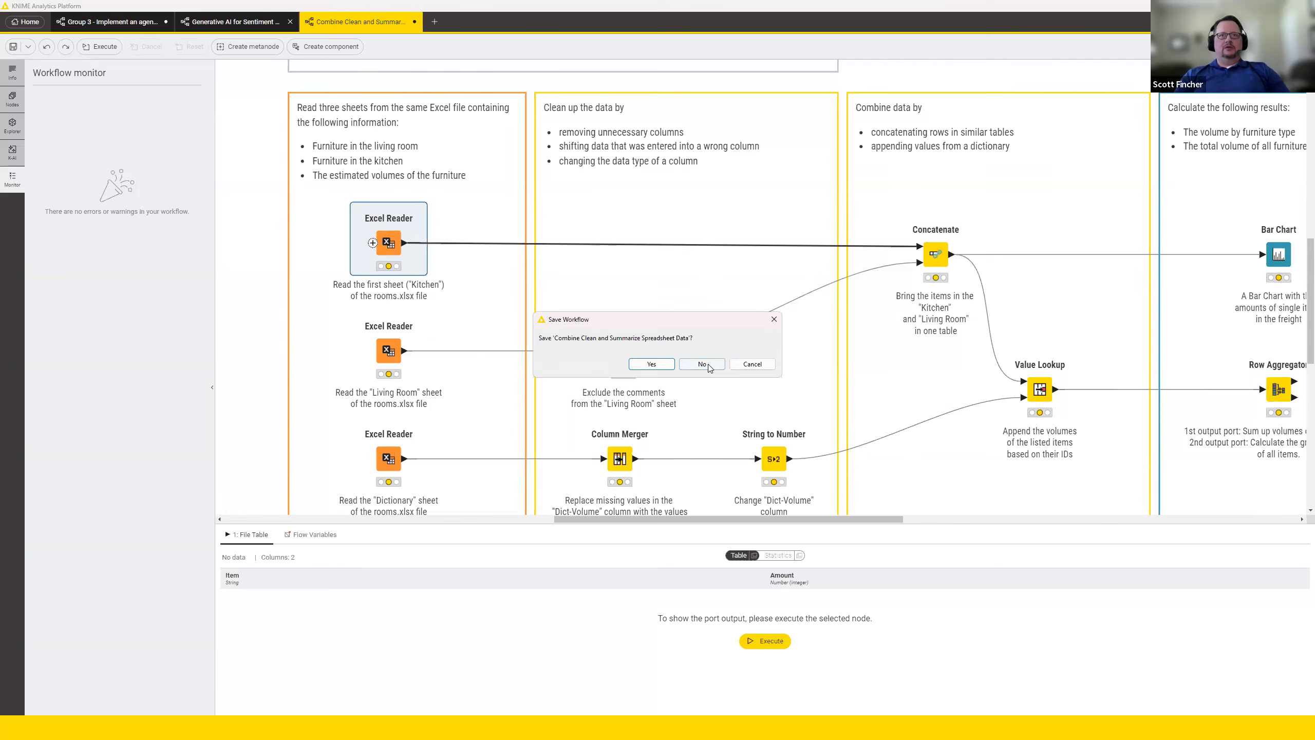
pyautogui.click(710, 369)
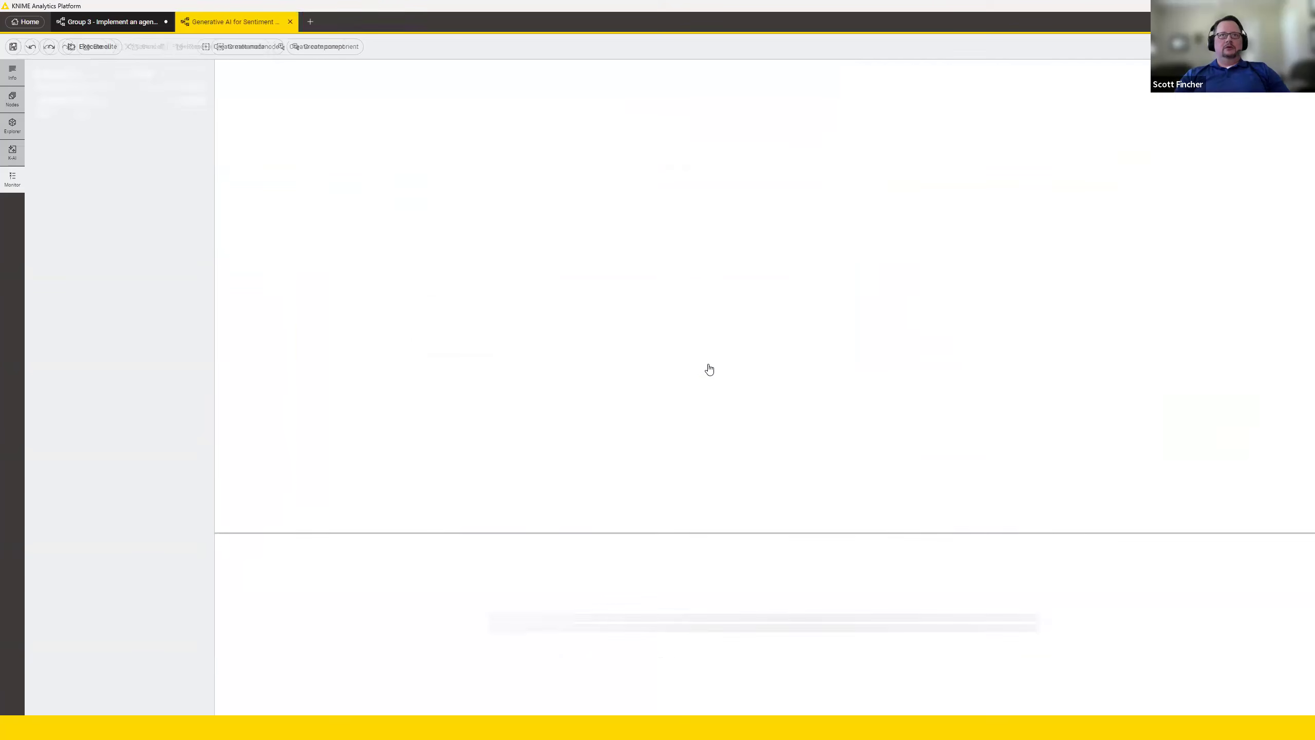
pyautogui.click(26, 22)
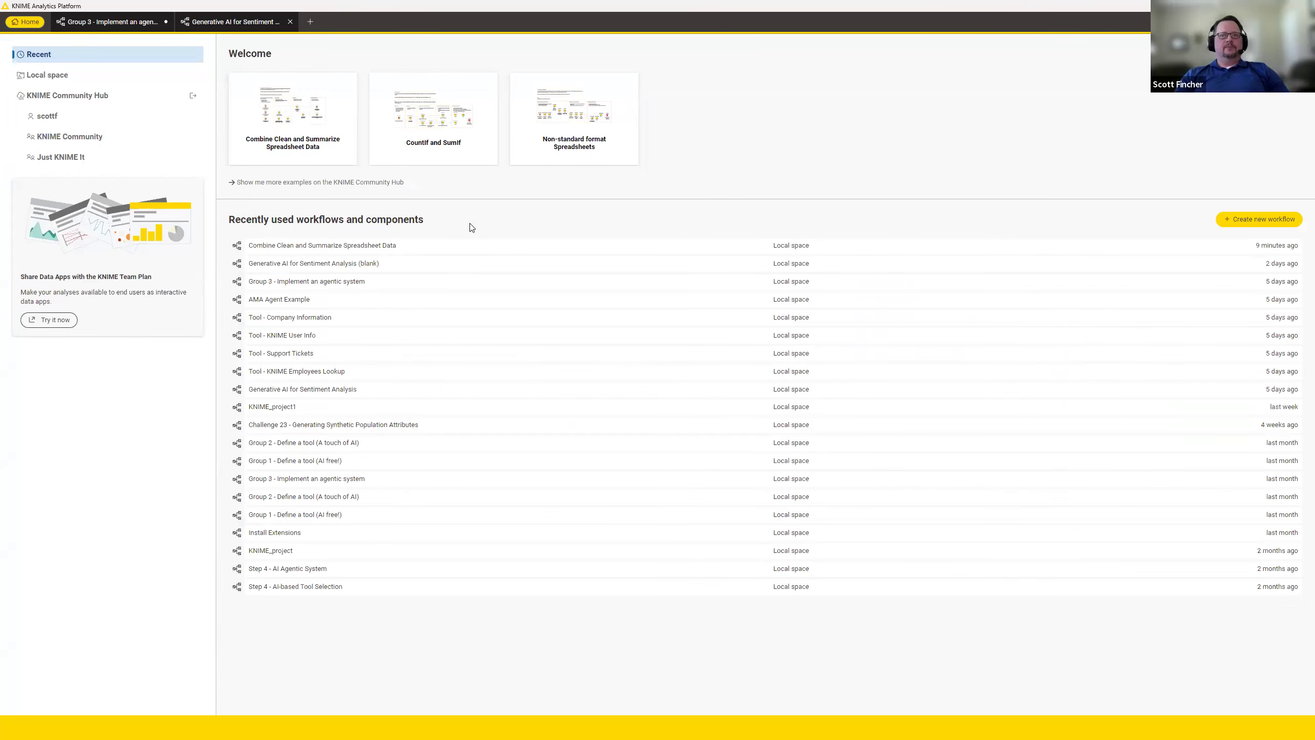
pyautogui.hotkey('alt', 'Tab')
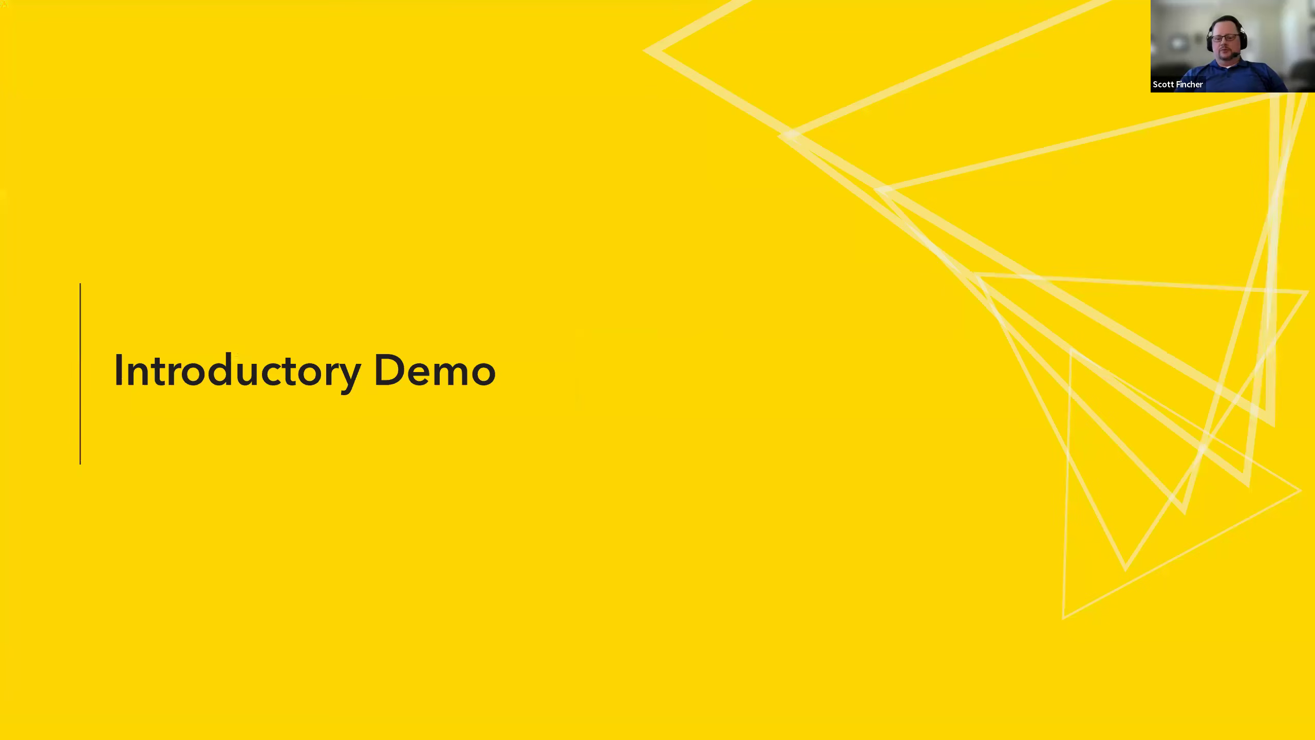
pyautogui.press('Right')
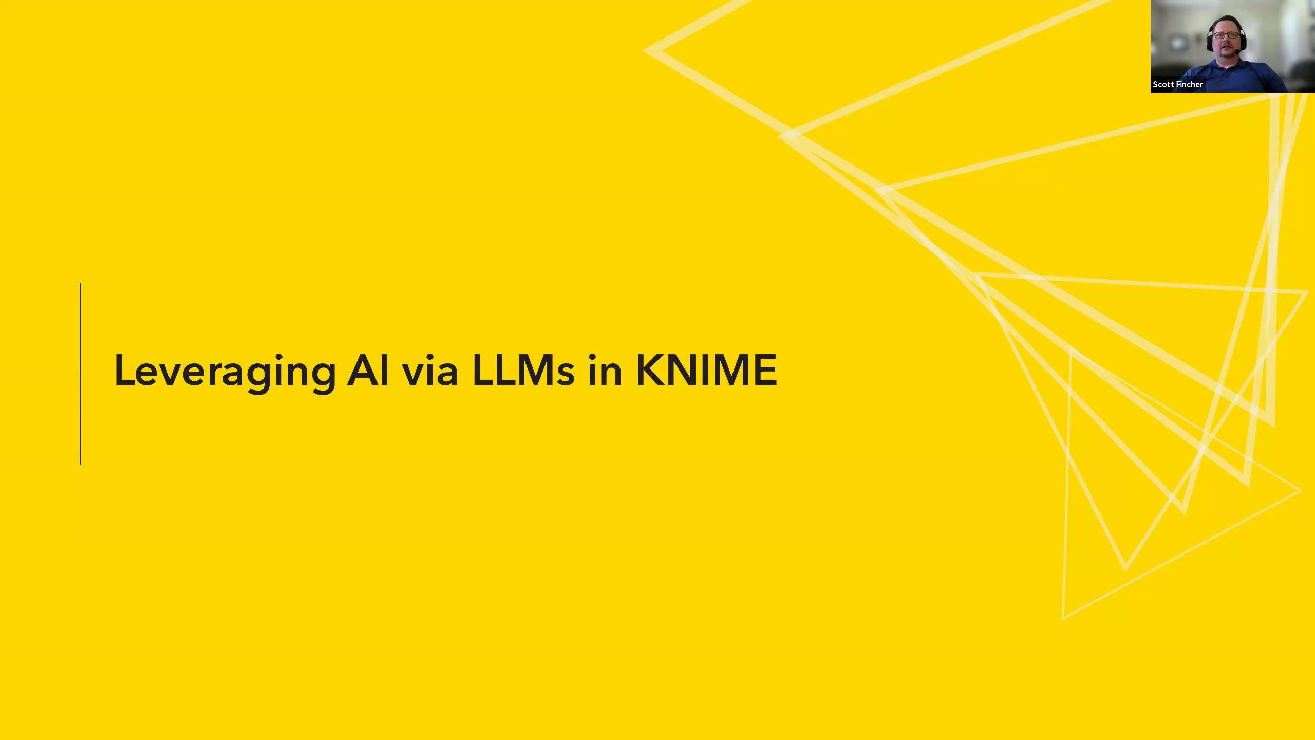
pyautogui.press('Right')
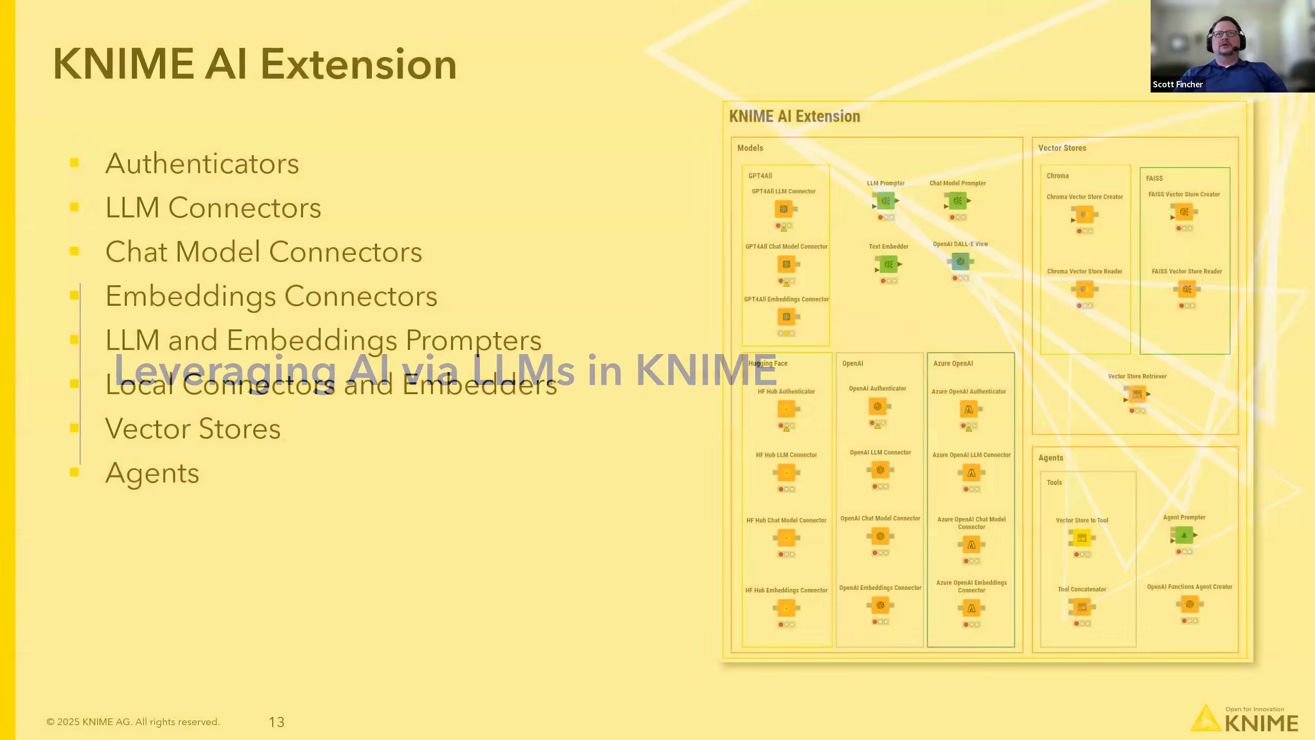
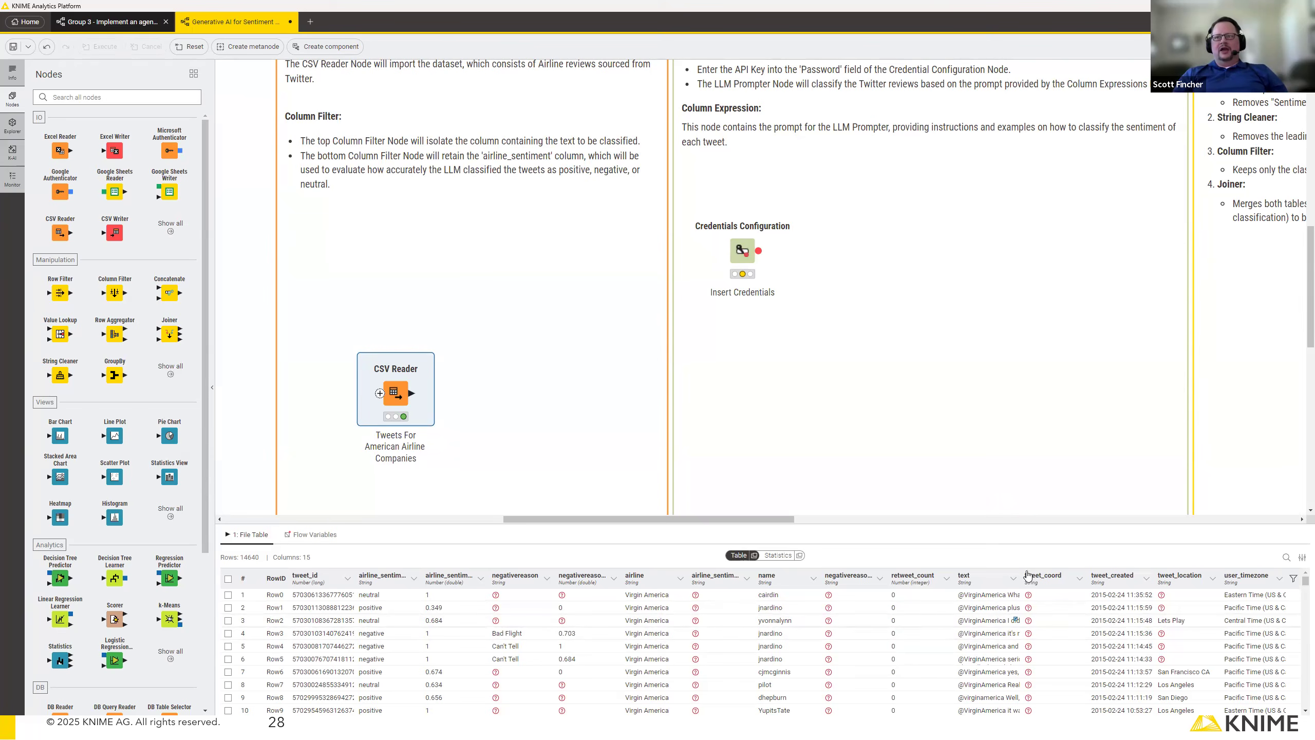
# Widen the text column in the output preview, and add a Column Filter node beside the CSV Reader, connected to its output.
pyautogui.moveTo(1014, 579); pyautogui.dragTo(1111, 579)
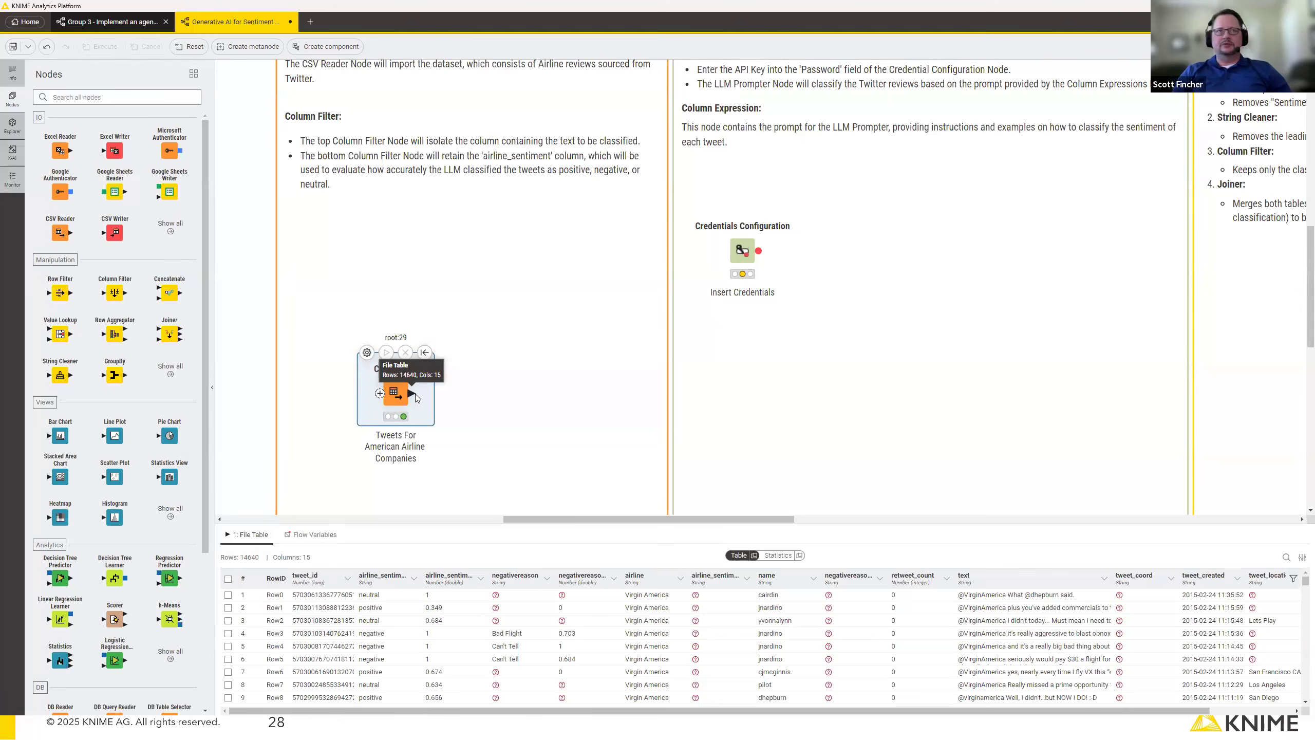
pyautogui.click(65, 94)
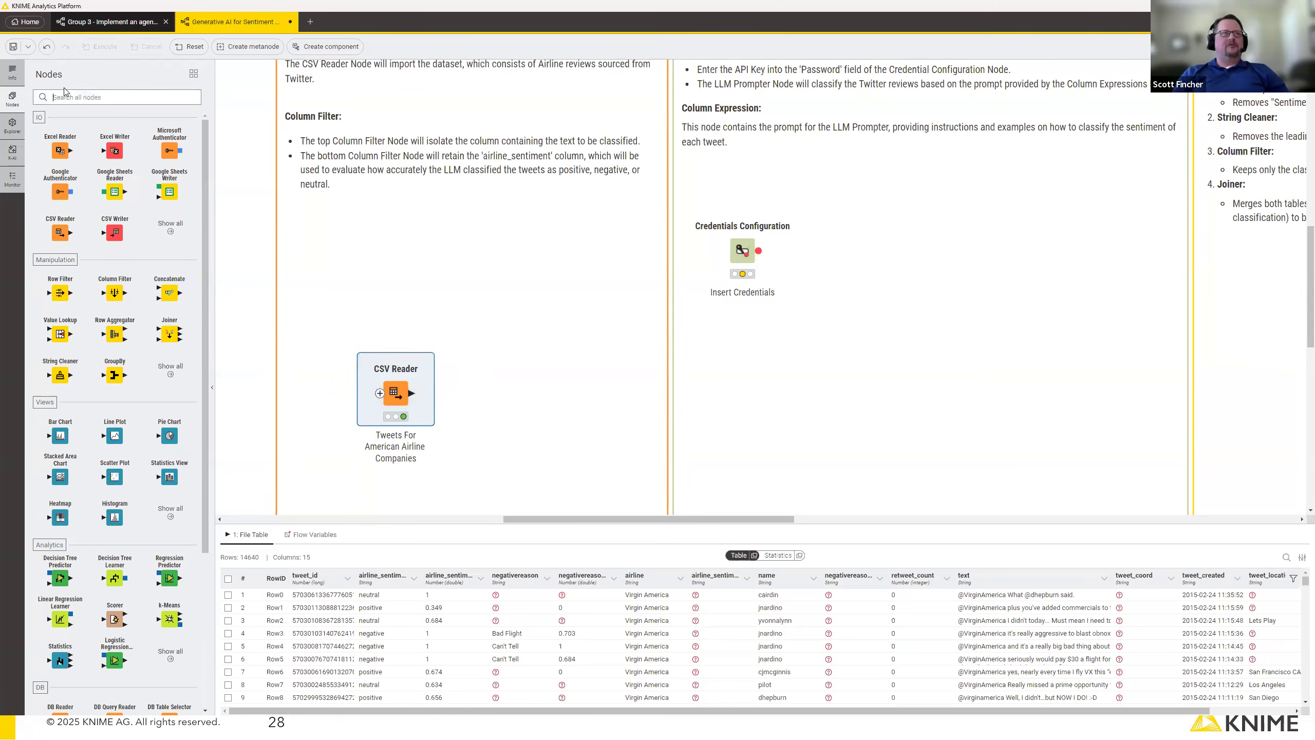
pyautogui.write('column filter')
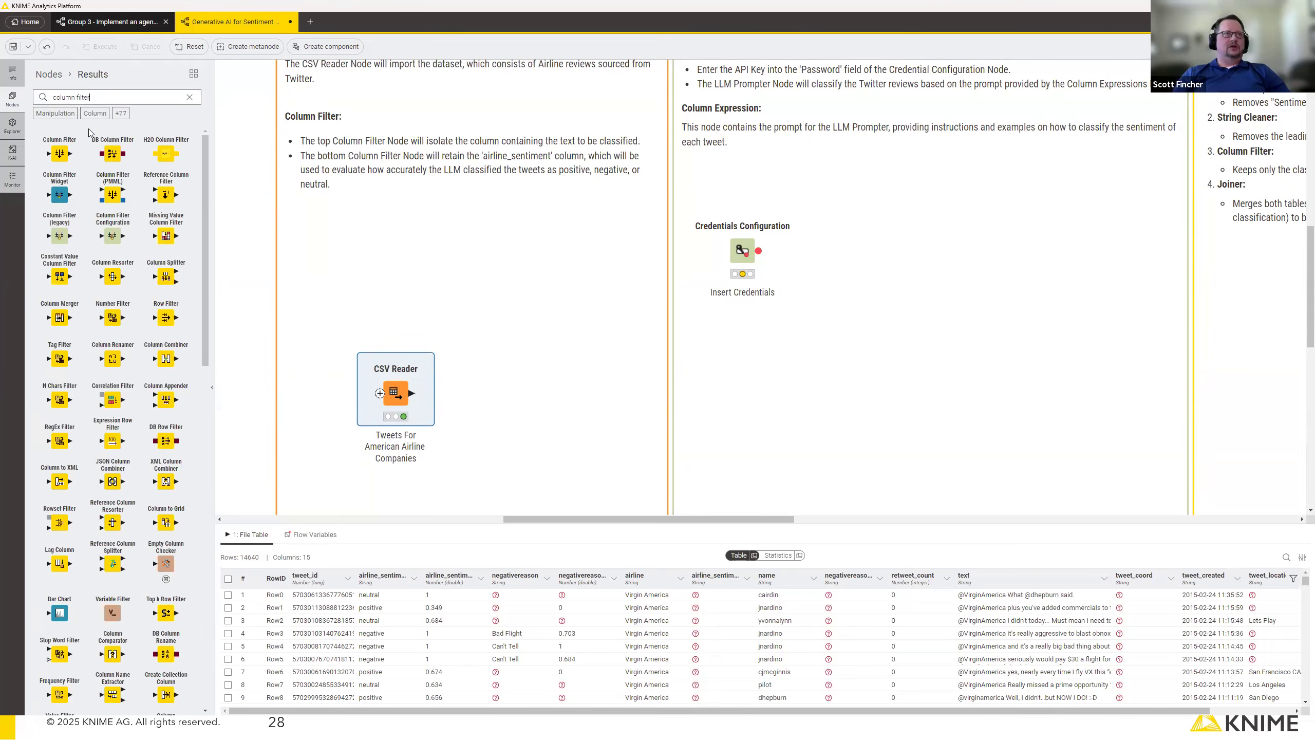
pyautogui.moveTo(62, 134); pyautogui.dragTo(543, 398)
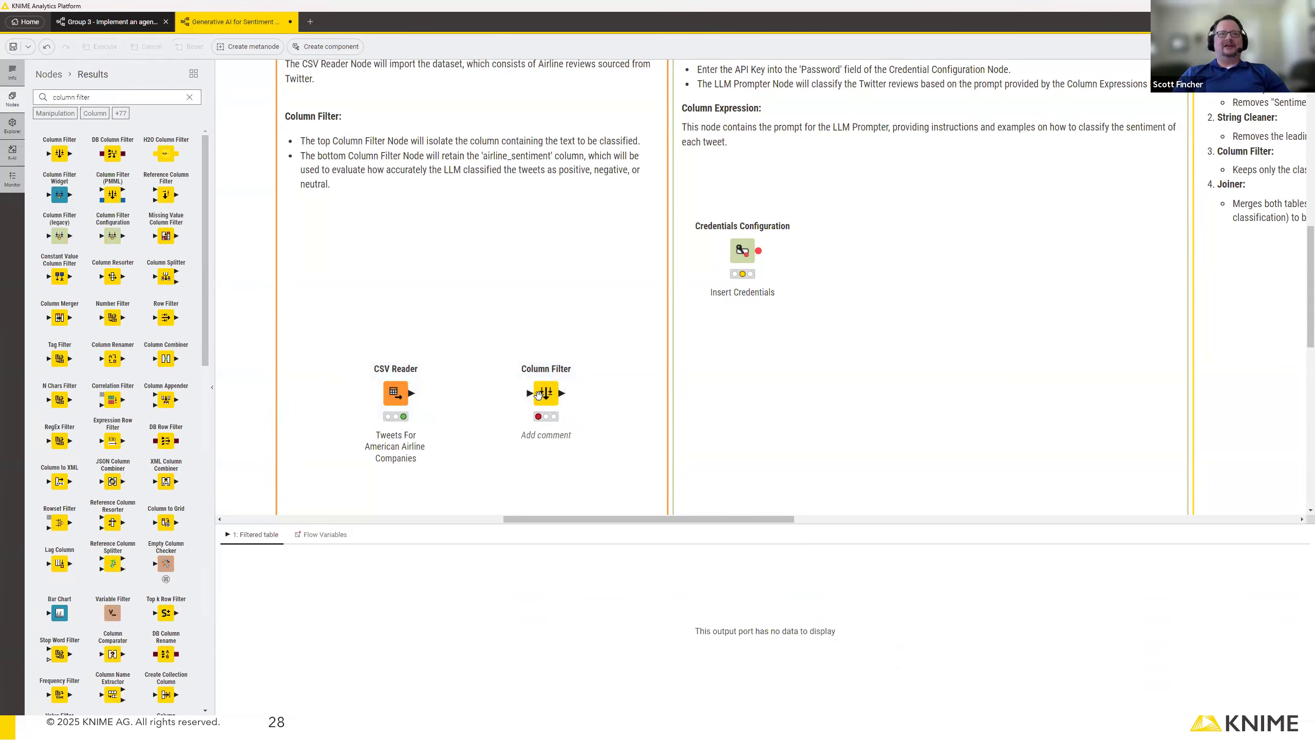
pyautogui.moveTo(520, 397); pyautogui.dragTo(401, 388)
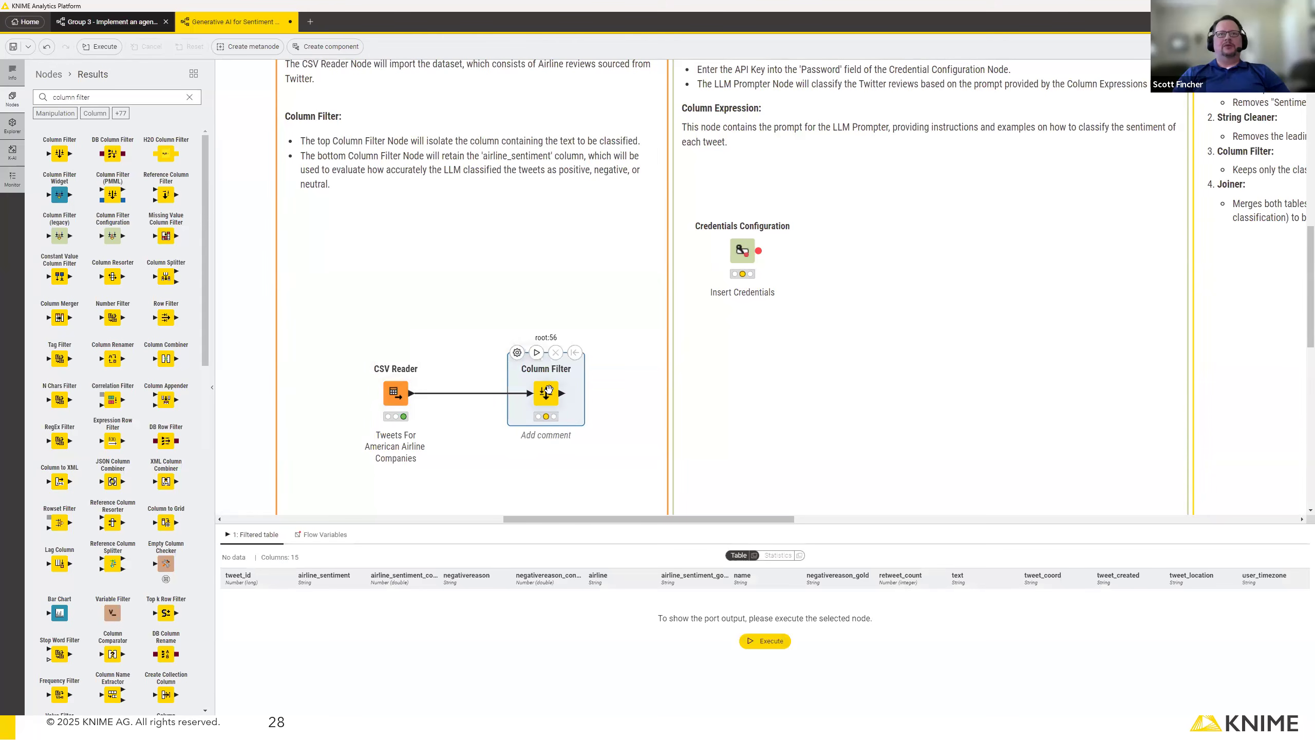
# Configure the Column Filter to include only the text column, and execute the node.
pyautogui.doubleClick(548, 392)
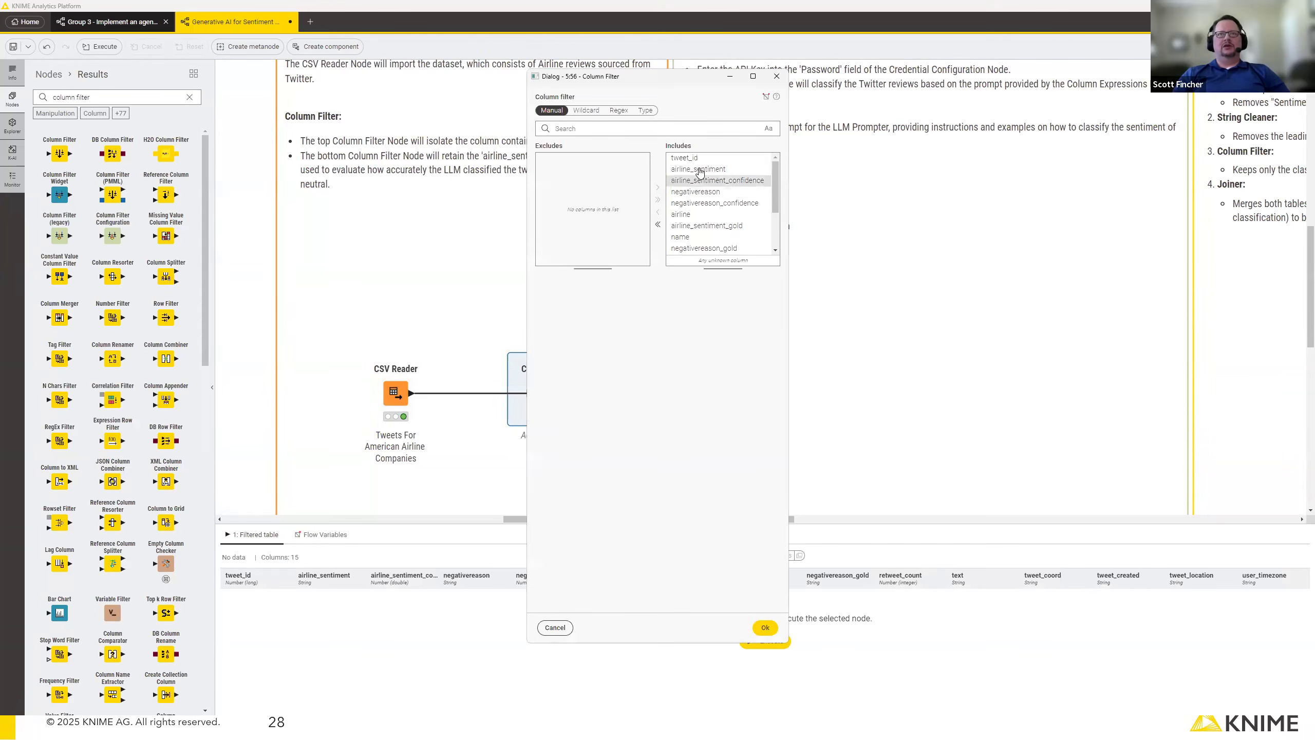
pyautogui.scroll(-3, 706, 212)
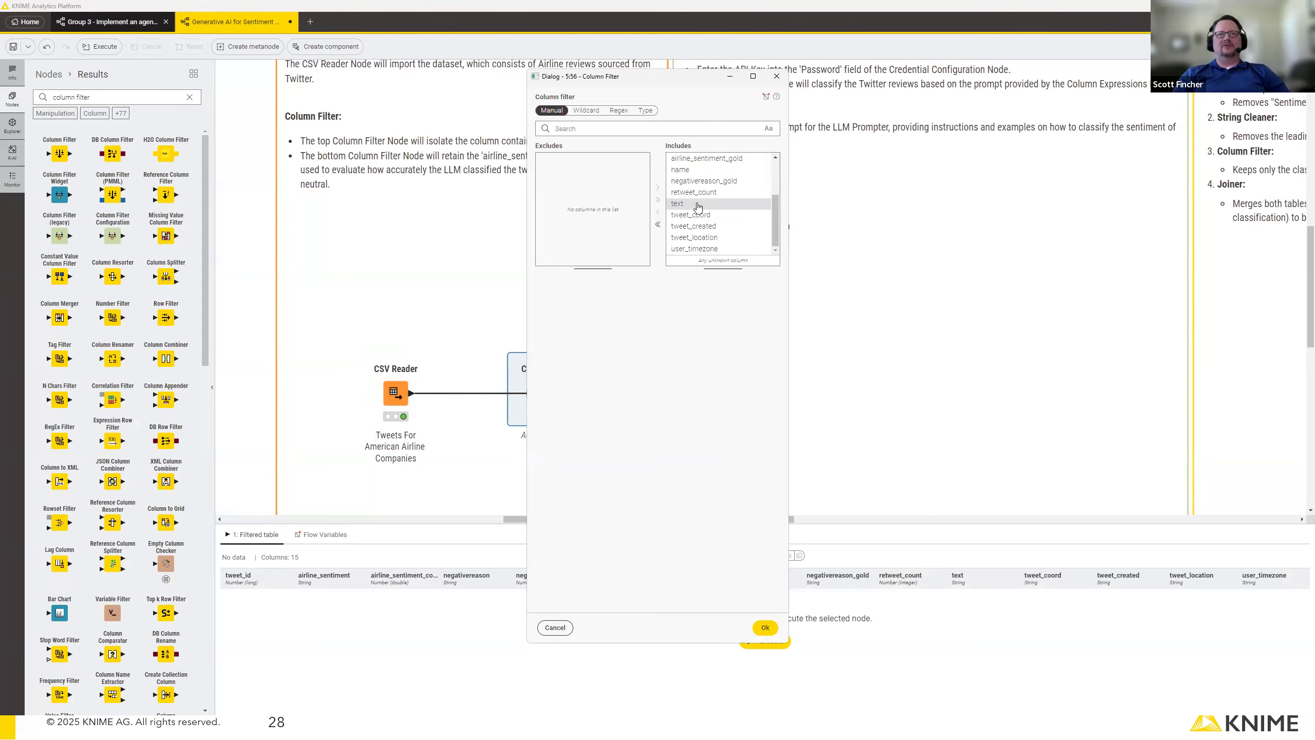
pyautogui.click(657, 224)
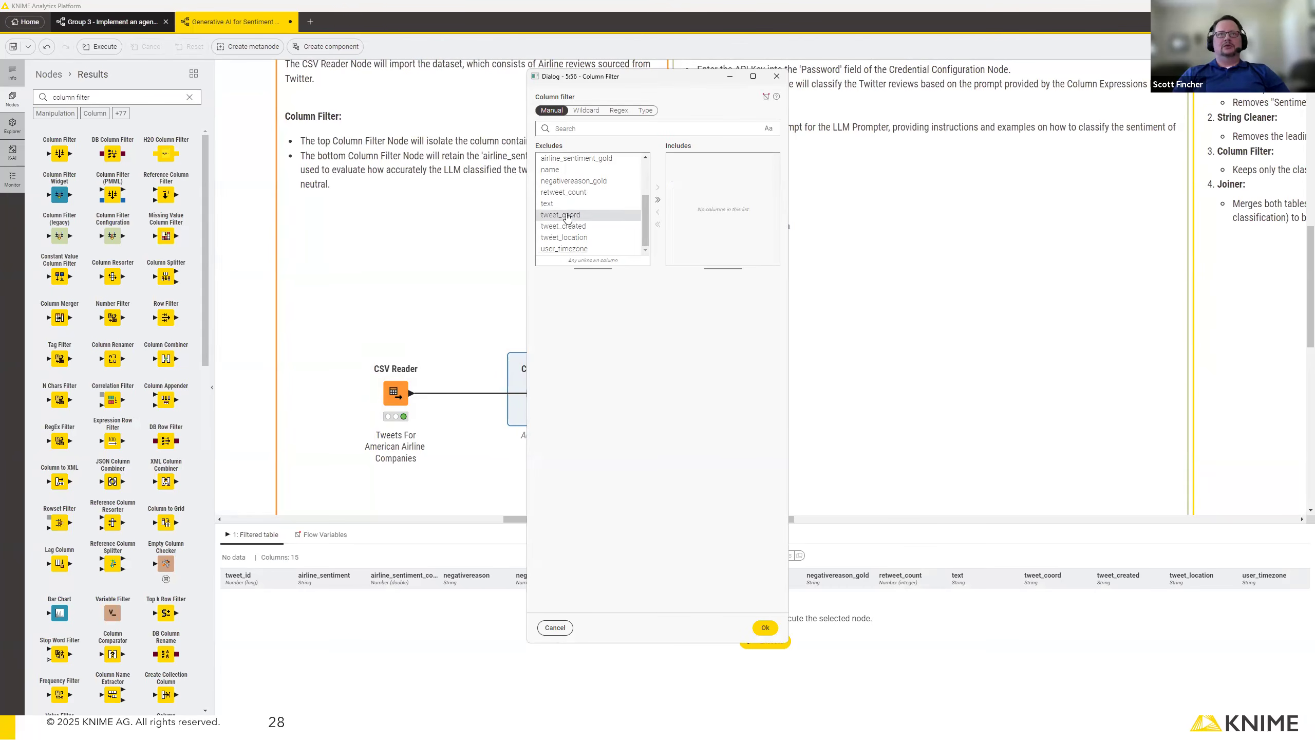
pyautogui.click(546, 203)
pyautogui.click(657, 187)
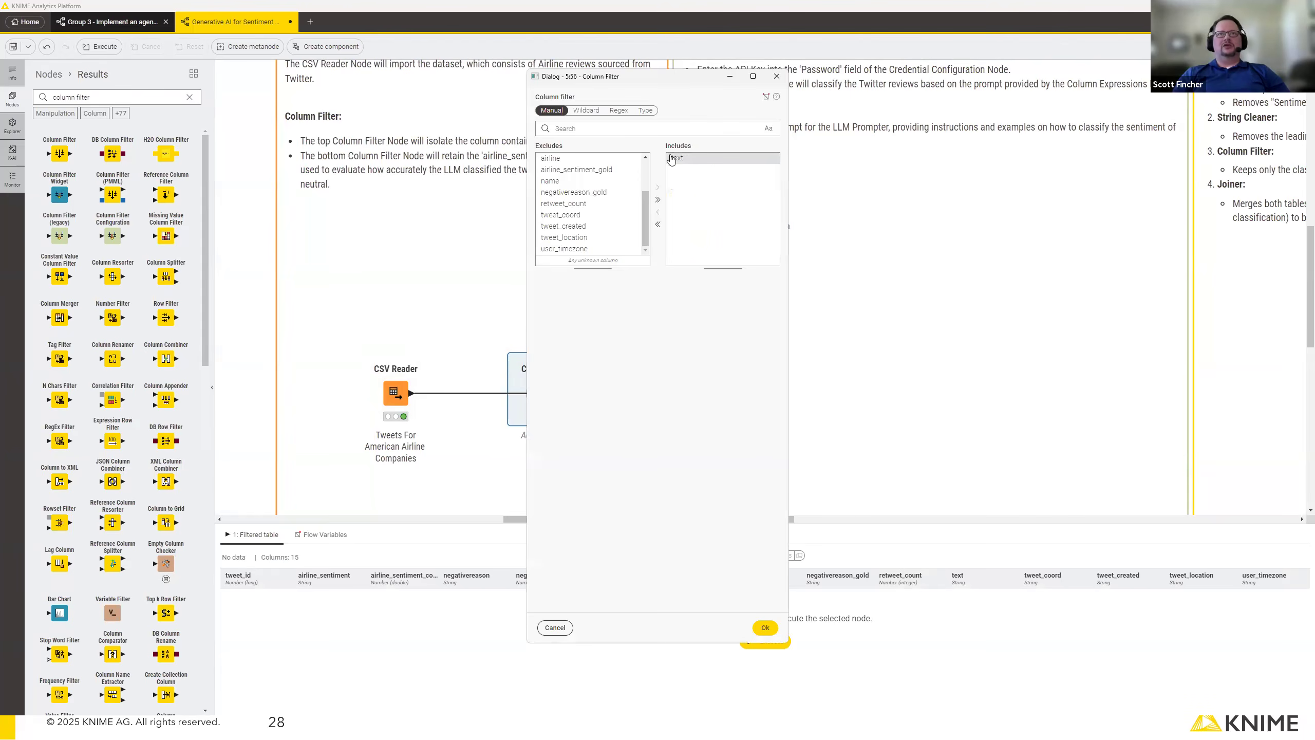
pyautogui.click(765, 627)
pyautogui.click(537, 354)
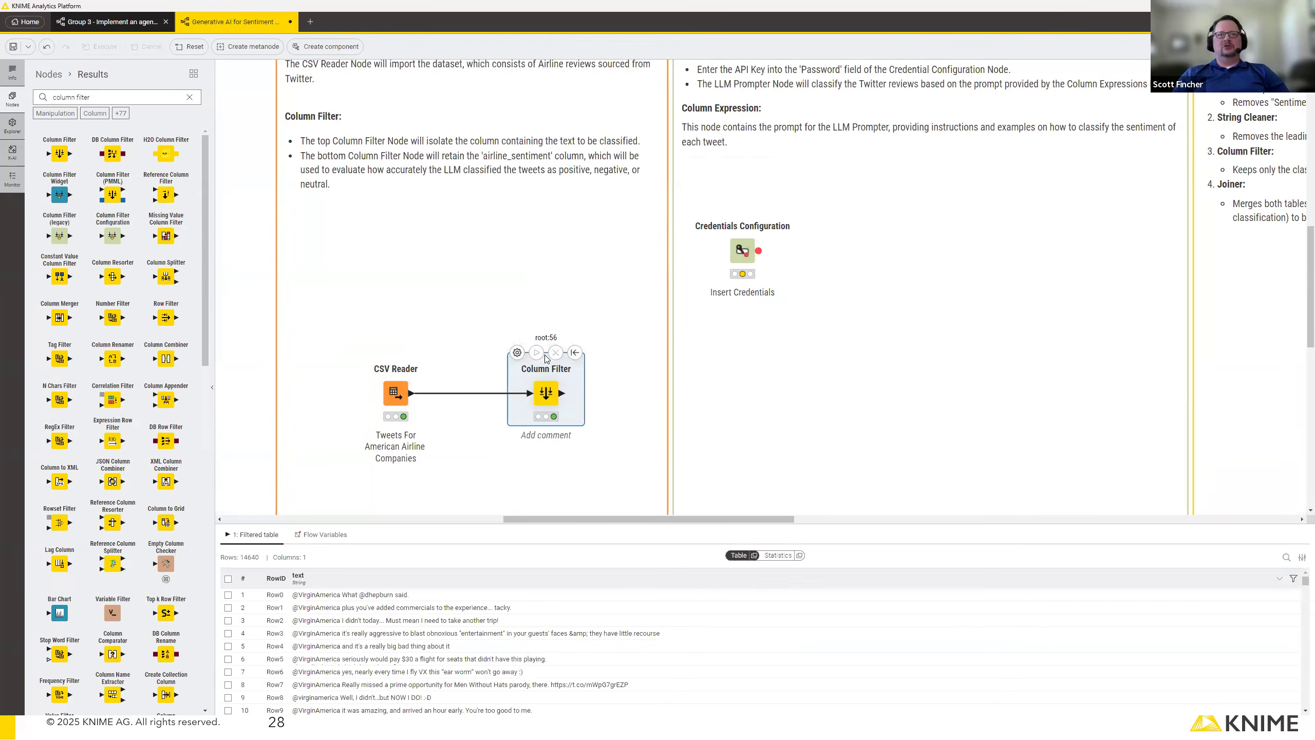
# Label the Column Filter node with the comment "Text only".
pyautogui.doubleClick(552, 437)
pyautogui.write('Text only')
pyautogui.click(621, 496)
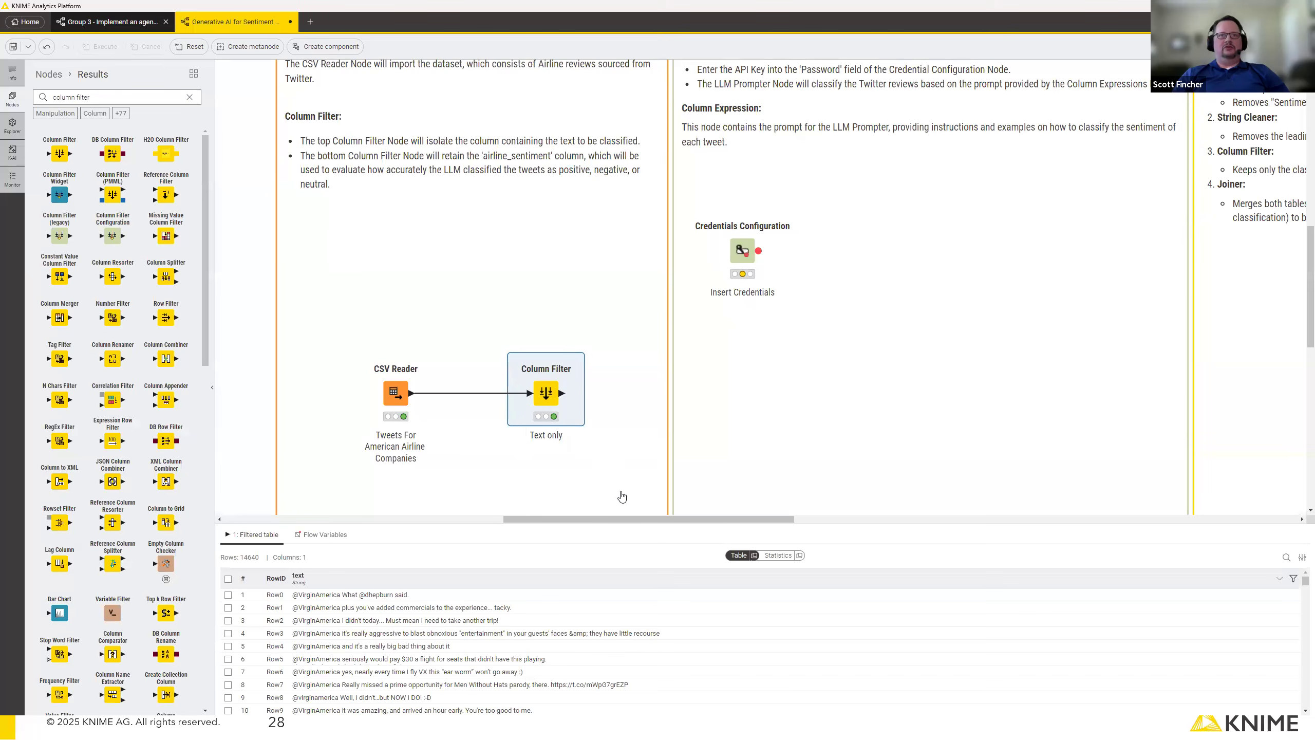
# Add a second Column Filter node below the "Text only" one, connected to the CSV Reader's output.
pyautogui.scroll(-3, 732, 353)
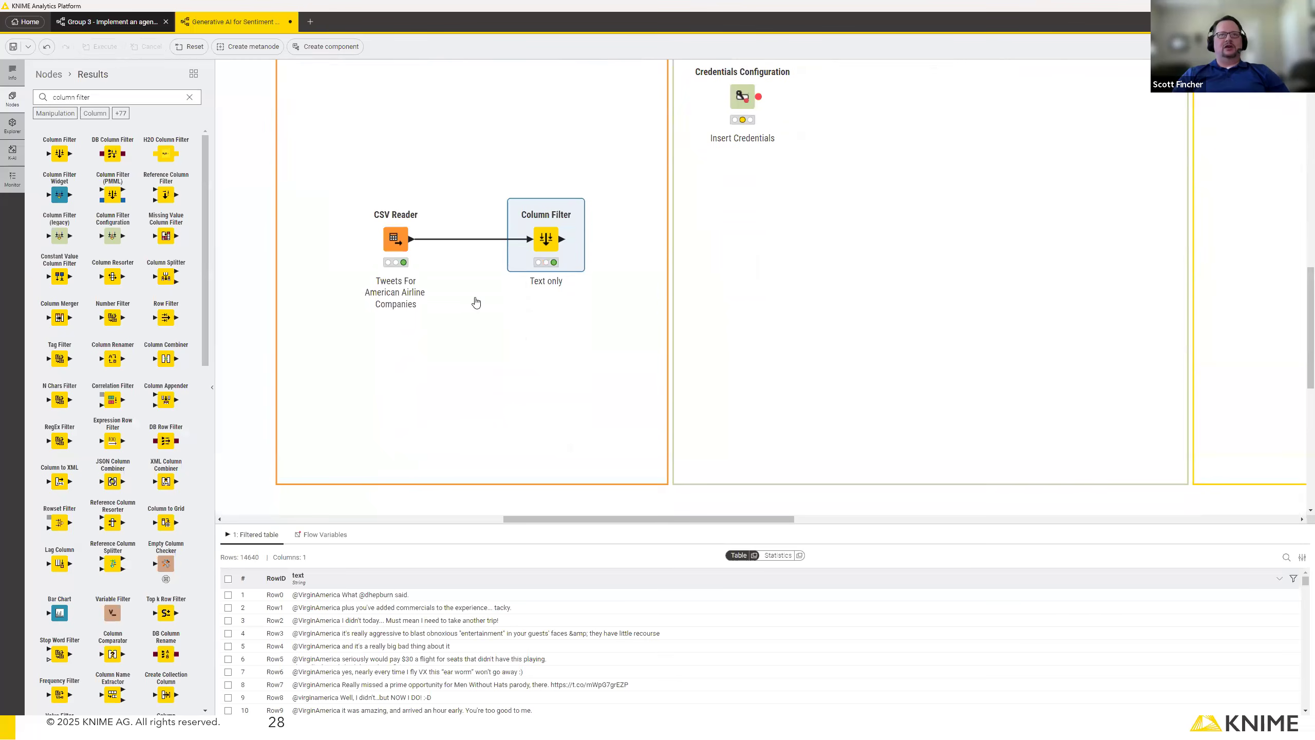
pyautogui.moveTo(410, 244)
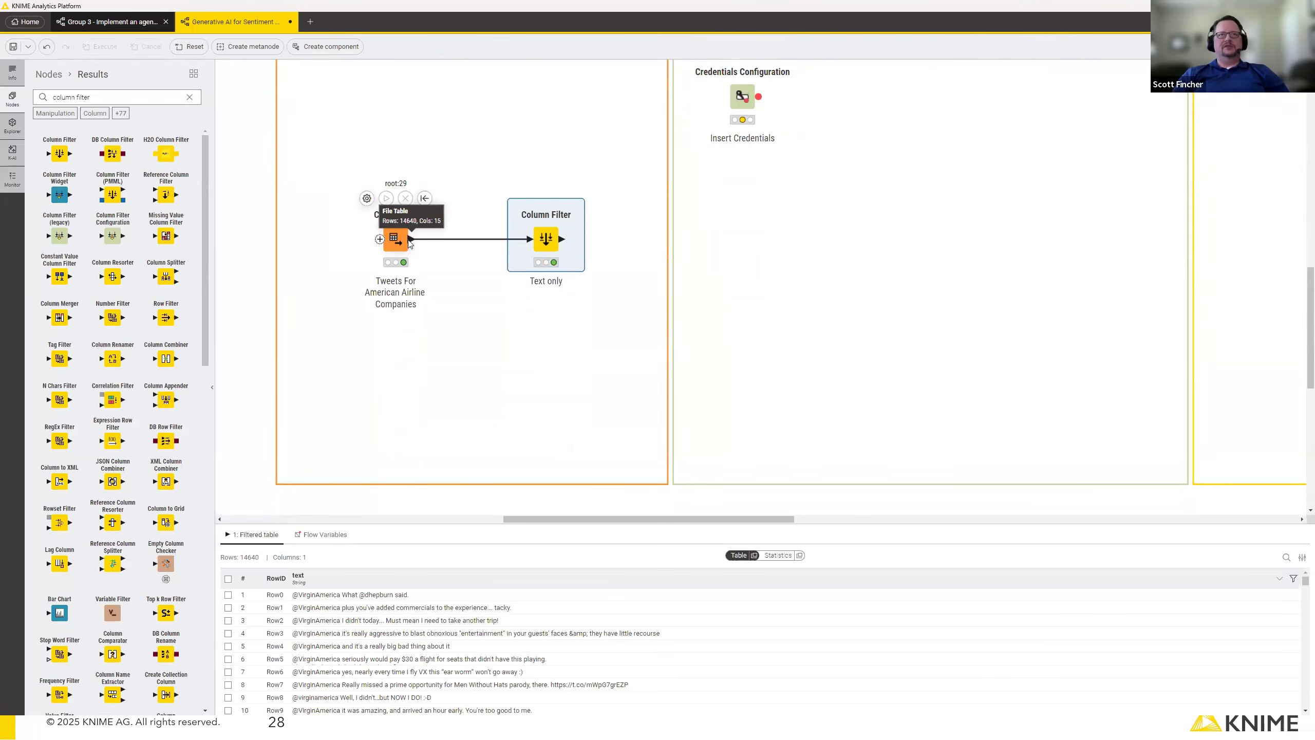
pyautogui.moveTo(410, 243); pyautogui.dragTo(522, 376)
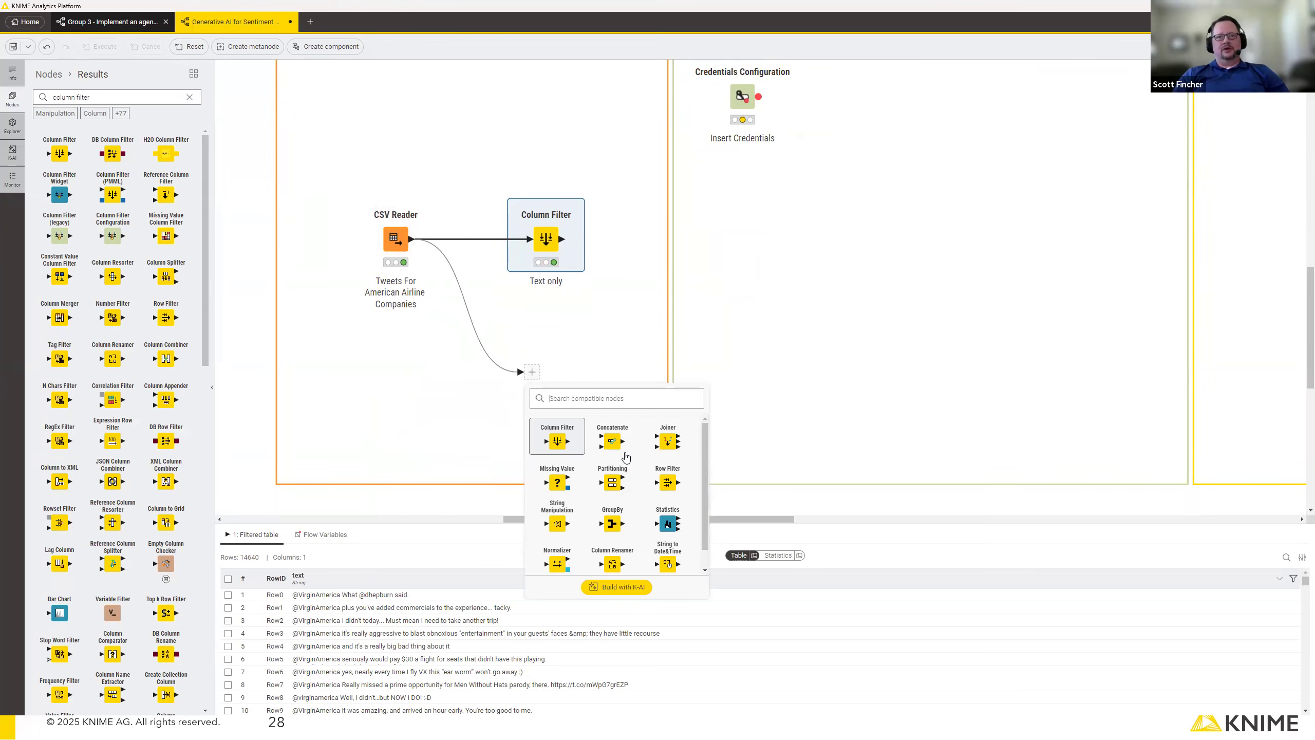
pyautogui.click(558, 440)
pyautogui.moveTo(539, 372); pyautogui.dragTo(542, 372)
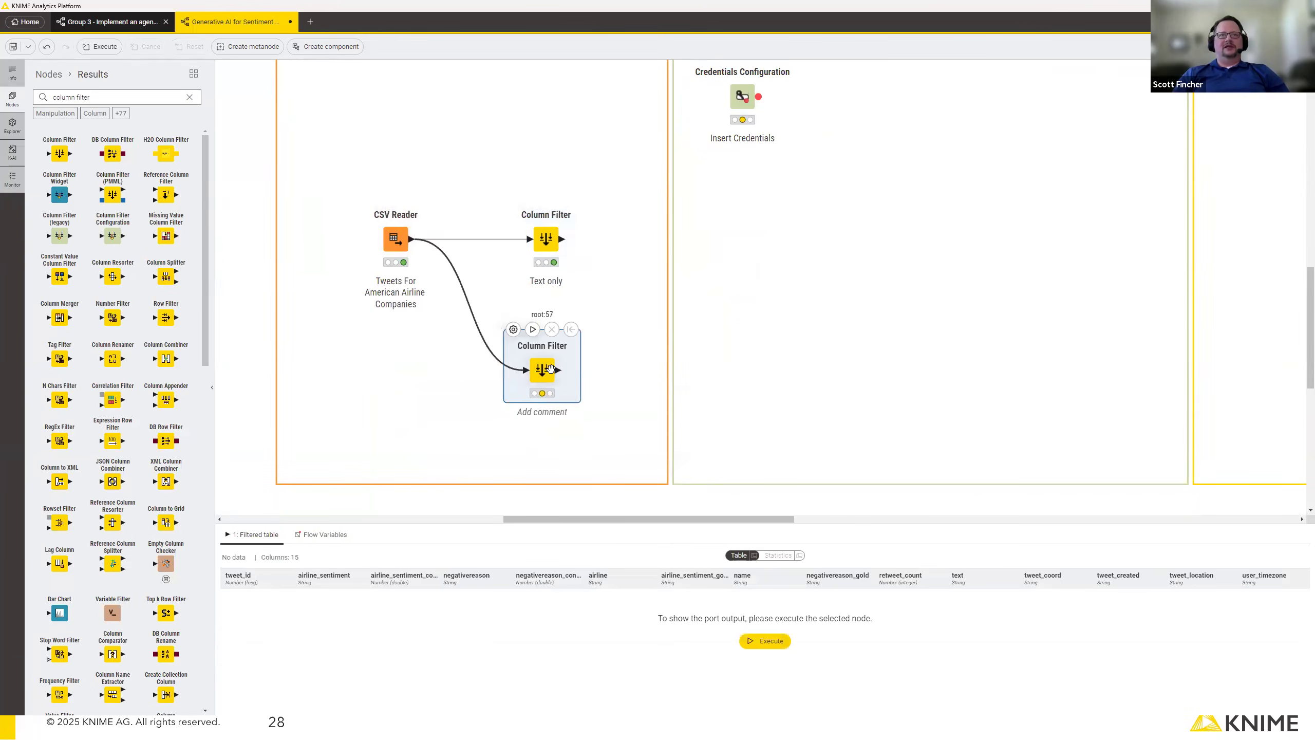
# Configure the lower Column Filter to include only the airline_sentiment column, and execute the node.
pyautogui.doubleClick(542, 369)
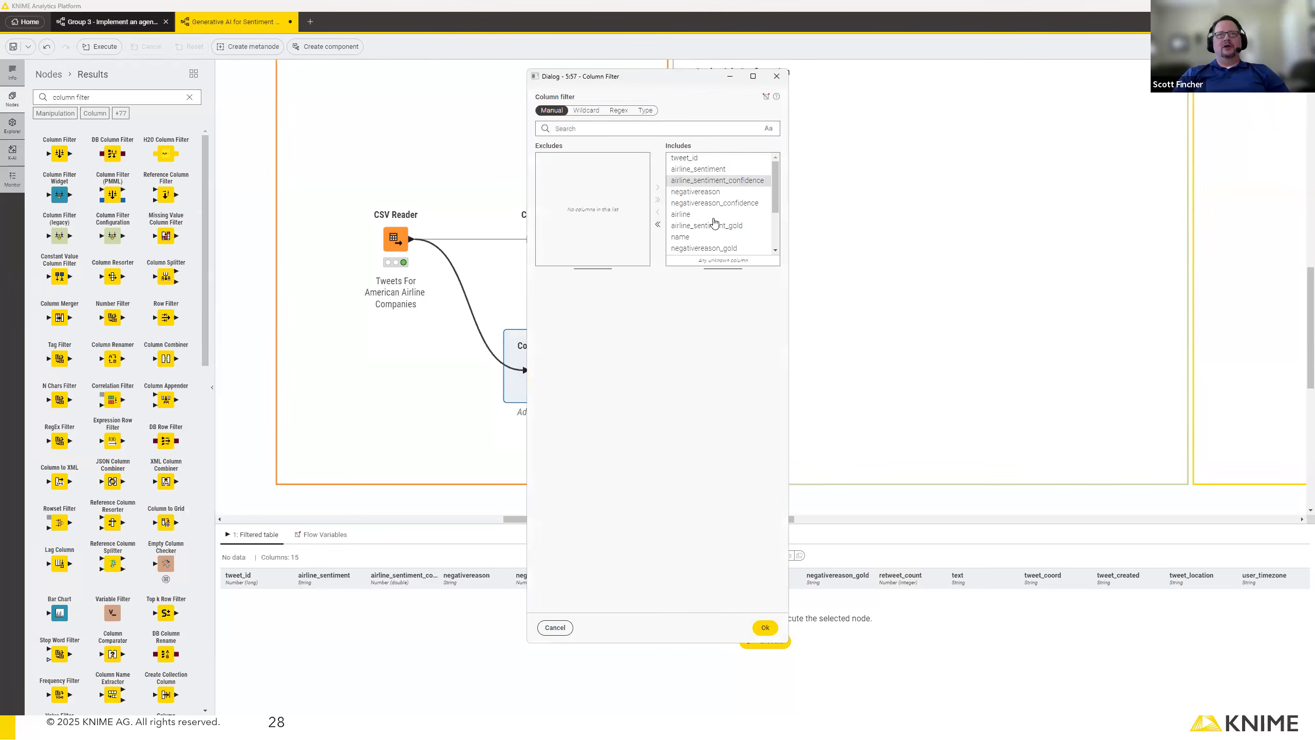
pyautogui.click(658, 224)
pyautogui.click(577, 170)
pyautogui.click(658, 187)
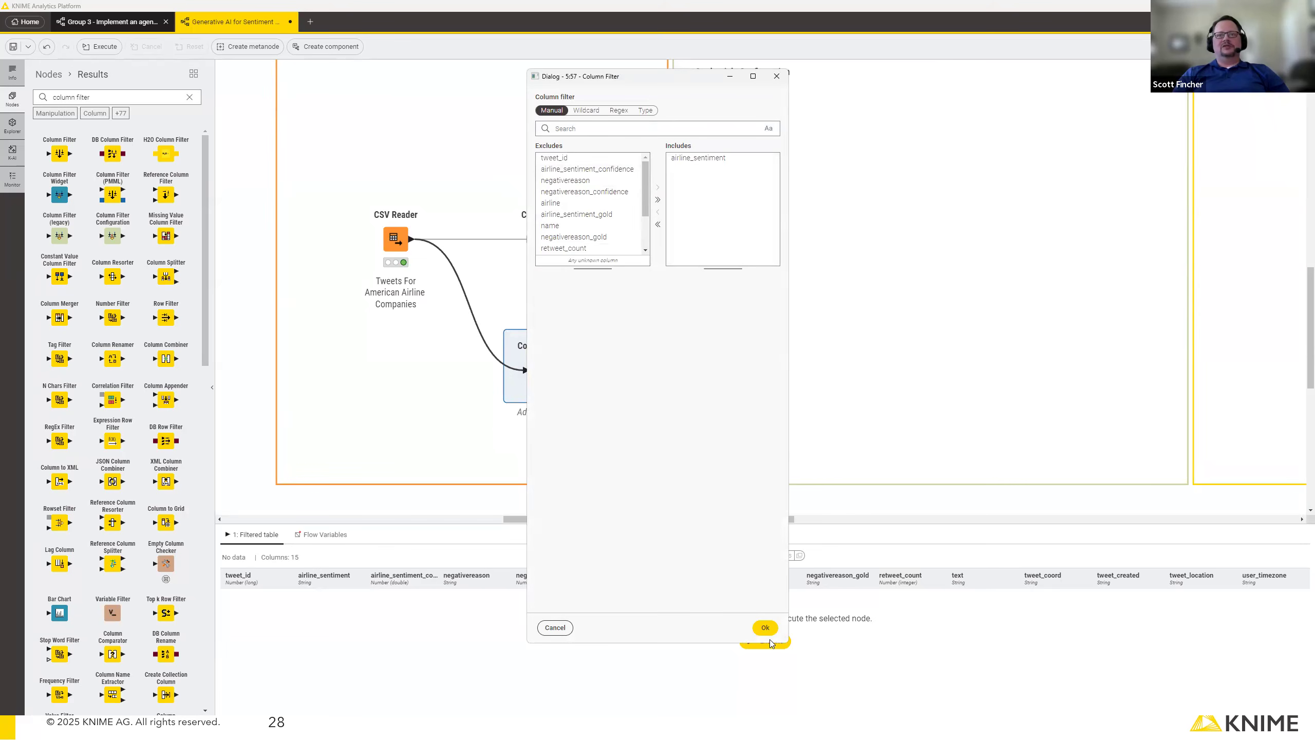
pyautogui.click(766, 628)
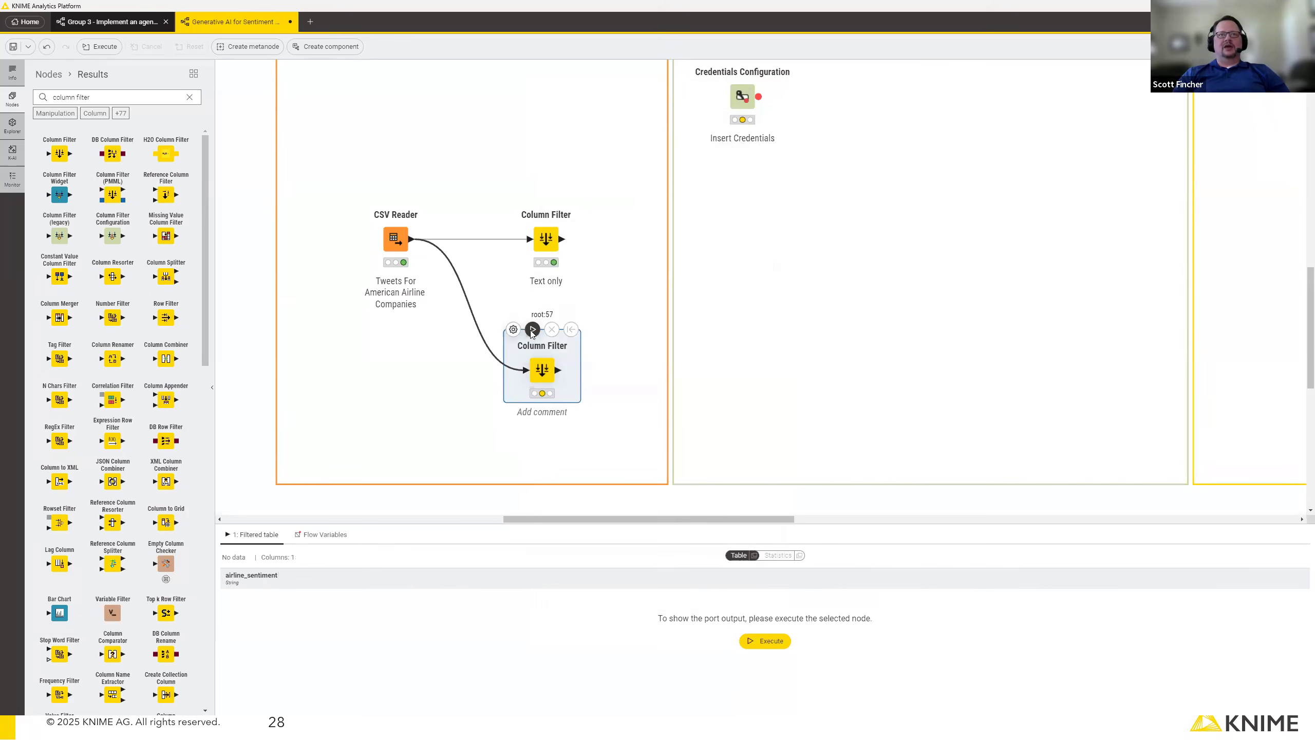
pyautogui.click(532, 329)
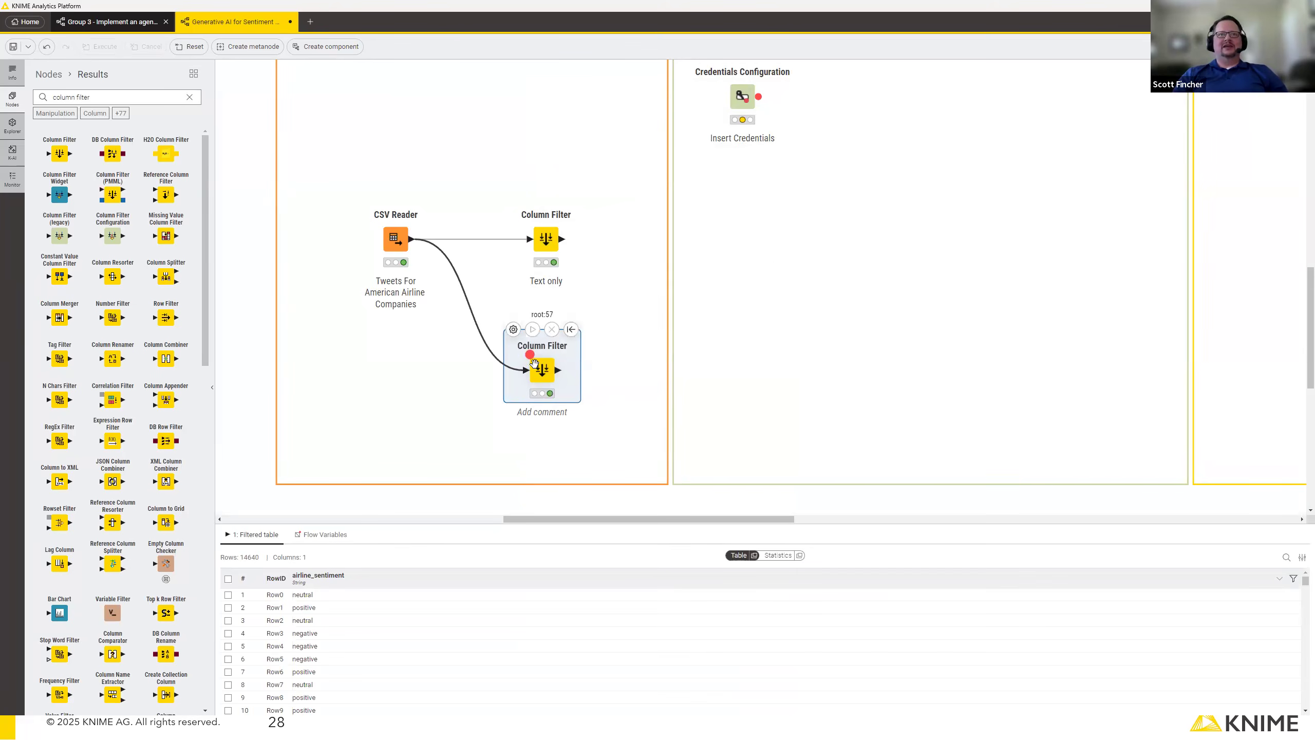
# Align the lower Column Filter under the upper one and label it with the comment "Sentiment only".
pyautogui.moveTo(542, 368); pyautogui.dragTo(548, 368)
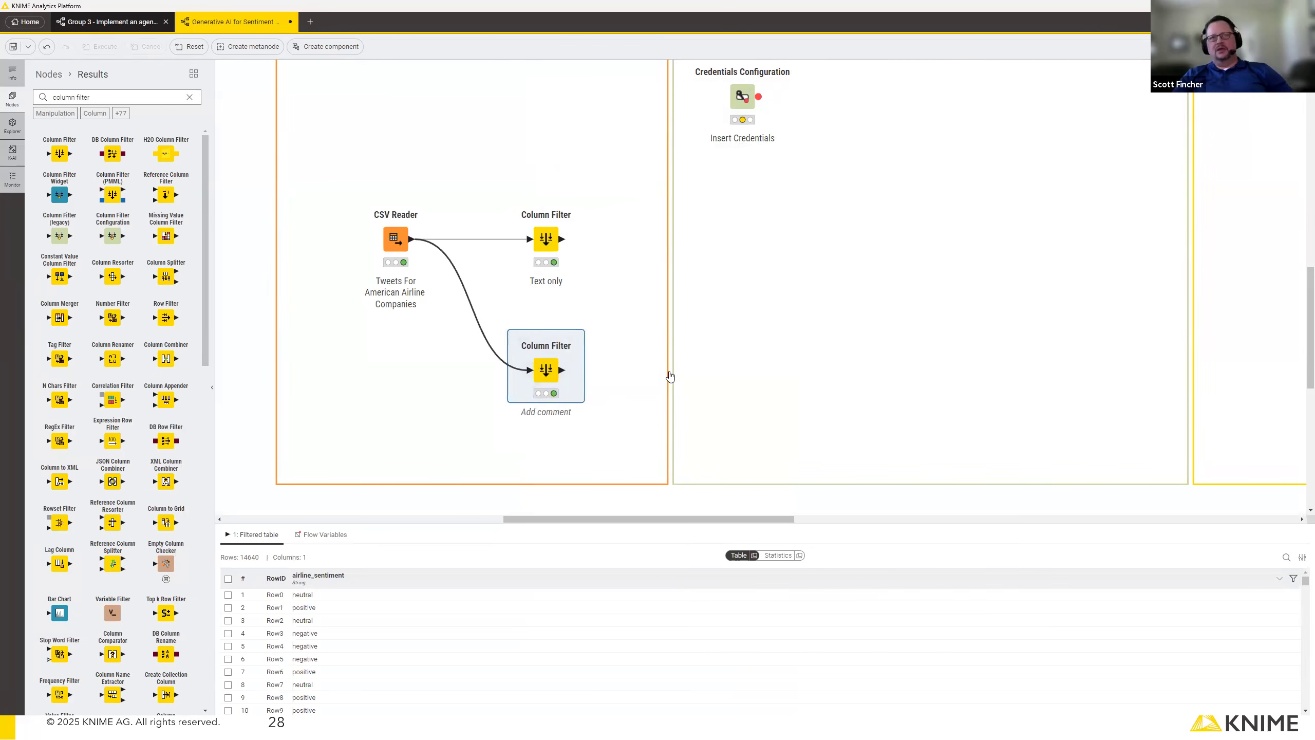
pyautogui.click(559, 413)
pyautogui.write('Drntim')
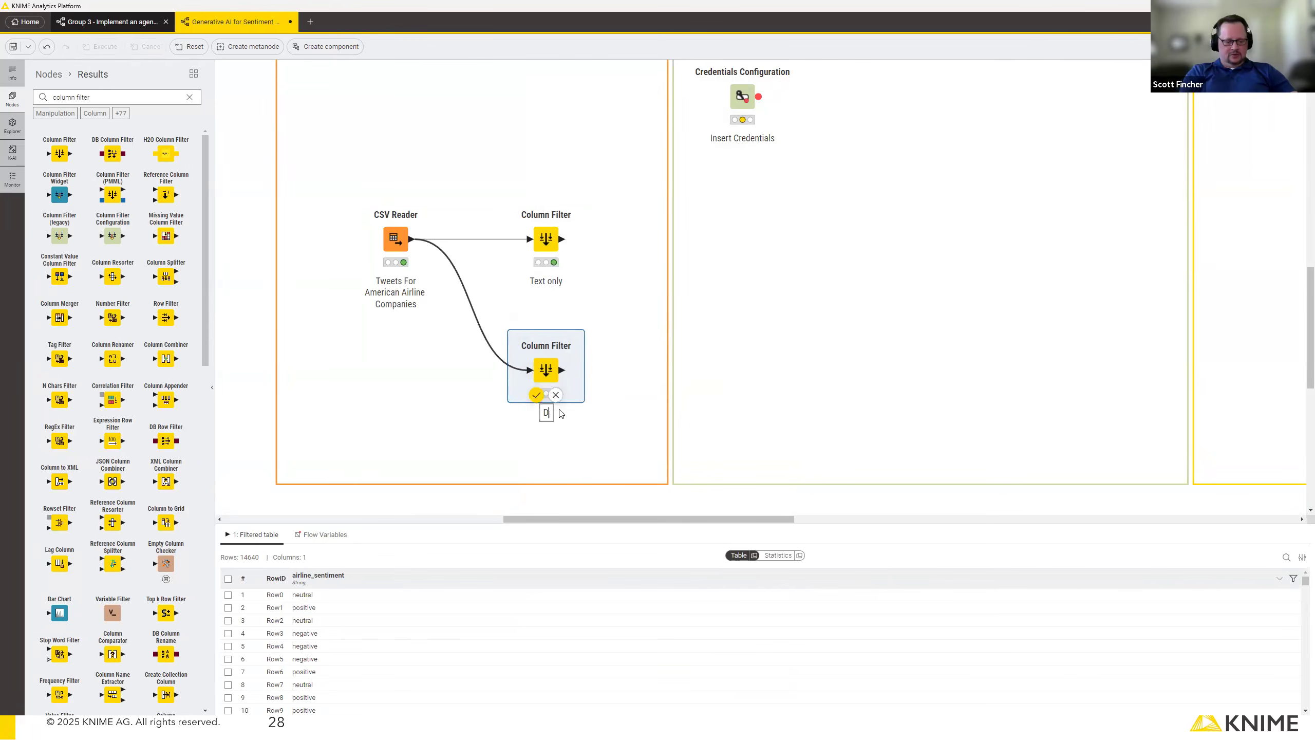
pyautogui.press('BackSpace')
pyautogui.press('BackSpace')
pyautogui.press('BackSpace')
pyautogui.press('BackSpace')
pyautogui.press('BackSpace')
pyautogui.press('BackSpace')
pyautogui.write('Sentiment only')
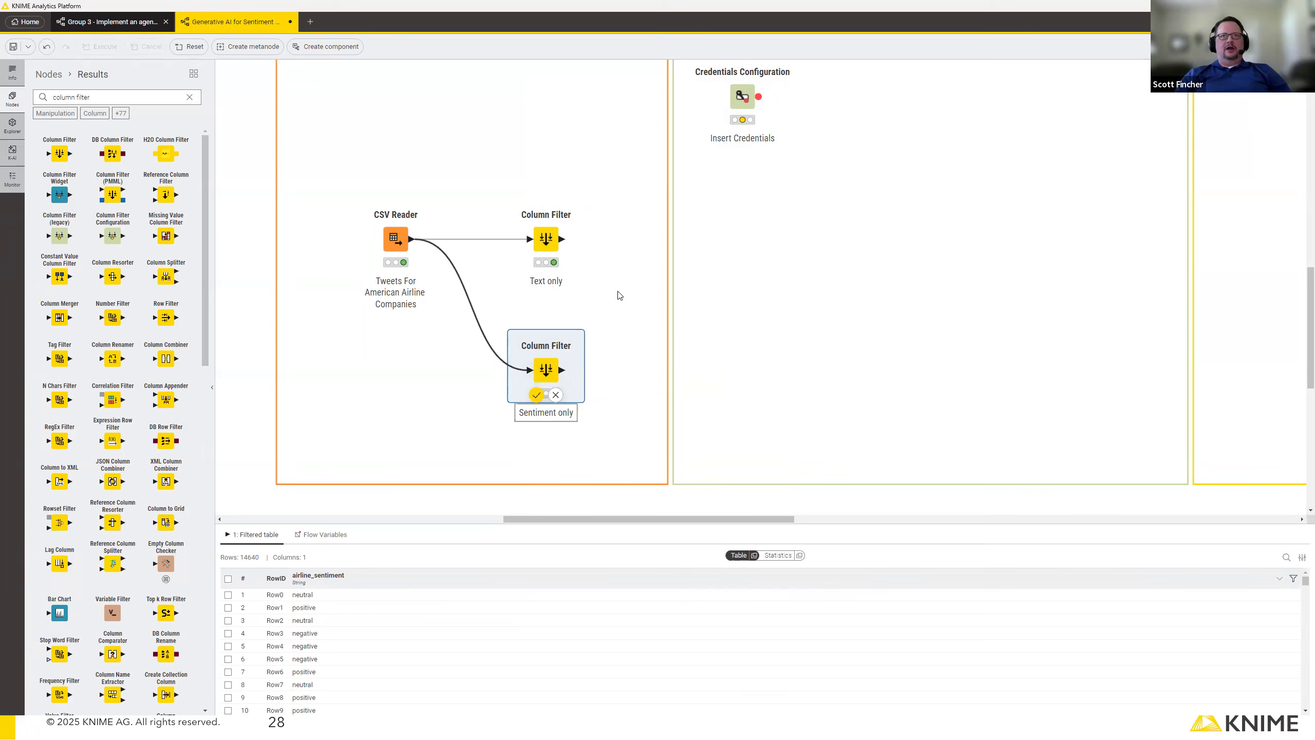
pyautogui.press('Return')
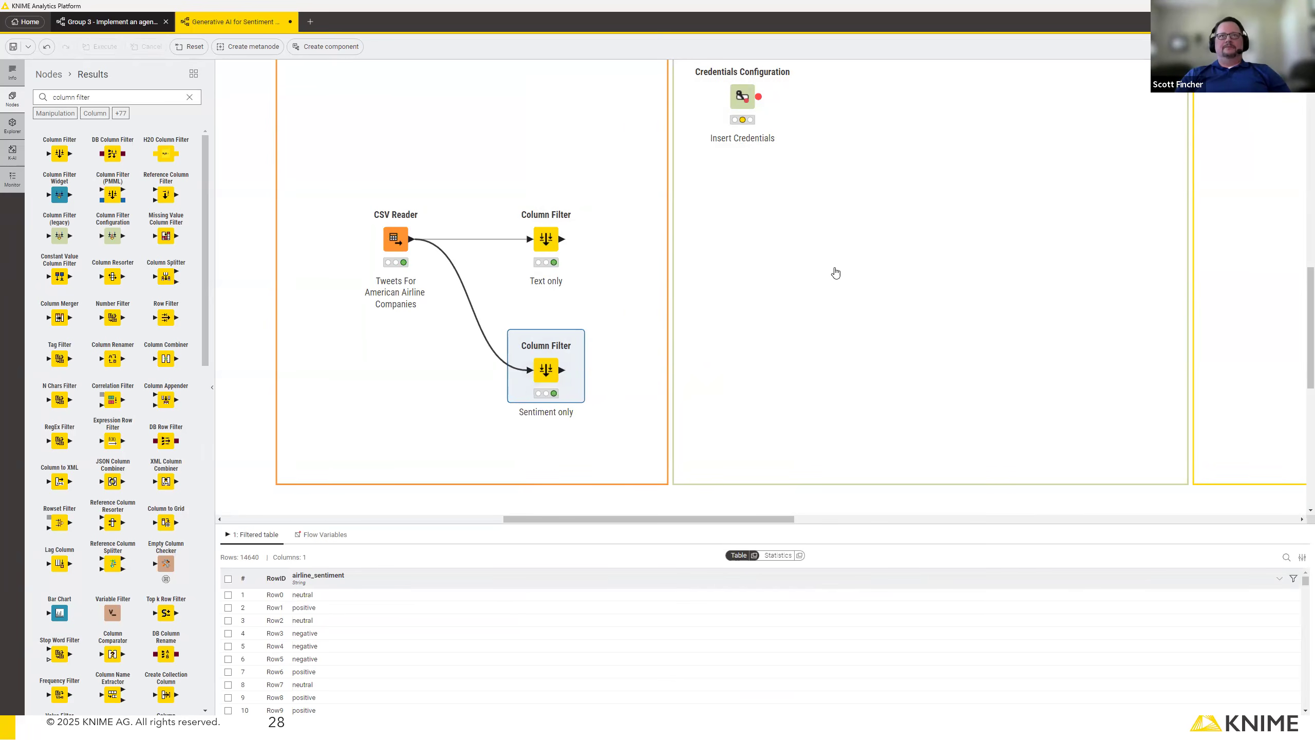
# Review the Credentials Configuration node's settings, accept them with the stored password, and execute the node.
pyautogui.scroll(2, 889, 377)
pyautogui.scroll(10, 889, 377)
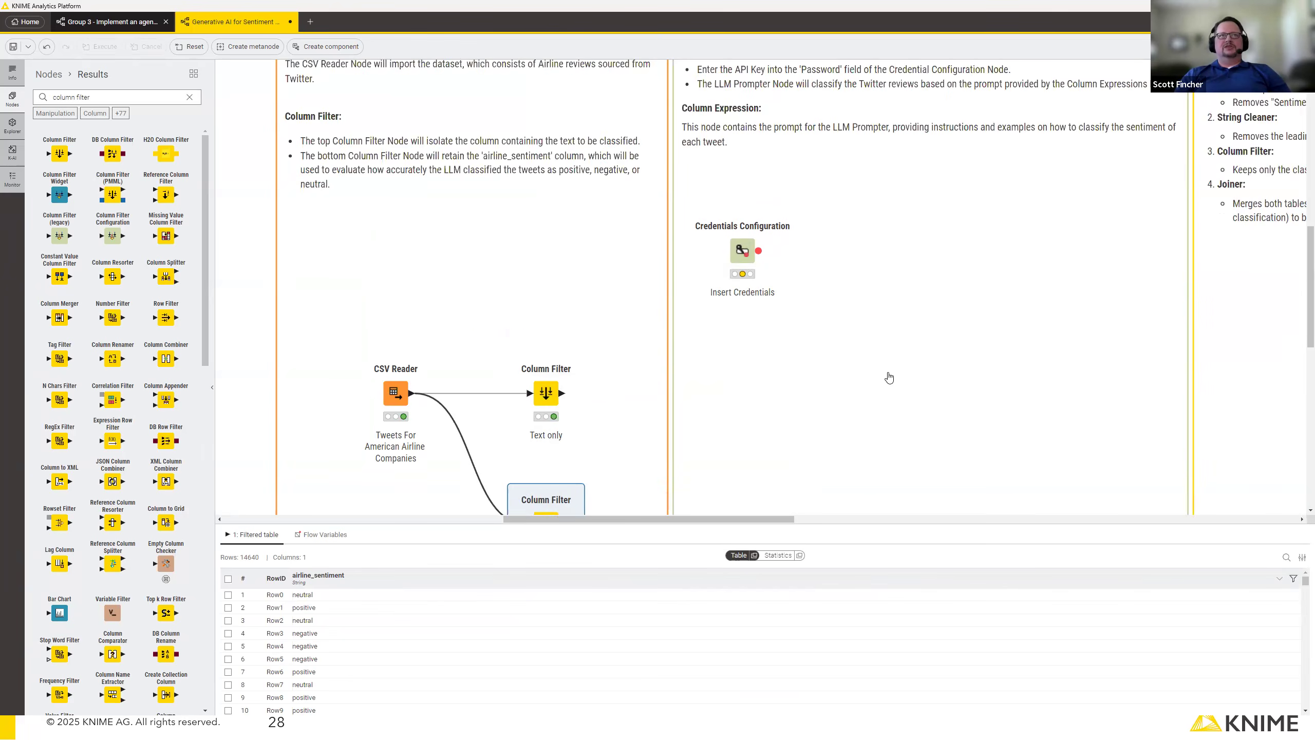
pyautogui.scroll(-8, 889, 377)
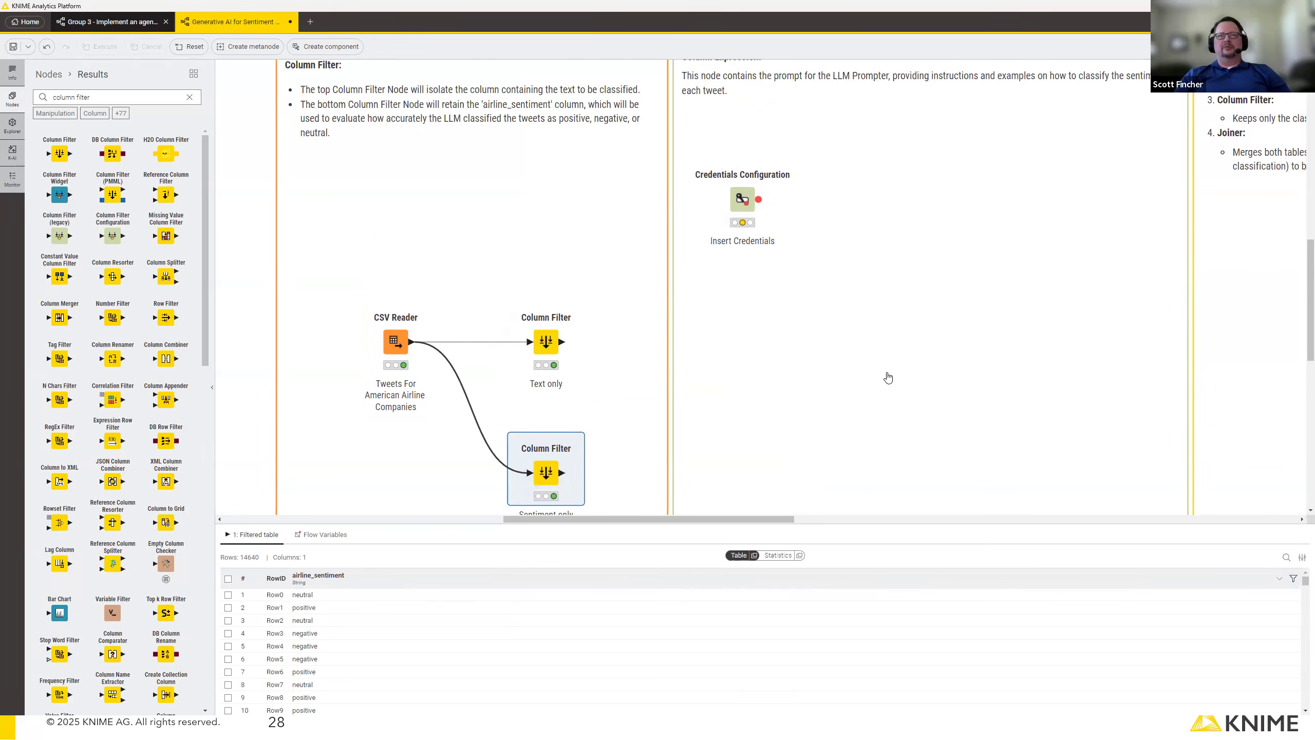
pyautogui.scroll(4, 889, 377)
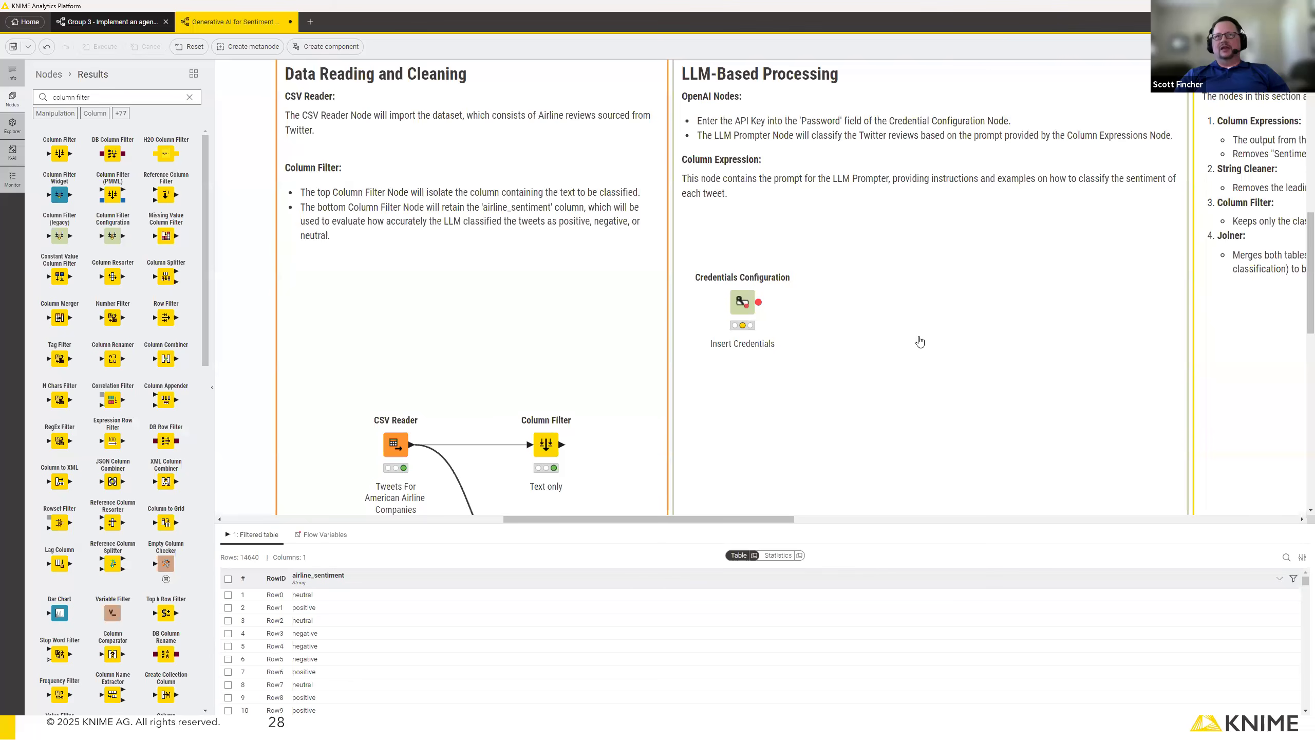
pyautogui.doubleClick(741, 301)
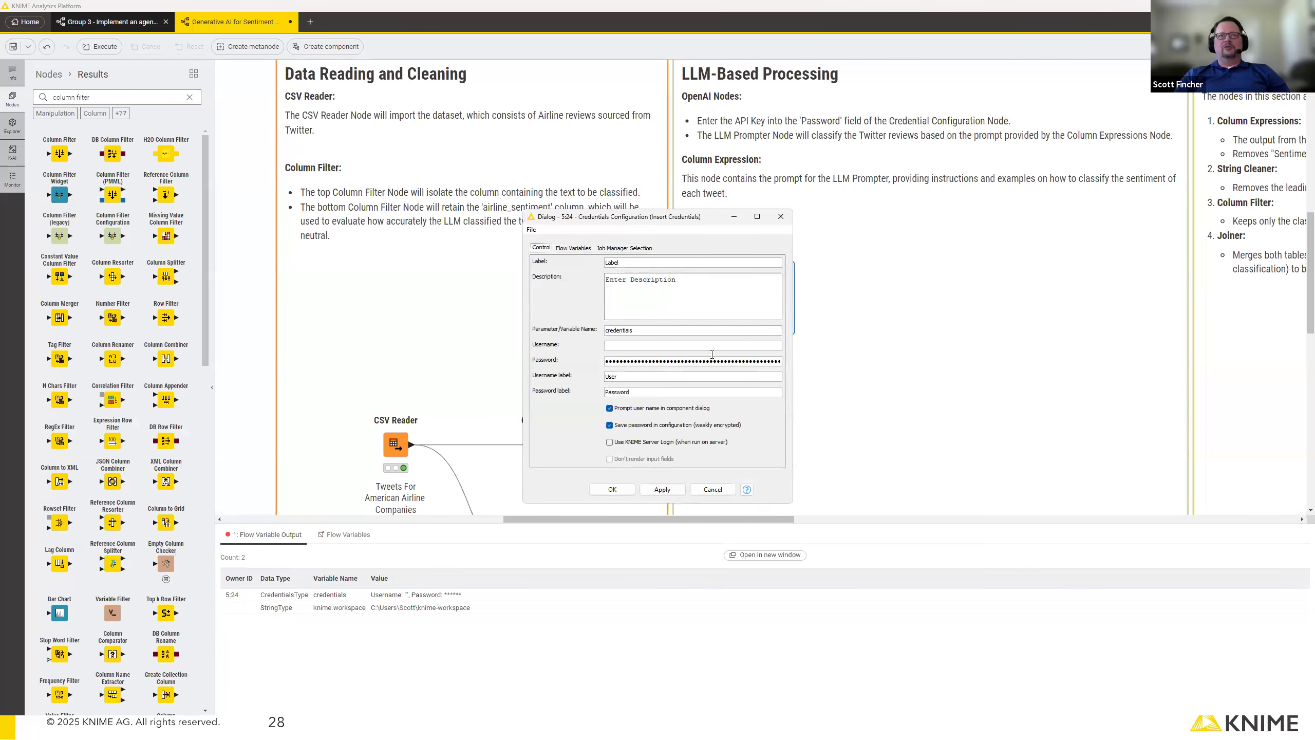
pyautogui.click(718, 362)
pyautogui.click(612, 491)
pyautogui.rightClick(741, 311)
pyautogui.click(757, 332)
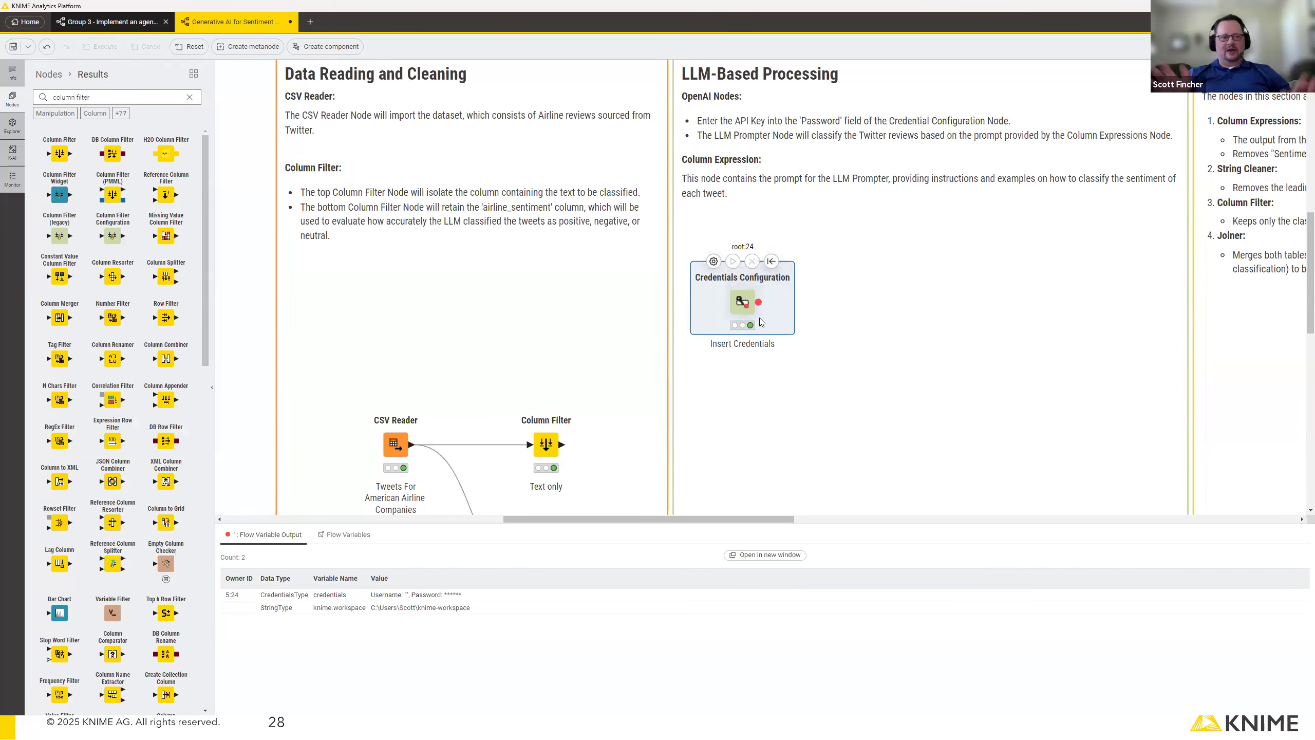
# Add an OpenAI Authenticator node connected to the flow variable output of the Credentials Configuration node.
pyautogui.scroll(2, 759, 317)
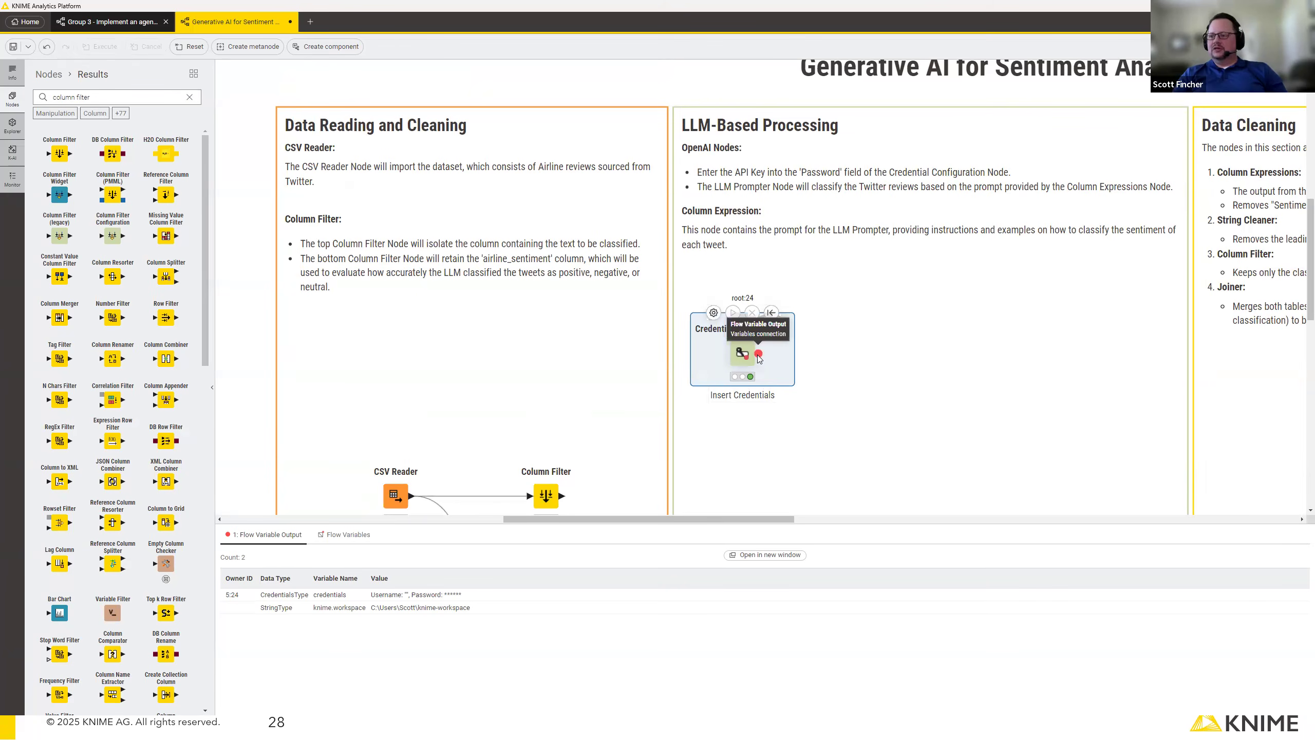
pyautogui.moveTo(759, 354); pyautogui.dragTo(852, 356)
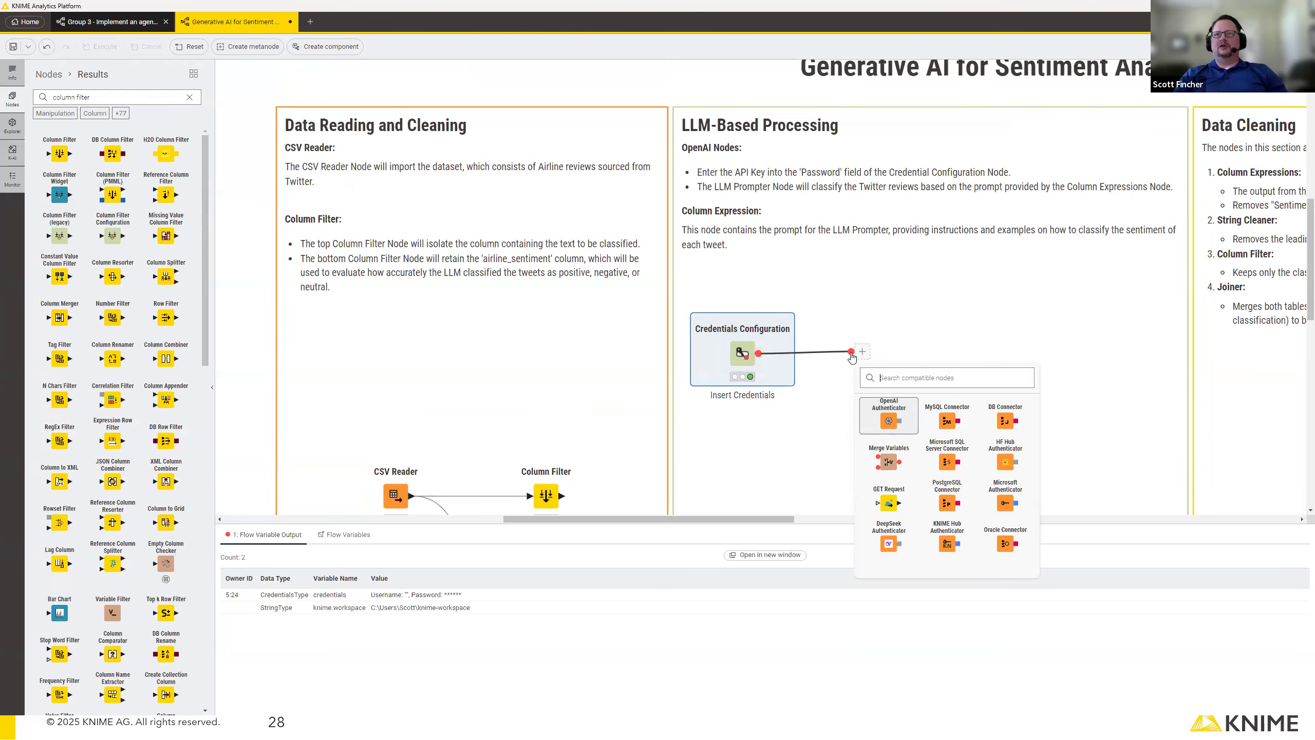
pyautogui.click(889, 419)
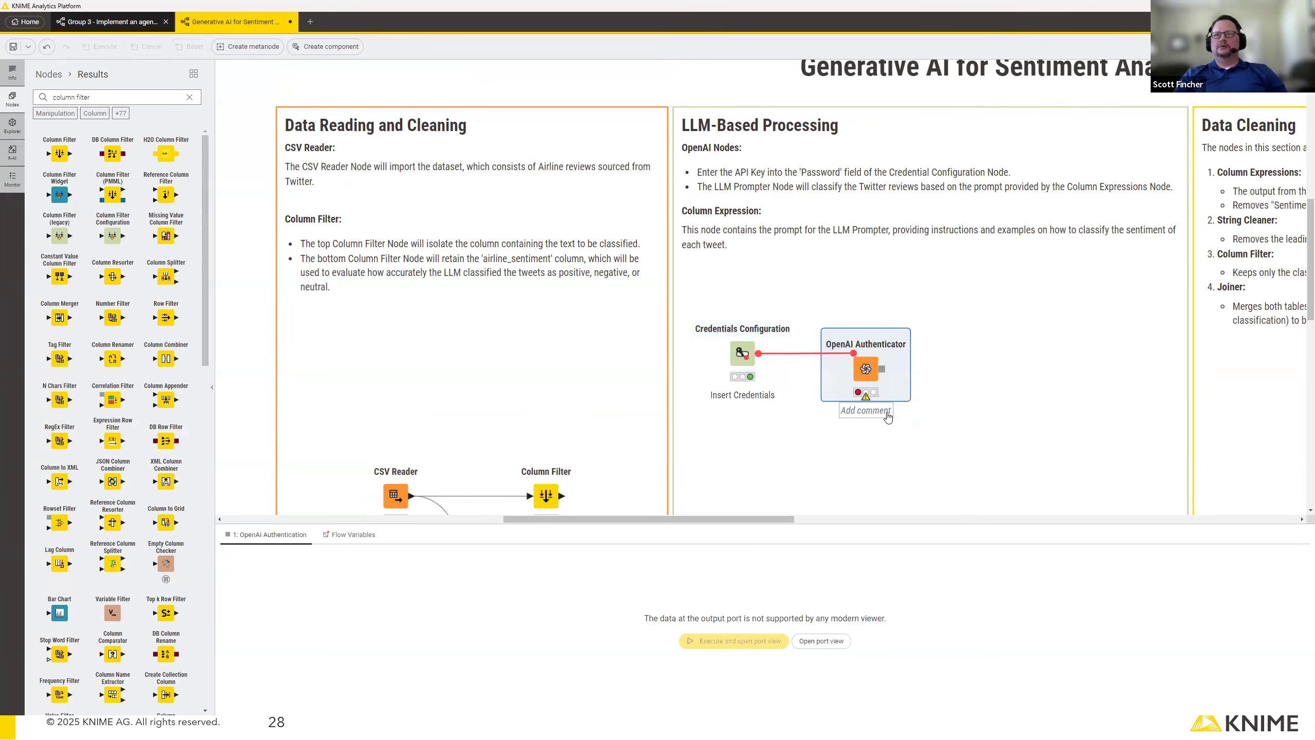
# Configure the OpenAI Authenticator to use "credentials" as the OpenAI API key, review its advanced settings, and execute the node.
pyautogui.doubleClick(863, 371)
pyautogui.click(646, 146)
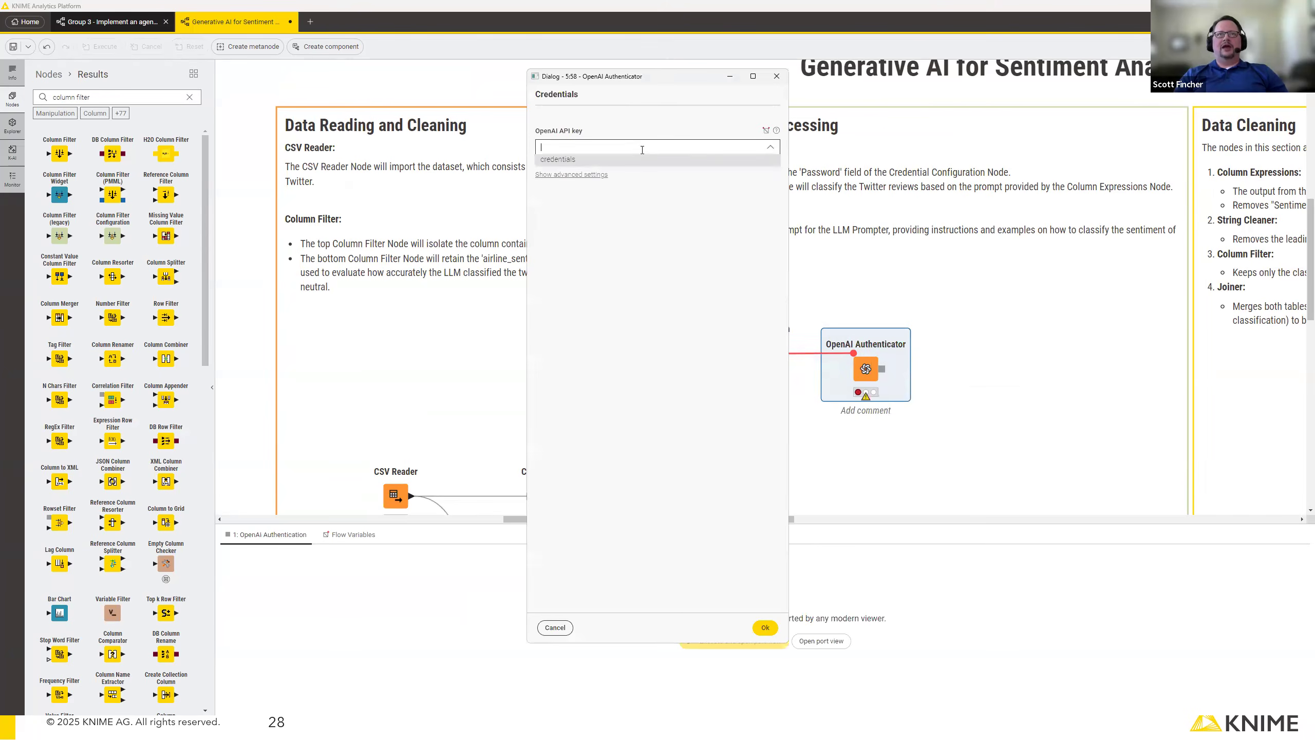
pyautogui.click(639, 160)
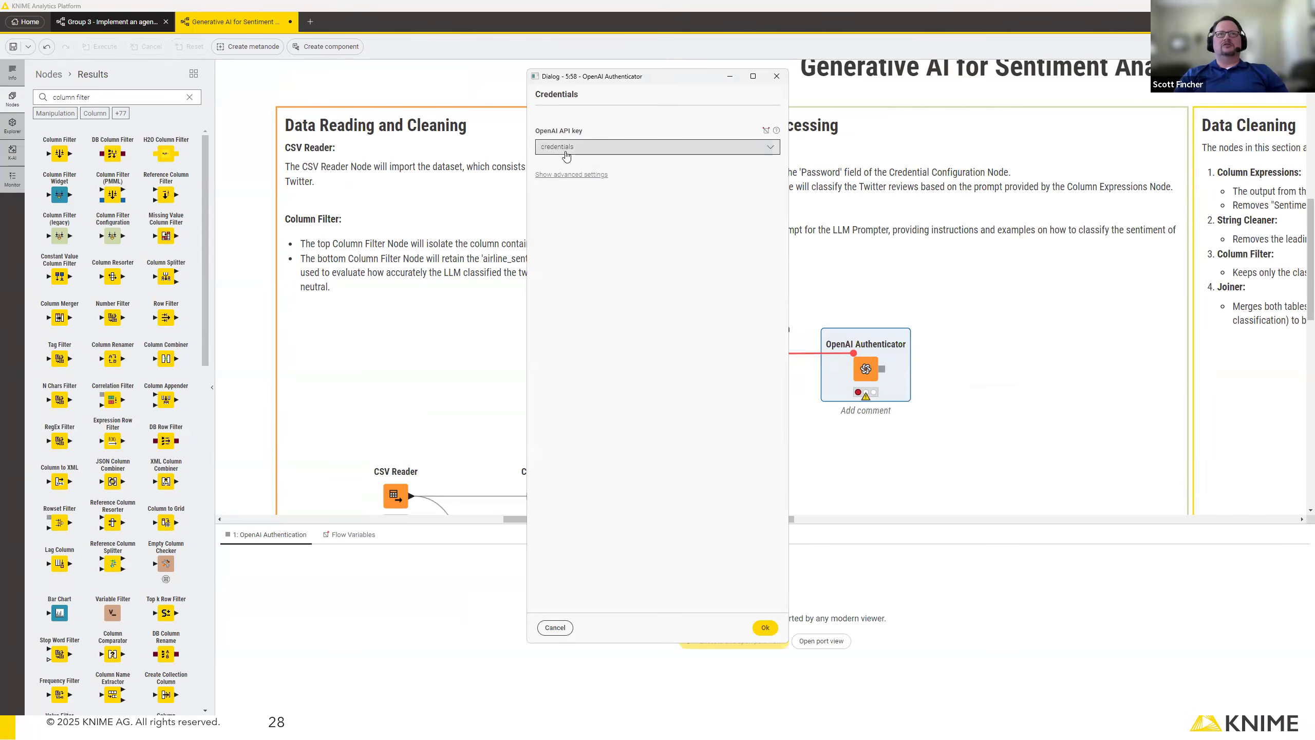
pyautogui.click(585, 174)
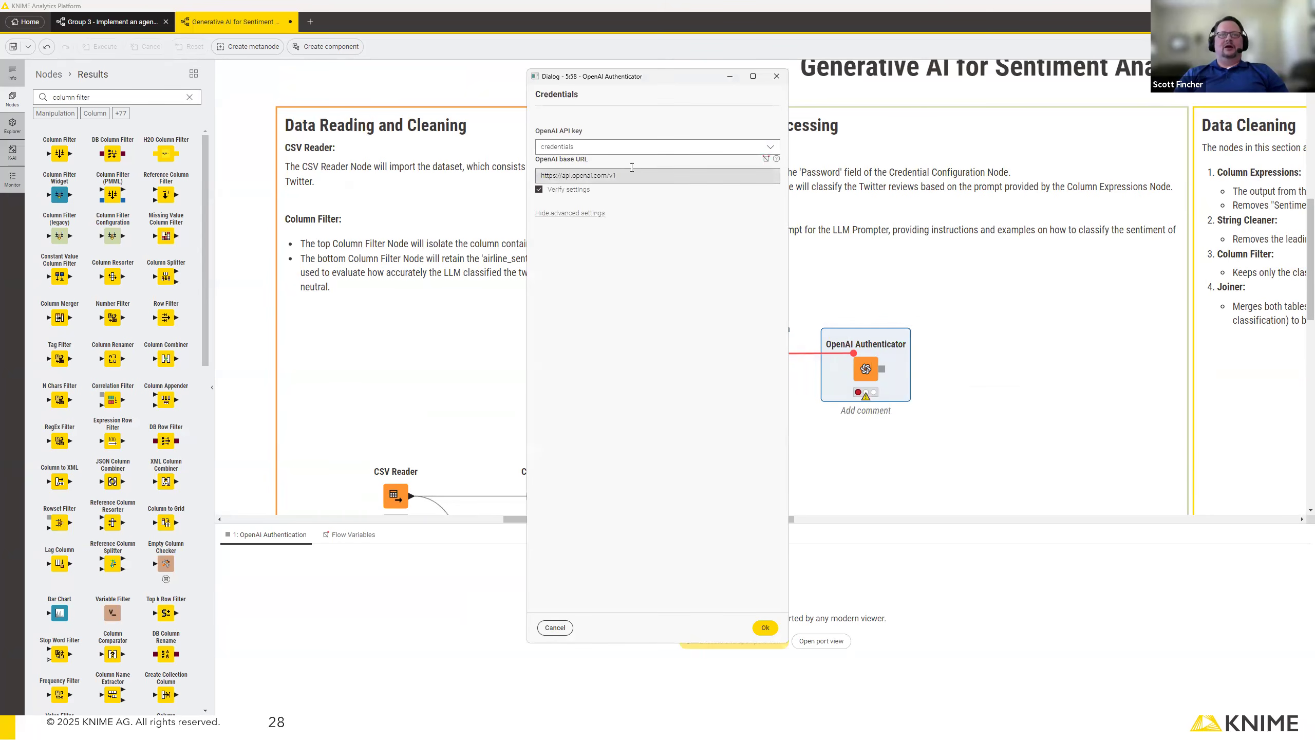
pyautogui.click(586, 213)
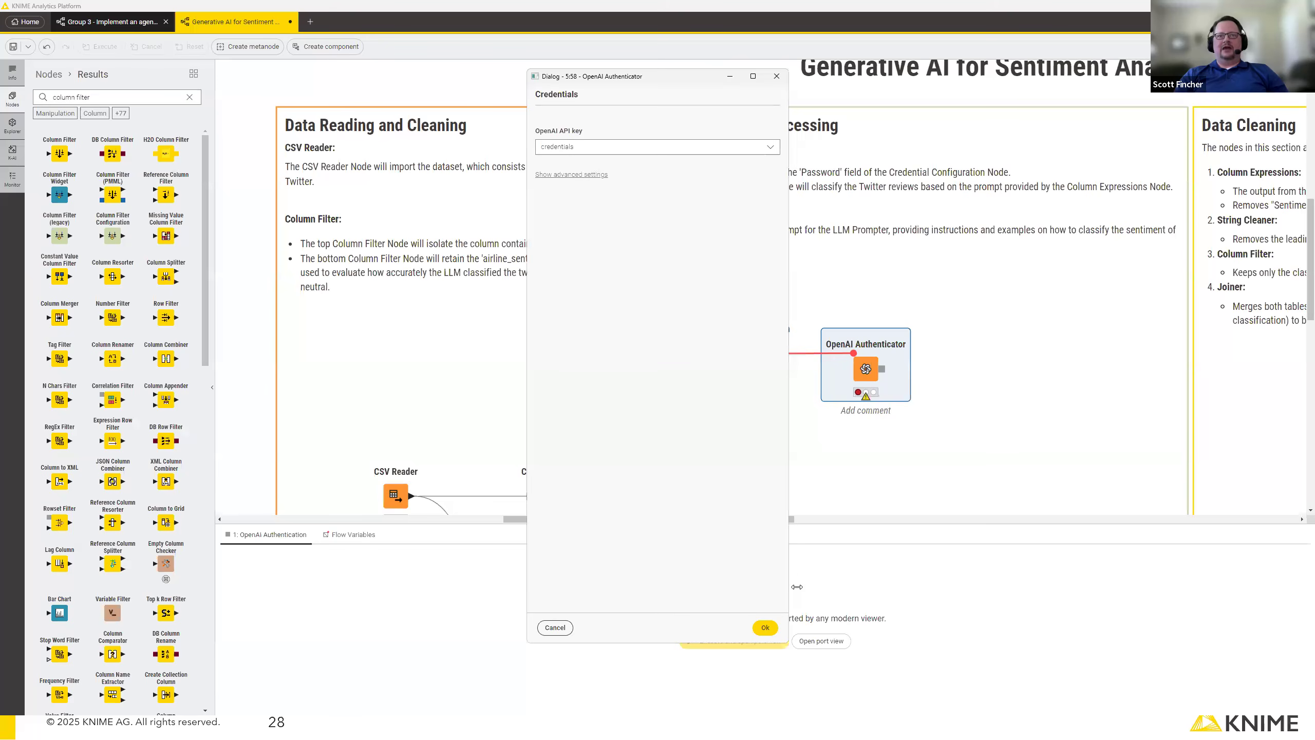
pyautogui.click(765, 628)
pyautogui.rightClick(864, 368)
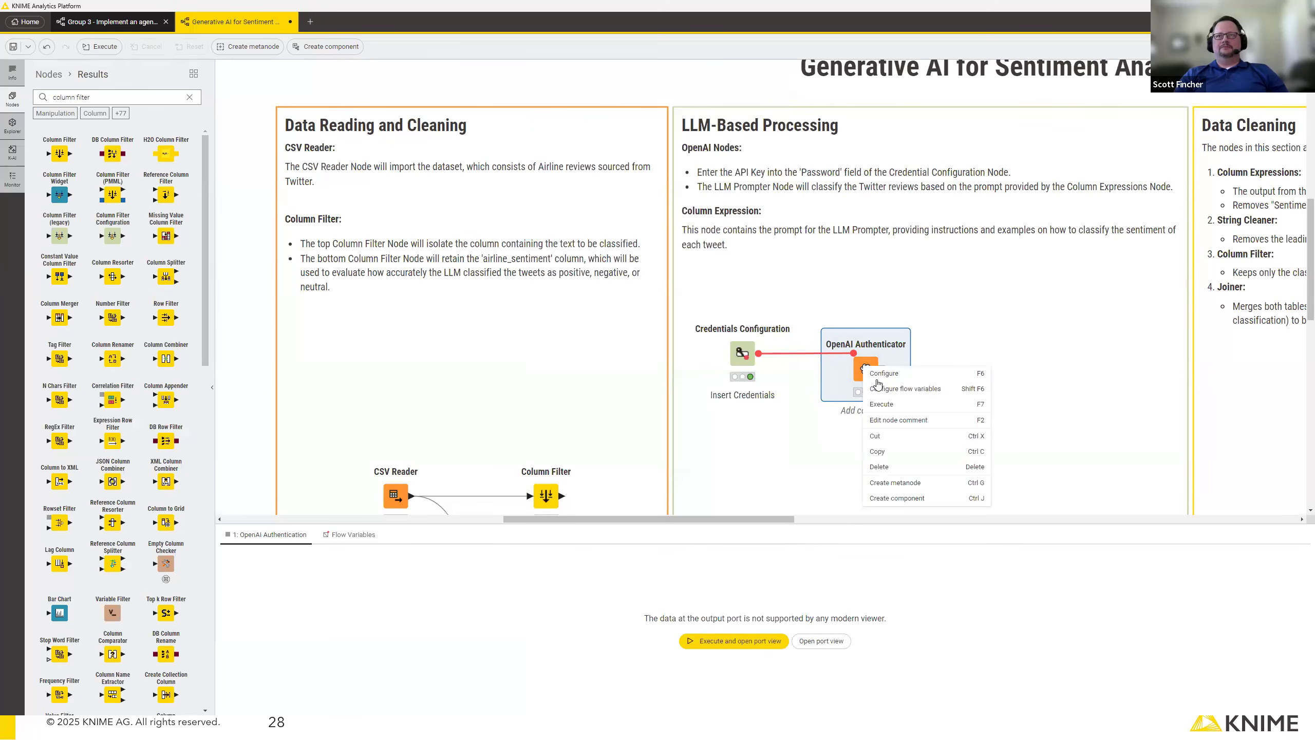
pyautogui.click(881, 404)
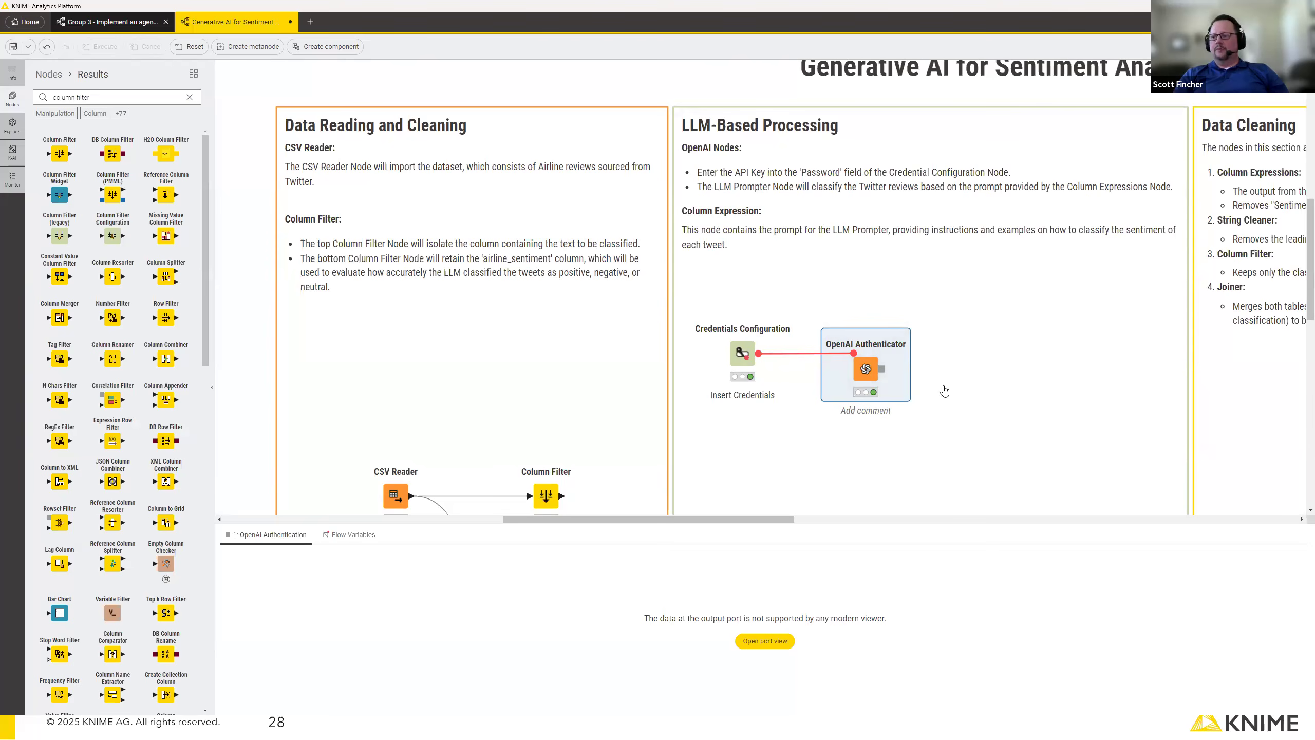
# Add an OpenAI Chat Model Connector after the OpenAI Authenticator and select gpt-3.5-turbo-16k as its model.
pyautogui.moveTo(882, 373); pyautogui.dragTo(958, 369)
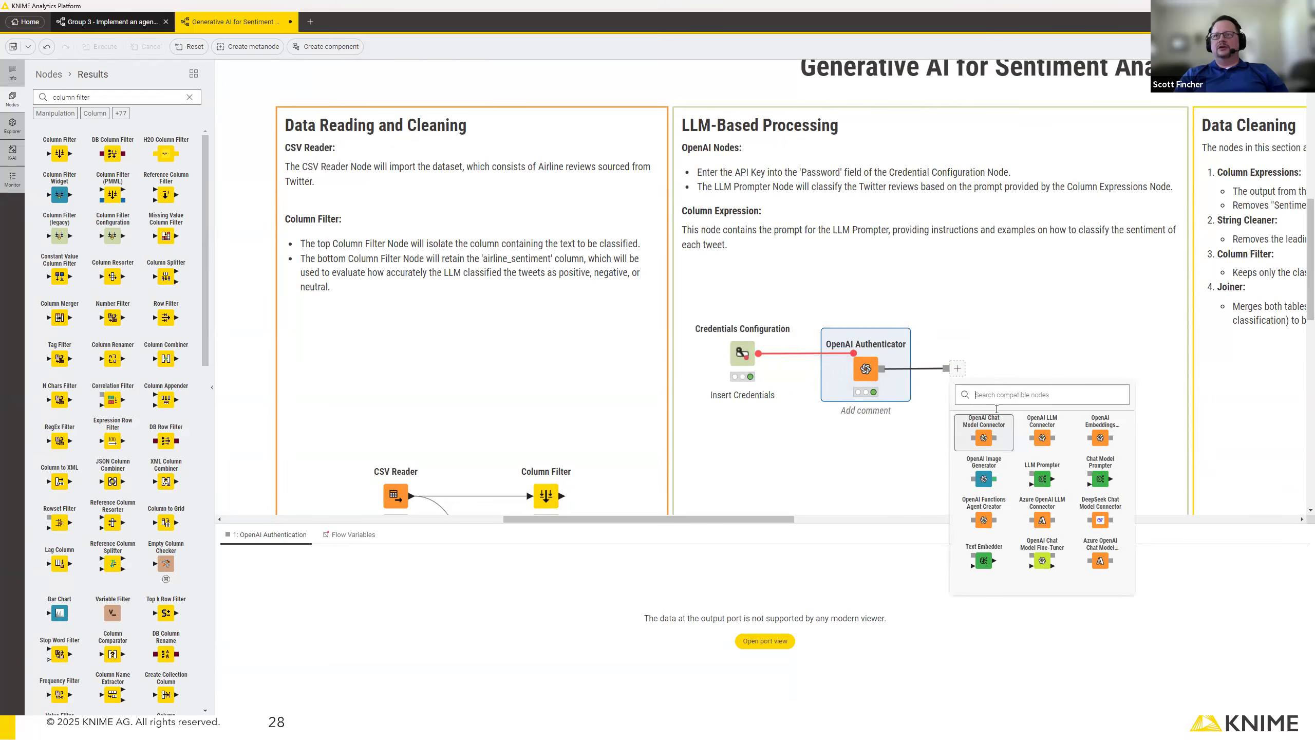
pyautogui.click(988, 438)
pyautogui.moveTo(965, 366)
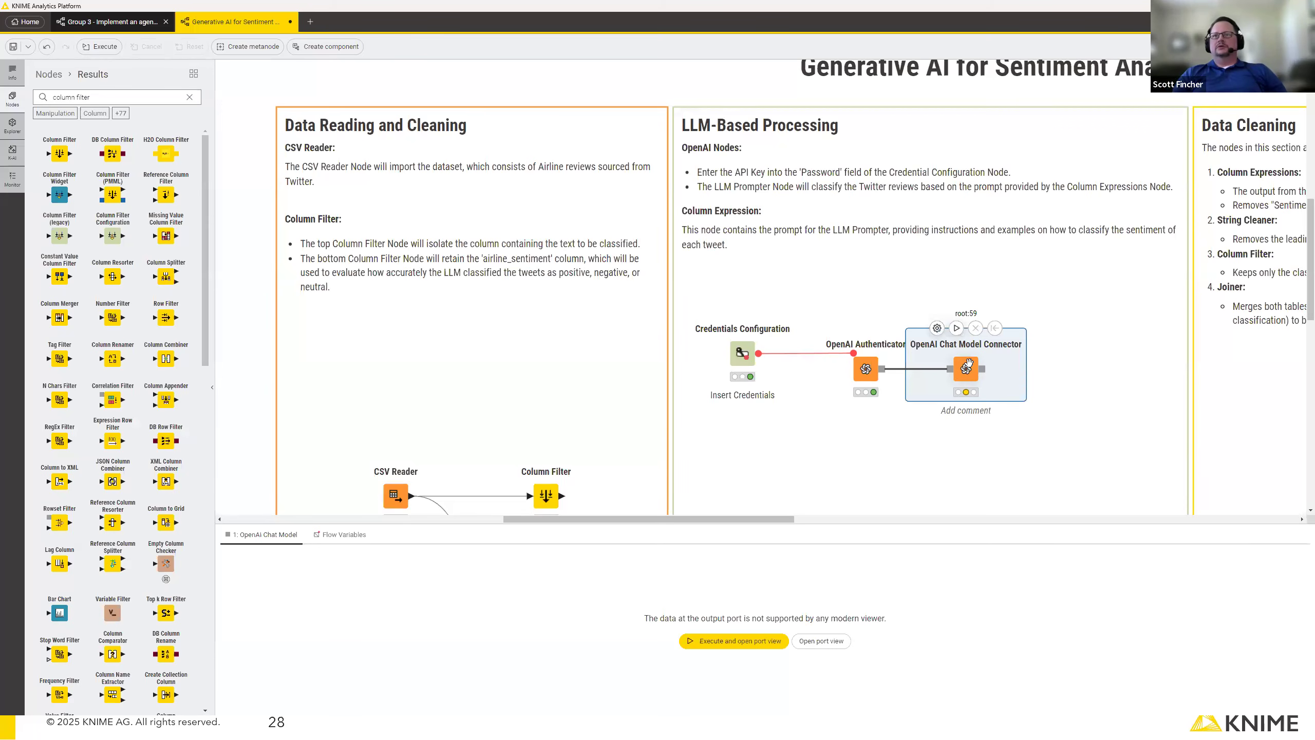
pyautogui.doubleClick(967, 366)
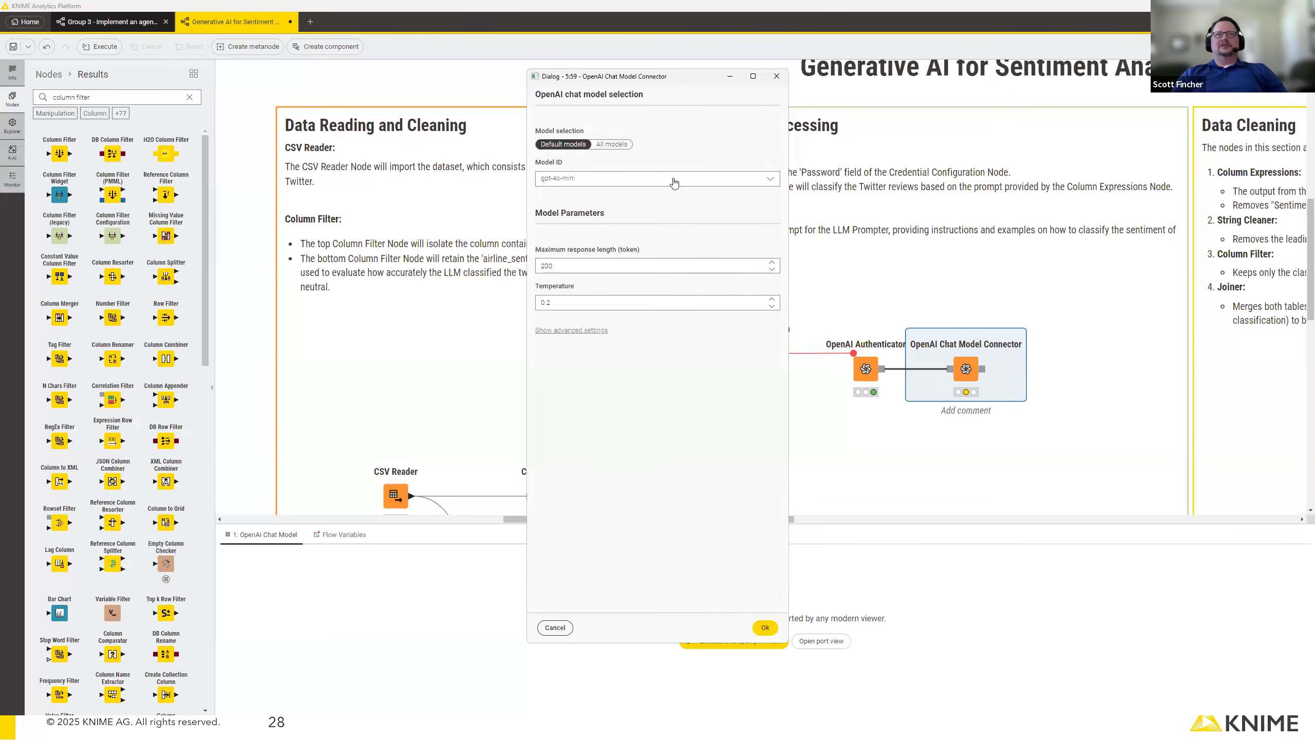
pyautogui.click(672, 180)
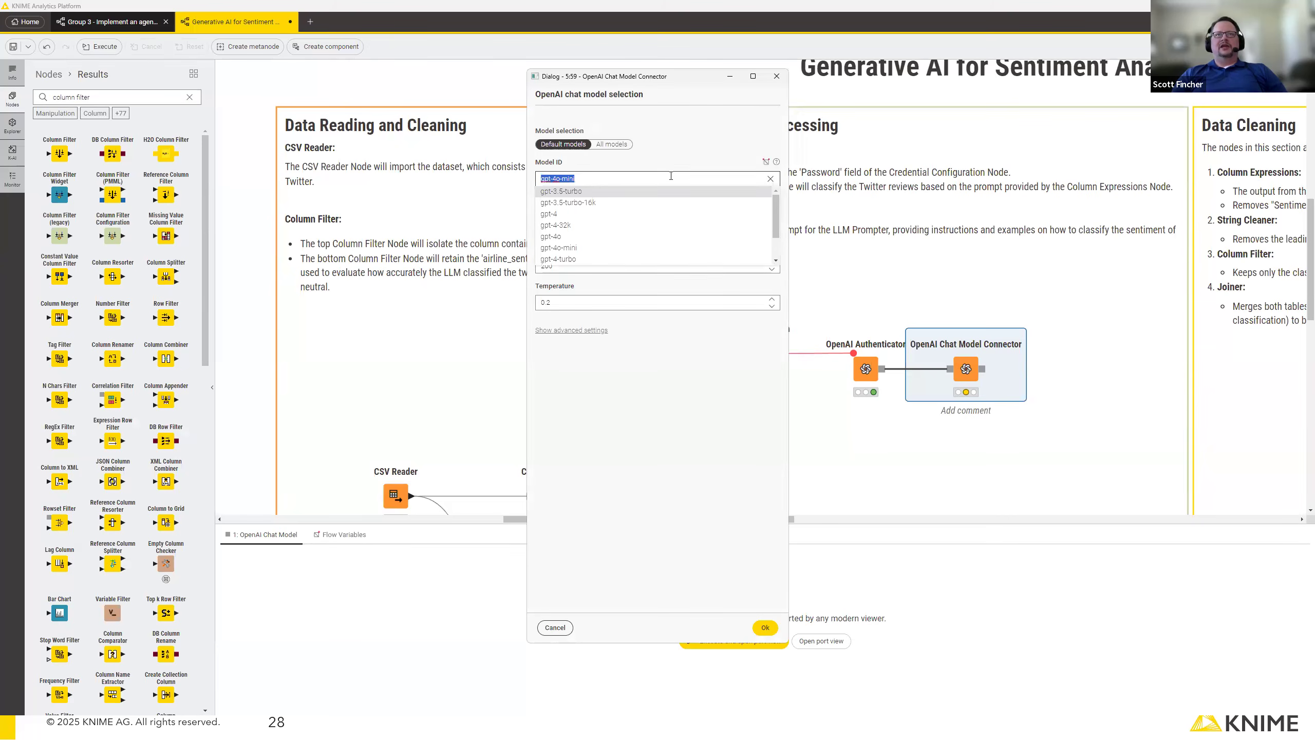
pyautogui.click(605, 203)
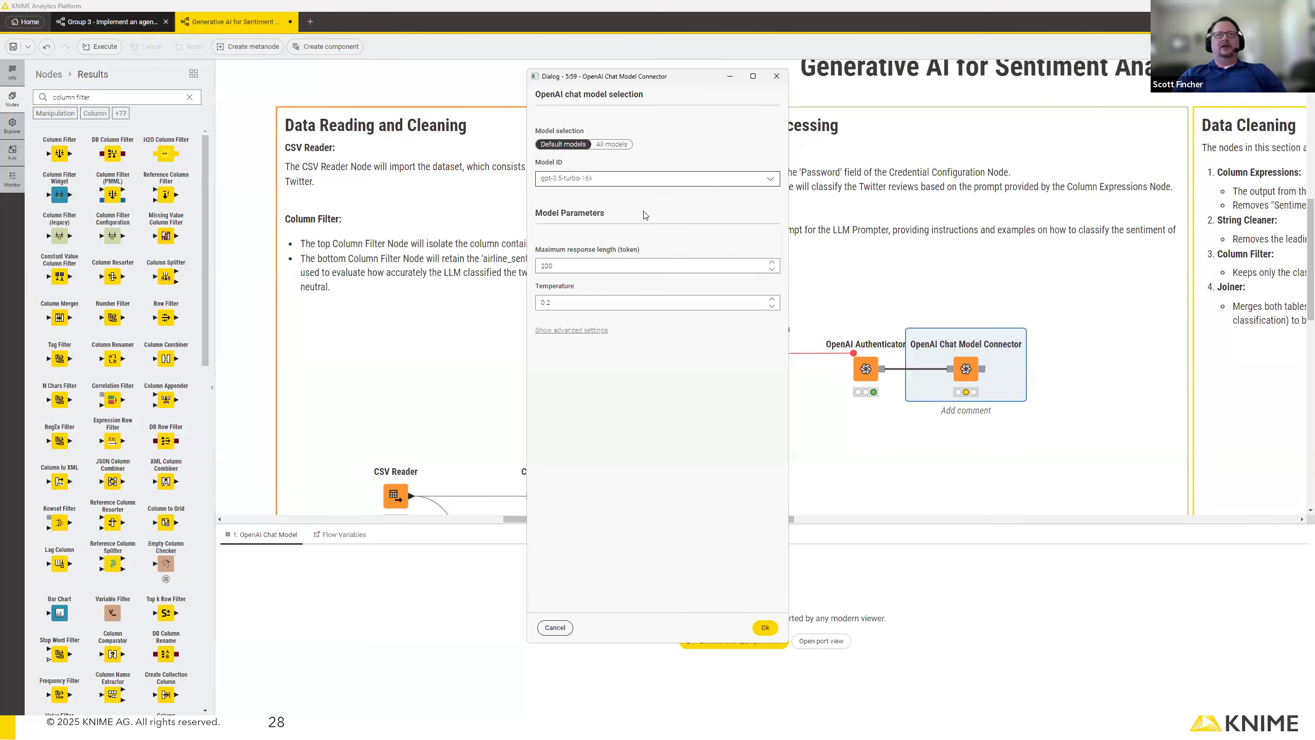
# Set the chat model connector's maximum response length to 25 tokens.
pyautogui.click(610, 264)
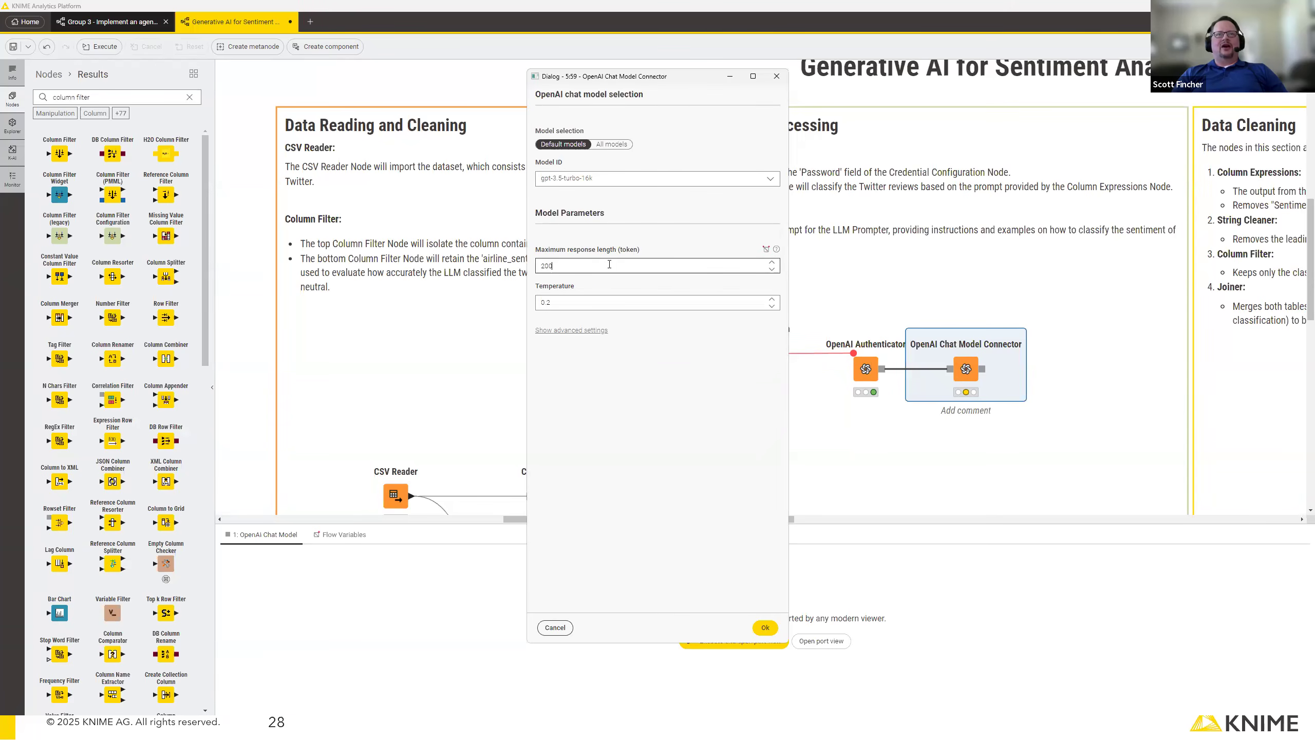
pyautogui.moveTo(596, 261); pyautogui.dragTo(533, 263)
pyautogui.write('50')
pyautogui.press('BackSpace')
pyautogui.write('2')
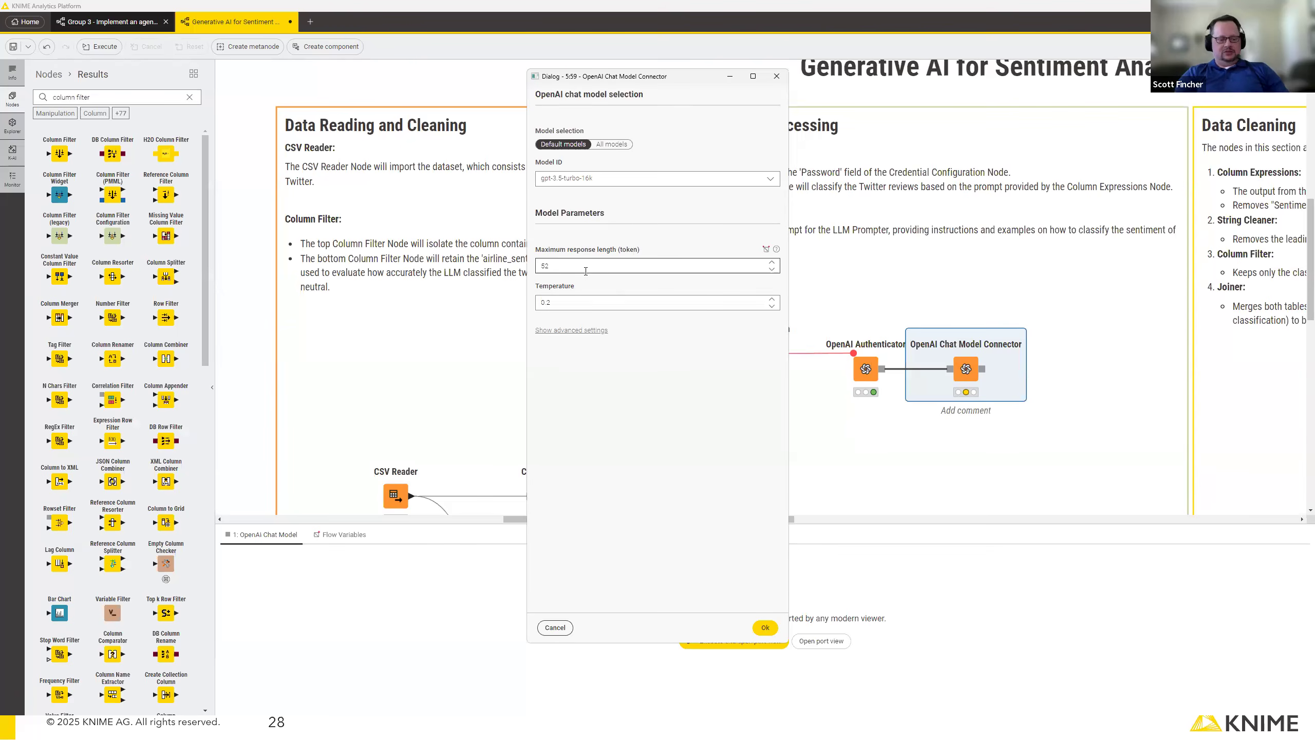
pyautogui.press('BackSpace')
pyautogui.press('BackSpace')
pyautogui.write('25')
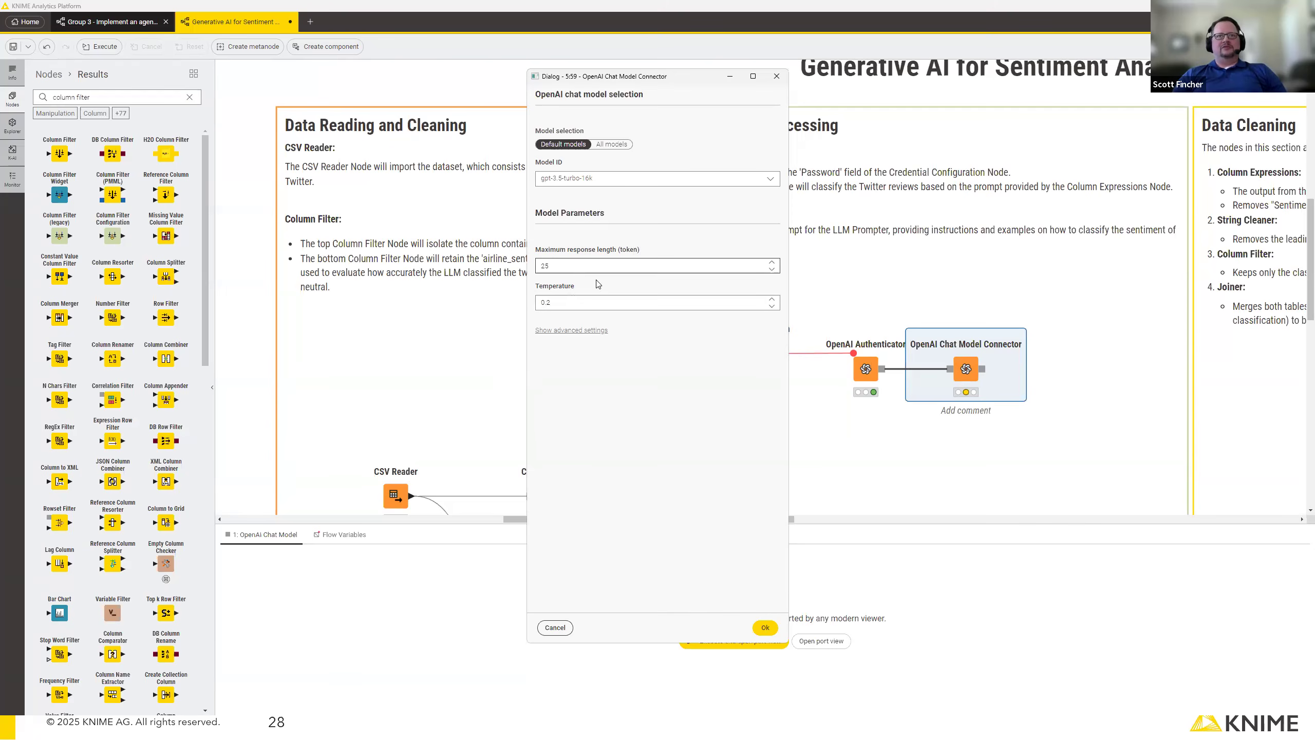
# Review the chat model connector's advanced settings, accept the configuration, and execute the node.
pyautogui.click(600, 330)
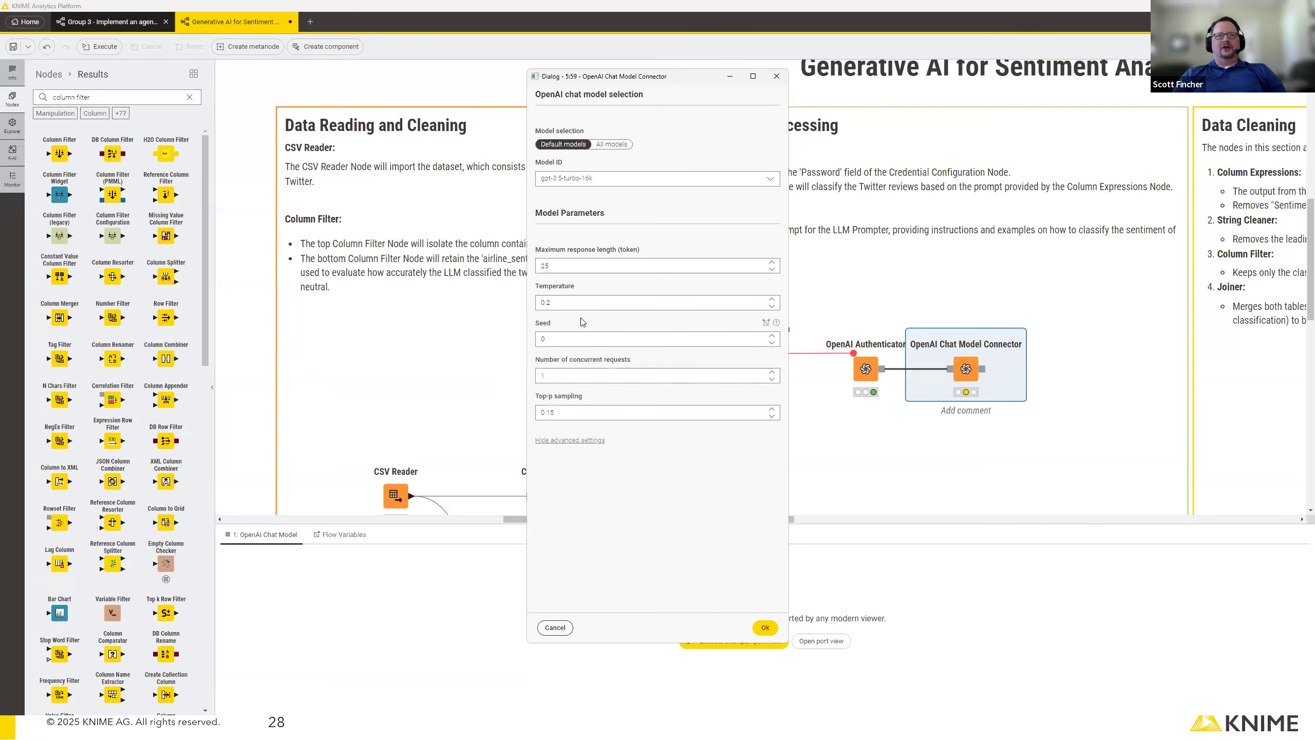
pyautogui.click(589, 440)
pyautogui.click(765, 627)
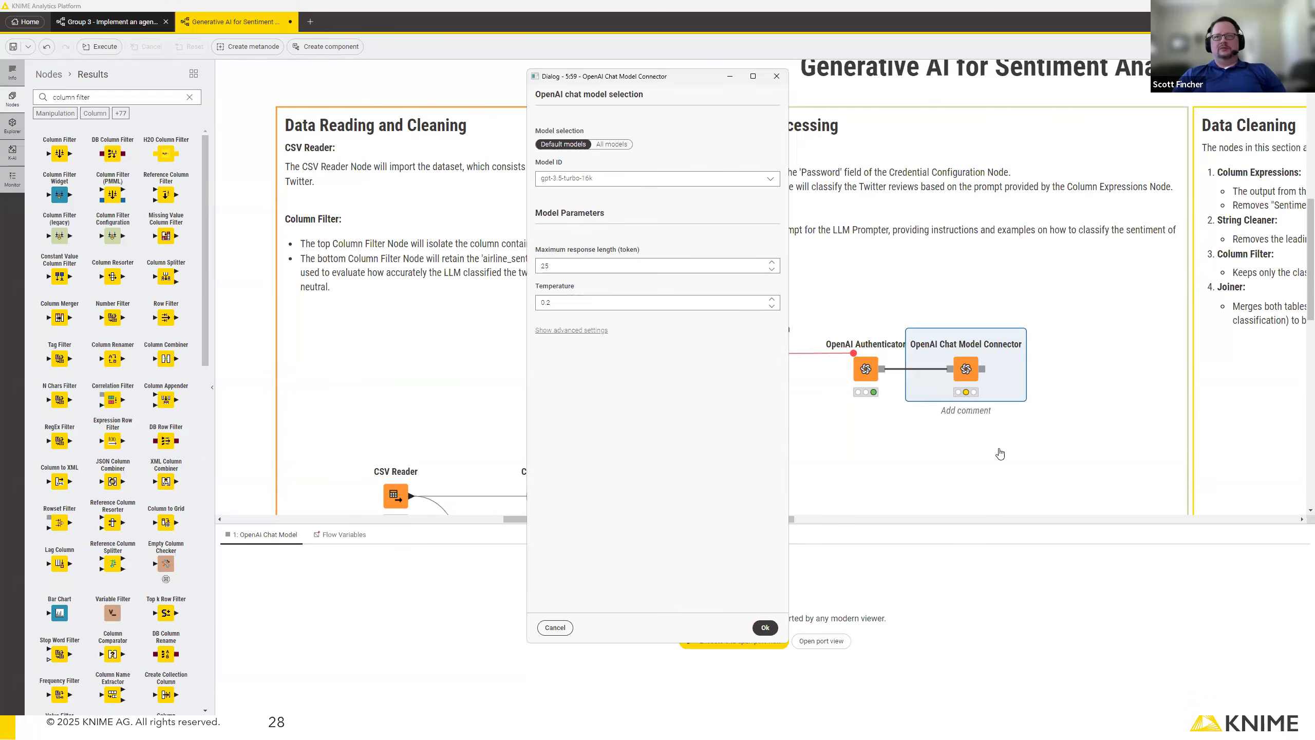
pyautogui.rightClick(958, 357)
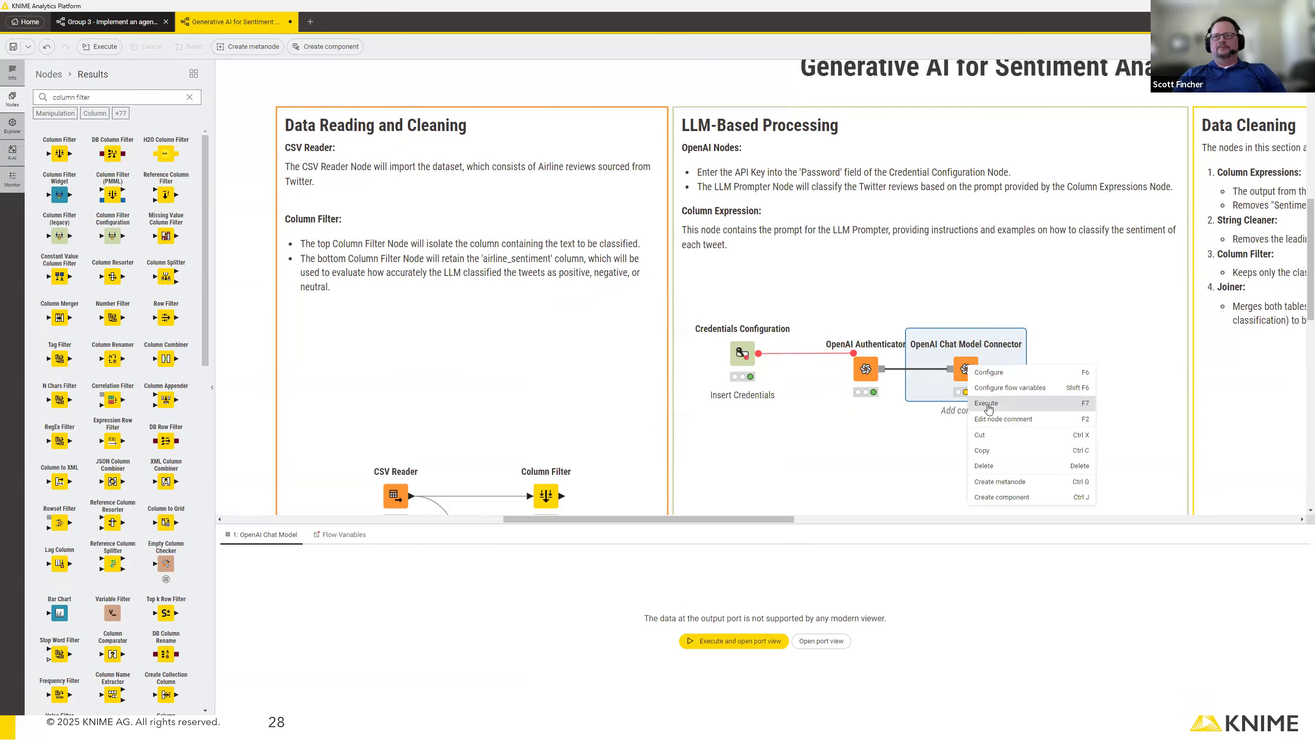
pyautogui.click(1045, 405)
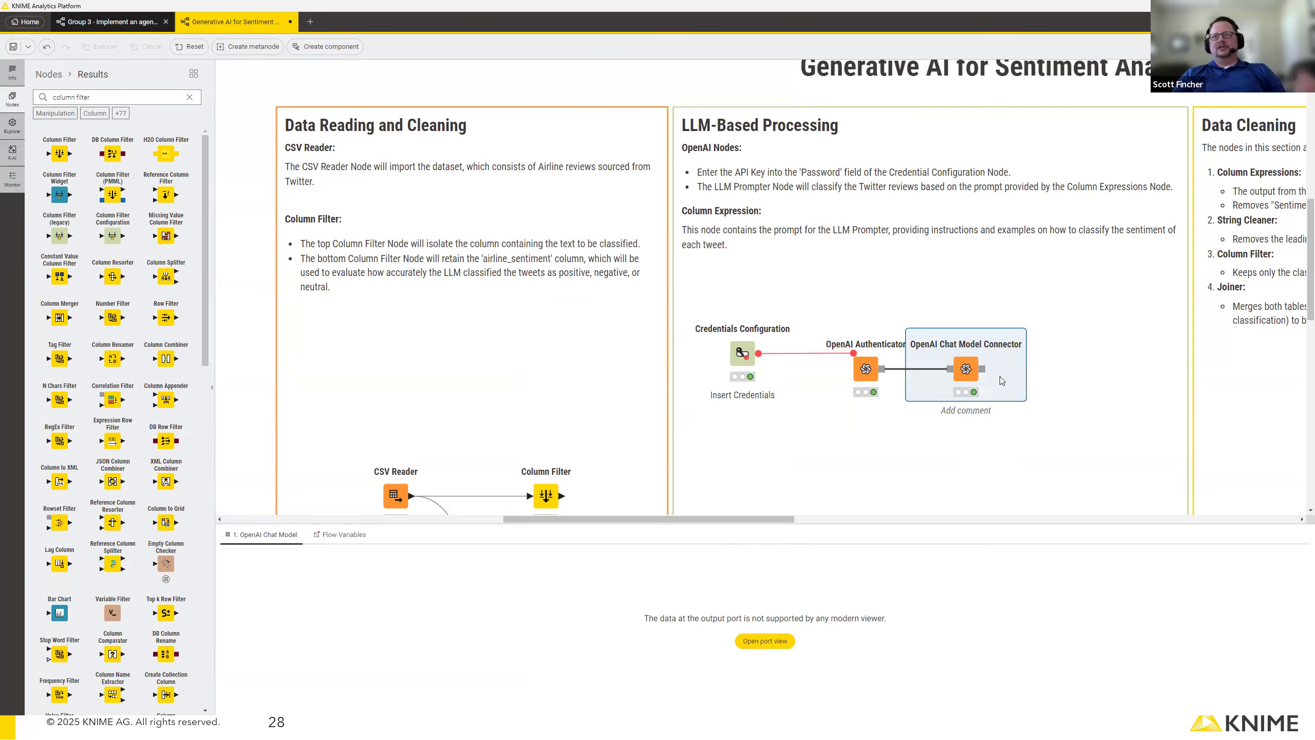
# Recheck the chat model connector's settings, and add an LLM Prompter node connected to its output.
pyautogui.moveTo(969, 365)
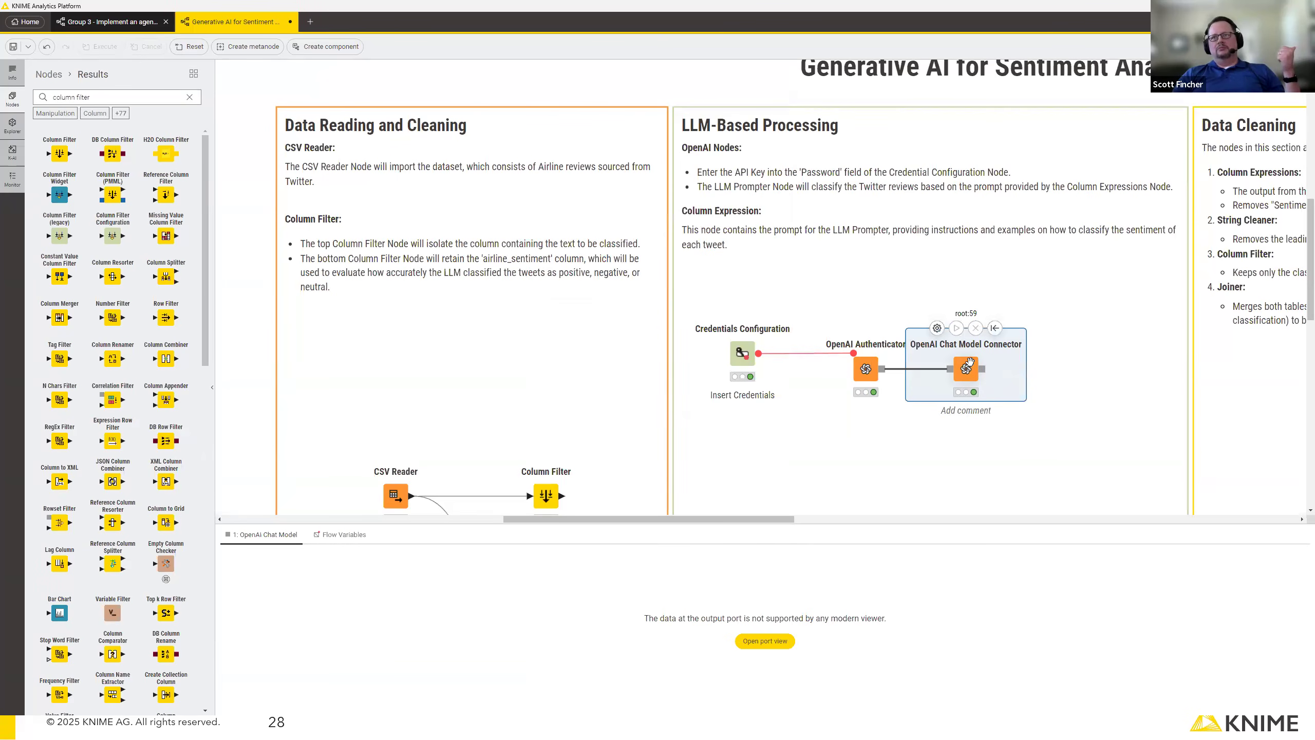
pyautogui.doubleClick(967, 367)
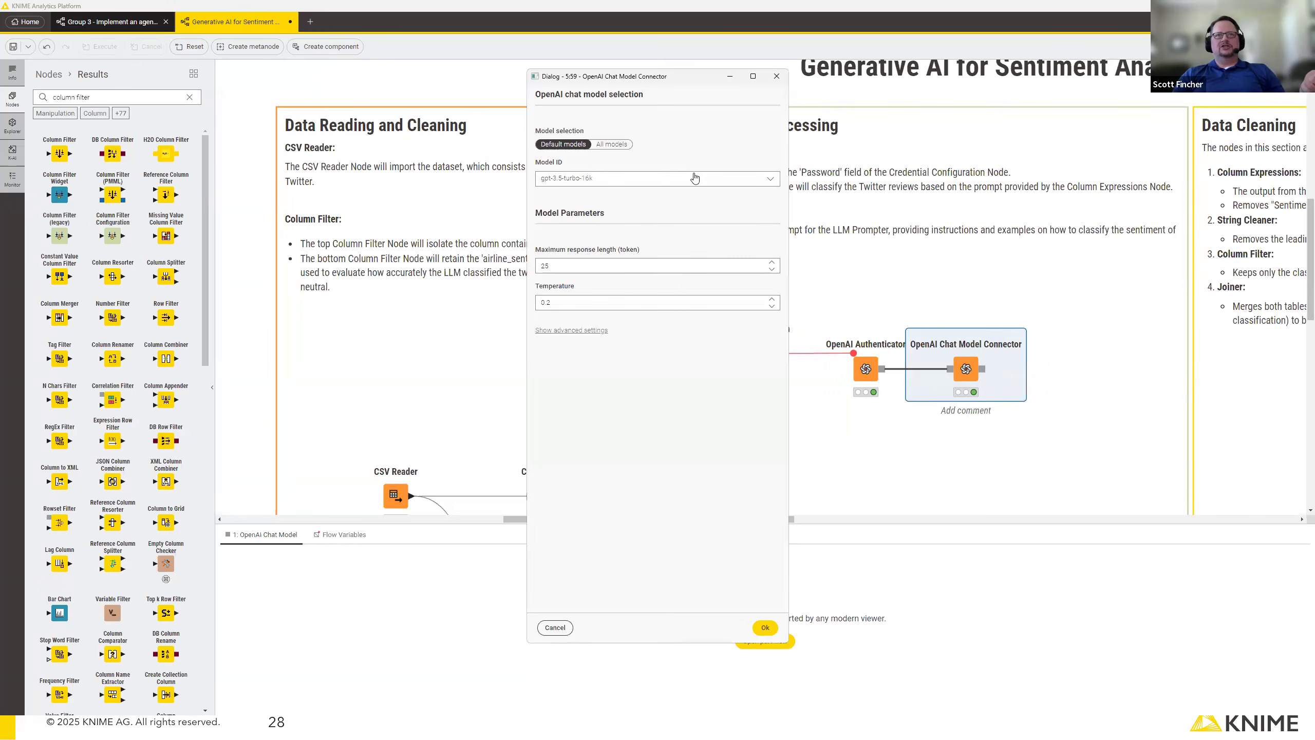
pyautogui.click(775, 77)
pyautogui.moveTo(983, 369); pyautogui.dragTo(1080, 427)
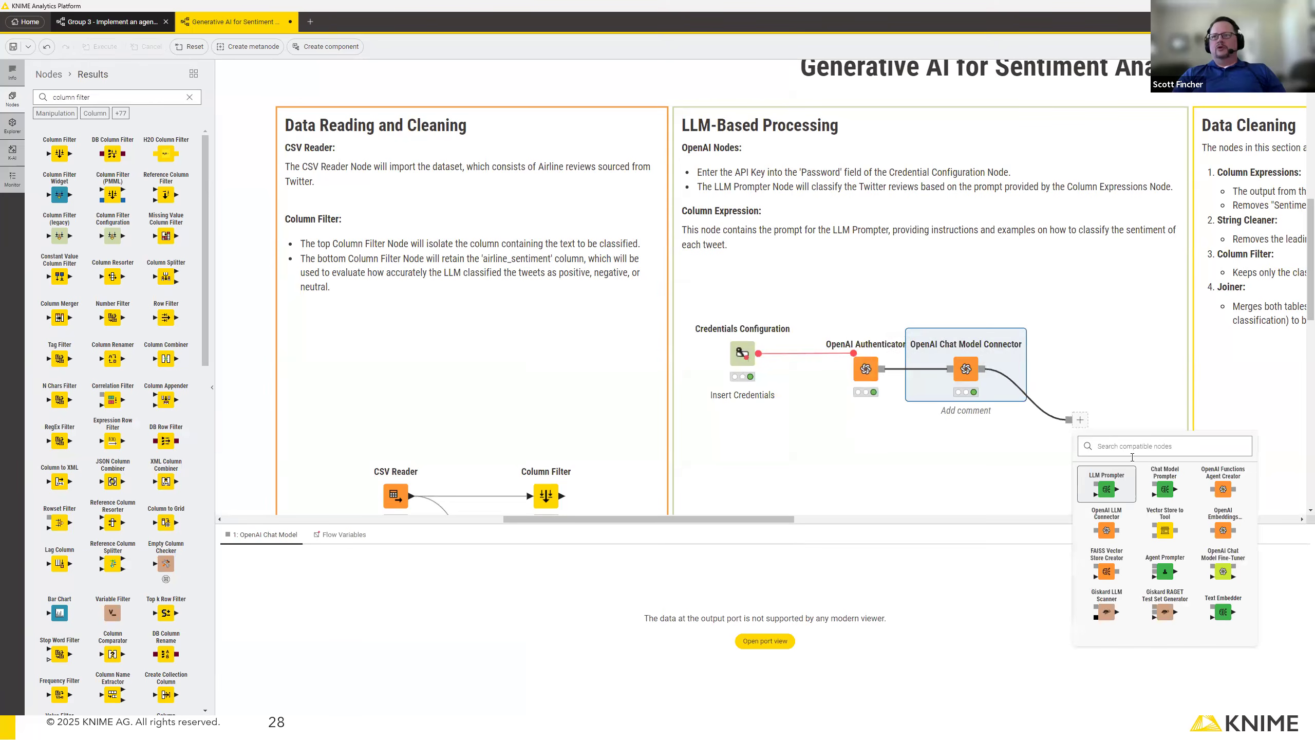
pyautogui.click(1105, 492)
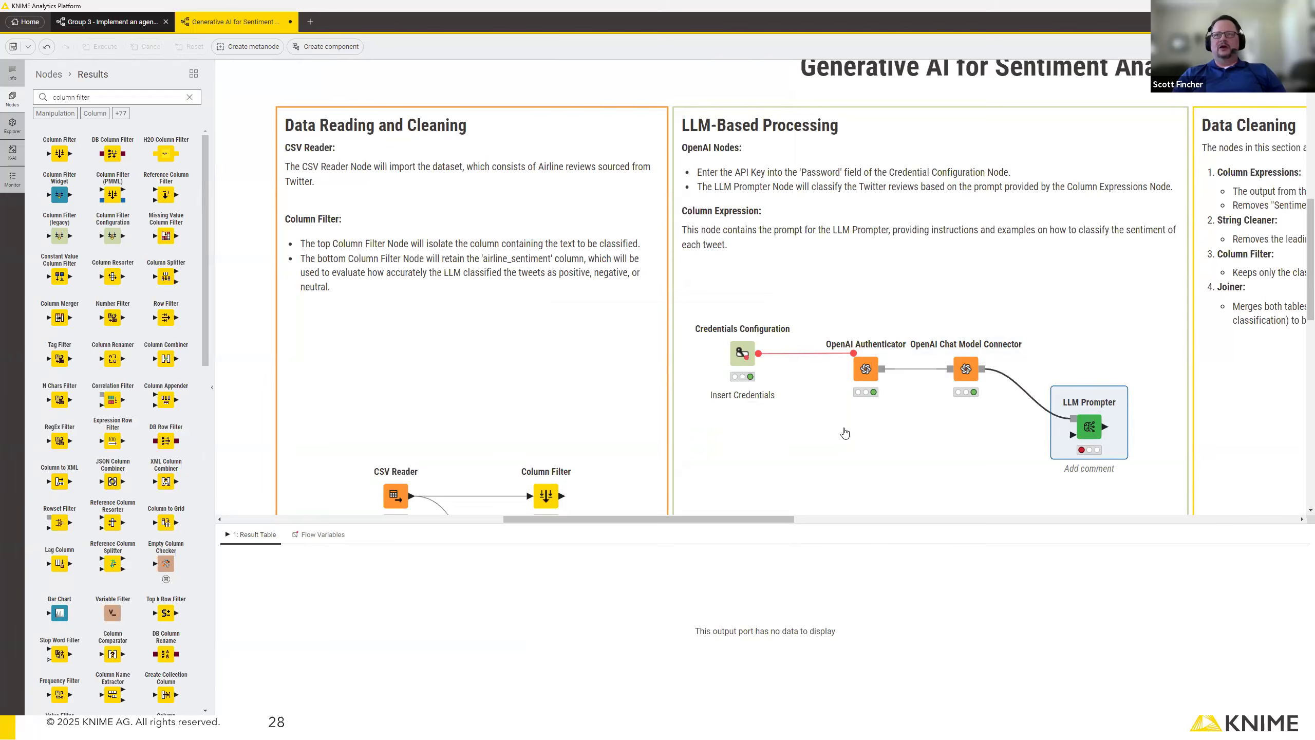
# Add a Row Filter node after the "Text only" Column Filter and align it under the Credentials Configuration node.
pyautogui.scroll(-5, 844, 434)
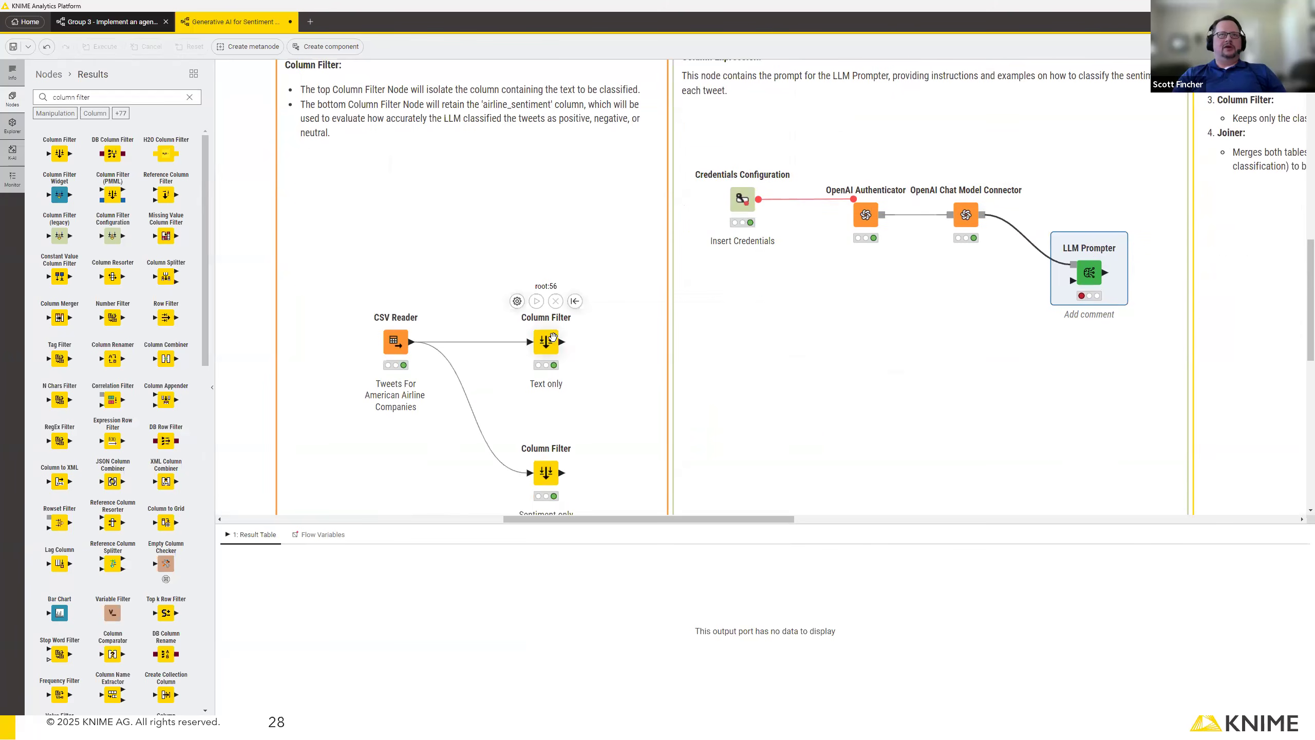
pyautogui.moveTo(562, 348)
pyautogui.moveTo(562, 346); pyautogui.dragTo(728, 345)
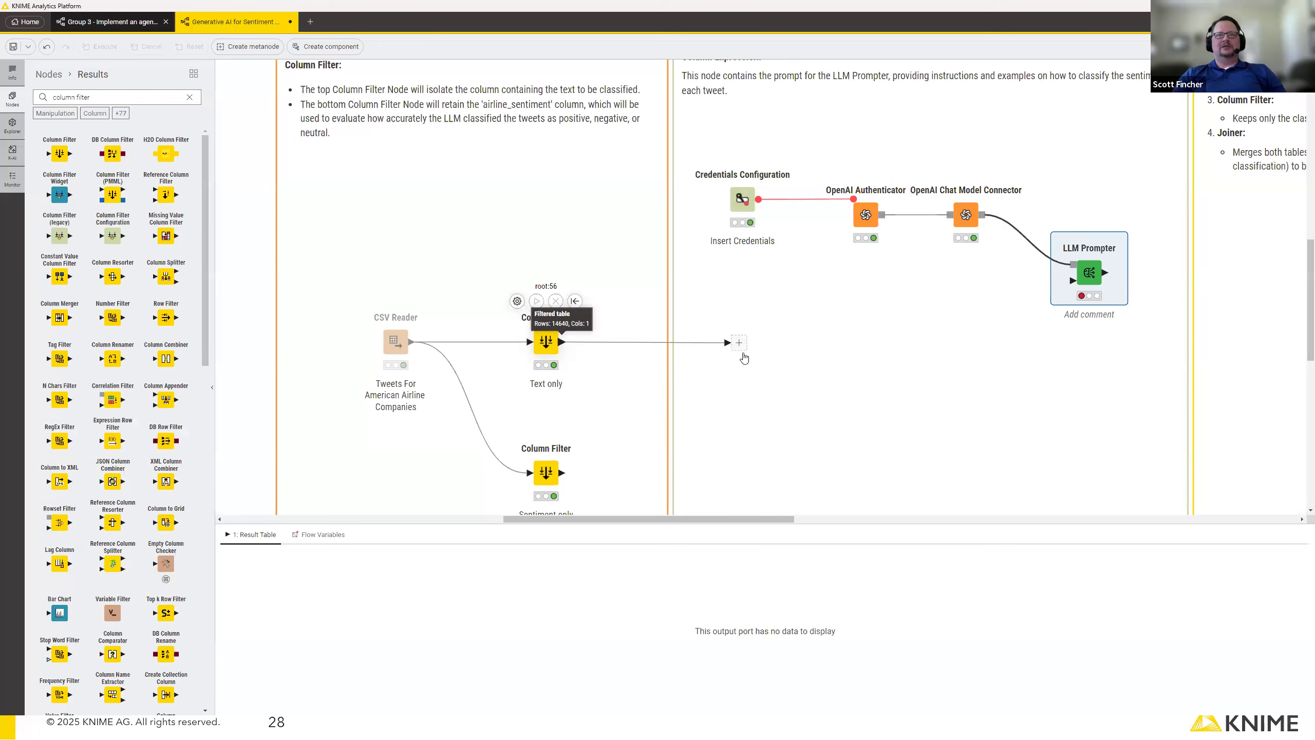
pyautogui.write('row')
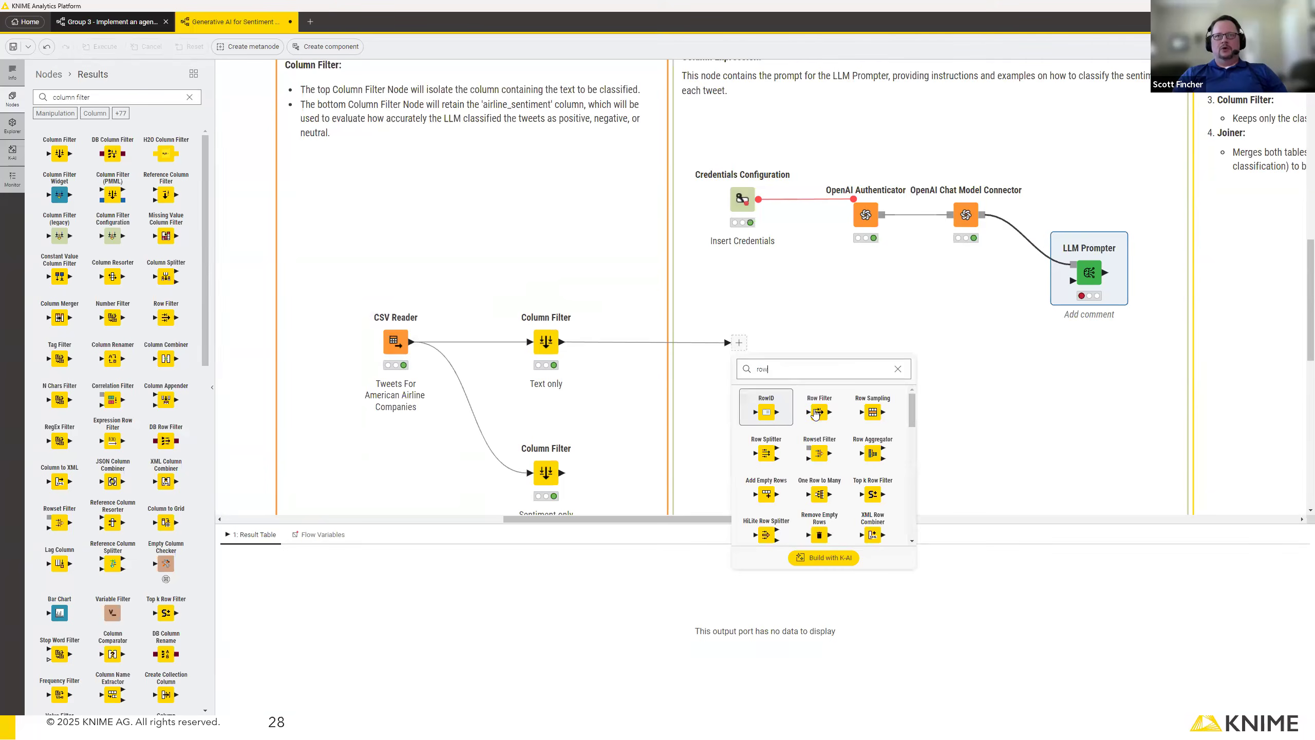
pyautogui.click(816, 412)
pyautogui.click(547, 342)
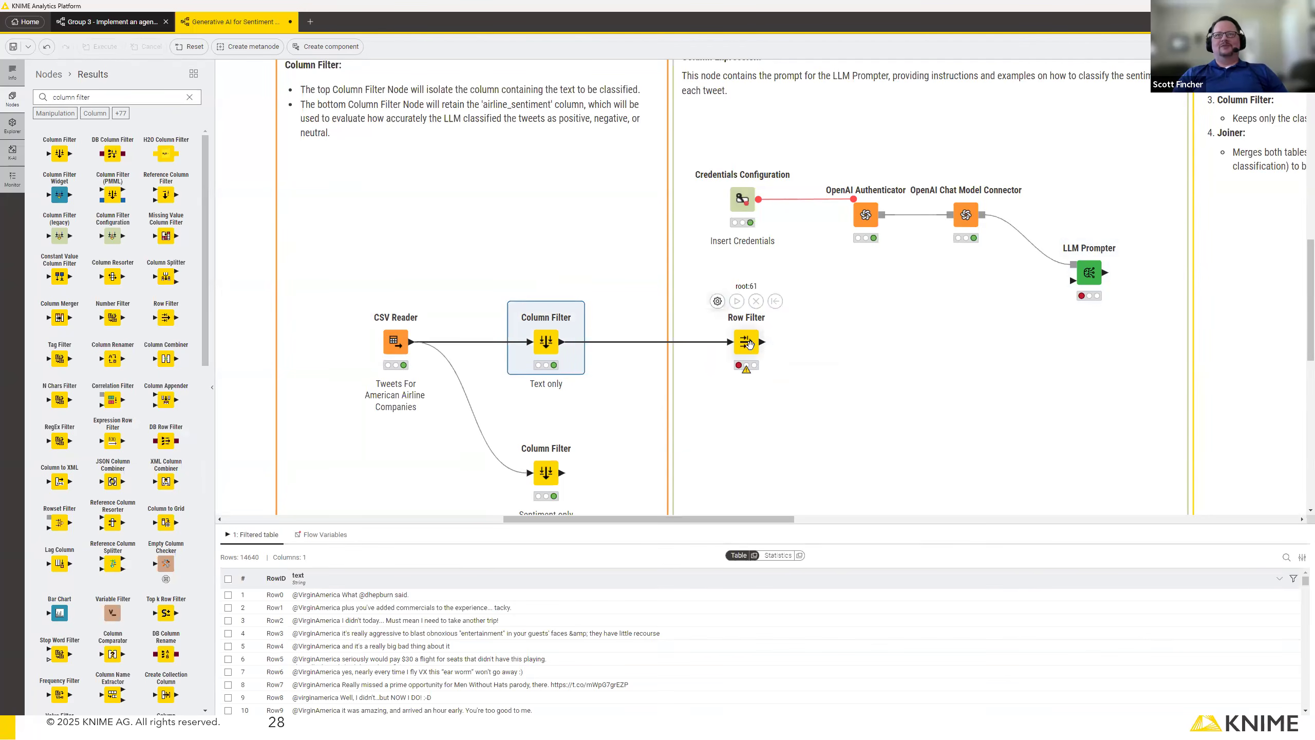
pyautogui.moveTo(746, 342); pyautogui.dragTo(743, 342)
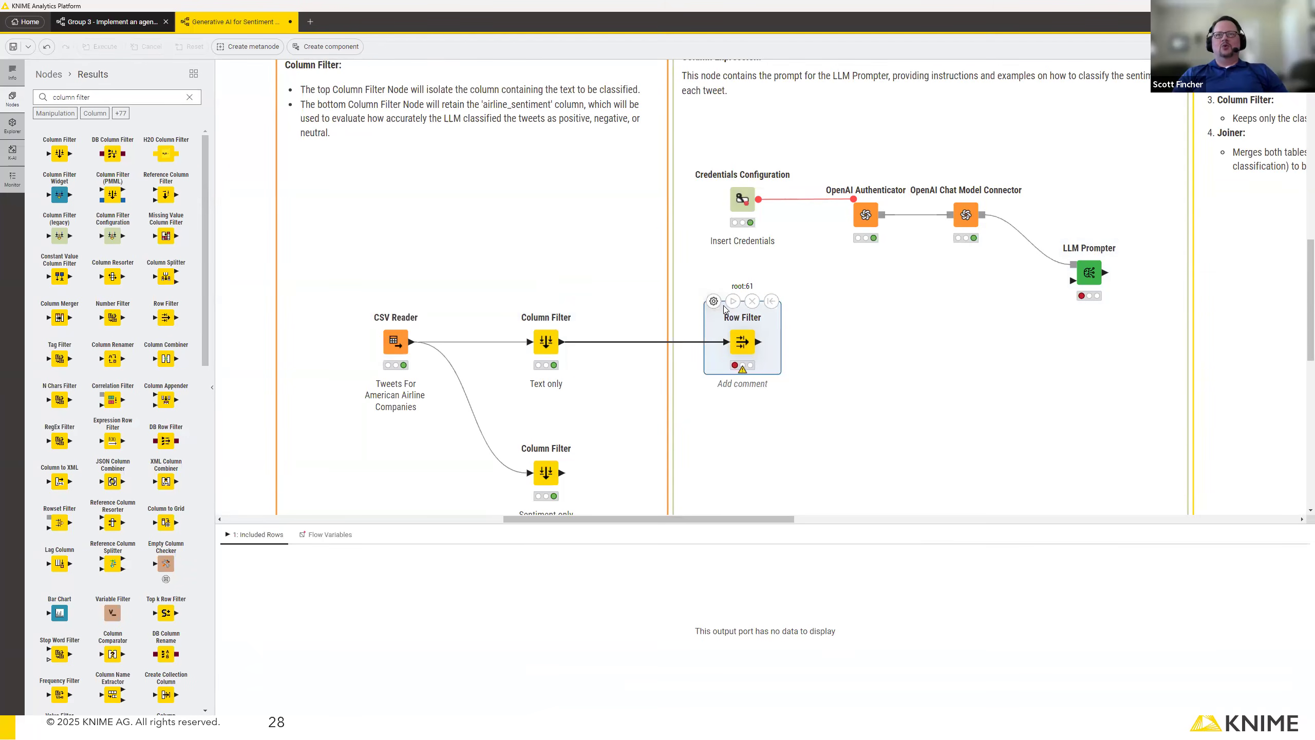
# Configure the Row Filter to output rows whose row number is less than or equal to 200, and execute it.
pyautogui.click(713, 301)
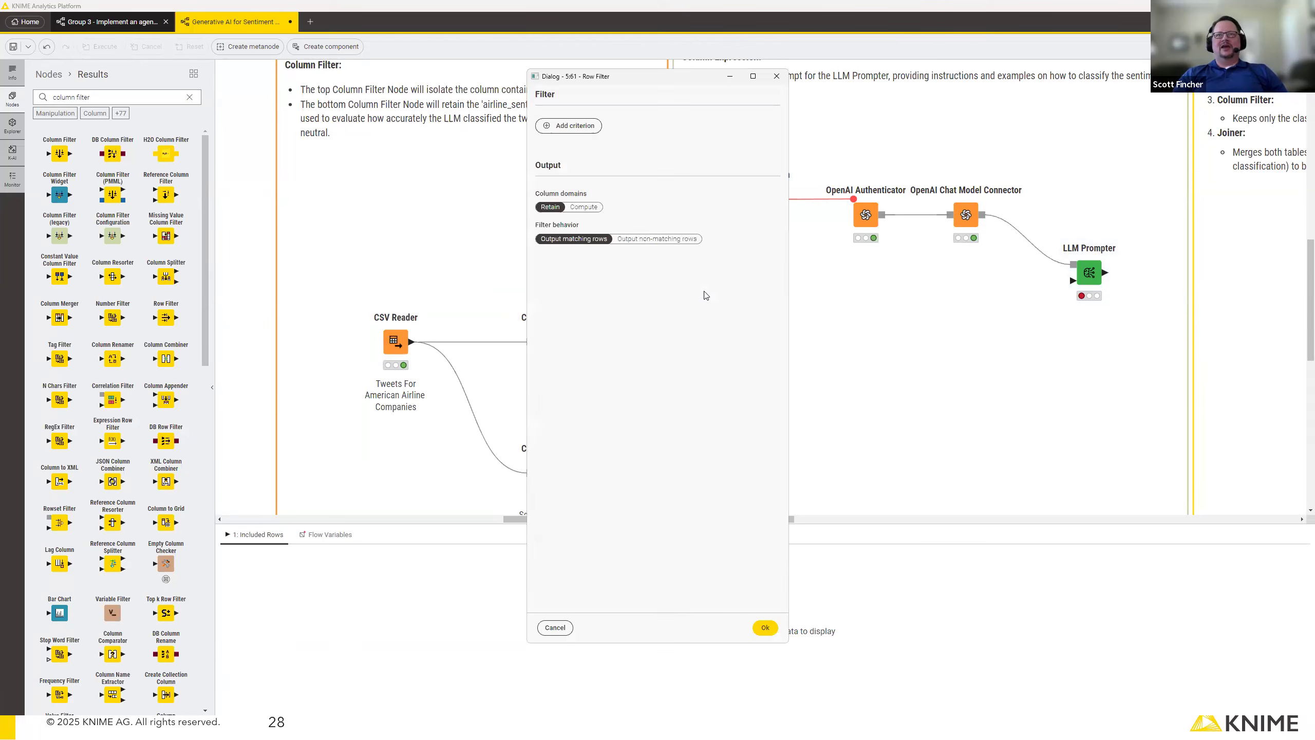
pyautogui.click(585, 126)
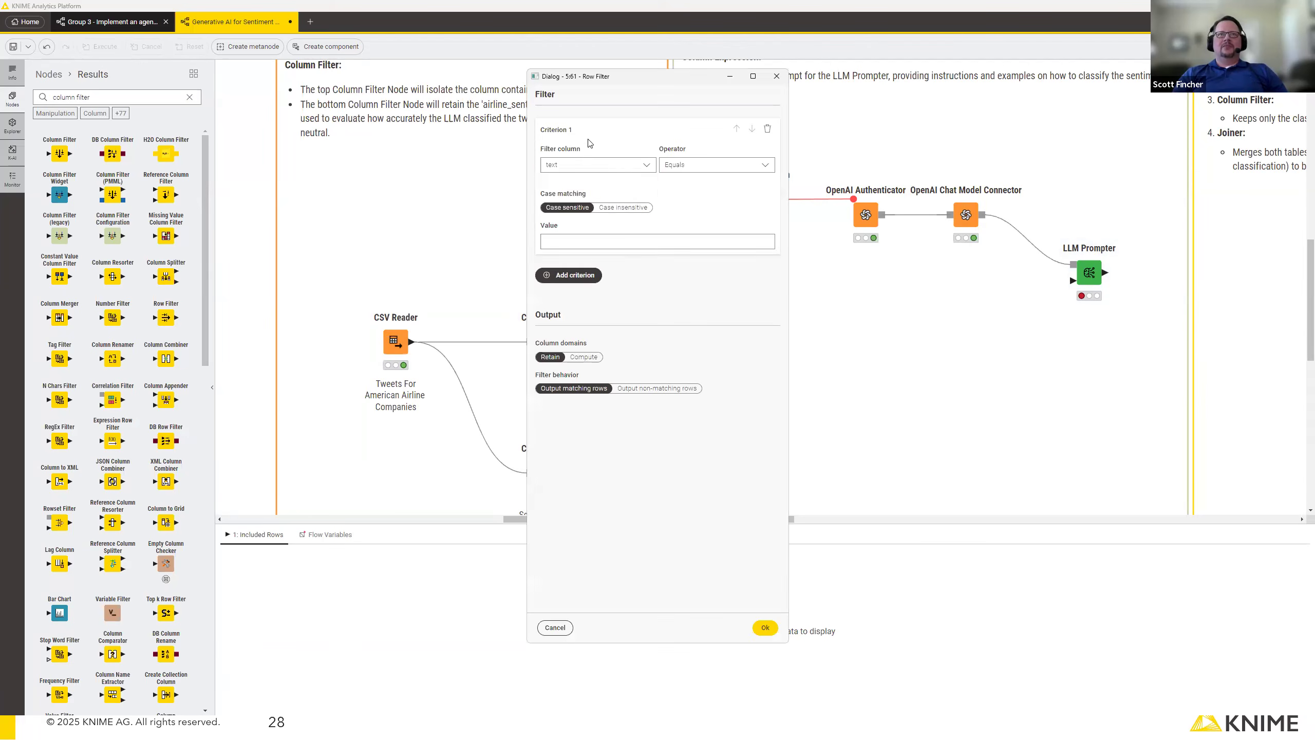
pyautogui.click(621, 167)
pyautogui.click(638, 188)
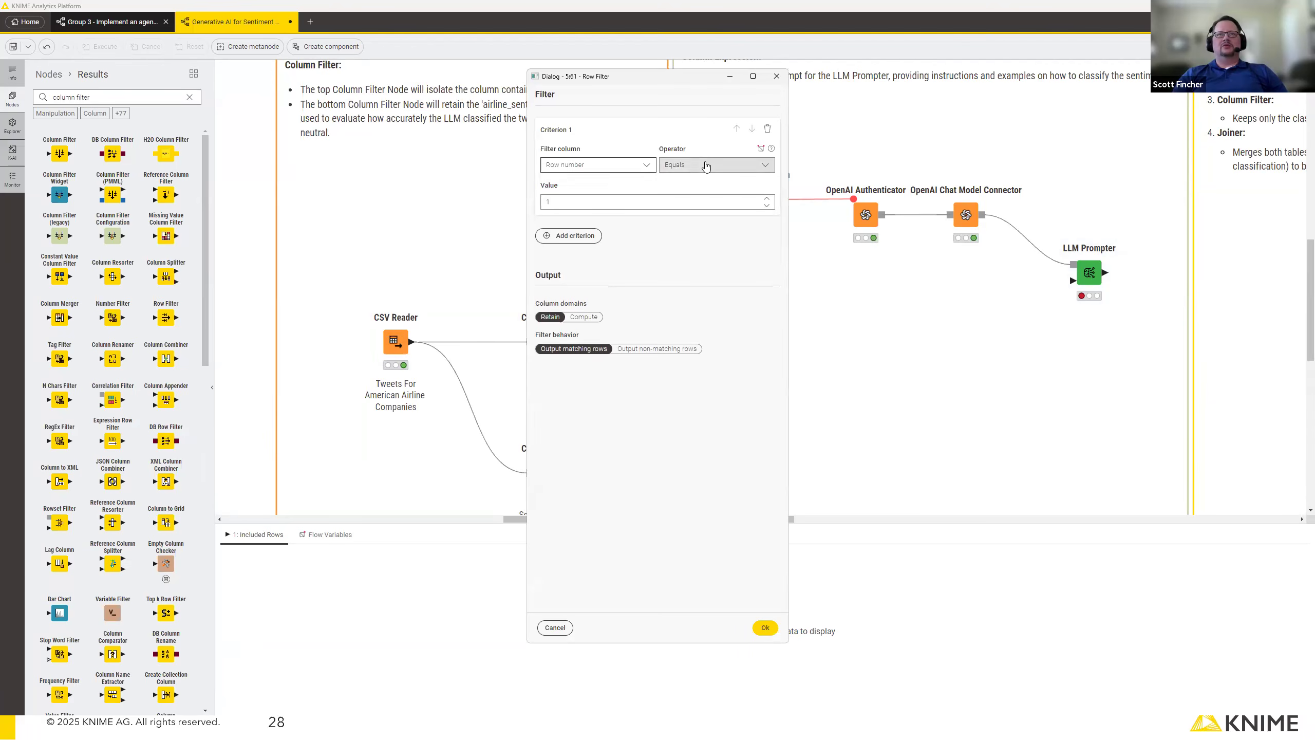
pyautogui.click(706, 164)
pyautogui.click(713, 211)
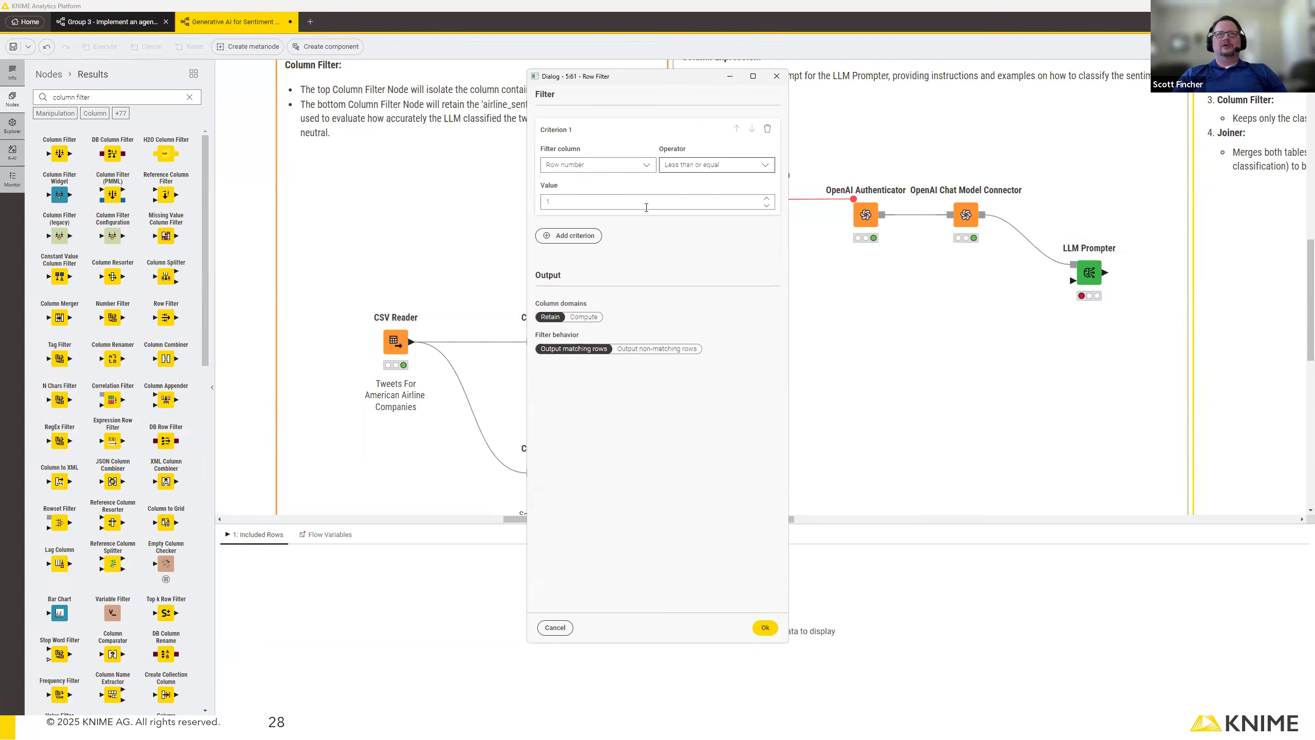
pyautogui.click(600, 201)
pyautogui.write('200')
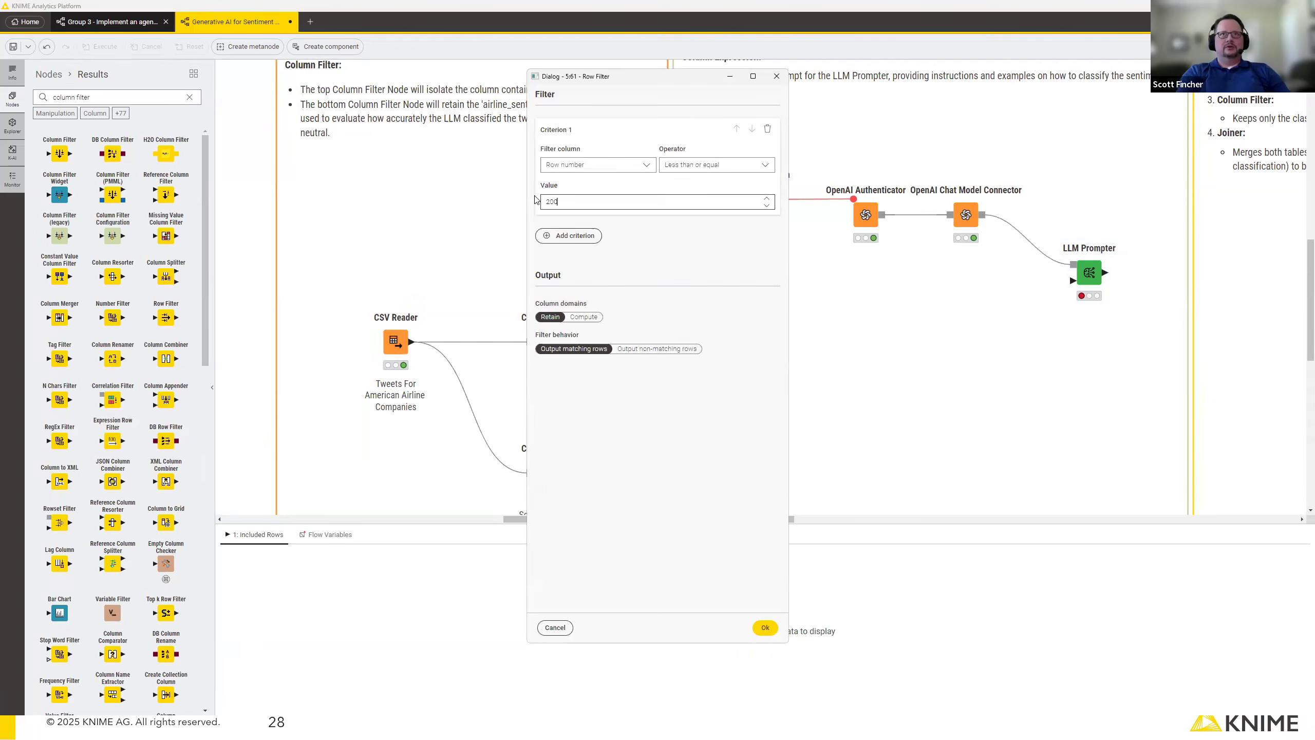
pyautogui.click(765, 627)
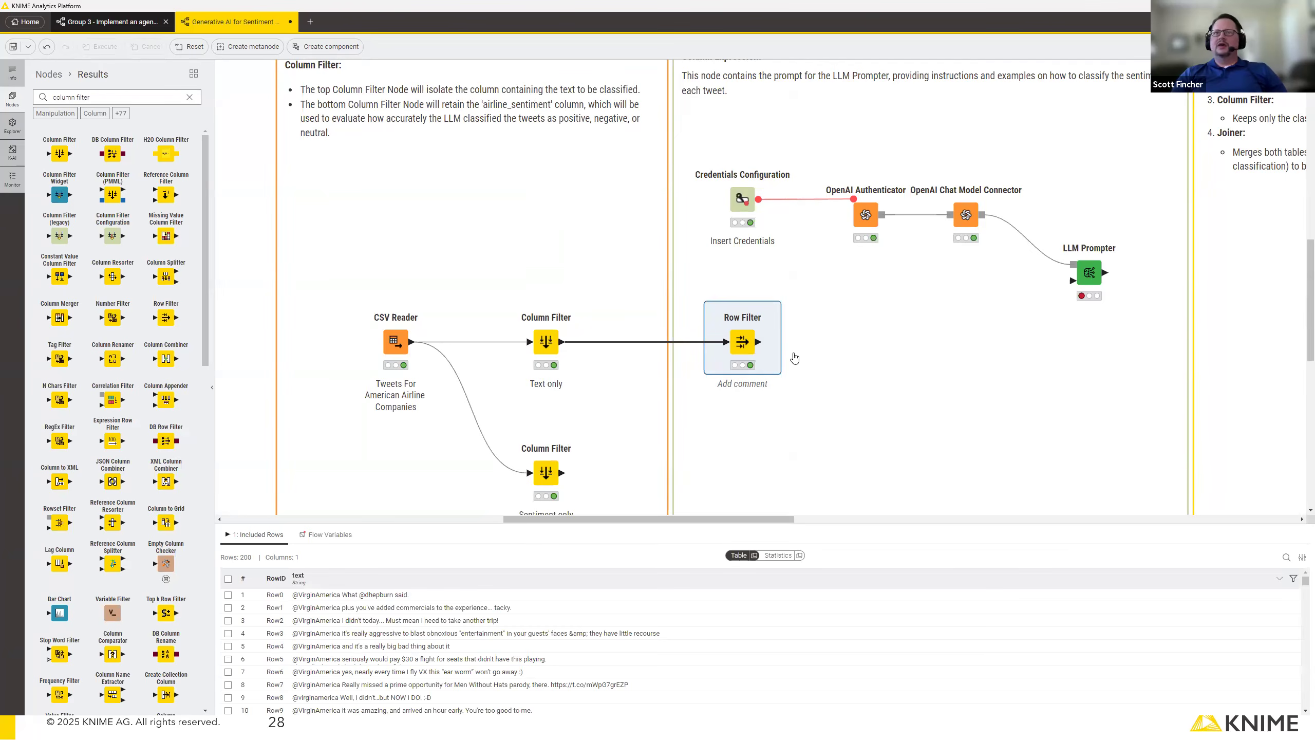
# Add an Expression node connected to the output of the Row Filter.
pyautogui.moveTo(759, 342); pyautogui.dragTo(851, 344)
pyautogui.write('express')
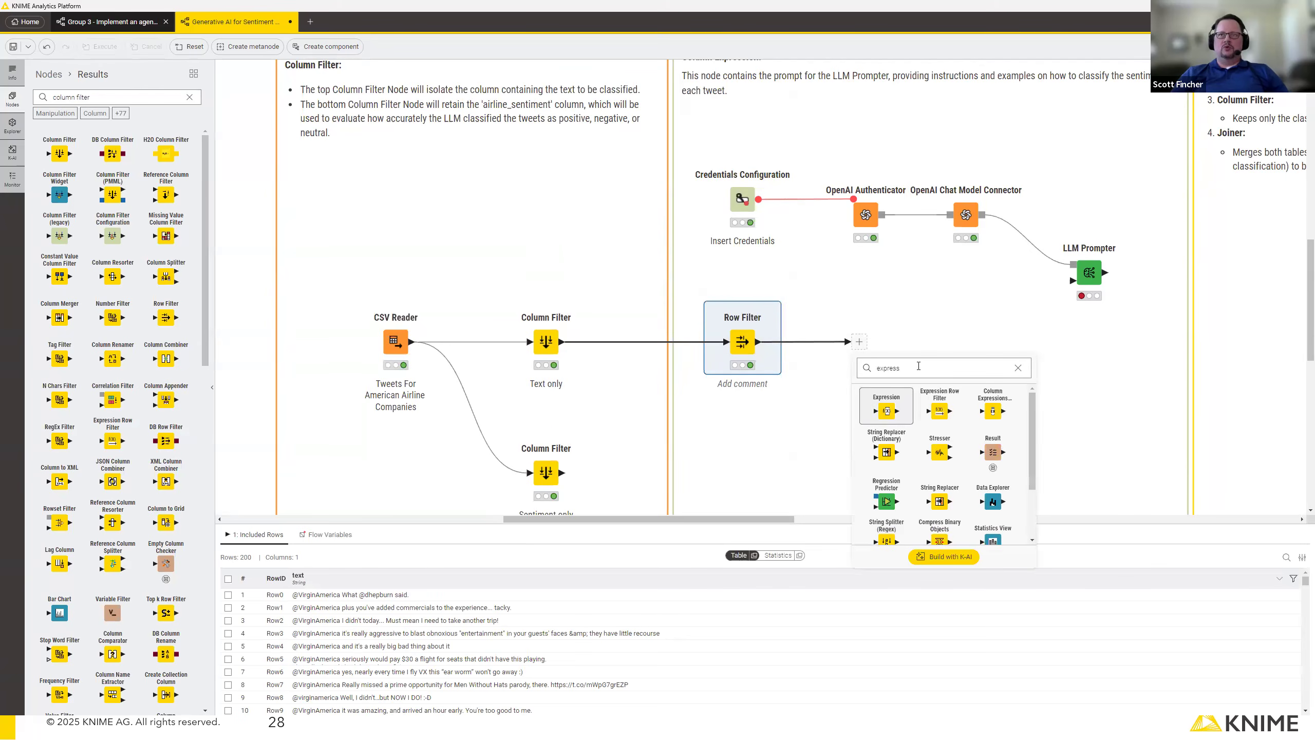
pyautogui.click(887, 408)
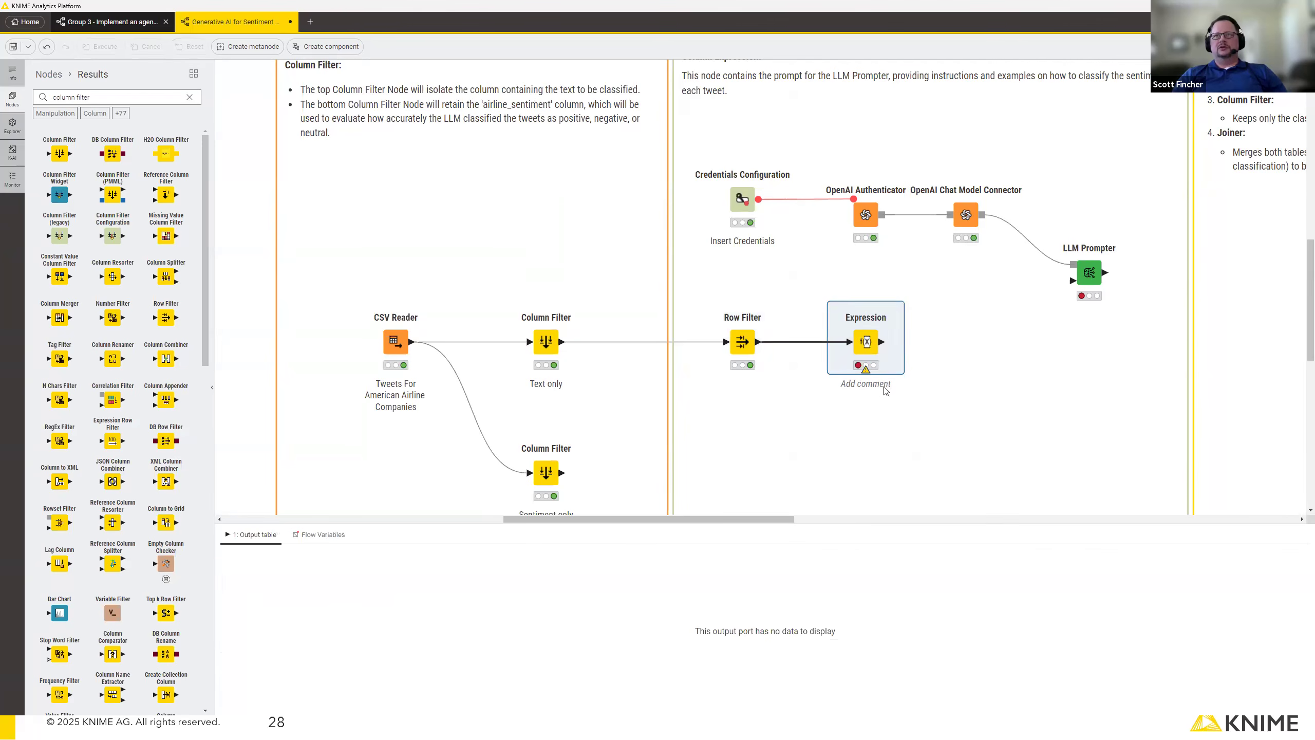
# Open the Expression node's configuration and clear the example comments from its expression editor.
pyautogui.doubleClick(865, 343)
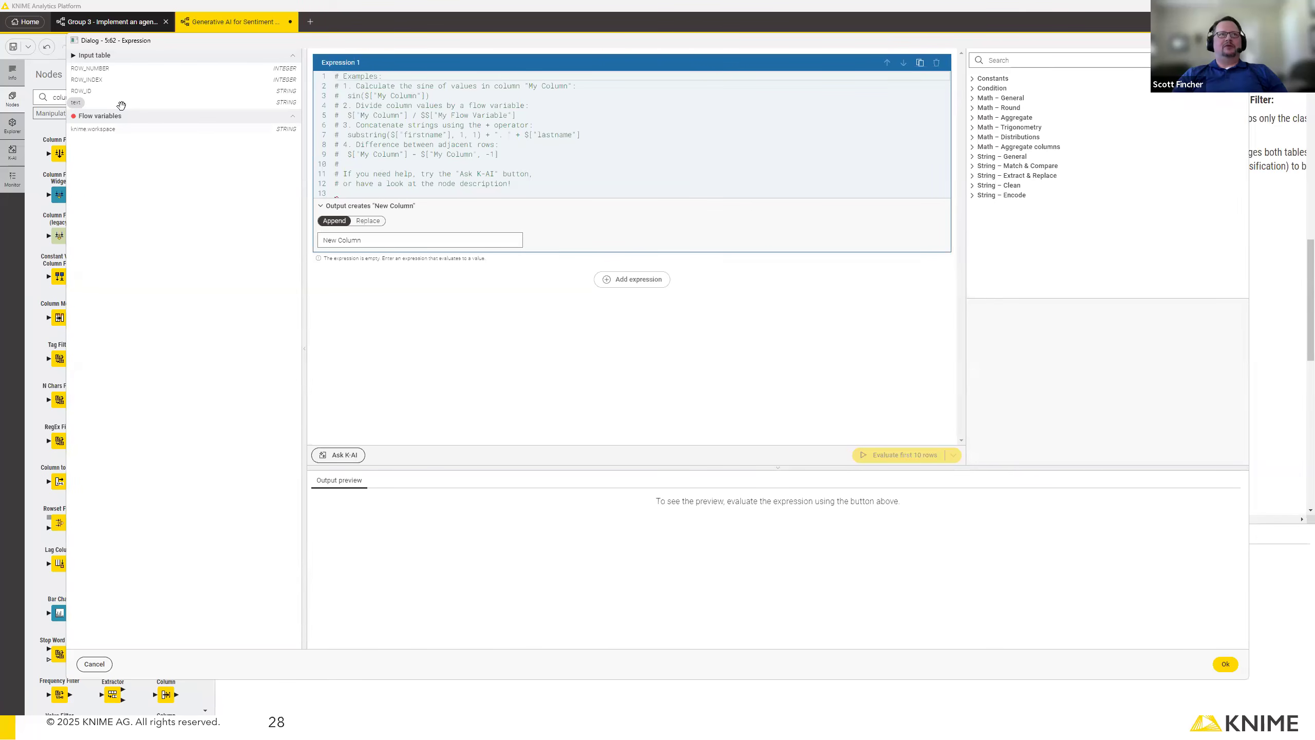
pyautogui.click(513, 183)
pyautogui.moveTo(545, 182); pyautogui.dragTo(334, 79)
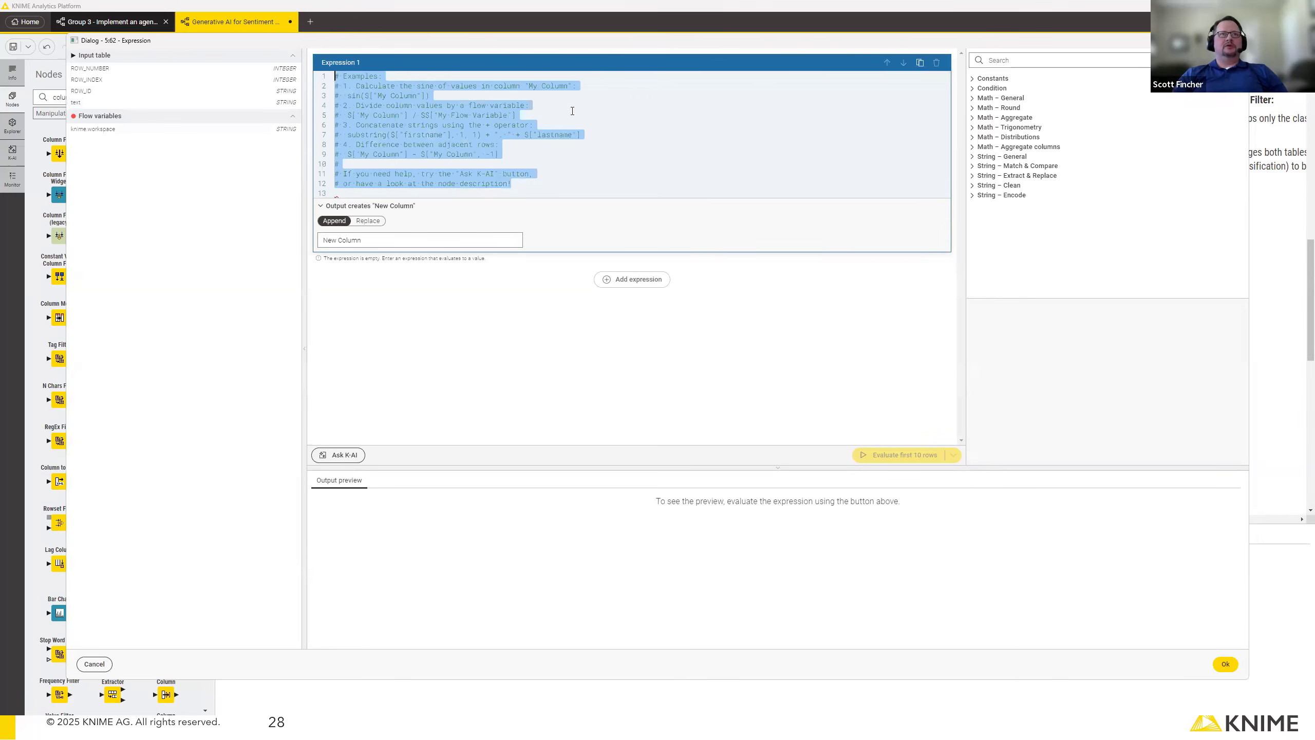
pyautogui.press('BackSpace')
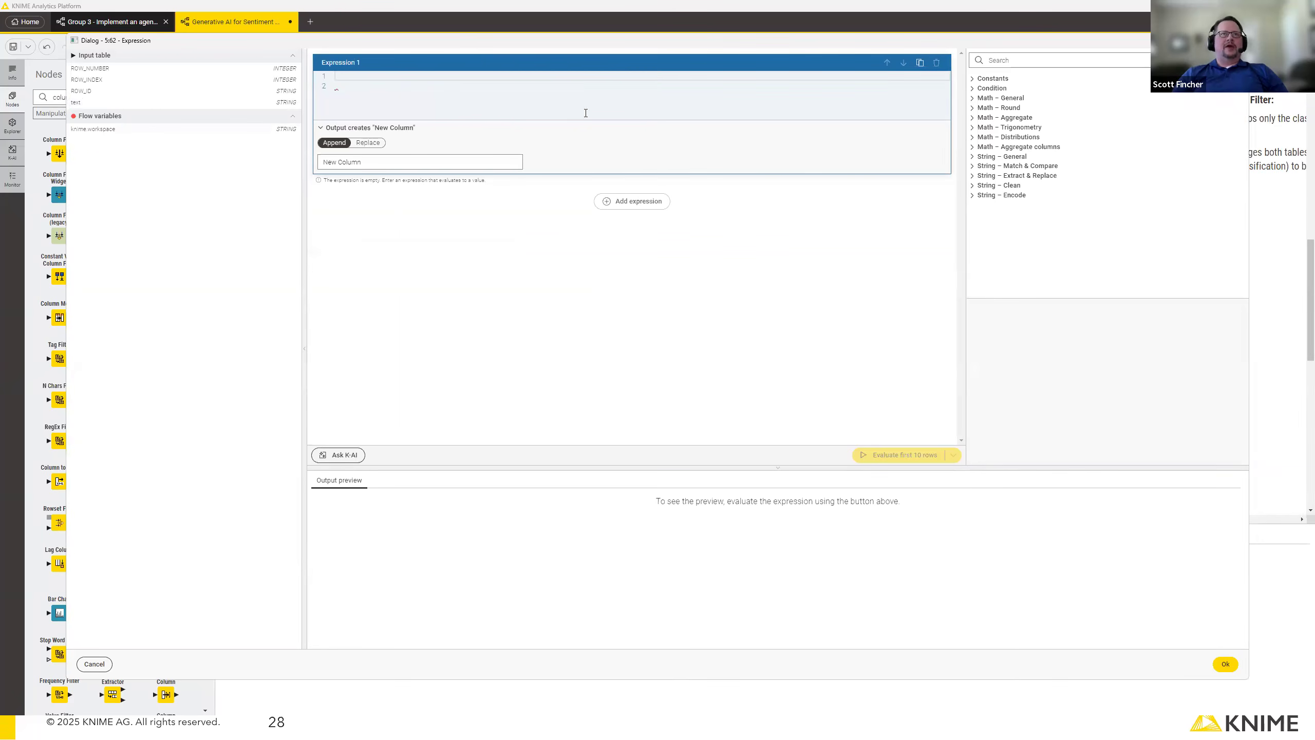
pyautogui.click(586, 113)
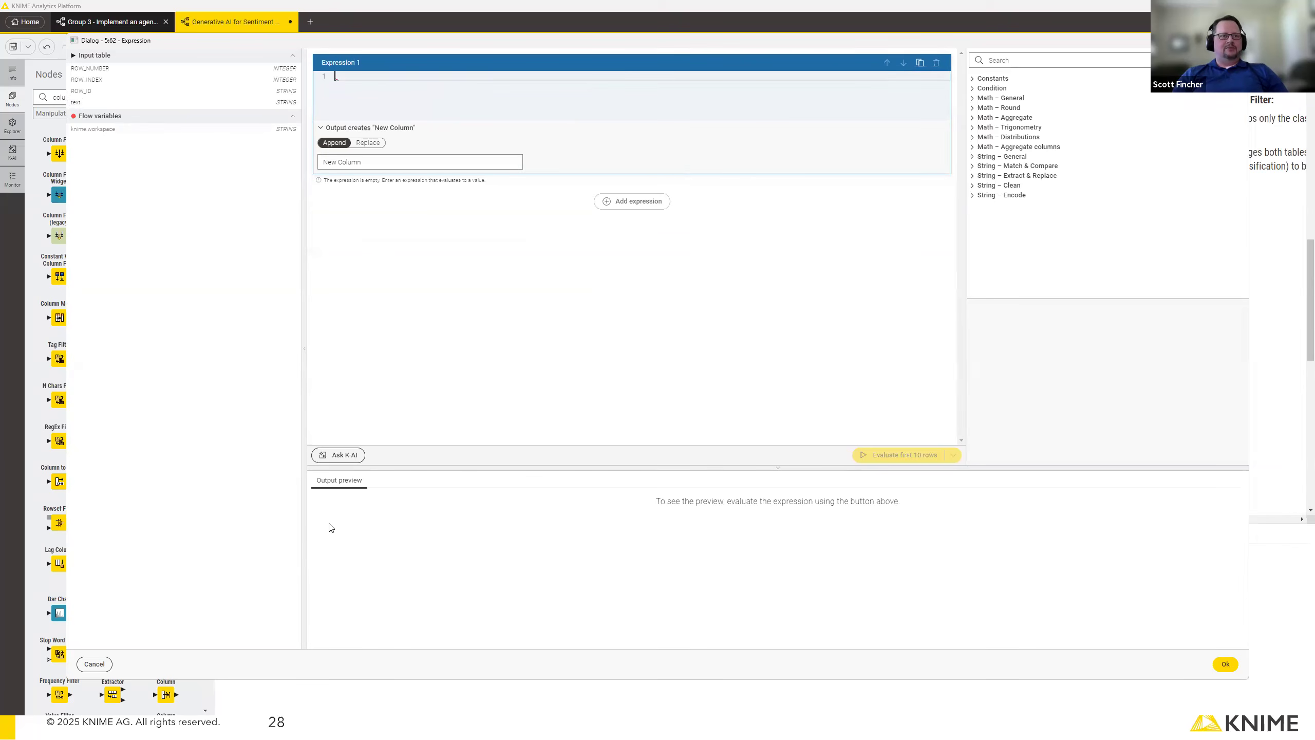
# Copy the sentiment classification prompt, through its Expected Output lines, from the Notepad++ file "new 4" into the Expression node's editor.
pyautogui.hotkey('alt', 'Tab')
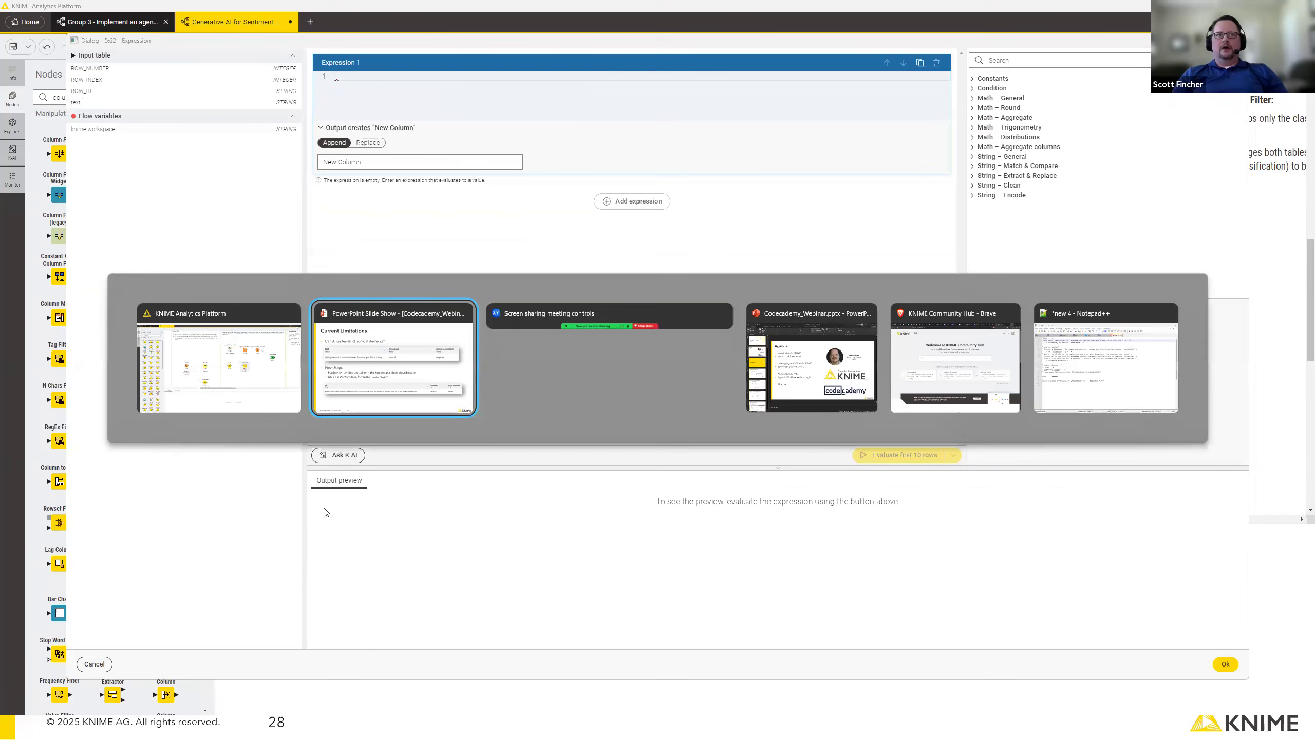
pyautogui.hotkey('alt', 'Tab')
pyautogui.hotkey('alt', 'Tab')
pyautogui.hotkey('alt', 'Tab')
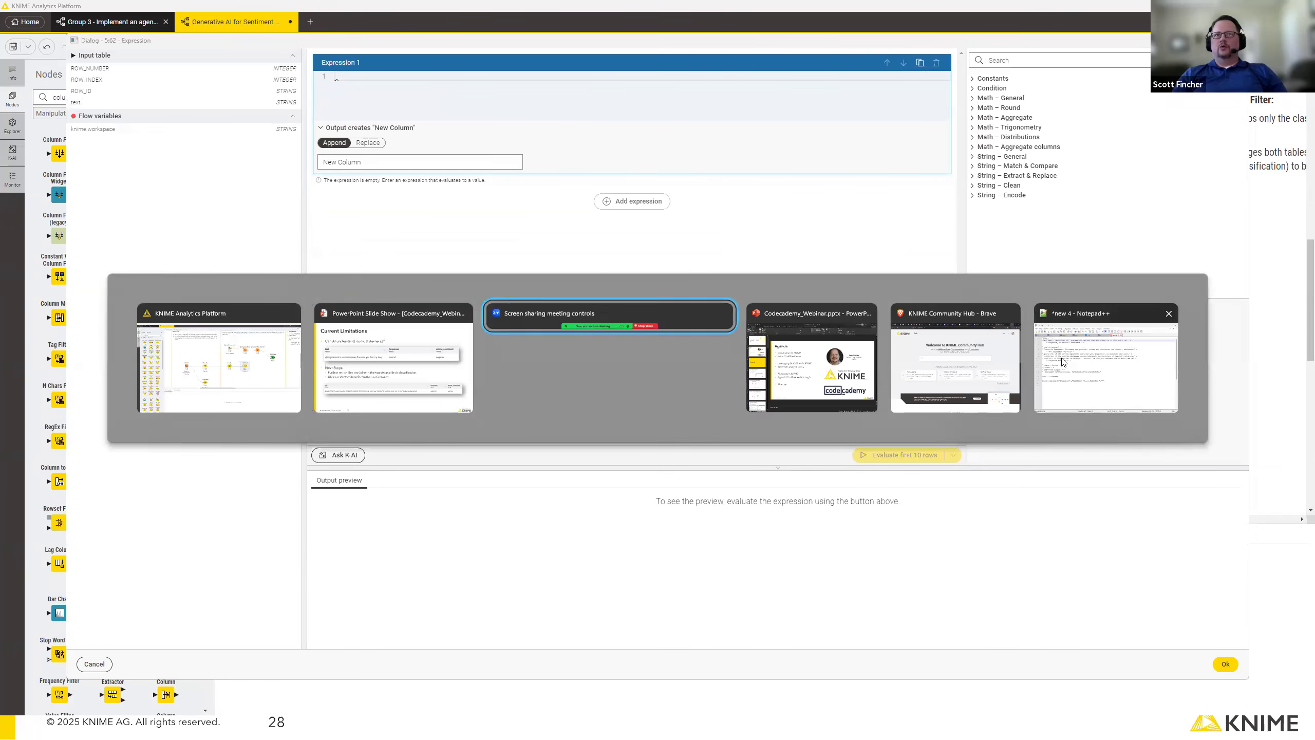
pyautogui.hotkey('alt', 'Tab')
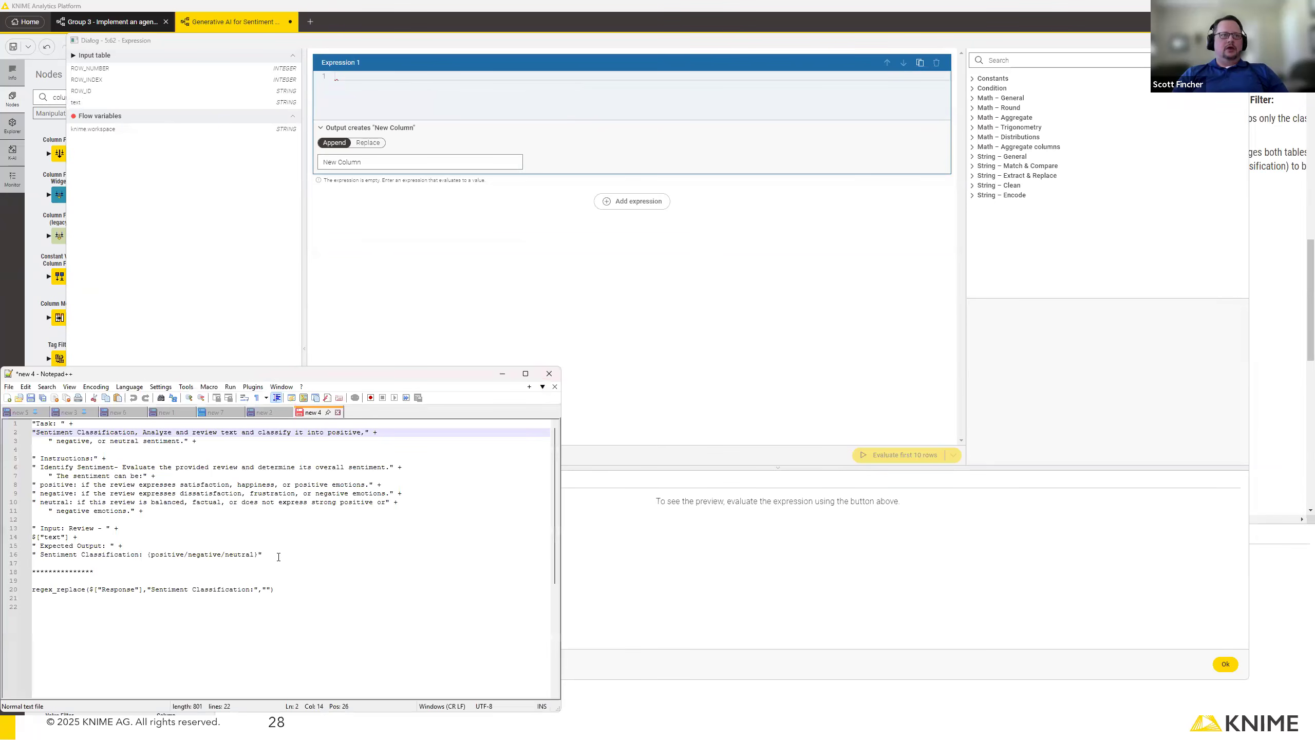
pyautogui.moveTo(31, 450); pyautogui.dragTo(21, 423)
pyautogui.hotkey('ctrl', 'c')
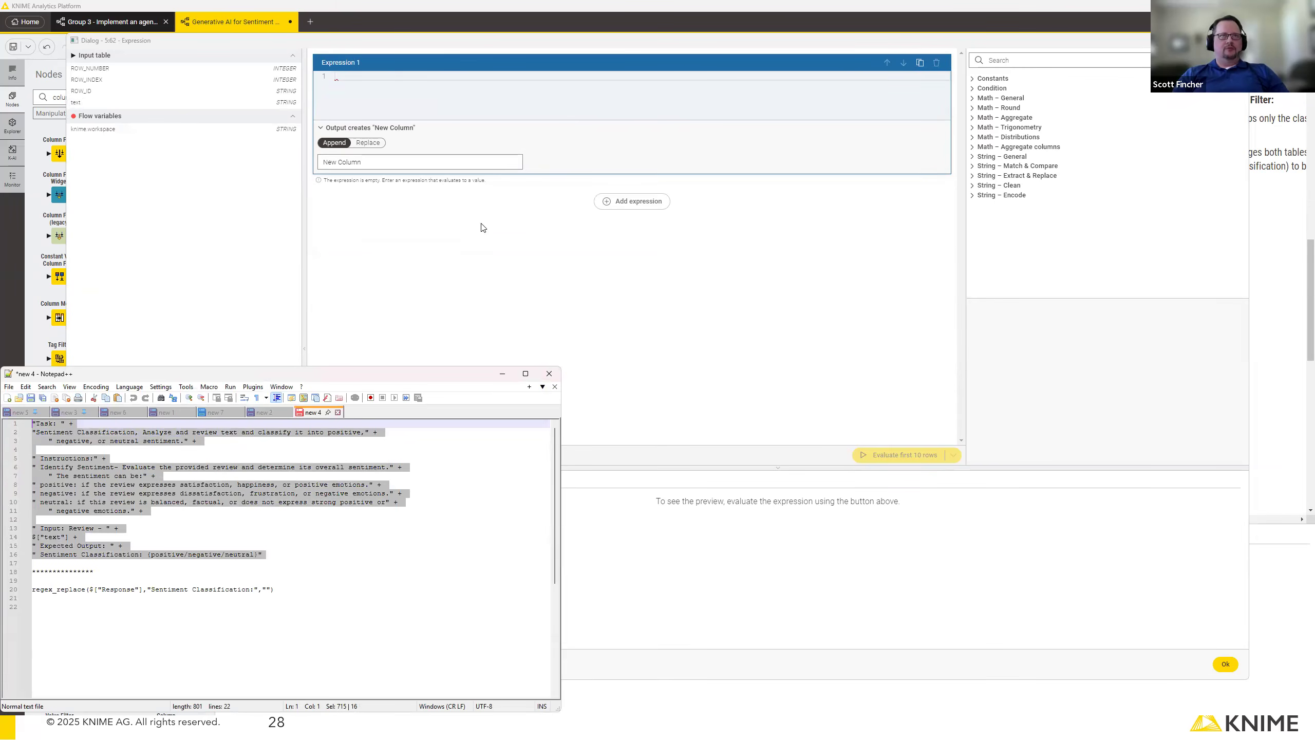
pyautogui.click(397, 76)
pyautogui.hotkey('ctrl', 'v')
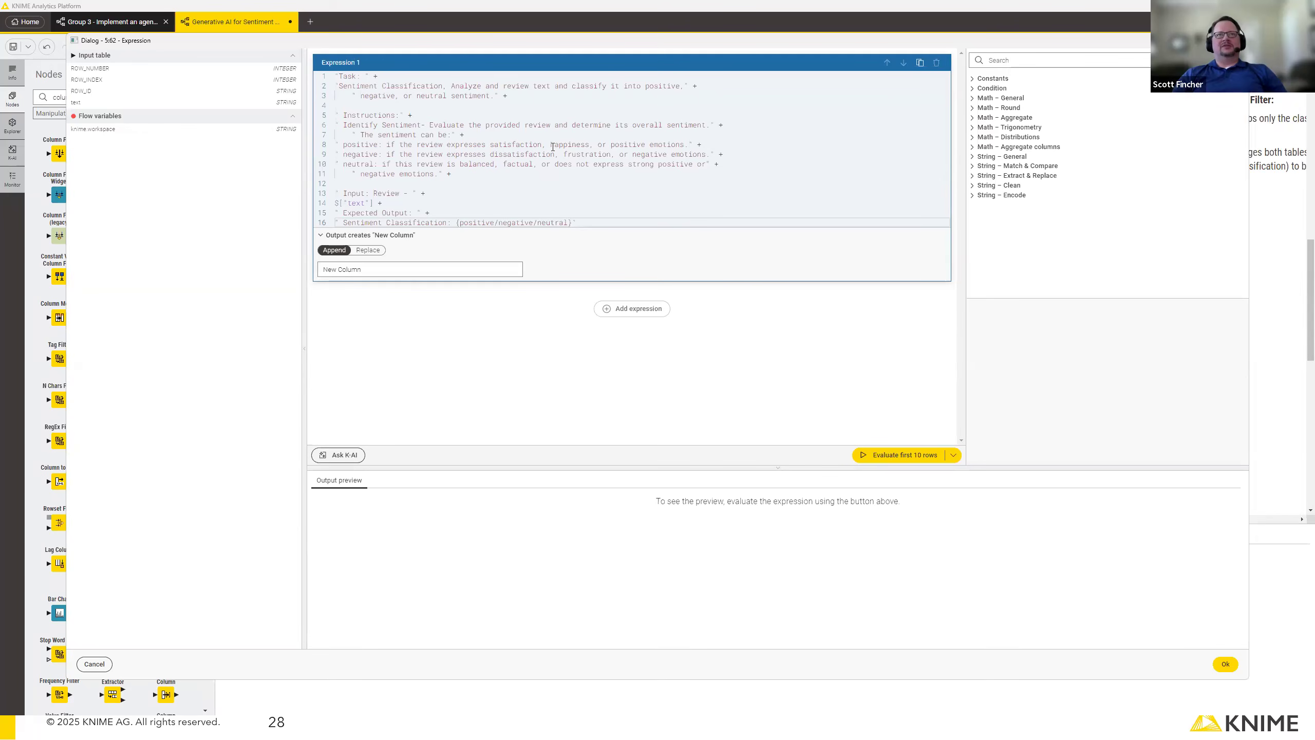
# Review the prompt's sentiment definitions, the $["text"] column reference and the expected Sentiment Classification output line.
pyautogui.moveTo(378, 146); pyautogui.dragTo(343, 145)
pyautogui.click(461, 176)
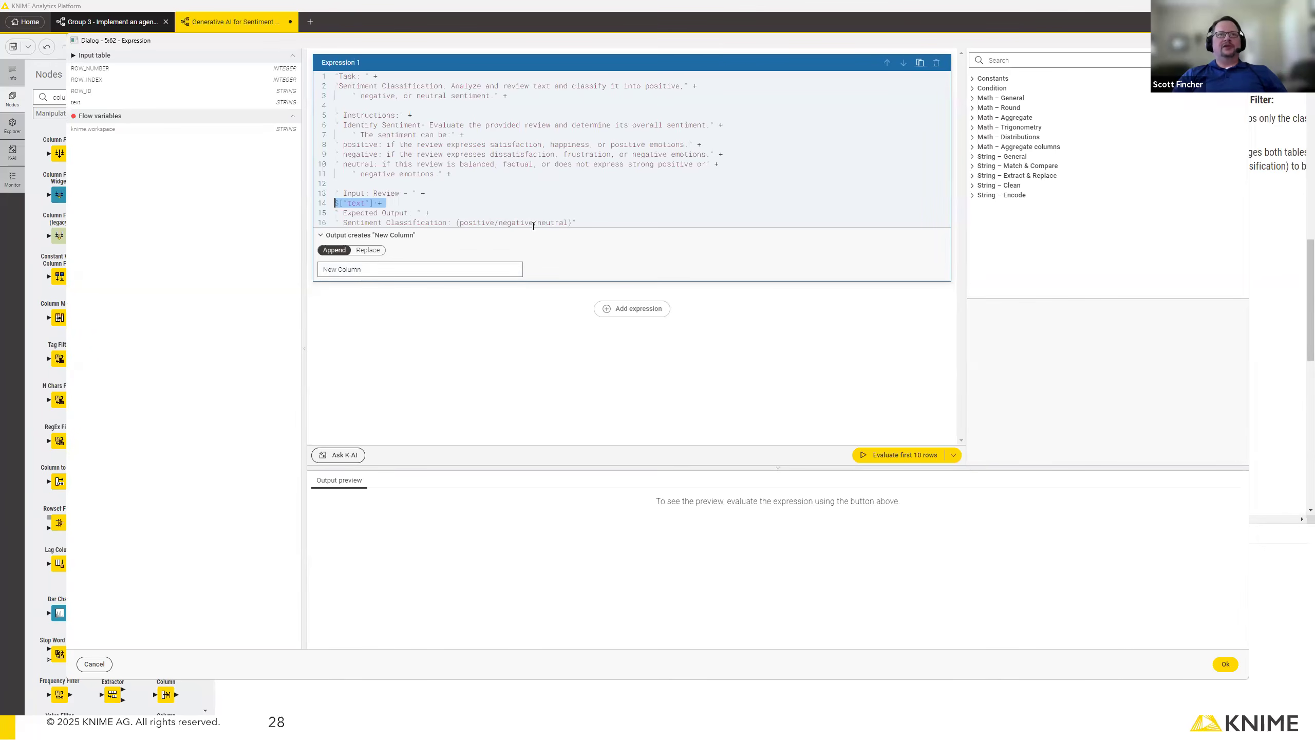
pyautogui.click(409, 204)
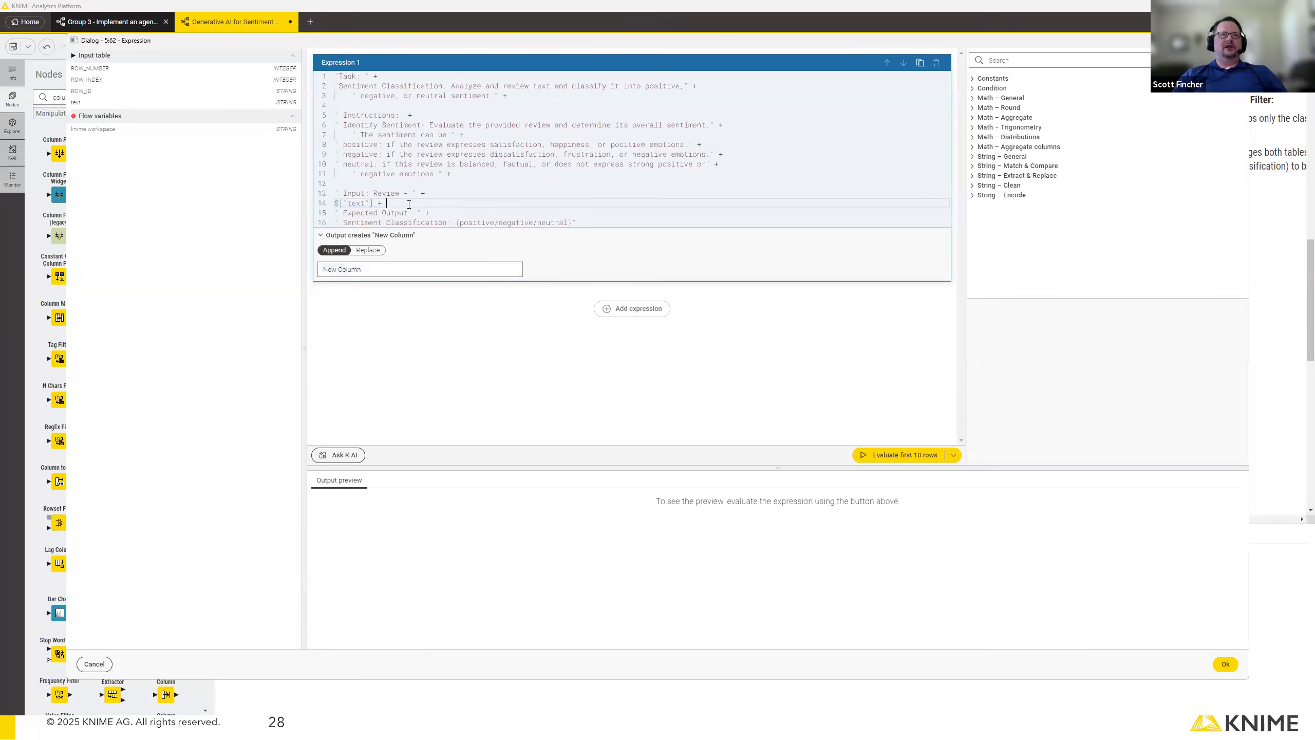
pyautogui.hotkey('shift', 'Home')
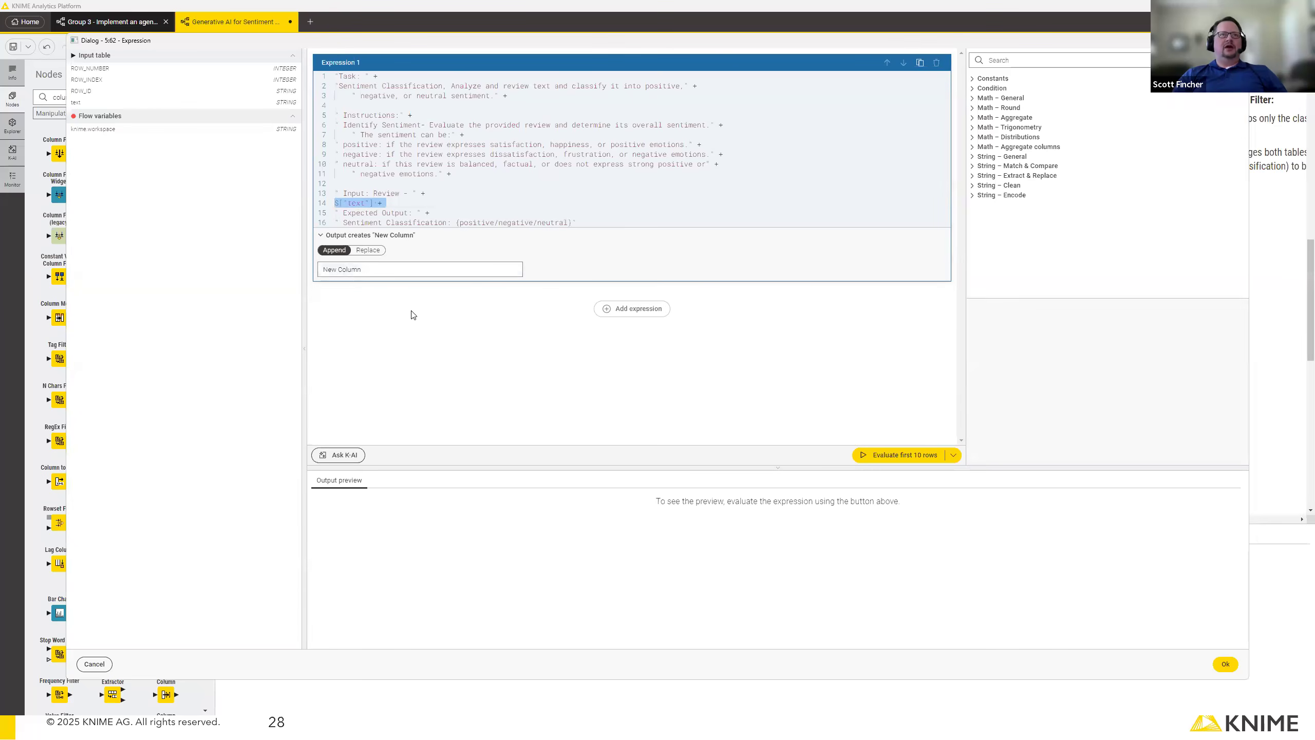
pyautogui.click(600, 222)
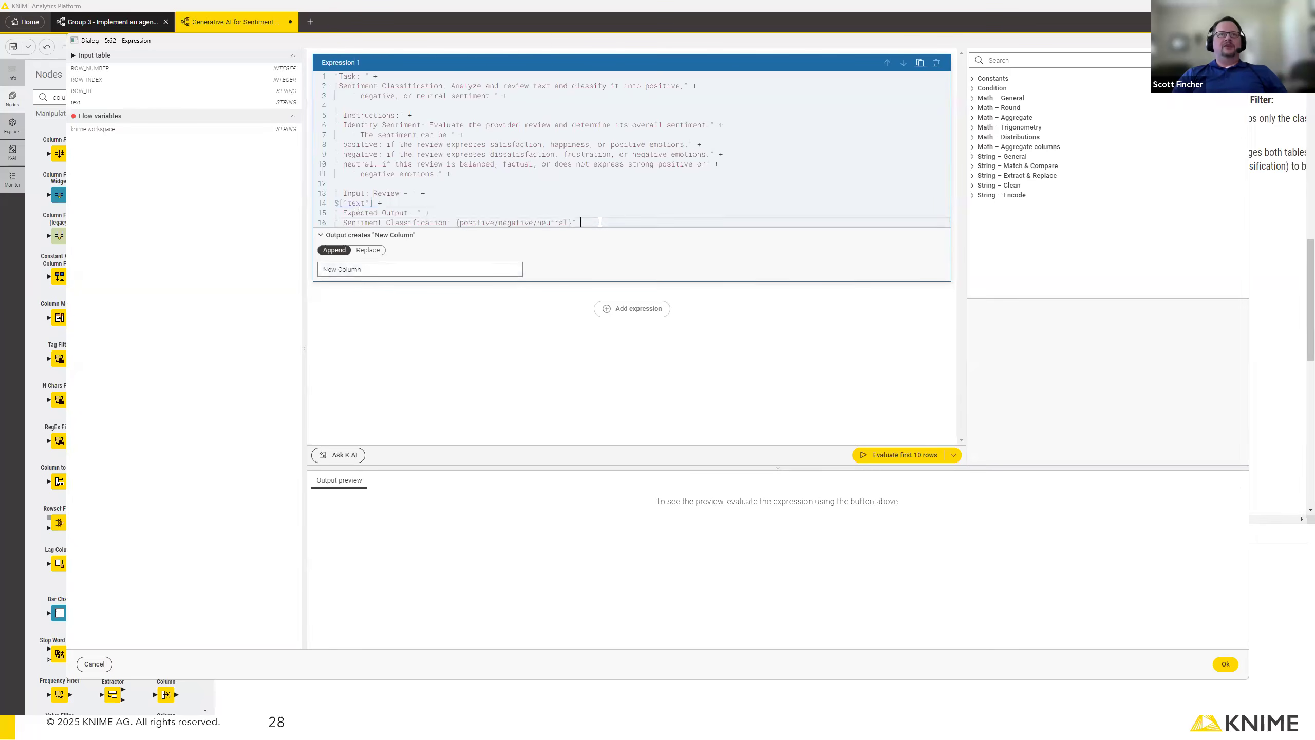
pyautogui.moveTo(580, 222); pyautogui.dragTo(338, 223)
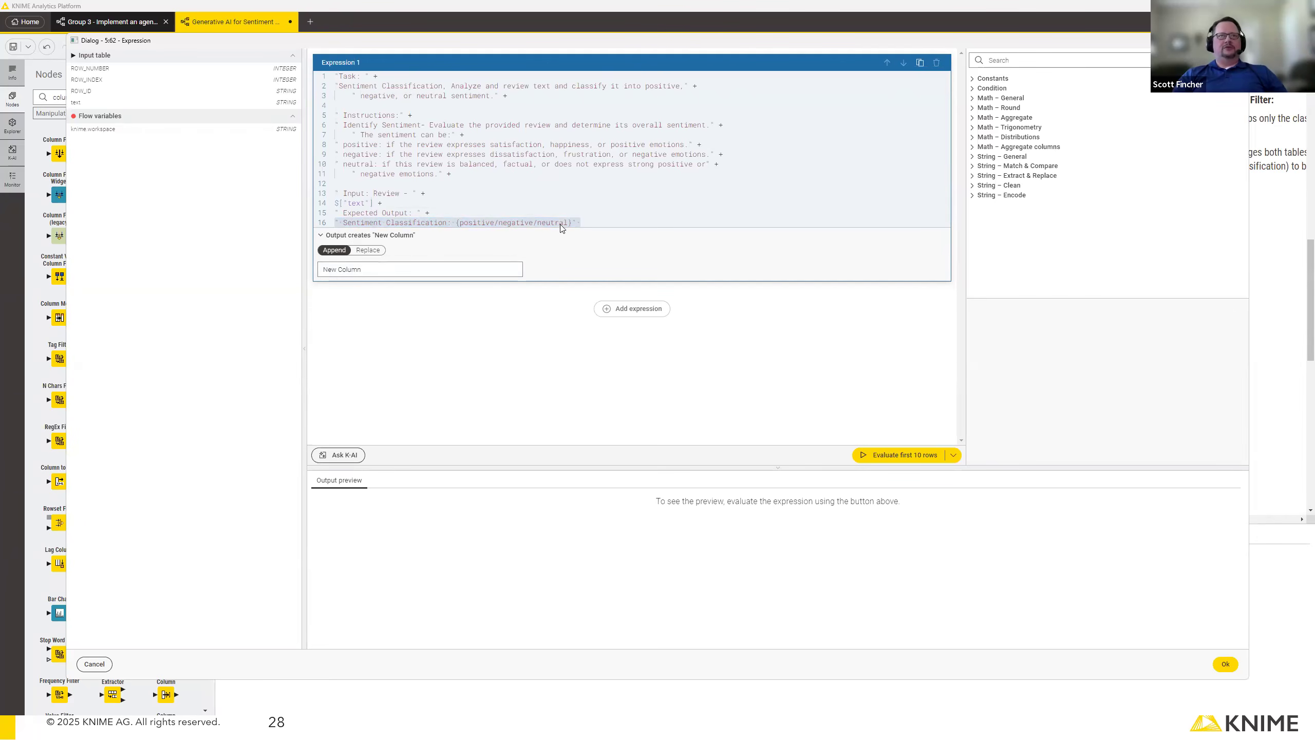
# Name the appended output column "Prompt", evaluate the first 10 rows, and enlarge the preview rows to inspect the generated prompts.
pyautogui.moveTo(382, 270); pyautogui.dragTo(305, 274)
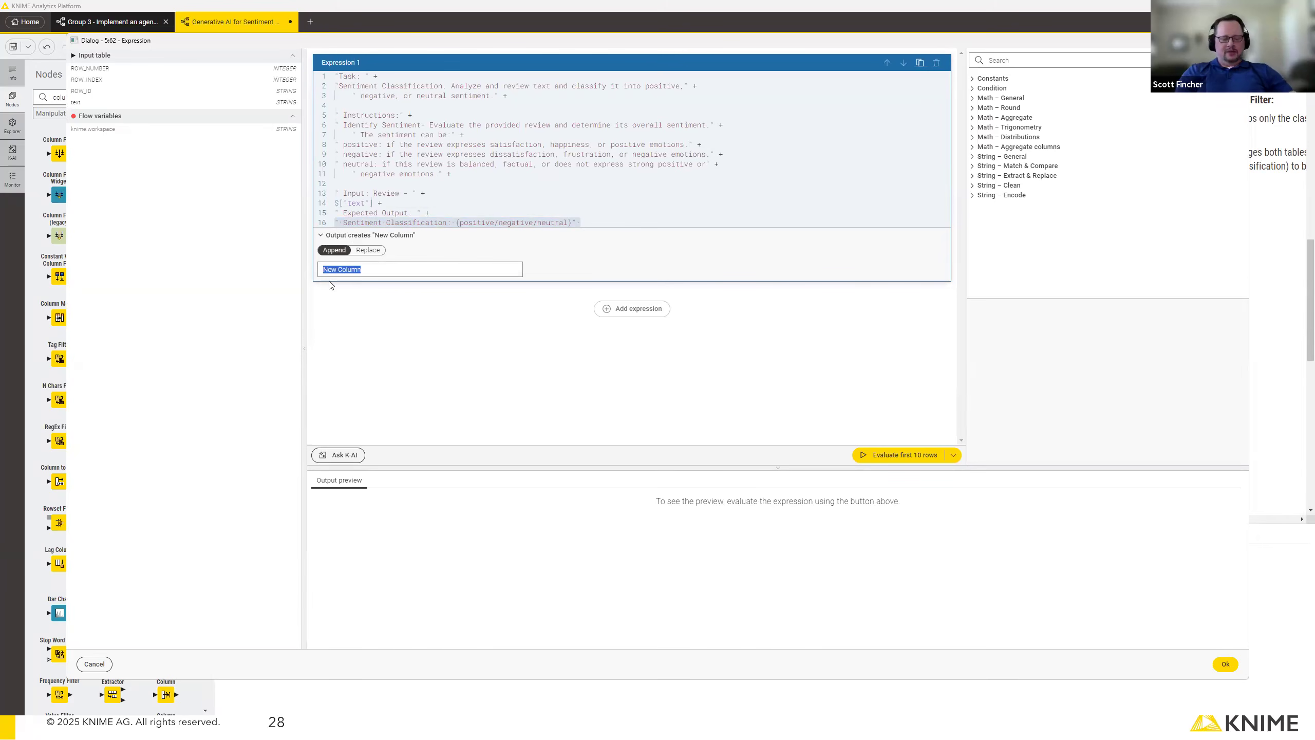
pyautogui.write('Prompt')
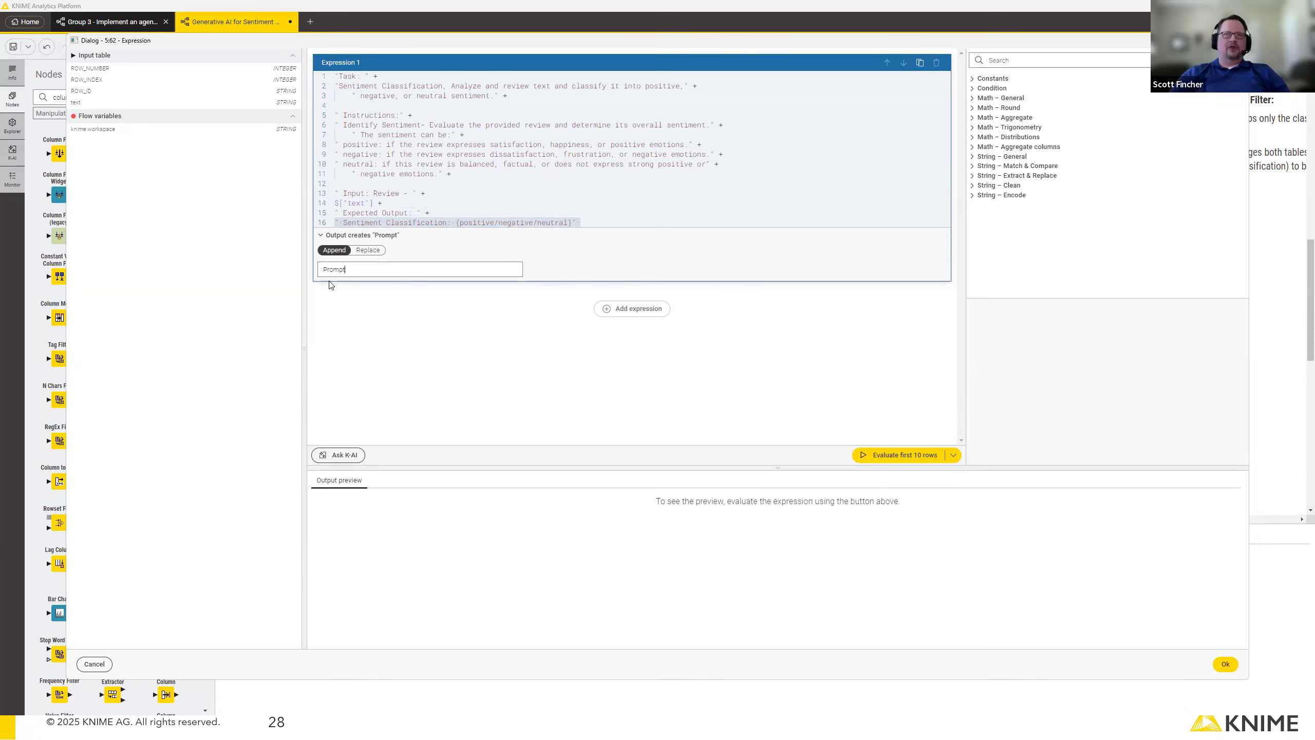
pyautogui.click(904, 458)
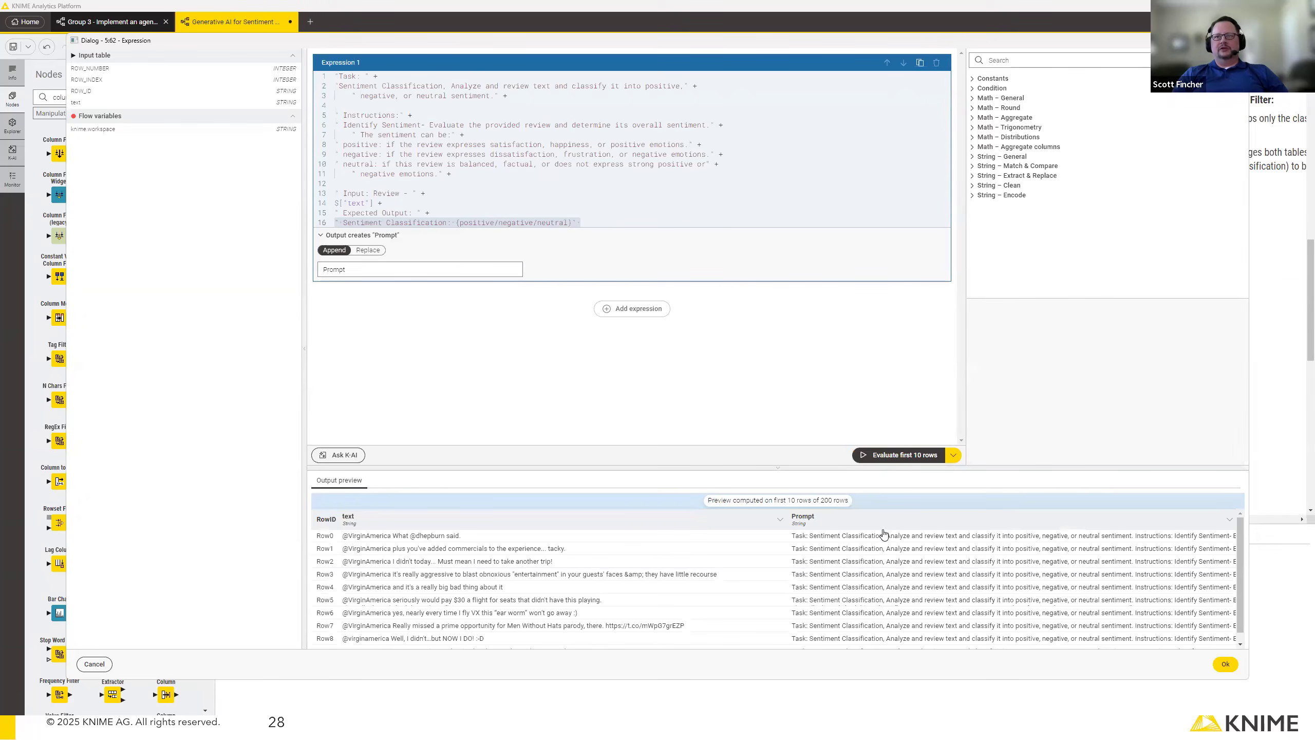
pyautogui.moveTo(880, 541); pyautogui.dragTo(910, 566)
pyautogui.click(976, 571)
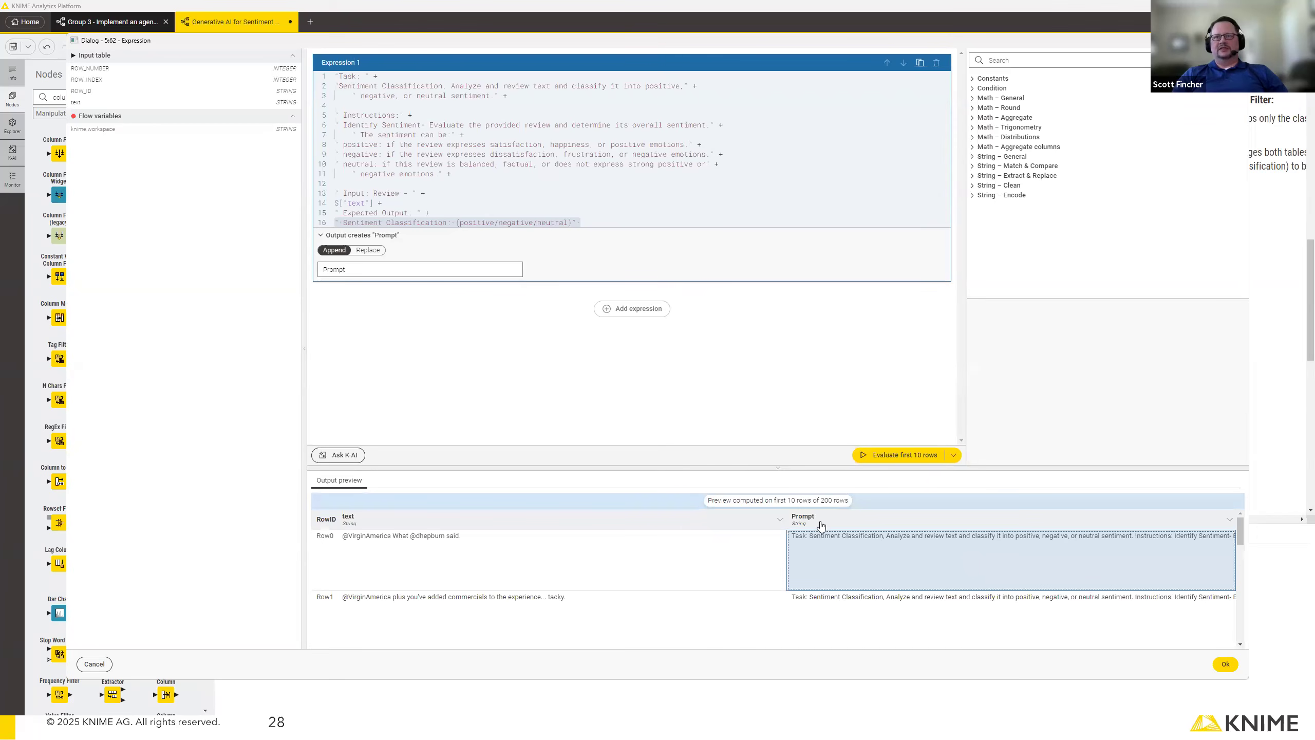
# Open the K-AI coding assistant, accept its disclaimer, and dismiss the assistant.
pyautogui.click(352, 457)
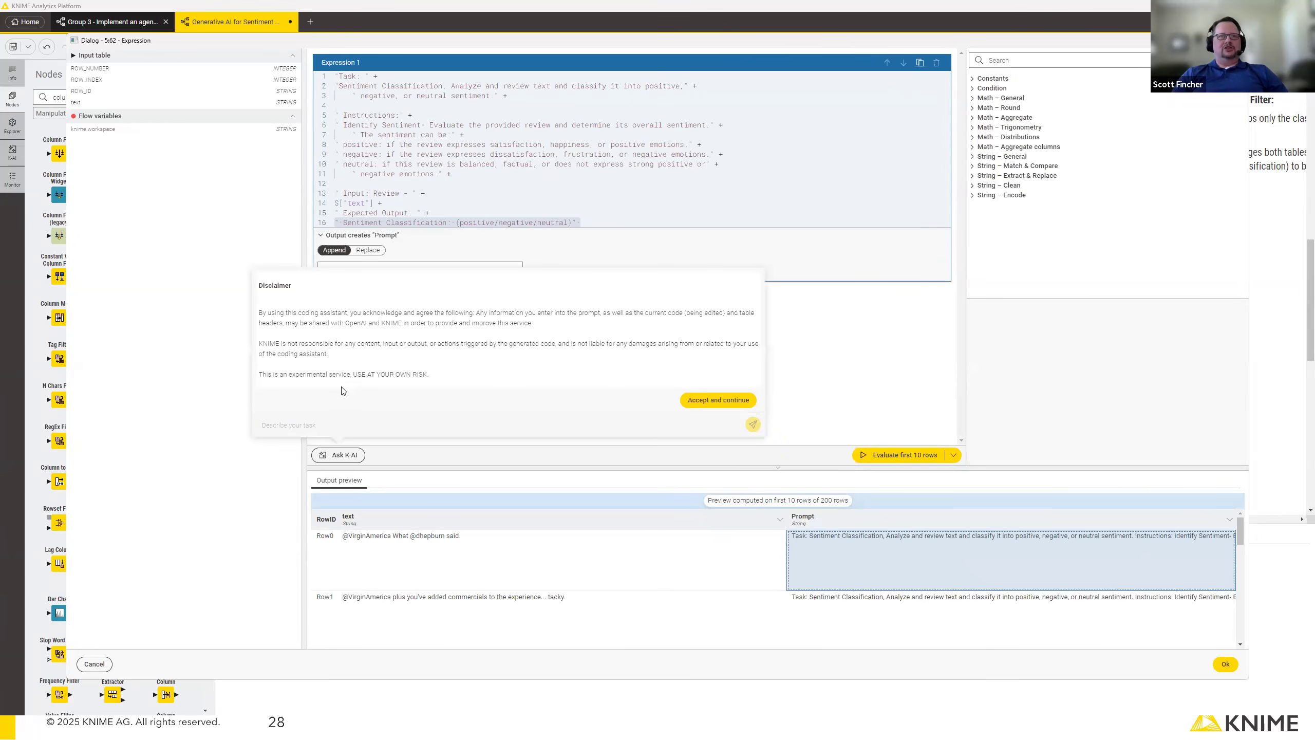
pyautogui.click(711, 400)
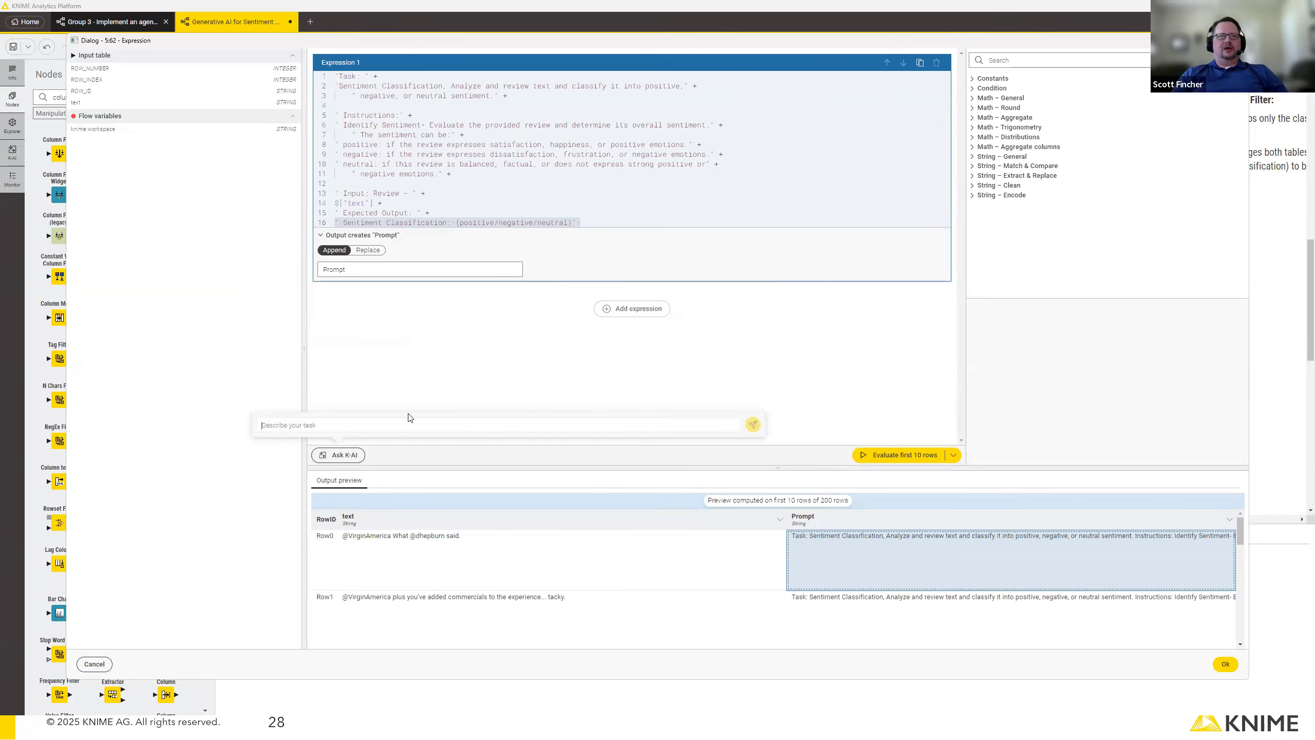
pyautogui.click(757, 384)
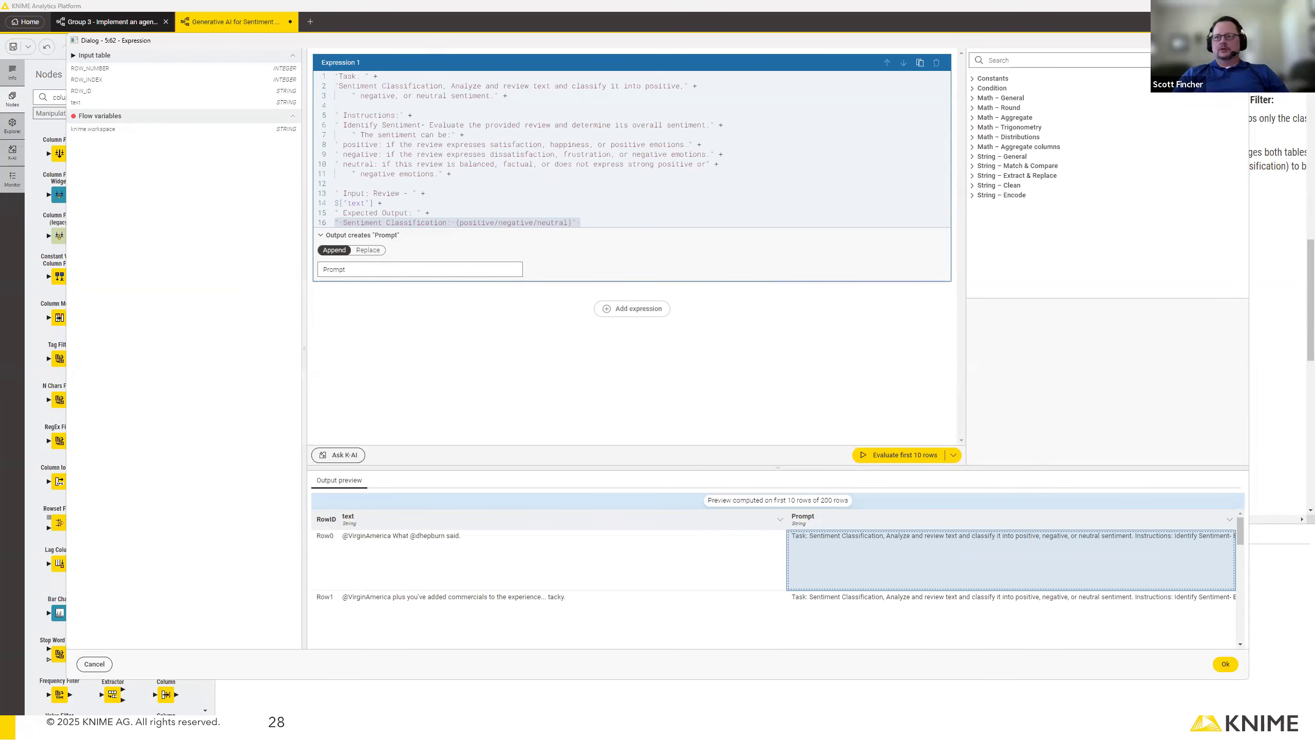
# Apply the expression settings, execute the Expression node, and increase the output table's row height to inspect the prompts.
pyautogui.moveTo(429, 45); pyautogui.dragTo(275, 41)
pyautogui.click(1072, 662)
pyautogui.rightClick(863, 333)
pyautogui.click(881, 374)
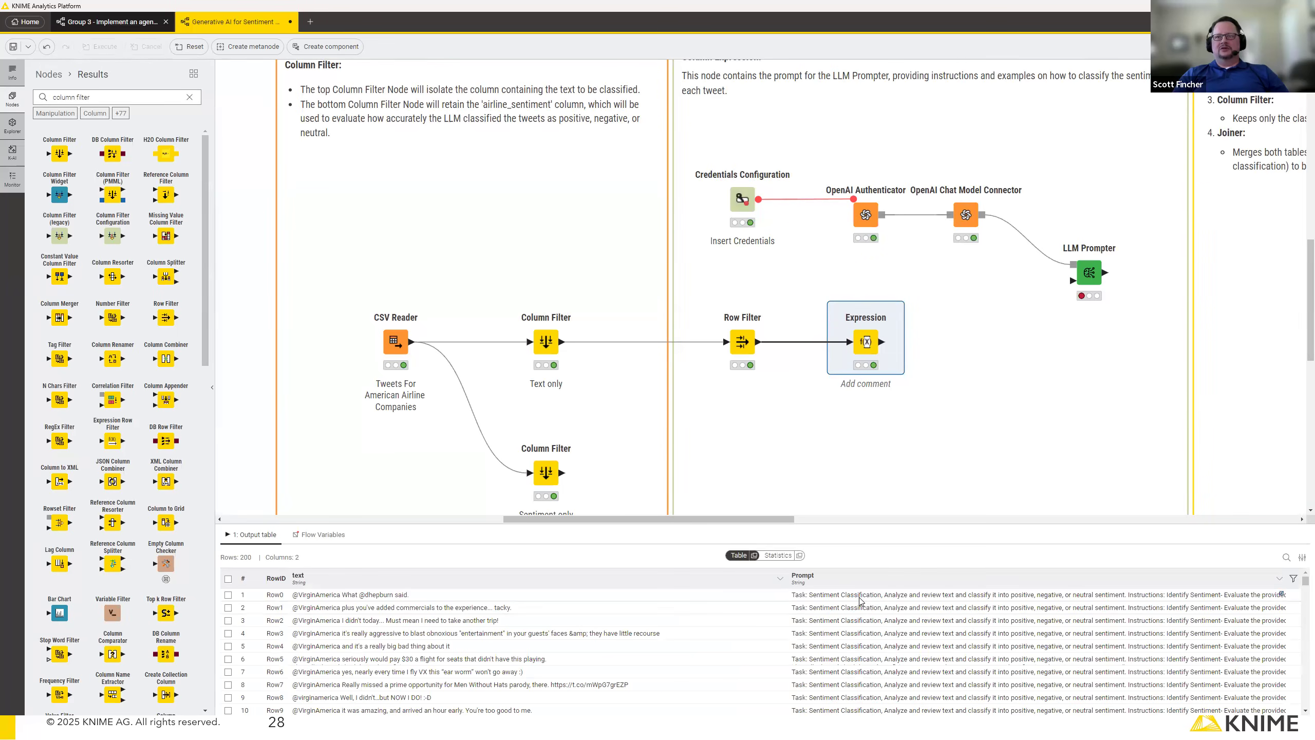
pyautogui.moveTo(859, 599); pyautogui.dragTo(852, 664)
pyautogui.moveTo(1081, 275)
pyautogui.moveTo(745, 654); pyautogui.dragTo(744, 606)
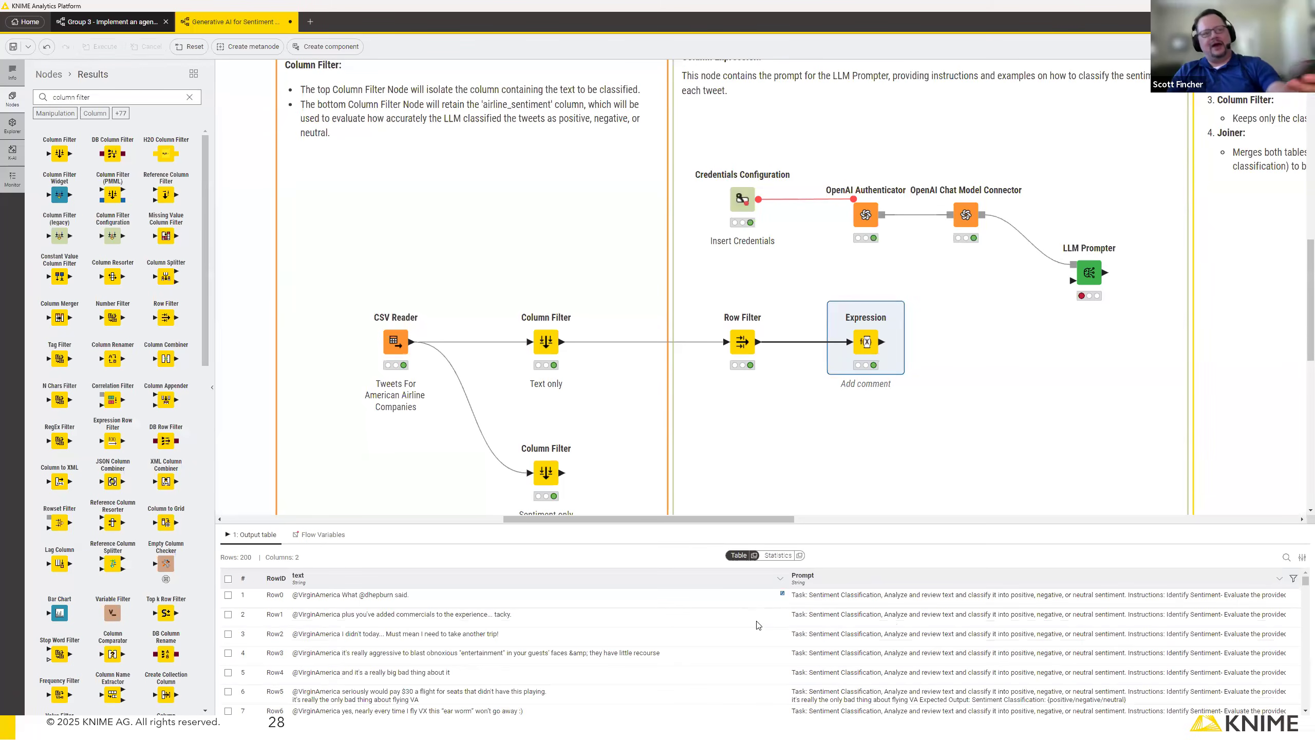
# Connect the Expression output to the LLM Prompter, and execute the prompter with Text as its output format.
pyautogui.moveTo(887, 344)
pyautogui.moveTo(883, 343); pyautogui.dragTo(1073, 281)
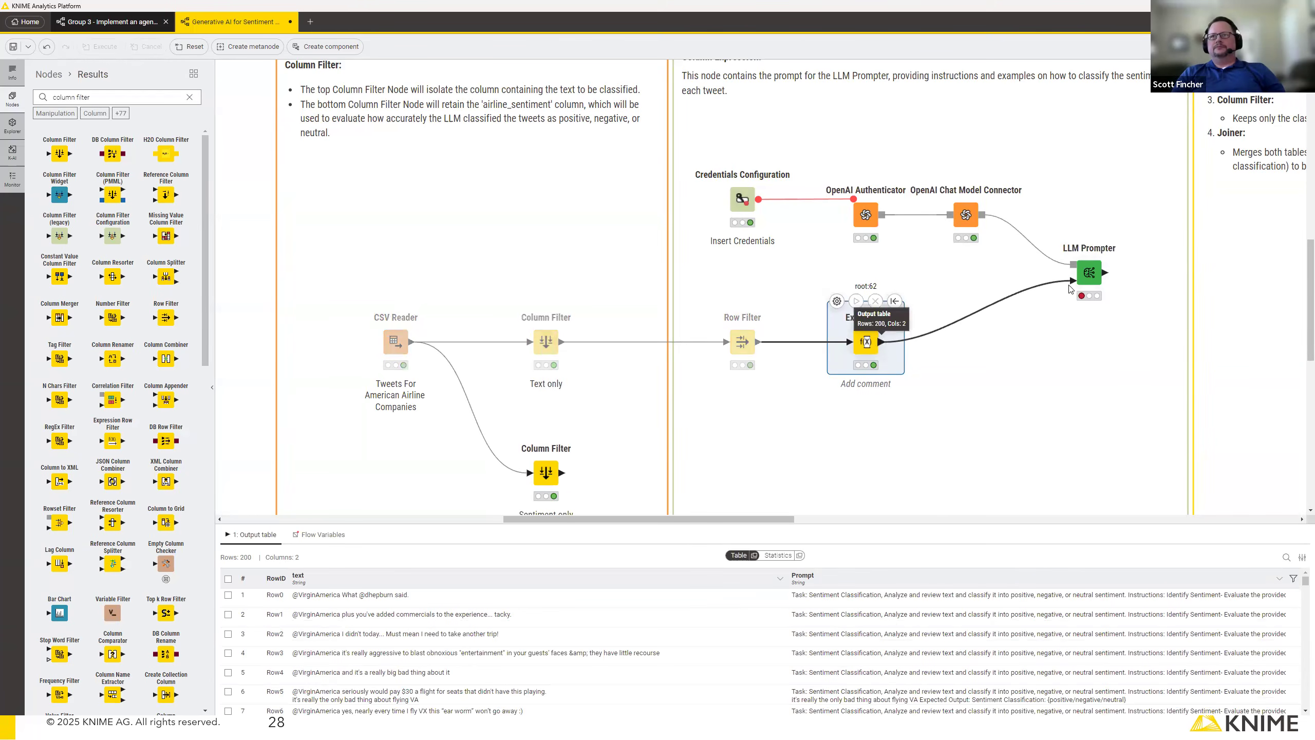
pyautogui.doubleClick(1090, 274)
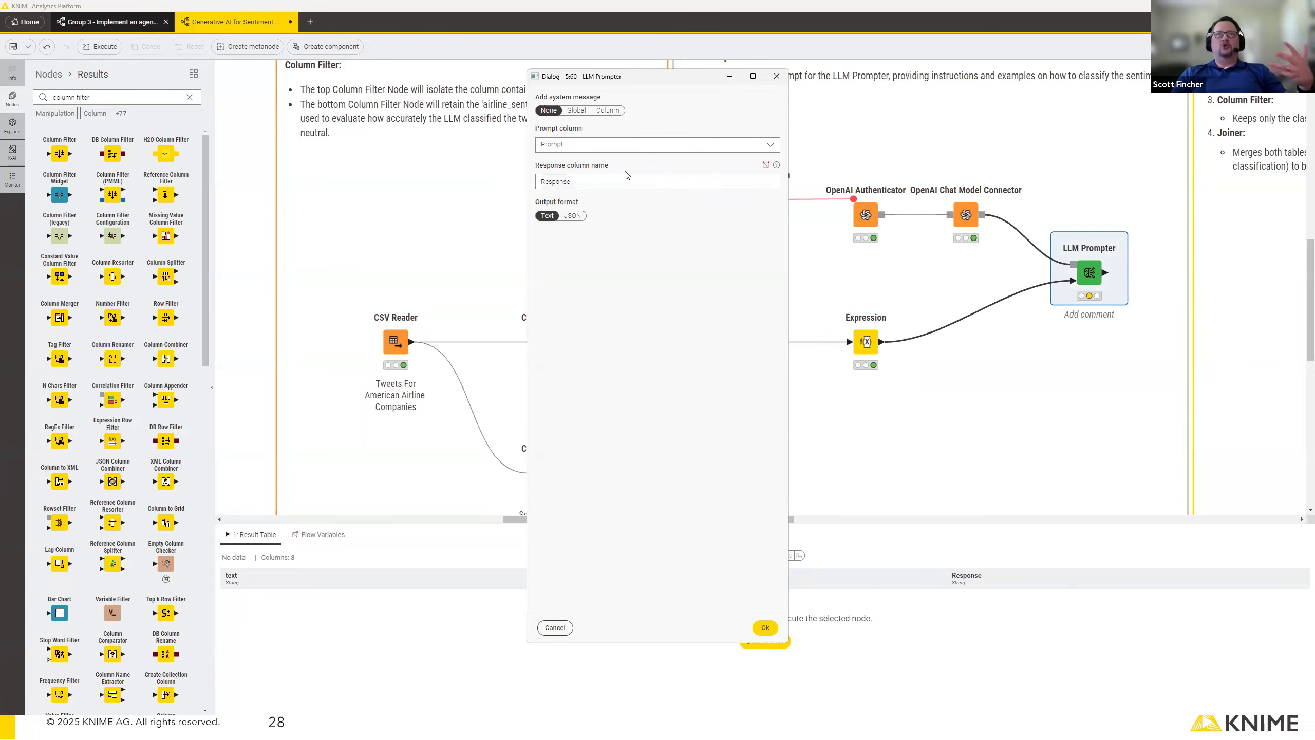
pyautogui.click(565, 219)
pyautogui.click(548, 219)
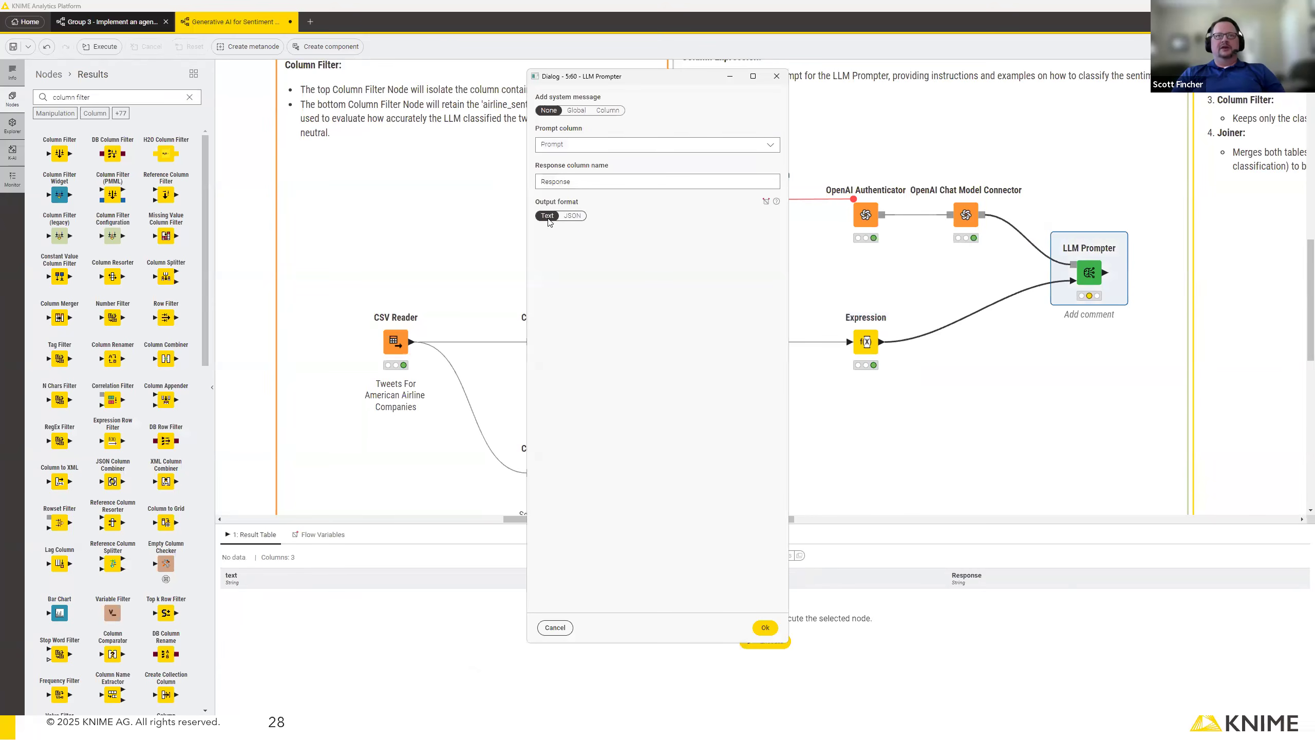
pyautogui.click(766, 627)
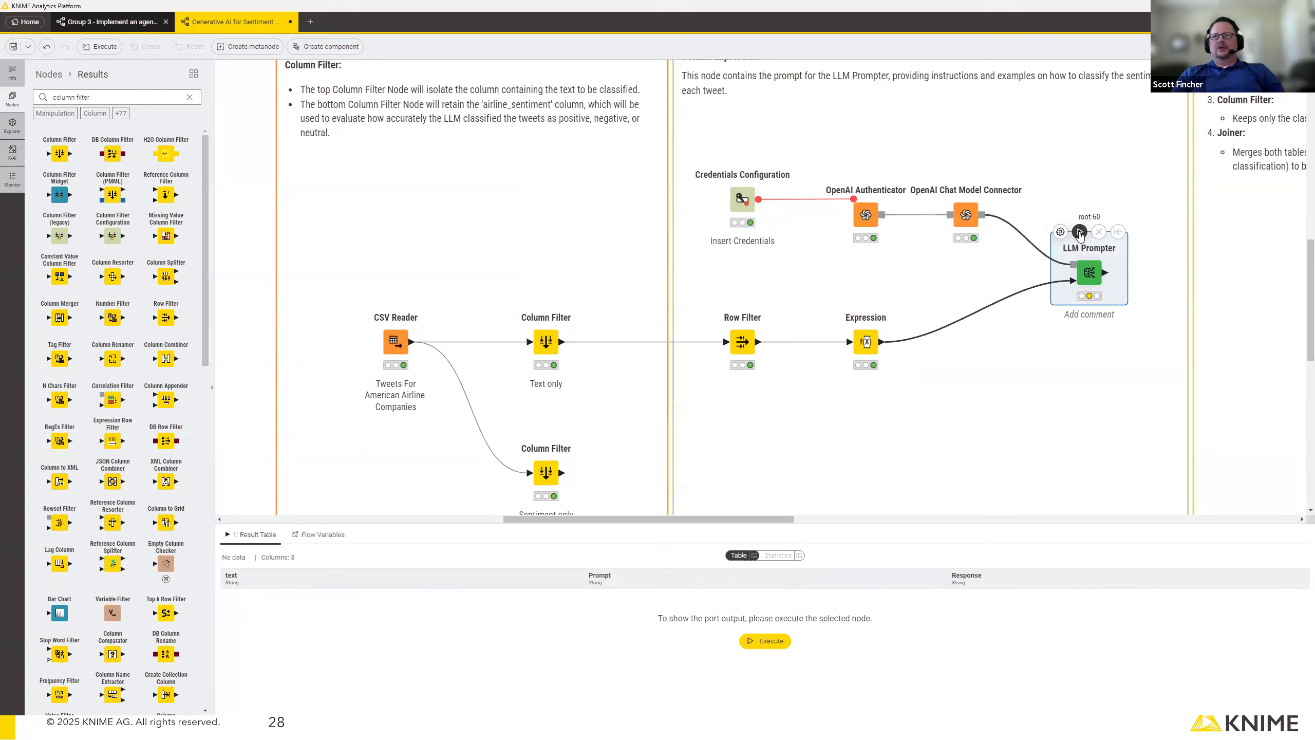
pyautogui.click(1080, 233)
# Add an Expression node in the Data Cleaning section, connected to the output of the LLM Prompter.
pyautogui.moveTo(756, 519); pyautogui.dragTo(871, 511)
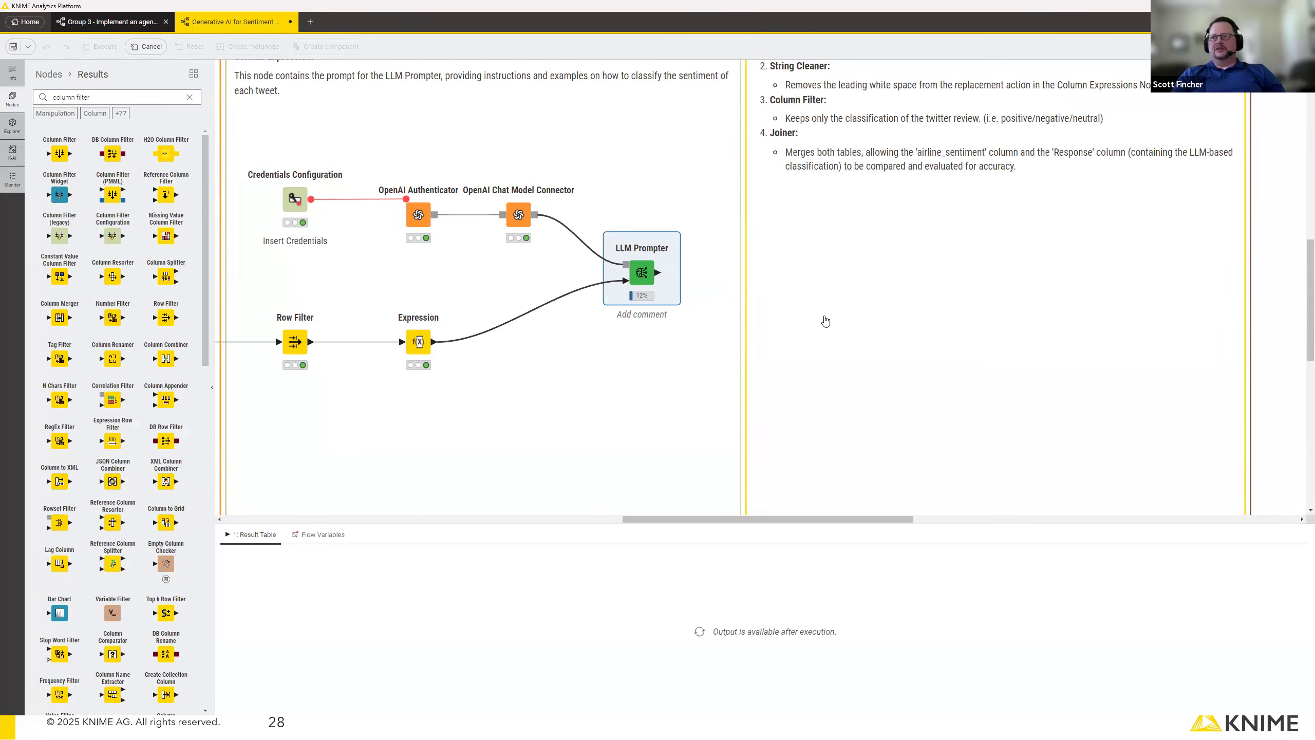
pyautogui.scroll(3, 898, 346)
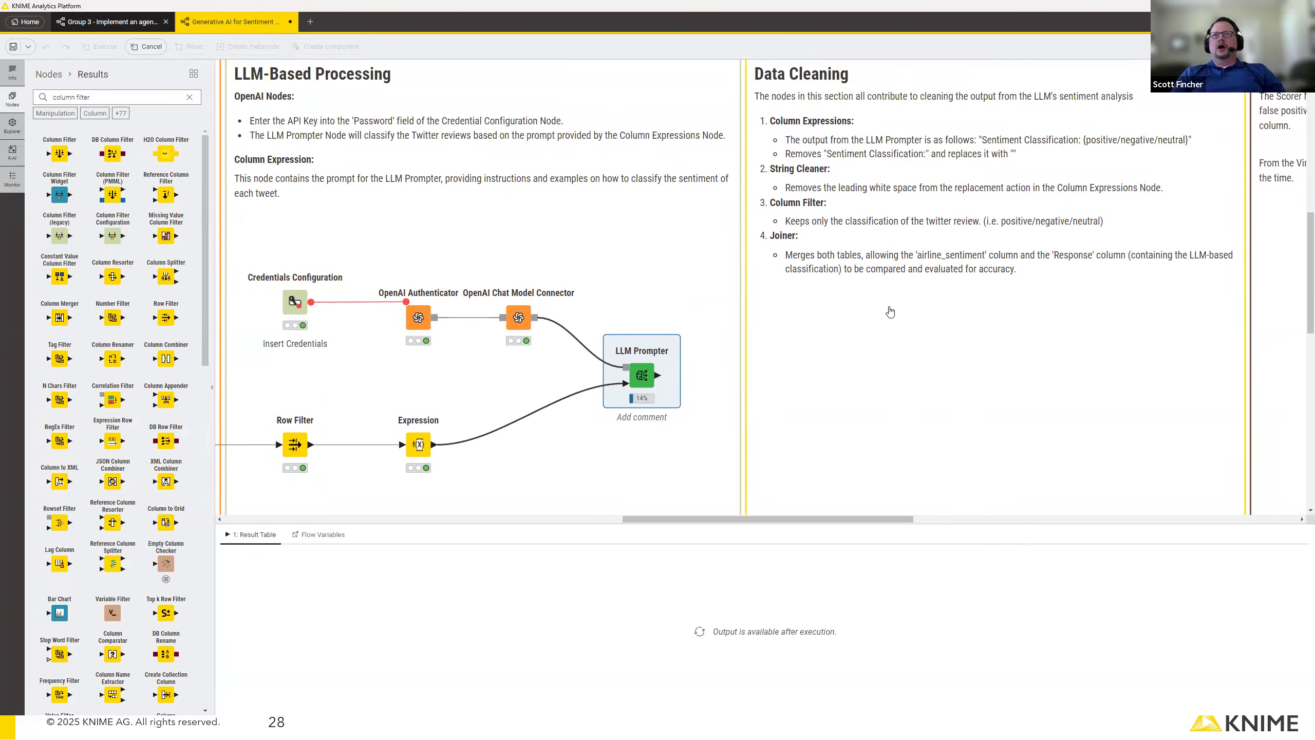
pyautogui.scroll(1, 892, 273)
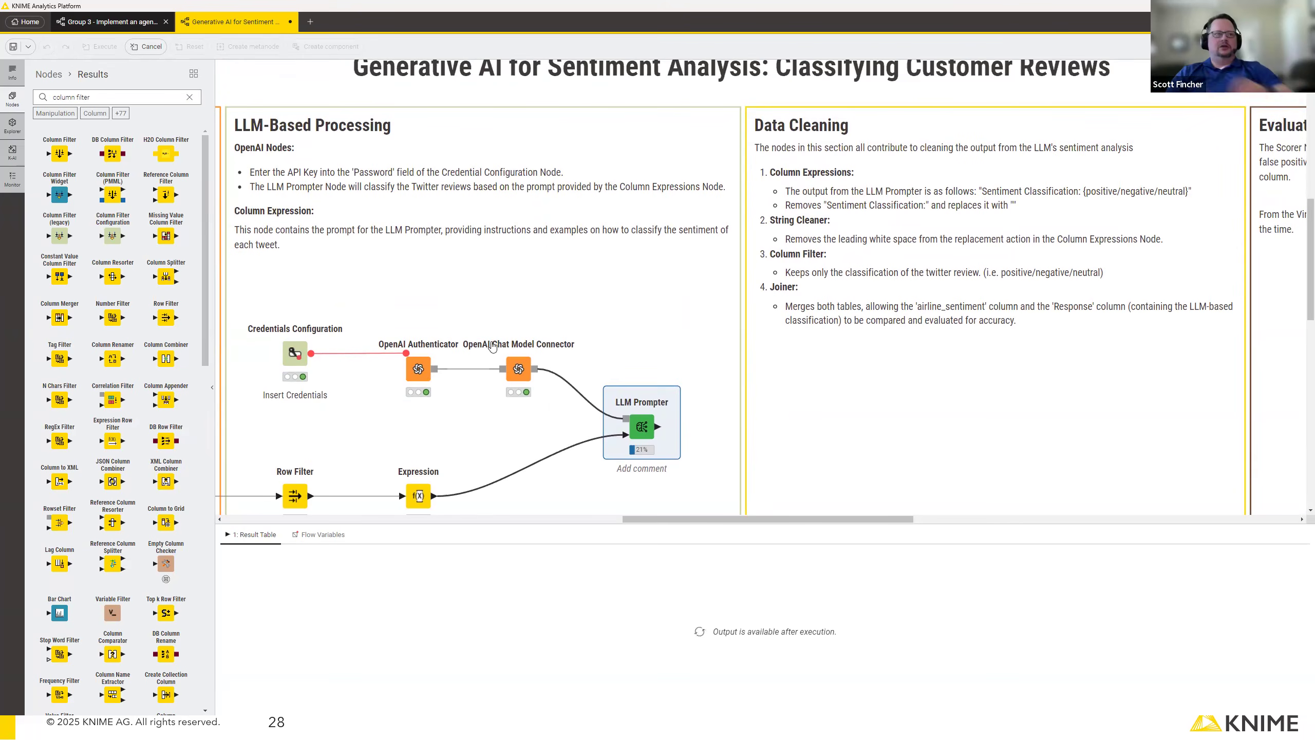
pyautogui.moveTo(658, 426); pyautogui.dragTo(811, 420)
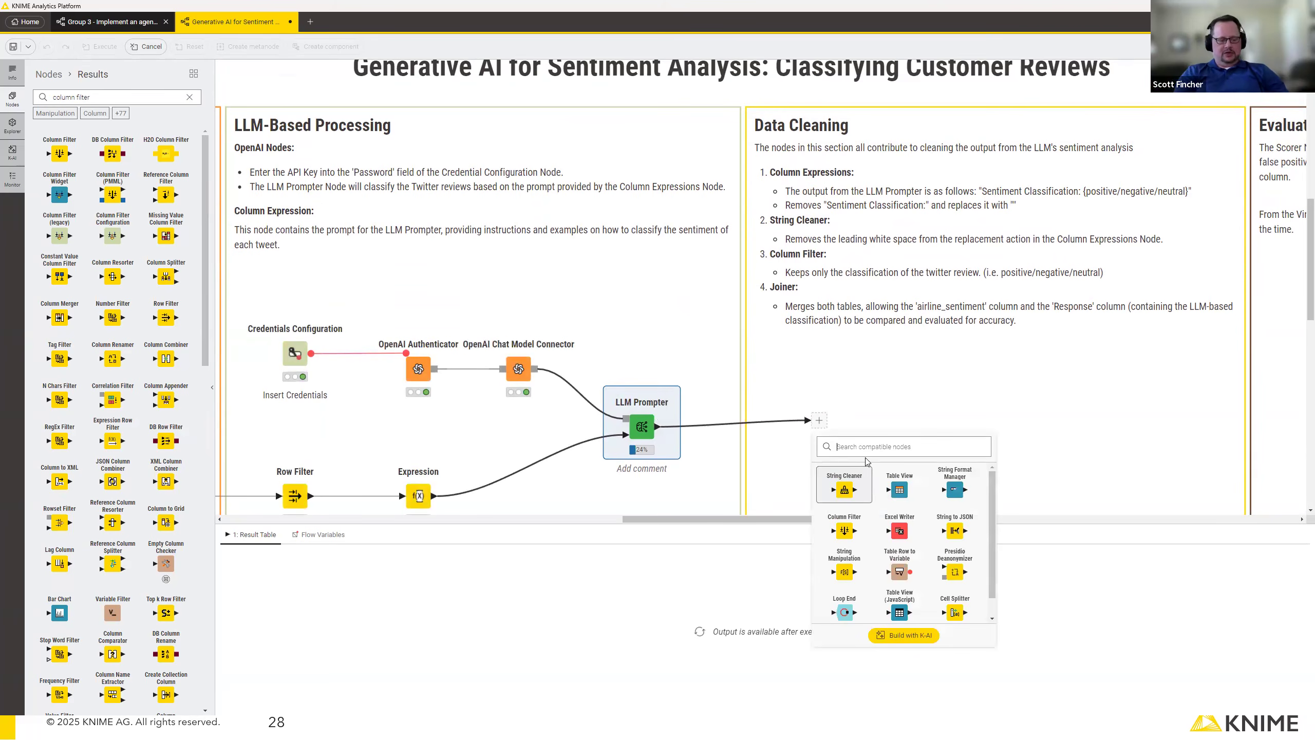
pyautogui.write('expre')
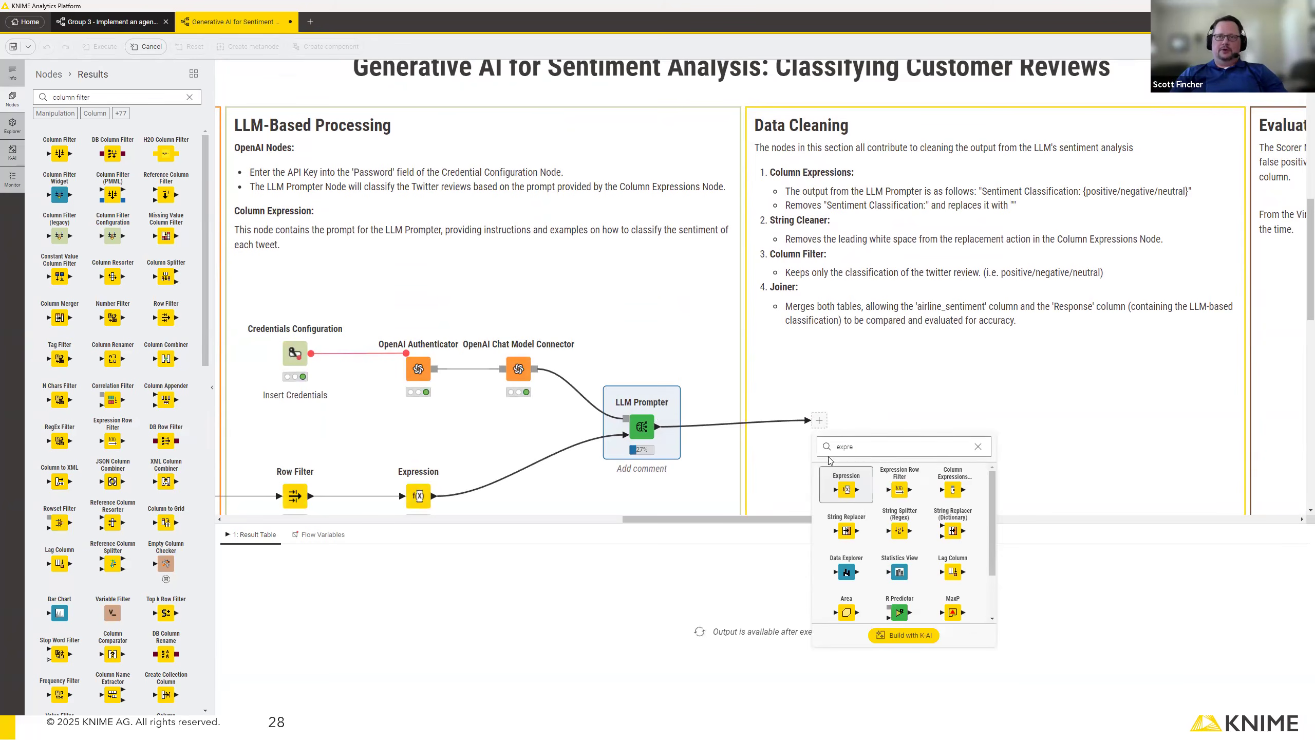
pyautogui.click(846, 474)
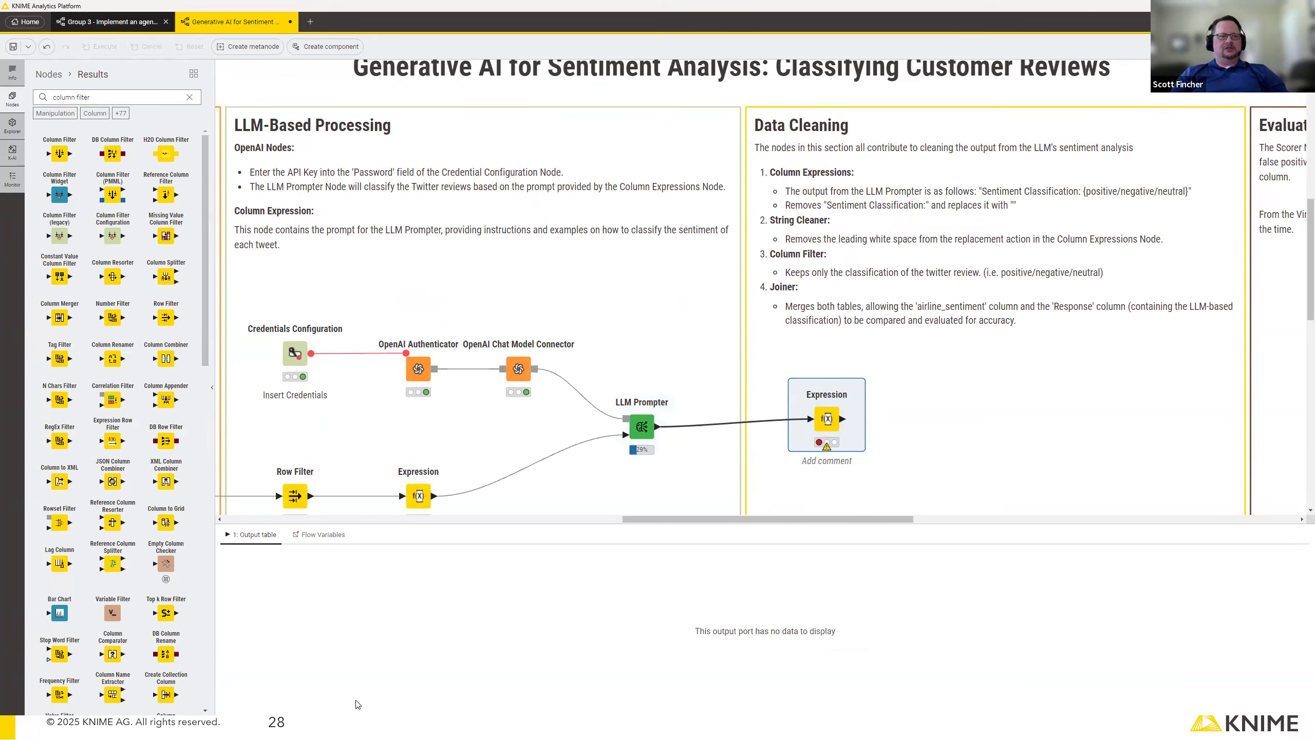
# Switch to the Notepad++ notes, copy the response-cleaning regex_replace expression, and return to KNIME.
pyautogui.hotkey('alt', 'Tab')
pyautogui.hotkey('alt', 'Tab')
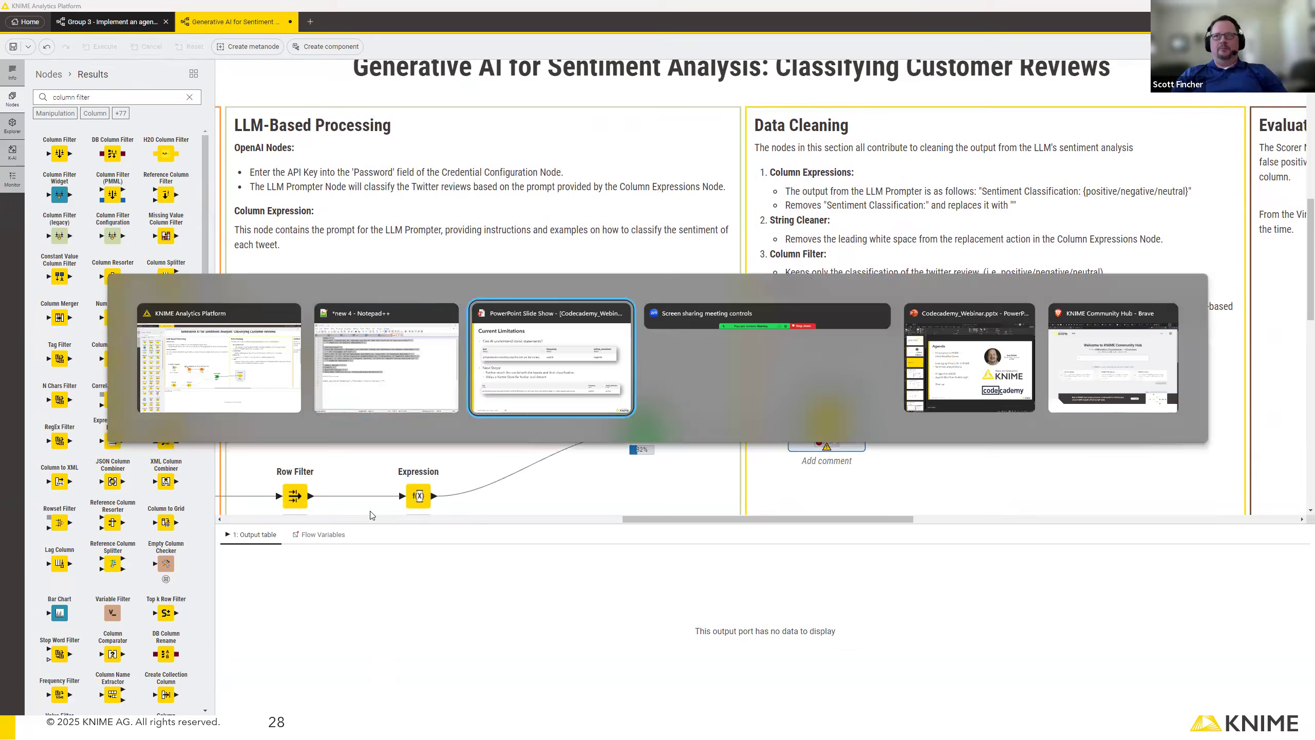
pyautogui.hotkey('alt', 'Tab')
pyautogui.hotkey('alt', 'Tab')
pyautogui.hotkey('alt', 'Tab')
pyautogui.hotkey('alt', 'Tab')
pyautogui.hotkey('alt', 'Tab')
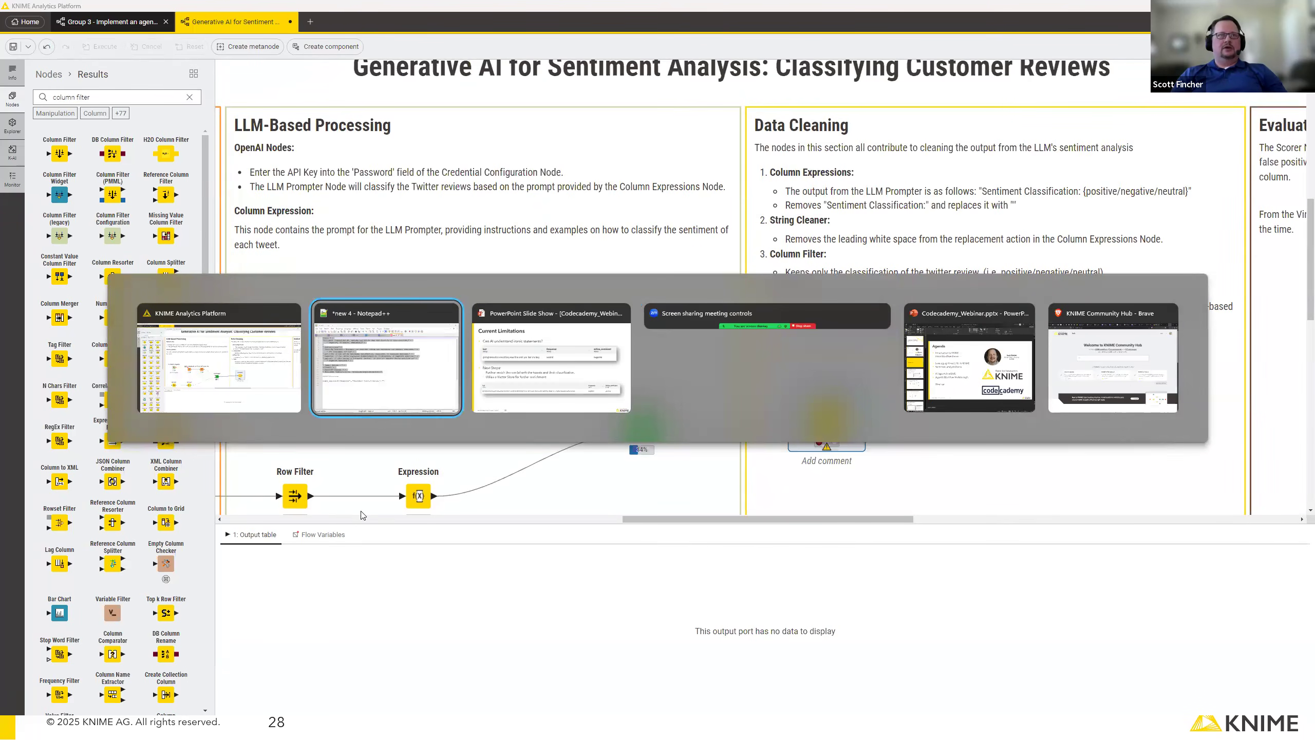
pyautogui.moveTo(284, 590); pyautogui.dragTo(26, 593)
pyautogui.hotkey('ctrl', 'c')
# Replace the sample code in the Data Cleaning Expression node with regex_replace($["Response"],"Sentiment Classification:","") and apply it.
pyautogui.doubleClick(827, 417)
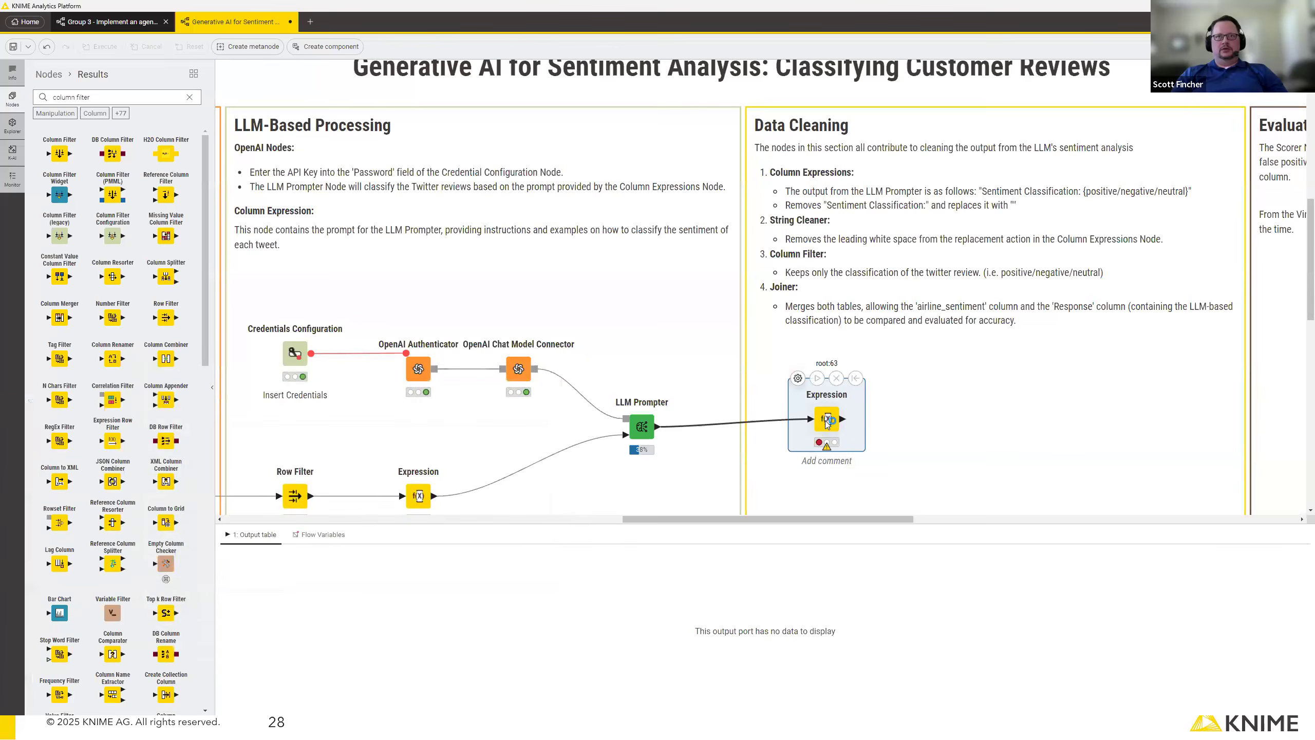
pyautogui.hotkey('ctrl', 'a')
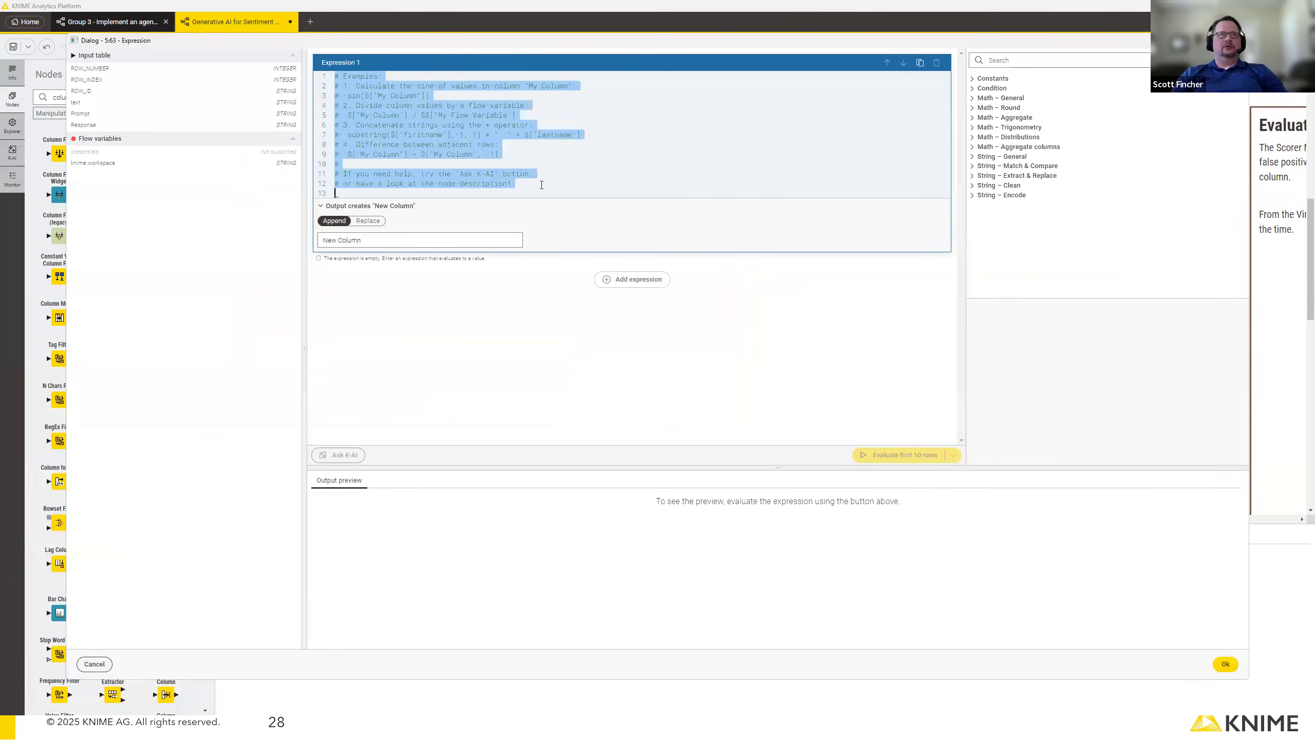
pyautogui.hotkey('ctrl', 'v')
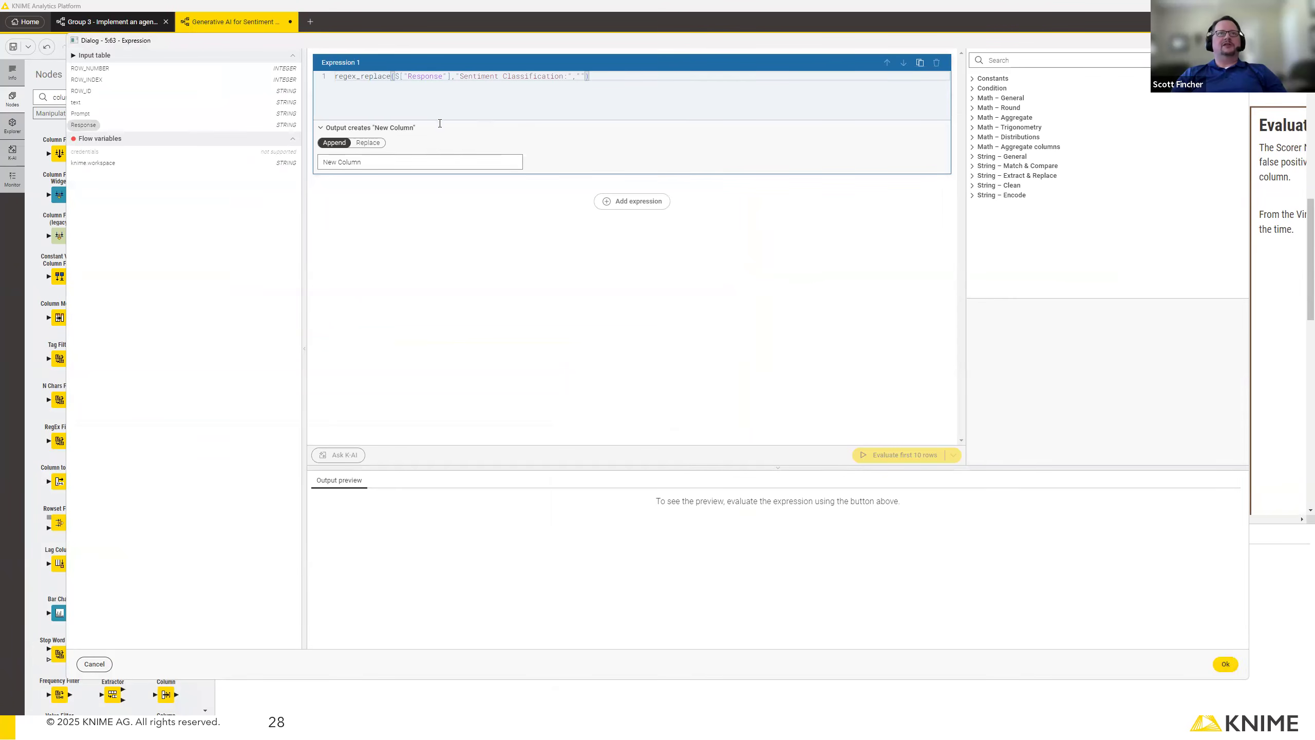
pyautogui.moveTo(505, 75); pyautogui.dragTo(569, 77)
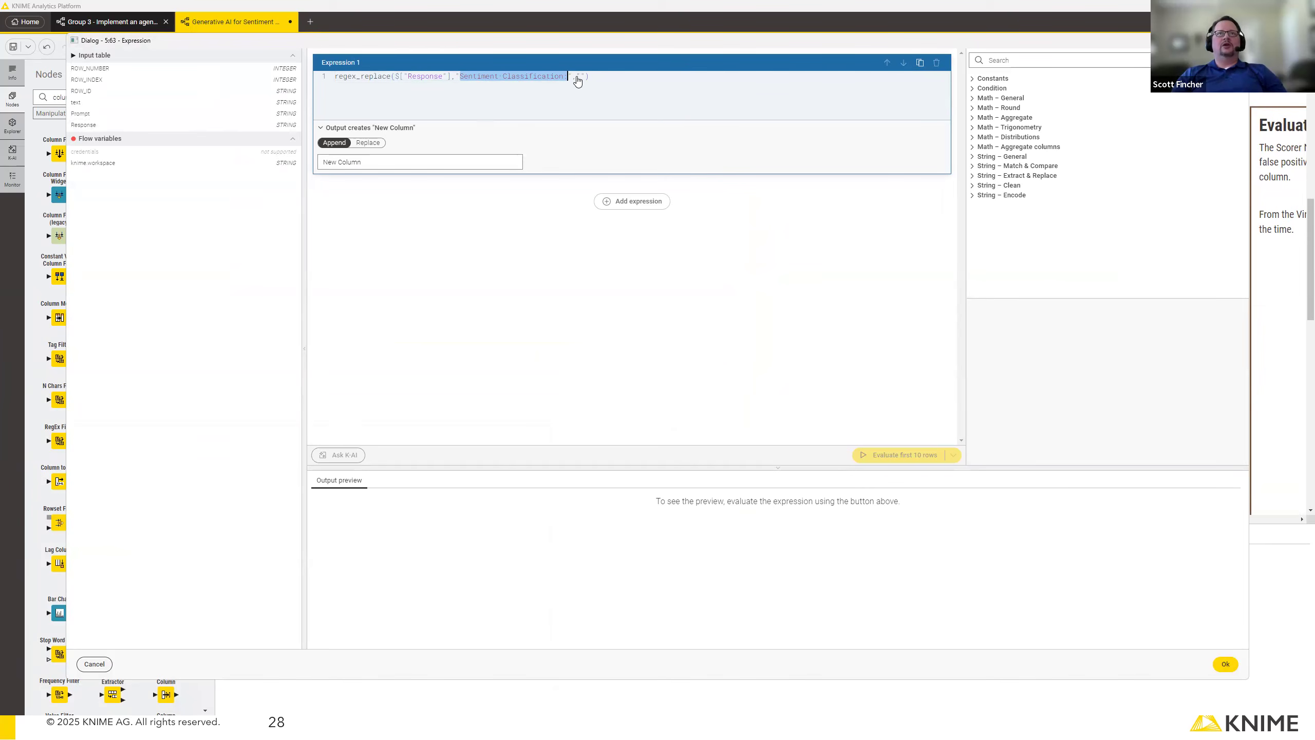
pyautogui.click(581, 79)
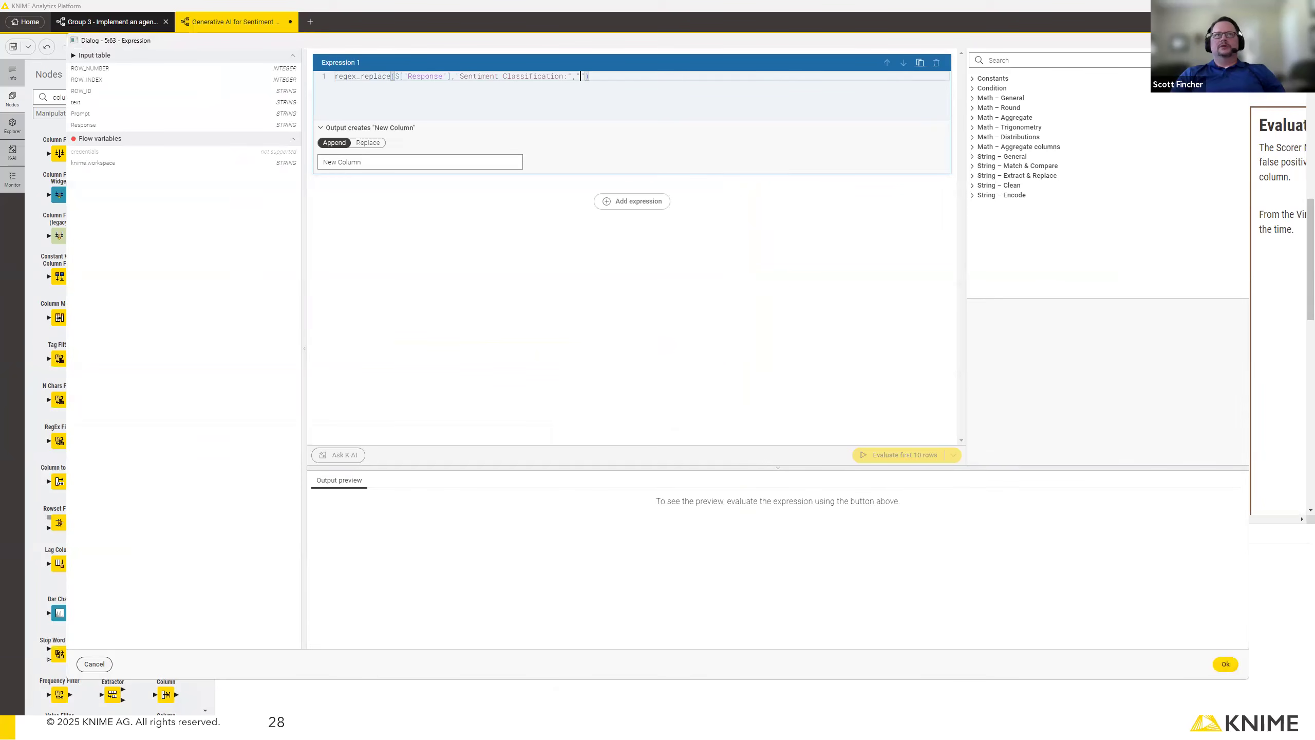
pyautogui.click(1108, 668)
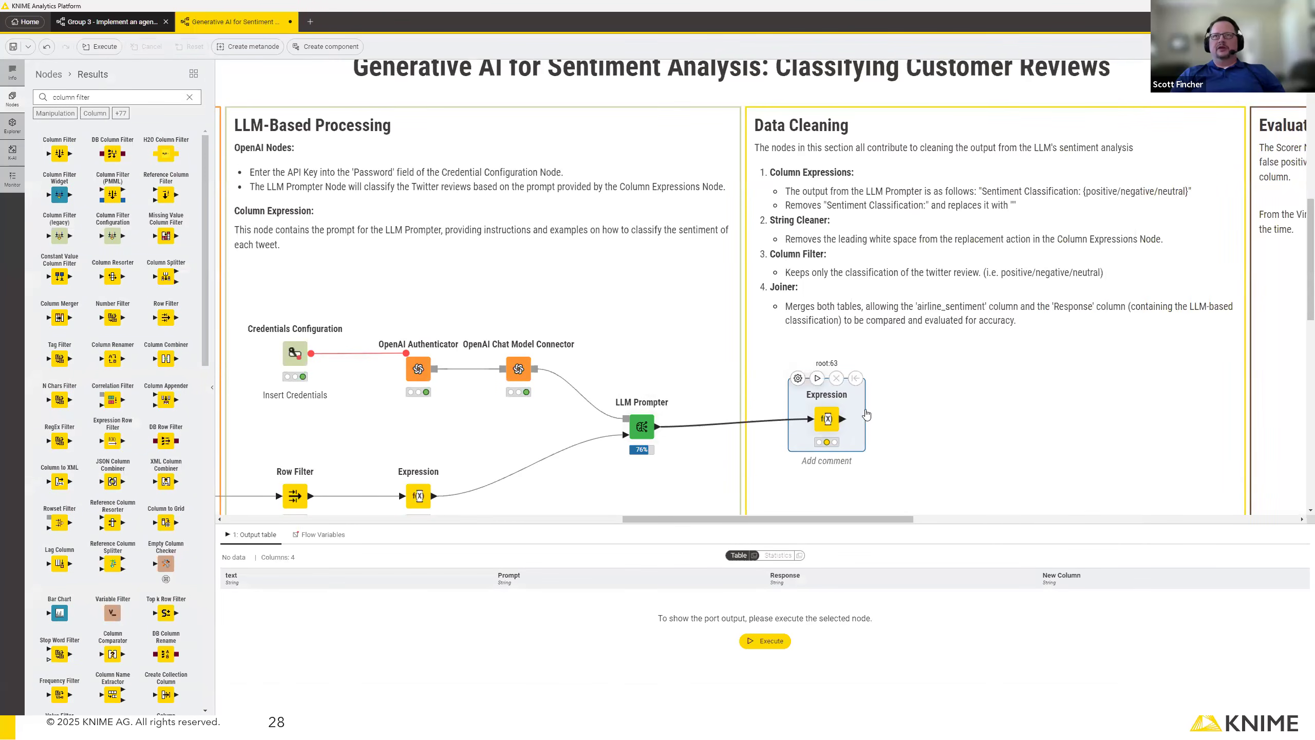
# Add a String Cleaner node connected to the output of the Data Cleaning Expression node.
pyautogui.moveTo(844, 419); pyautogui.dragTo(913, 421)
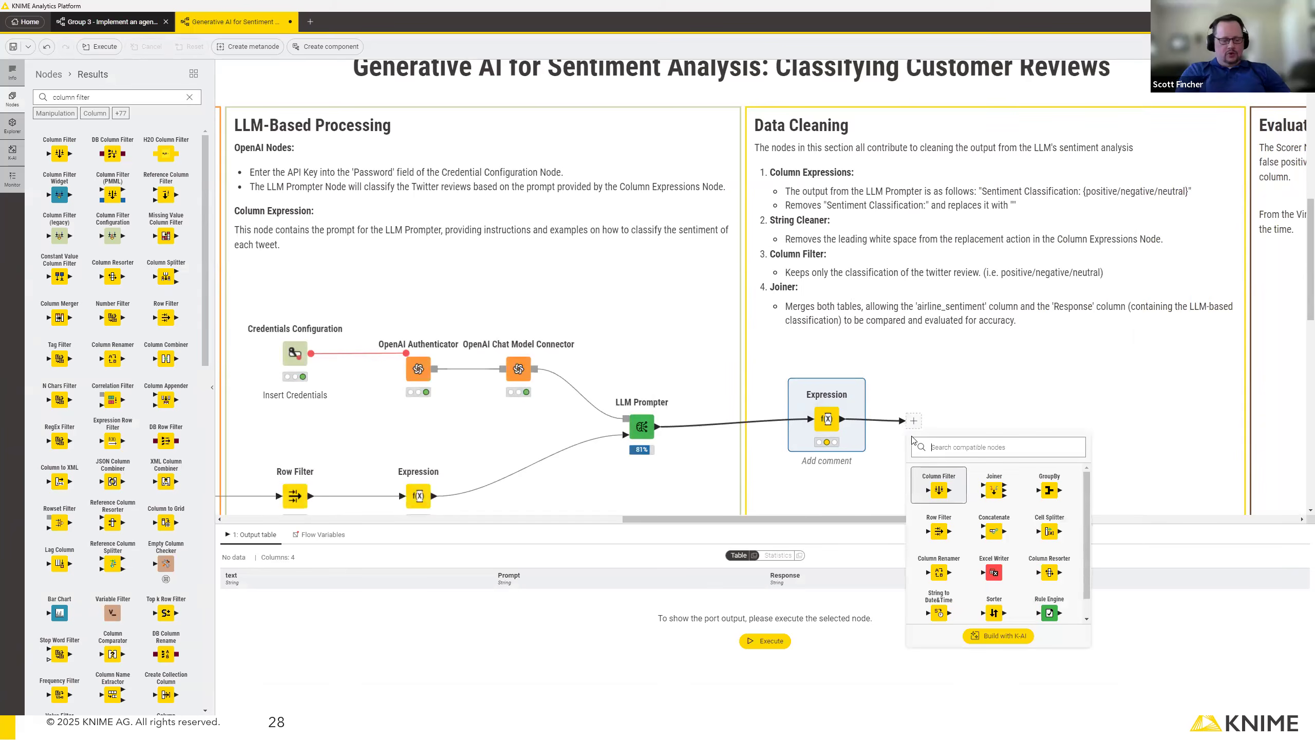
pyautogui.write('string')
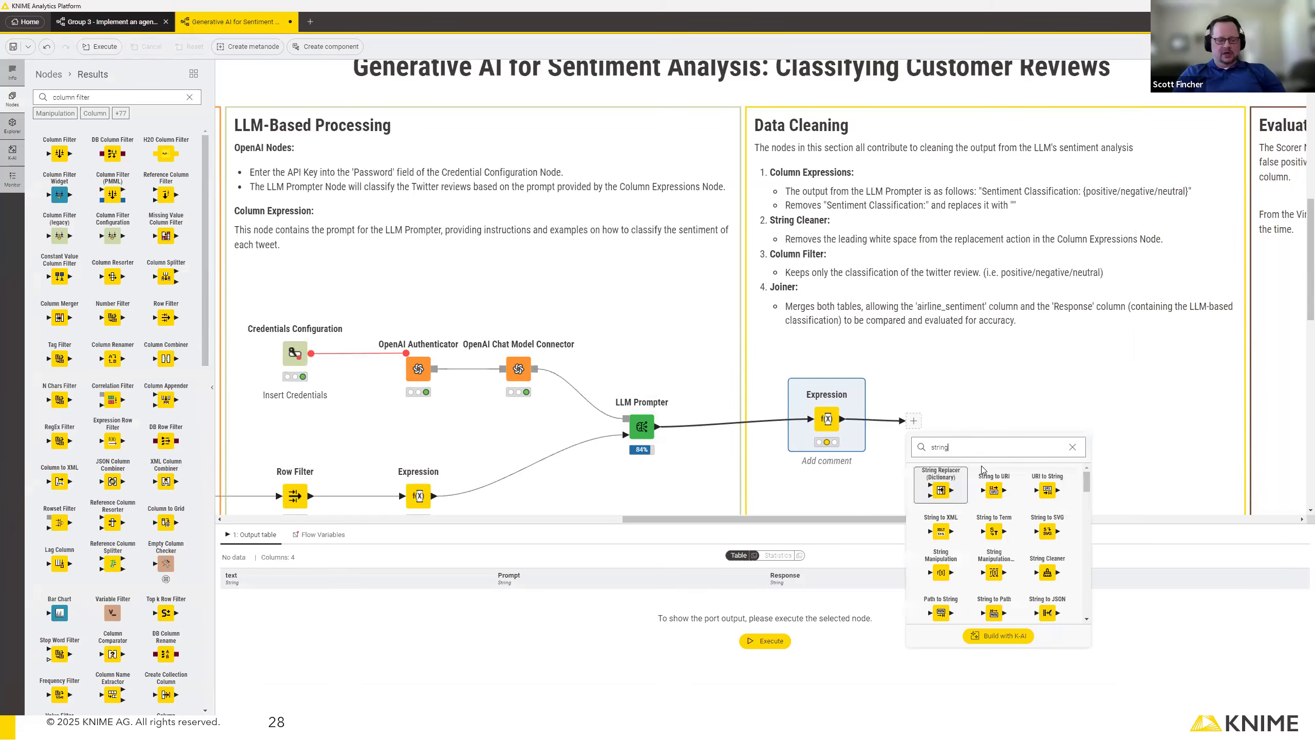
pyautogui.write(' clea')
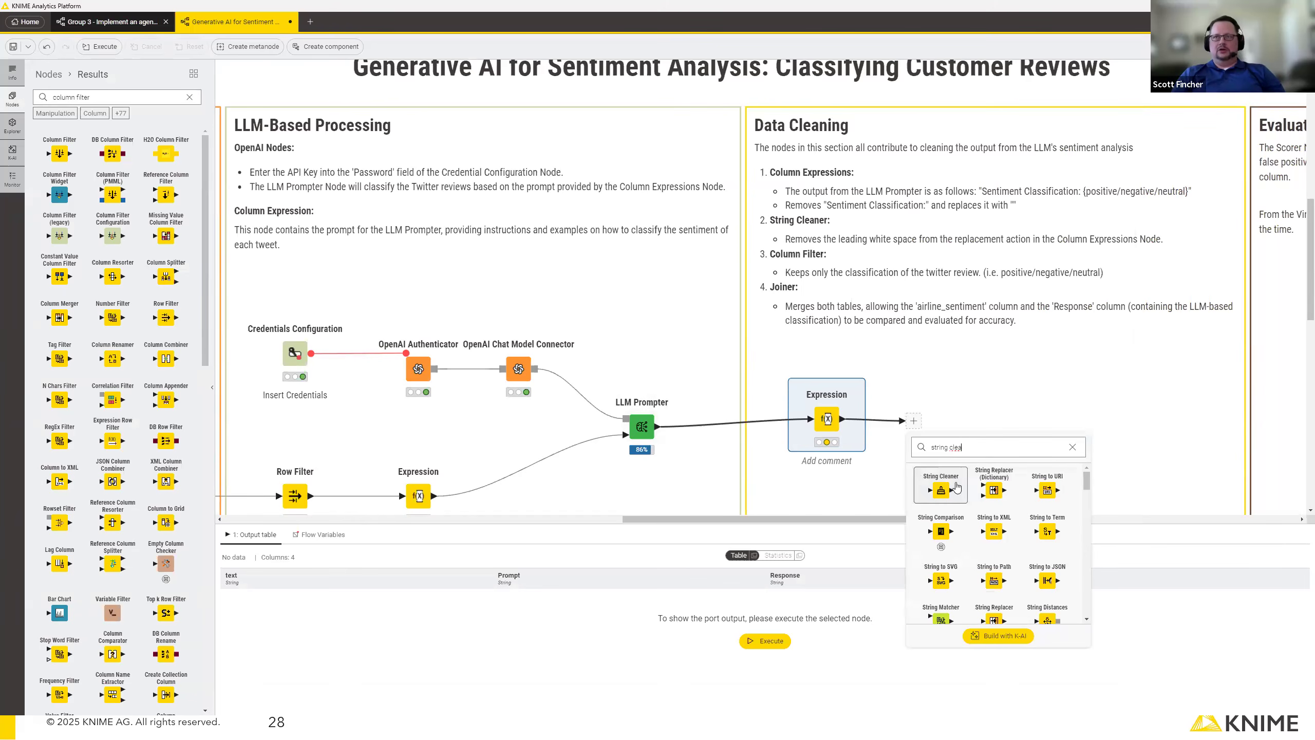
pyautogui.click(938, 487)
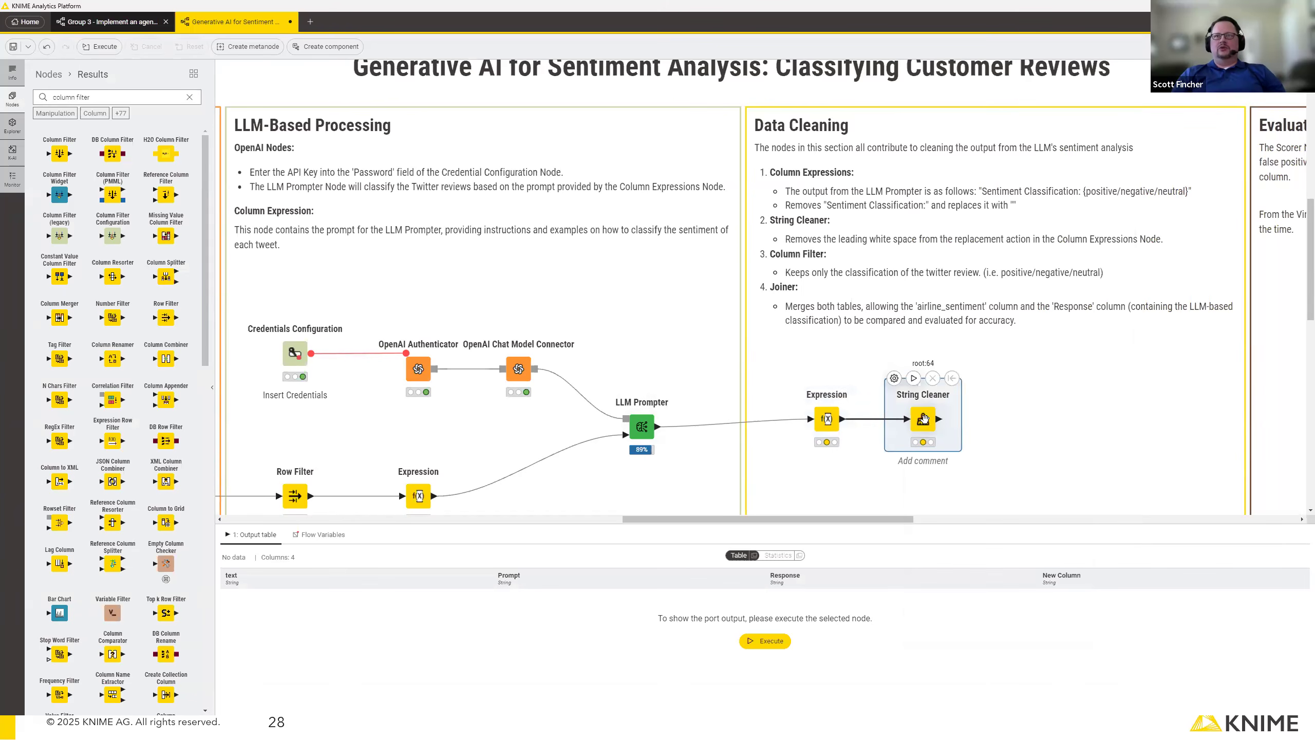
pyautogui.doubleClick(924, 418)
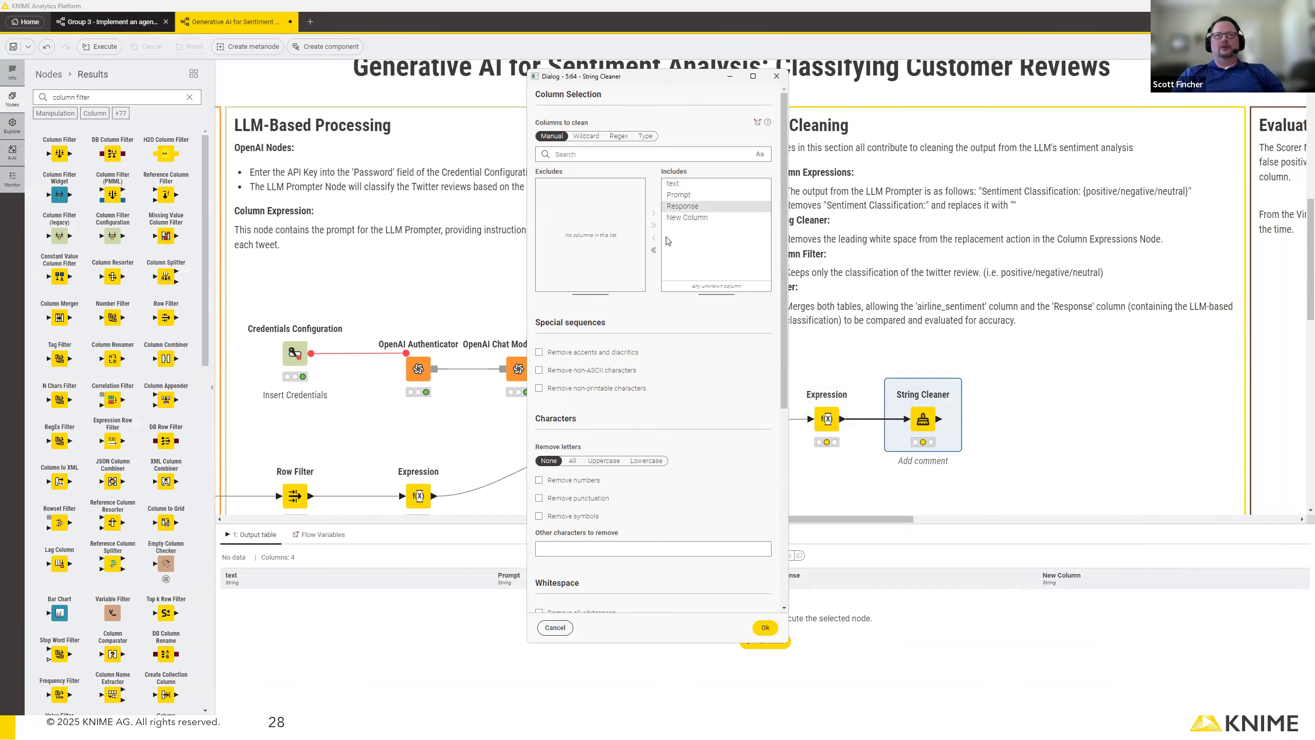
pyautogui.click(688, 207)
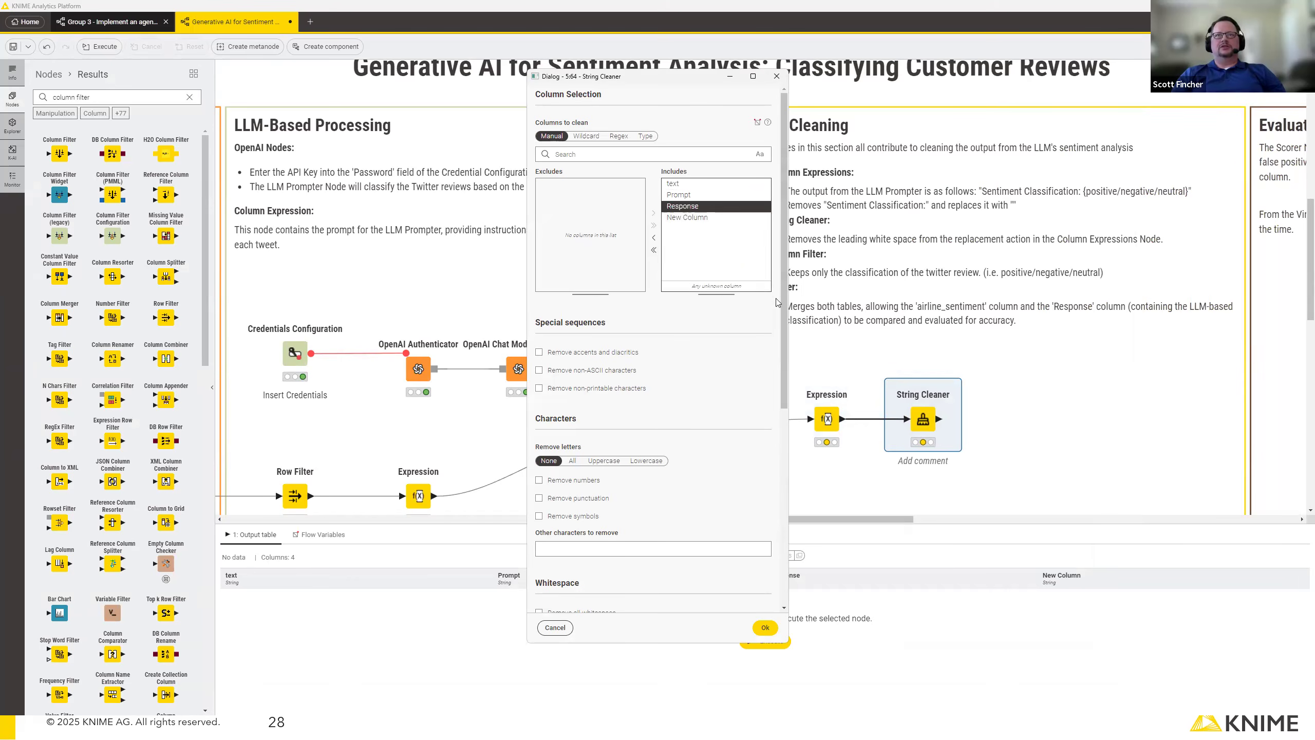
pyautogui.click(777, 77)
# Examine the Response column in the LLM Prompter's result table.
pyautogui.click(828, 420)
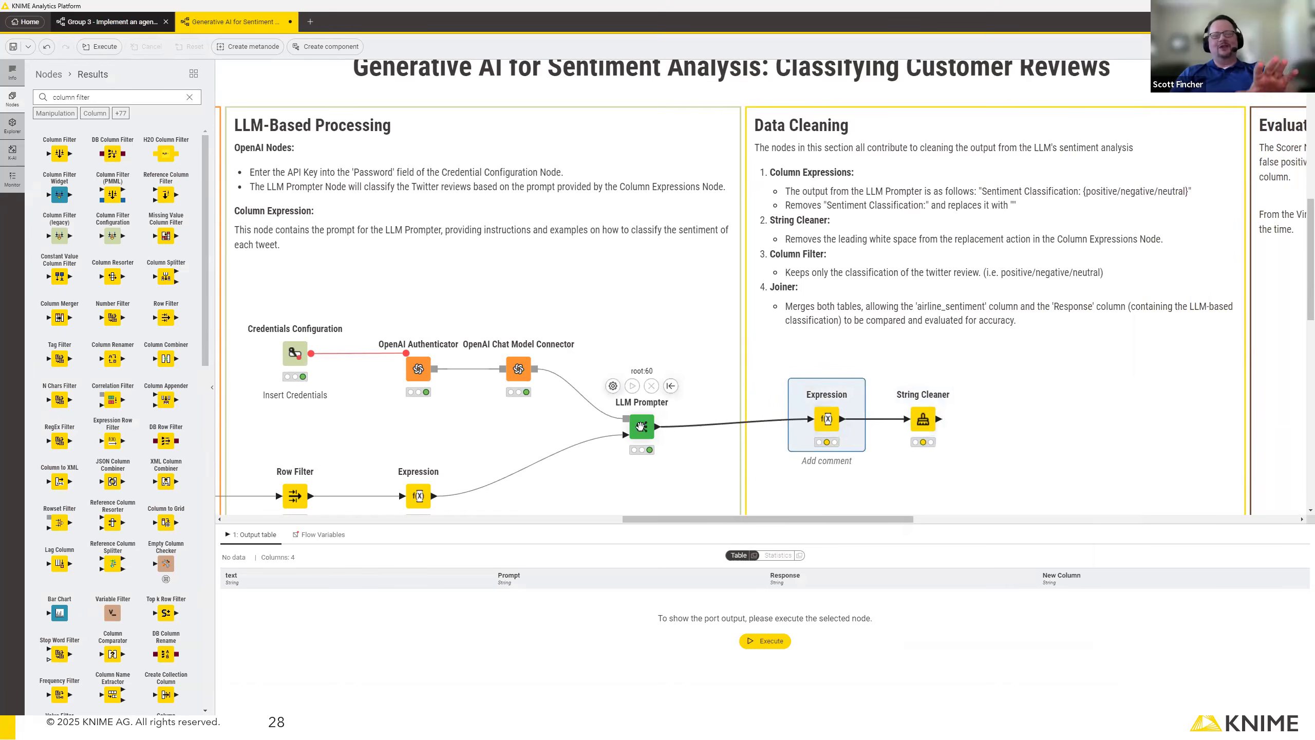
pyautogui.click(641, 426)
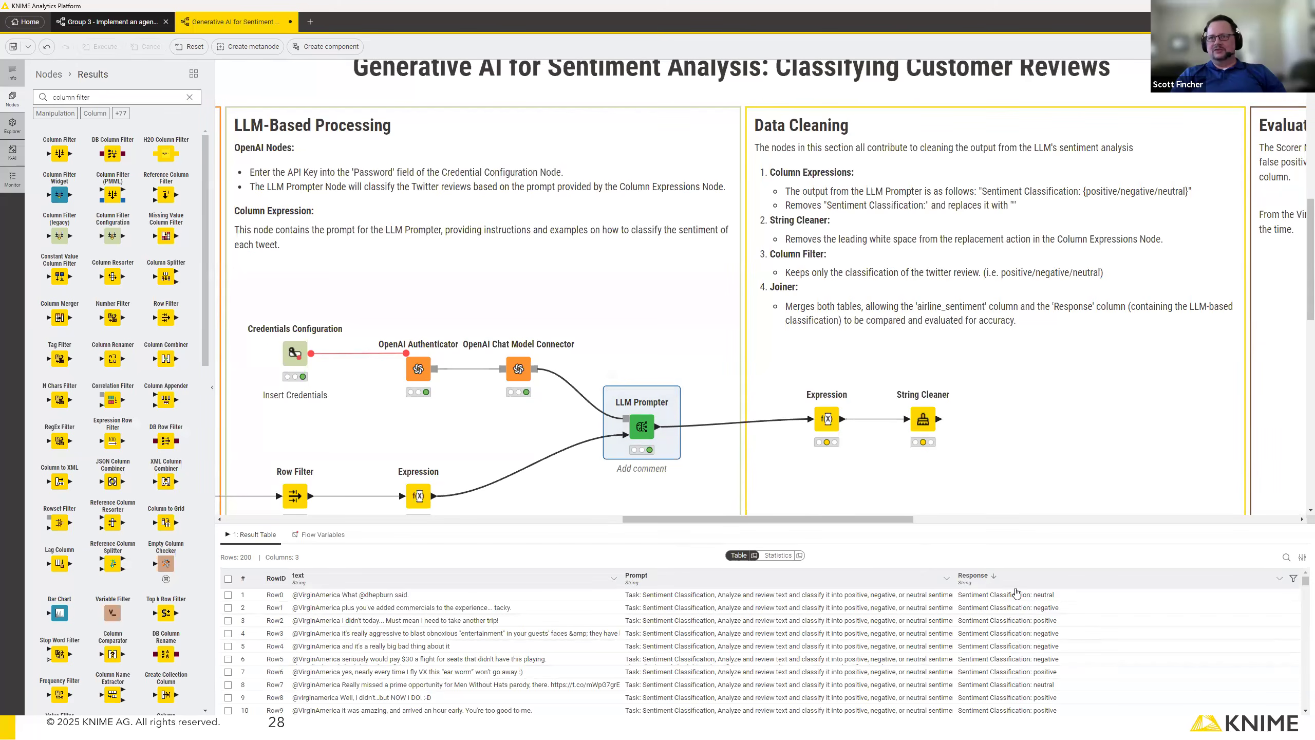
pyautogui.click(1046, 596)
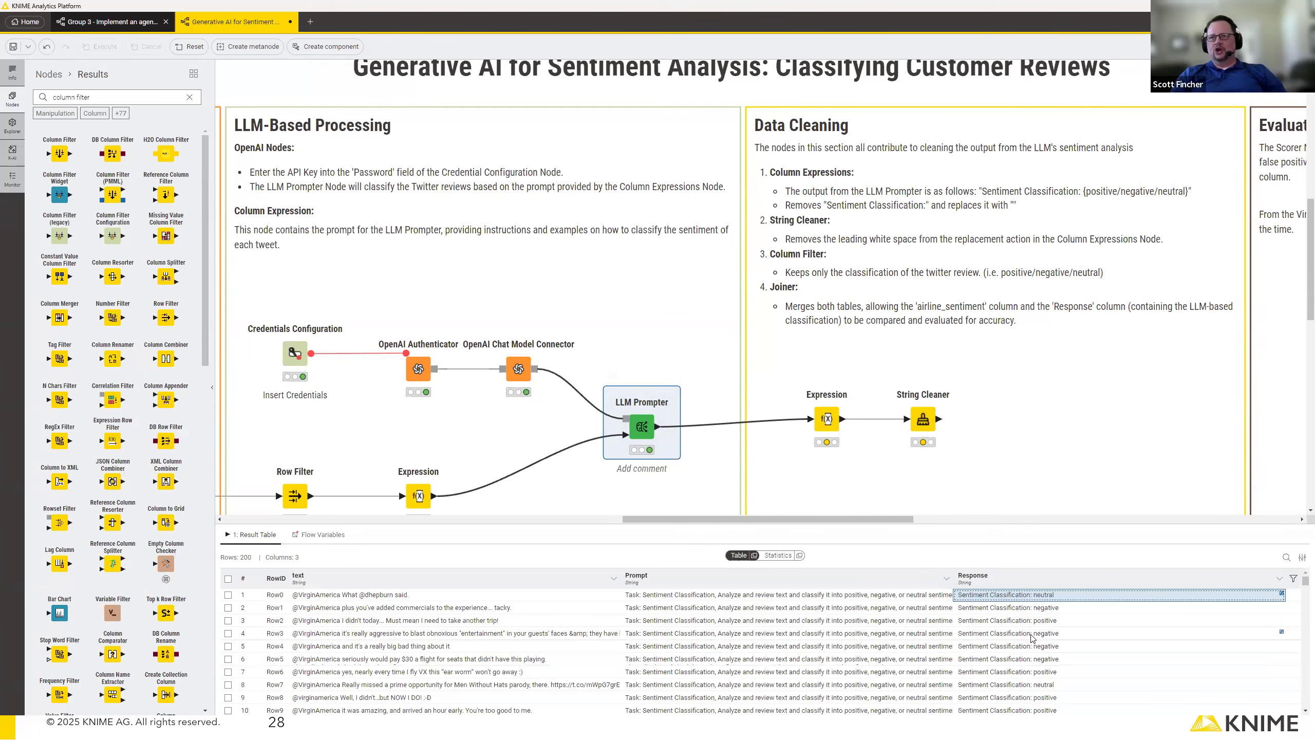
# Set the Data Cleaning Expression node's output to replace the Response column instead of appending a new one.
pyautogui.doubleClick(828, 419)
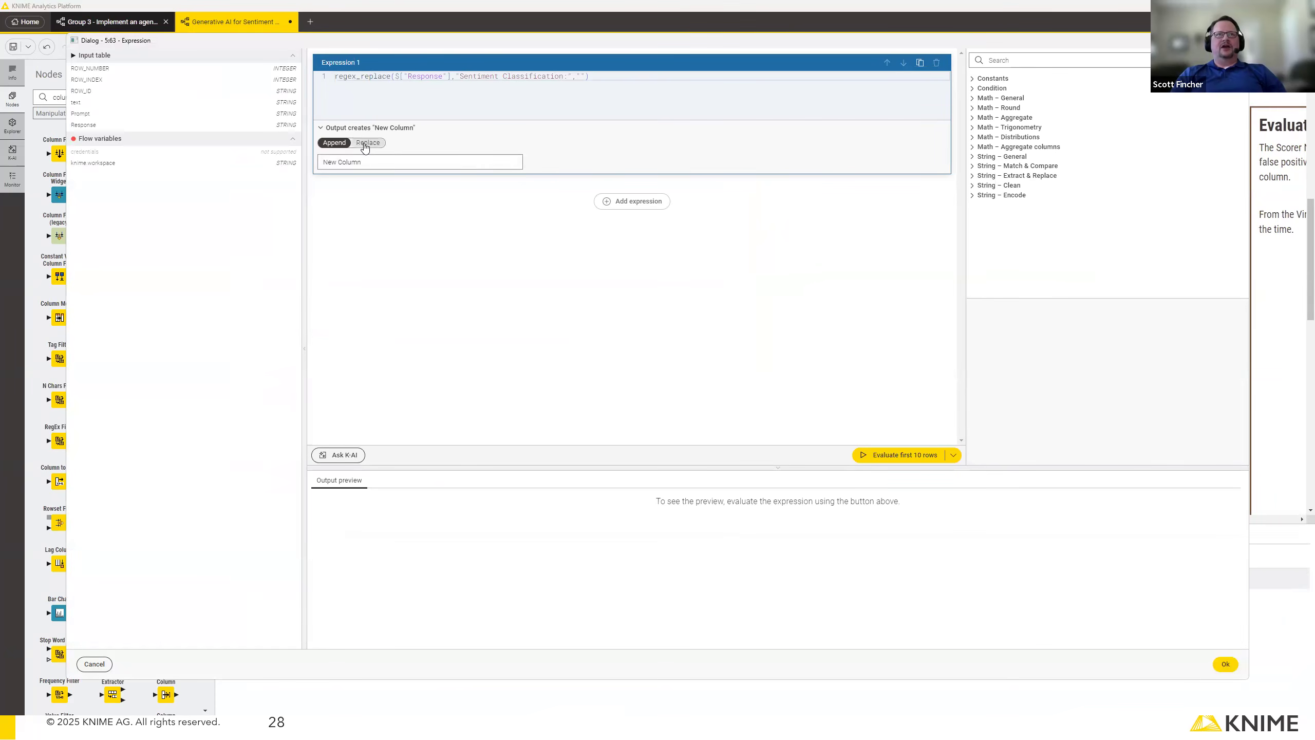
pyautogui.moveTo(369, 162); pyautogui.dragTo(310, 168)
pyautogui.click(389, 162)
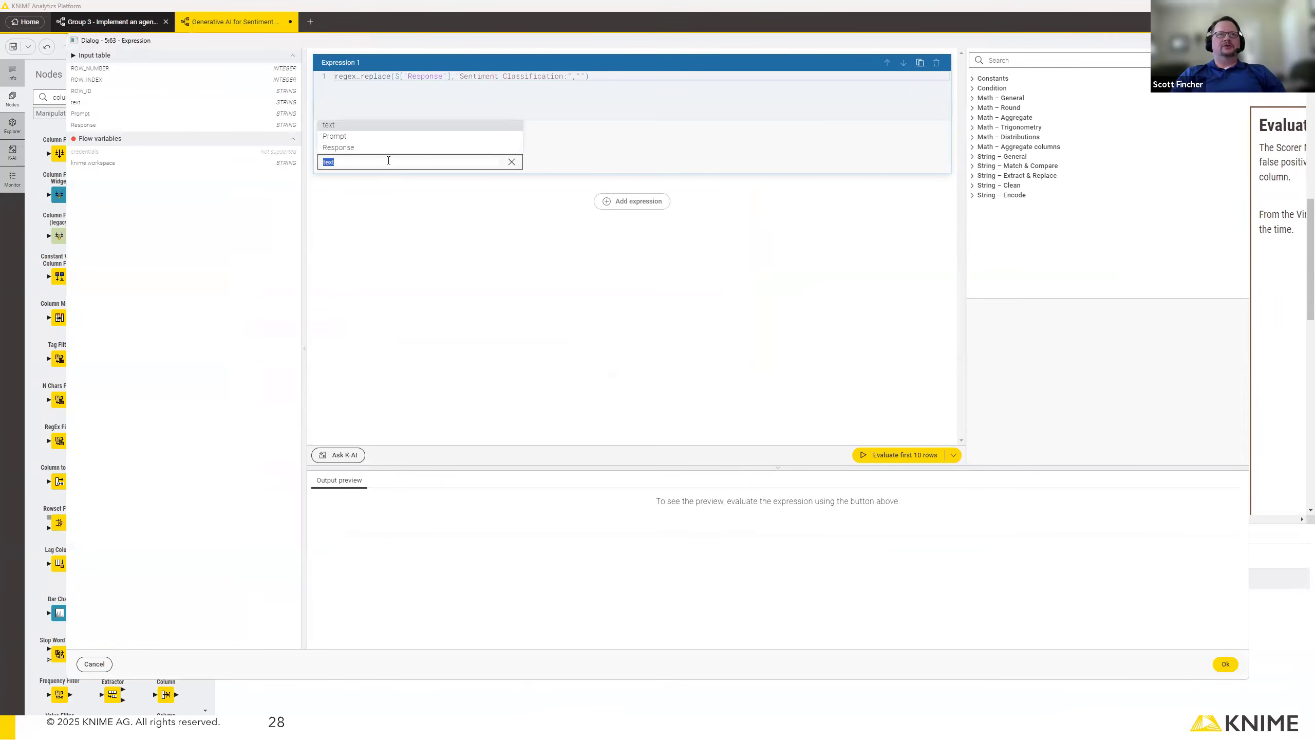
pyautogui.click(347, 149)
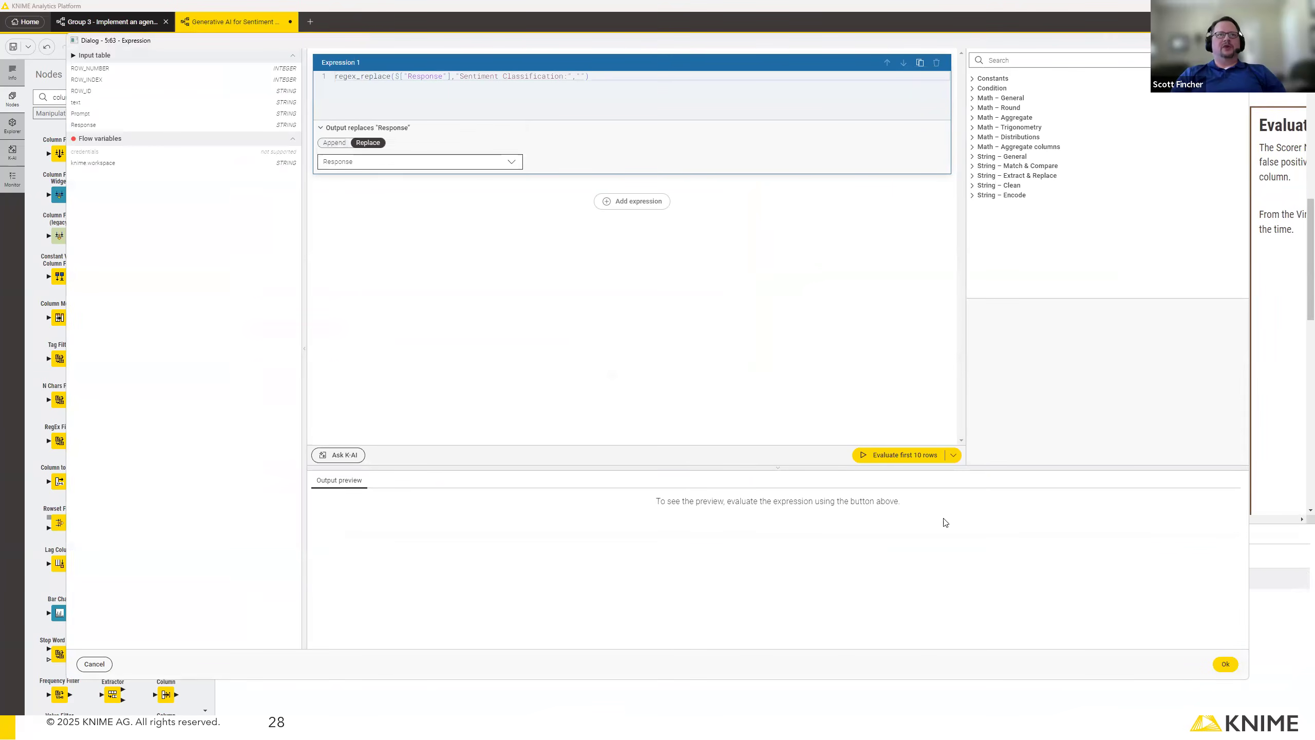
# Preview the expression on the first 10 rows, apply the settings, and execute the Data Cleaning Expression node.
pyautogui.click(918, 456)
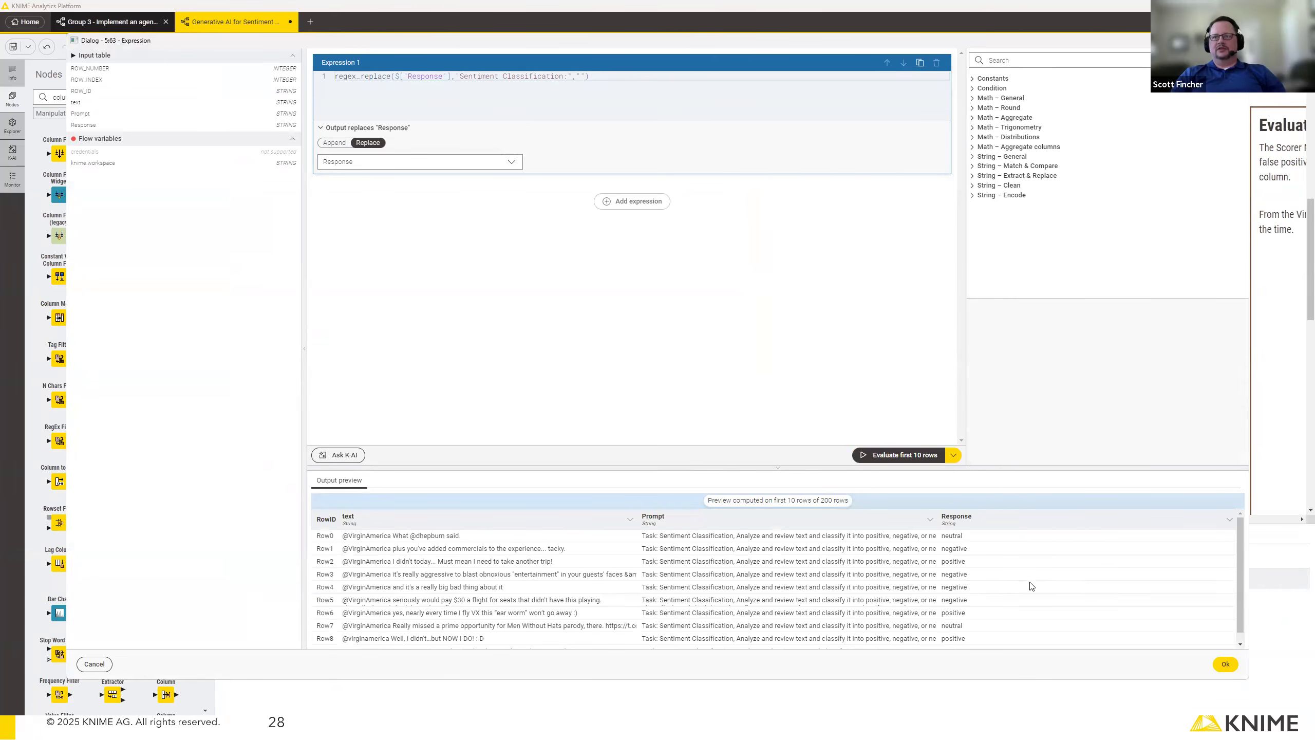
pyautogui.scroll(-1, 1030, 585)
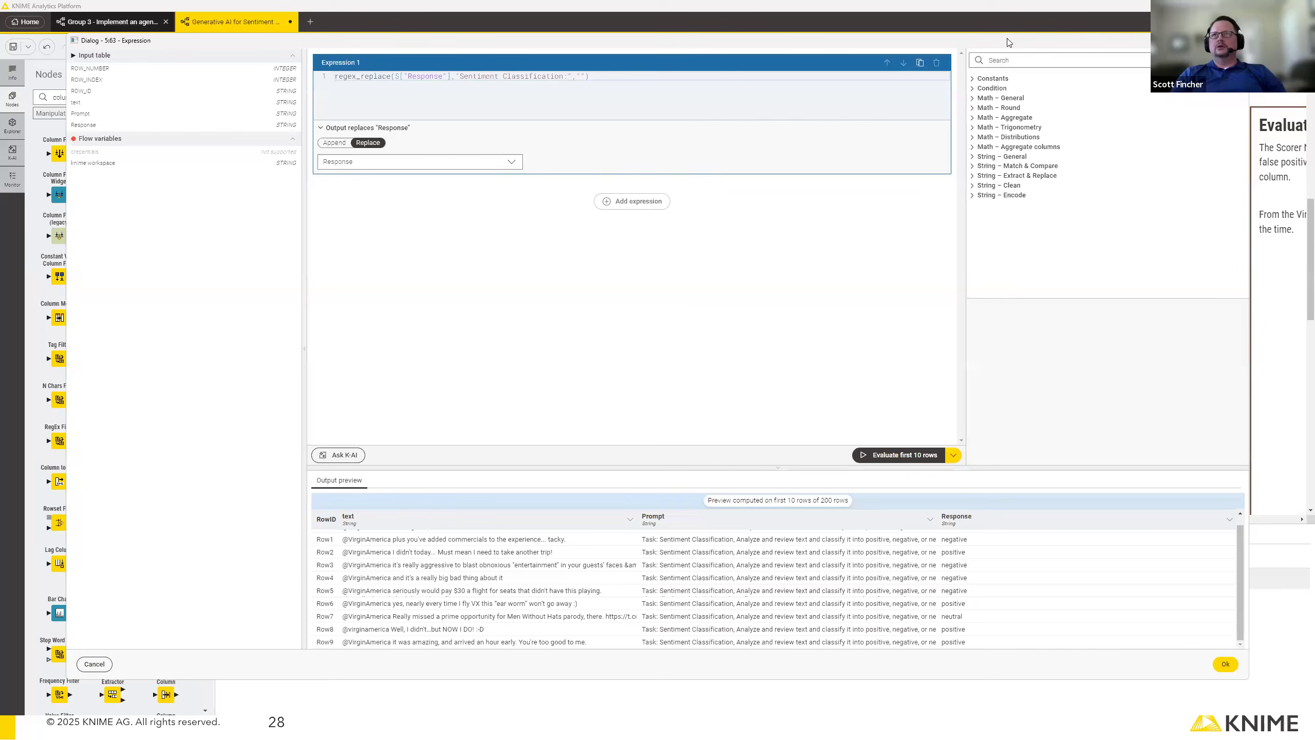
pyautogui.moveTo(1007, 41); pyautogui.dragTo(738, 70)
pyautogui.click(957, 693)
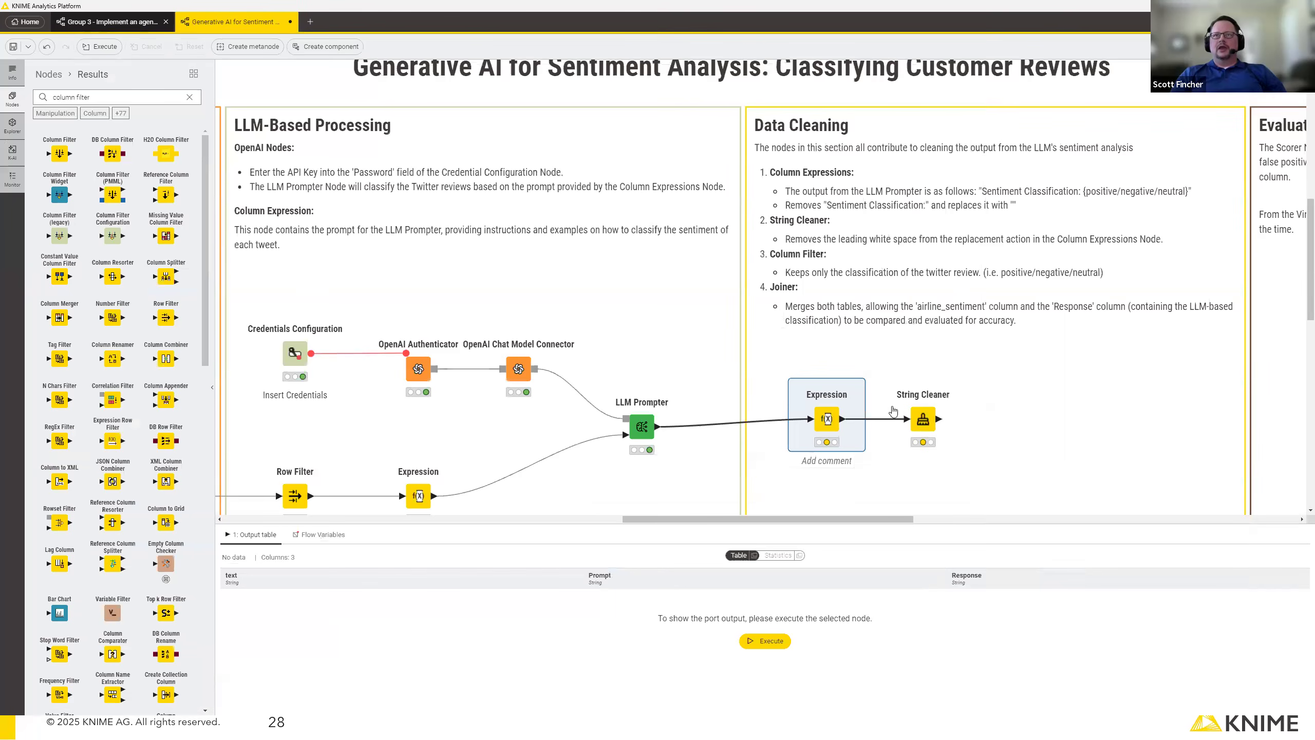
pyautogui.click(820, 381)
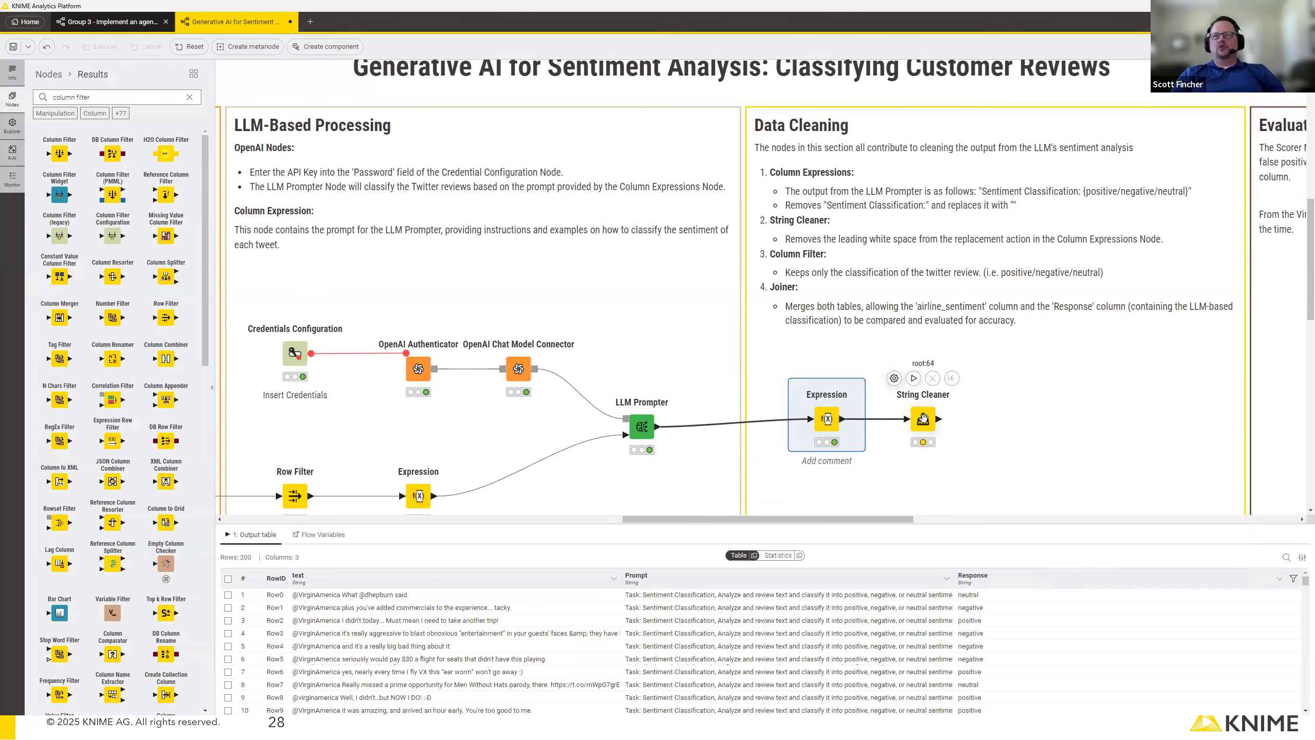
# Configure the String Cleaner to clean only the Response column with punctuation removal enabled, and execute the node.
pyautogui.doubleClick(924, 419)
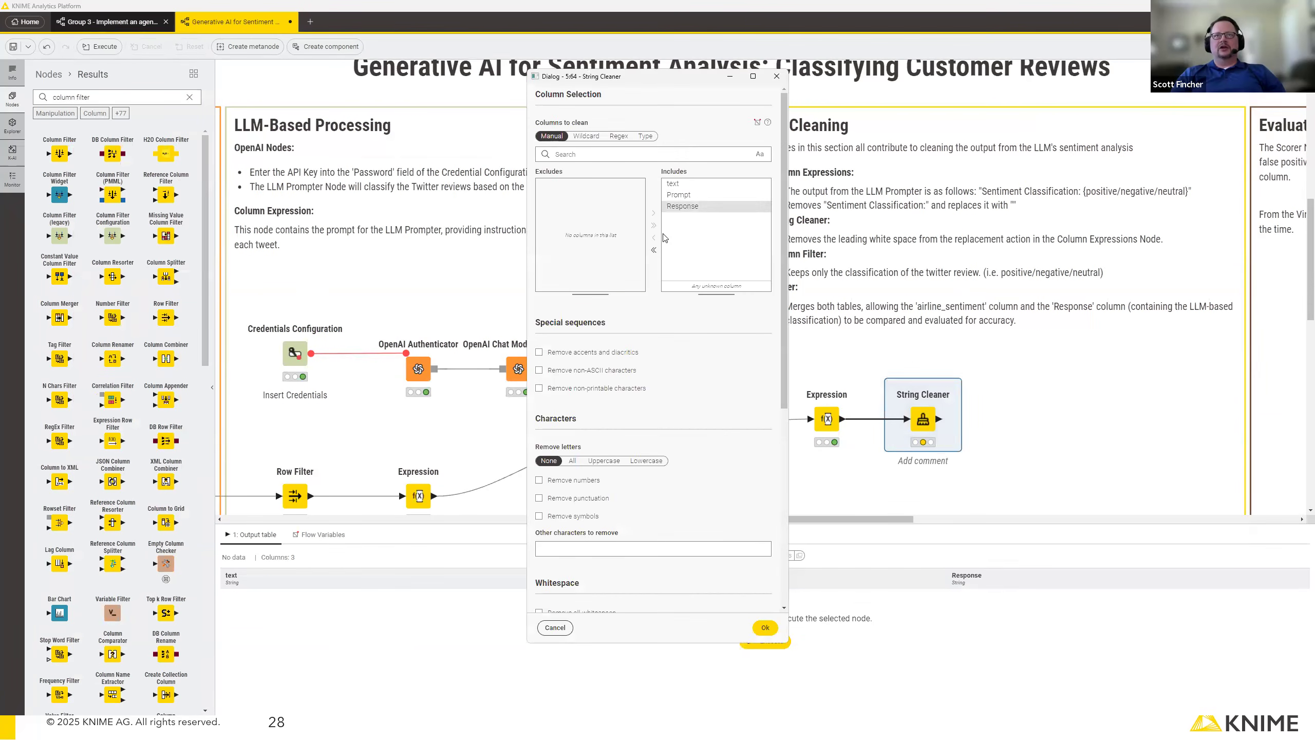
pyautogui.click(653, 250)
pyautogui.click(579, 206)
pyautogui.click(654, 212)
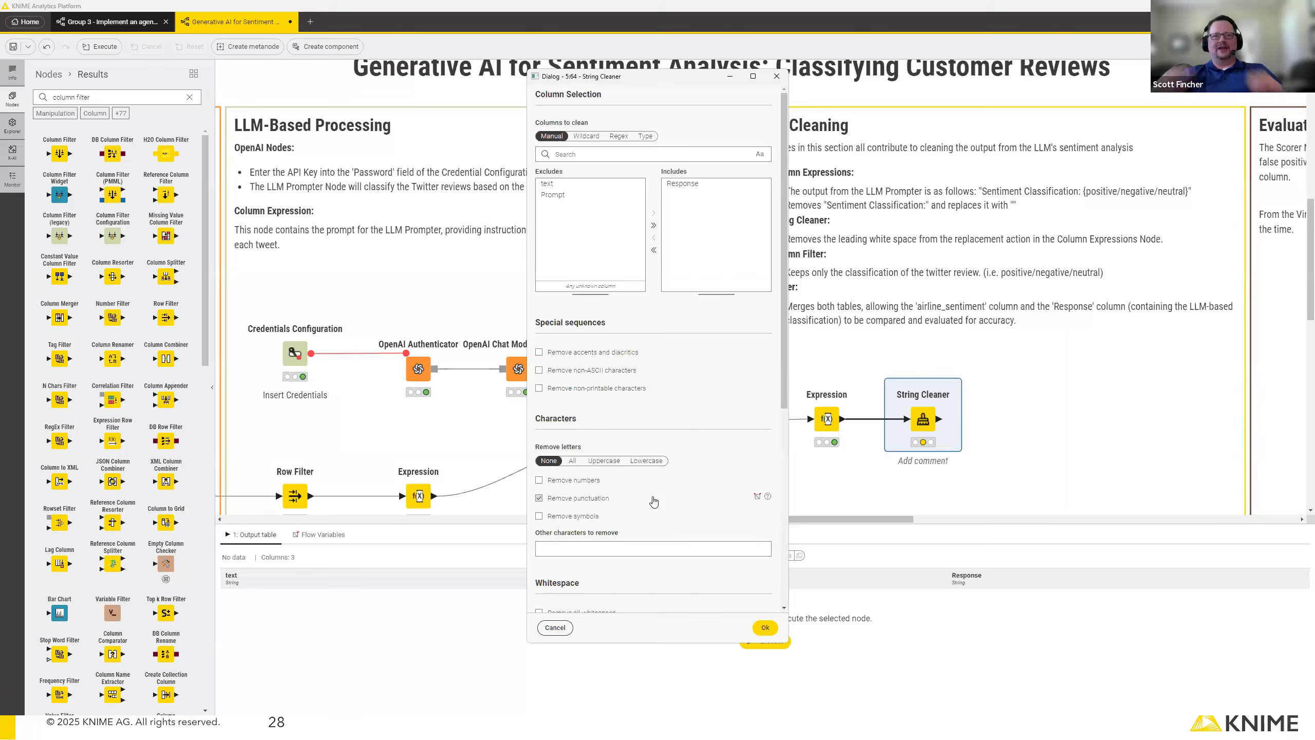
pyautogui.scroll(-4, 668, 469)
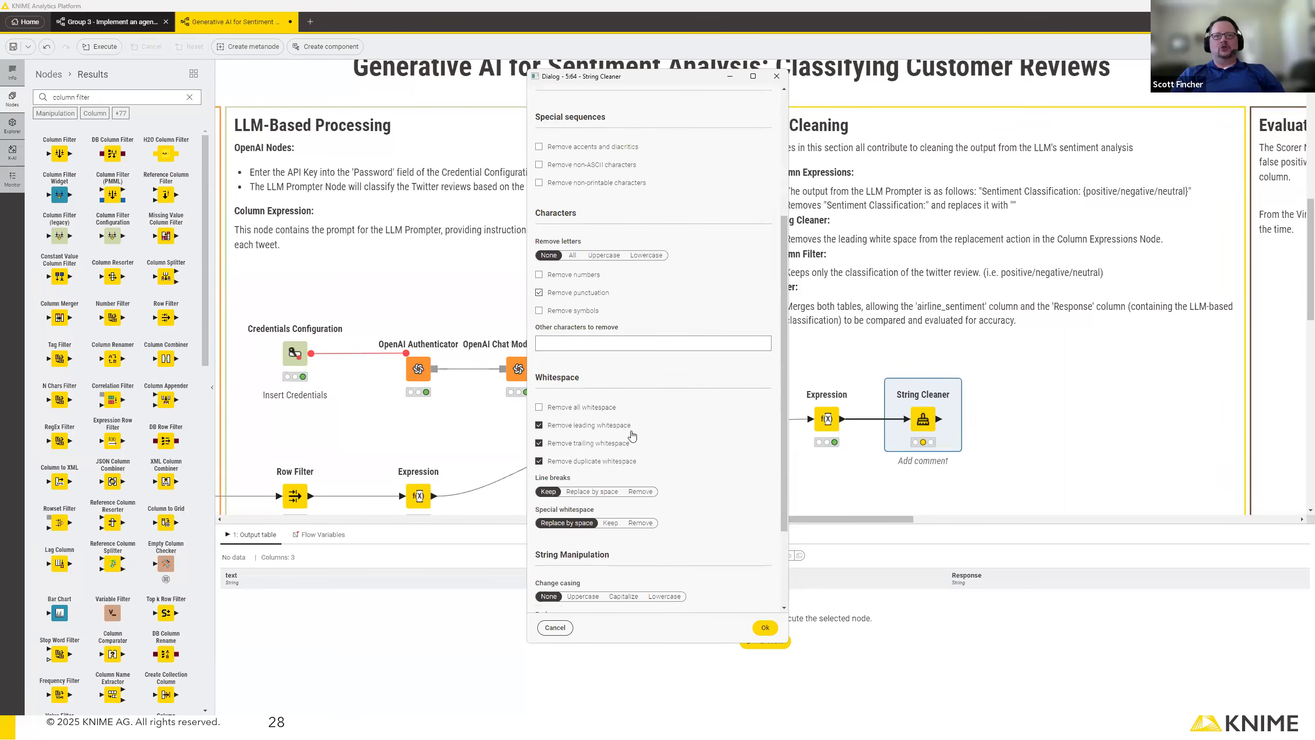
pyautogui.click(765, 628)
pyautogui.click(913, 378)
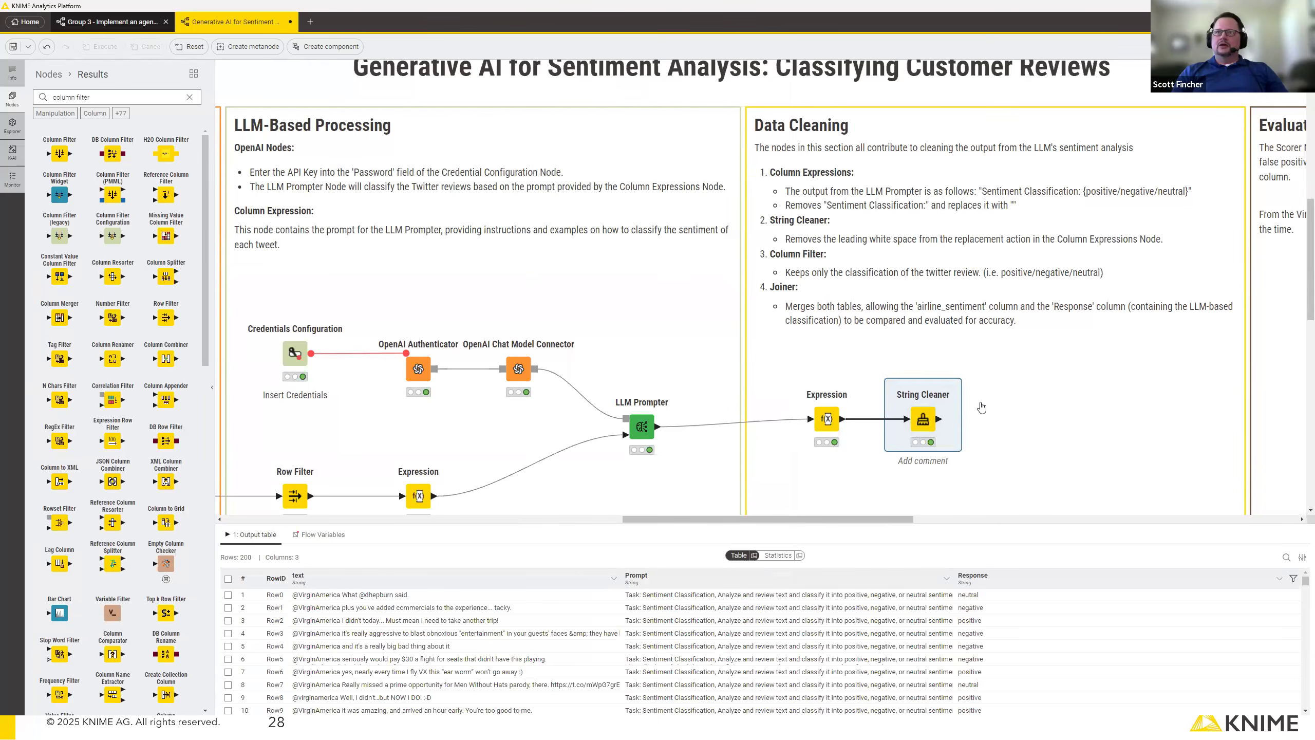
# Add a Column Filter node connected to the output of the String Cleaner.
pyautogui.moveTo(940, 418); pyautogui.dragTo(1007, 419)
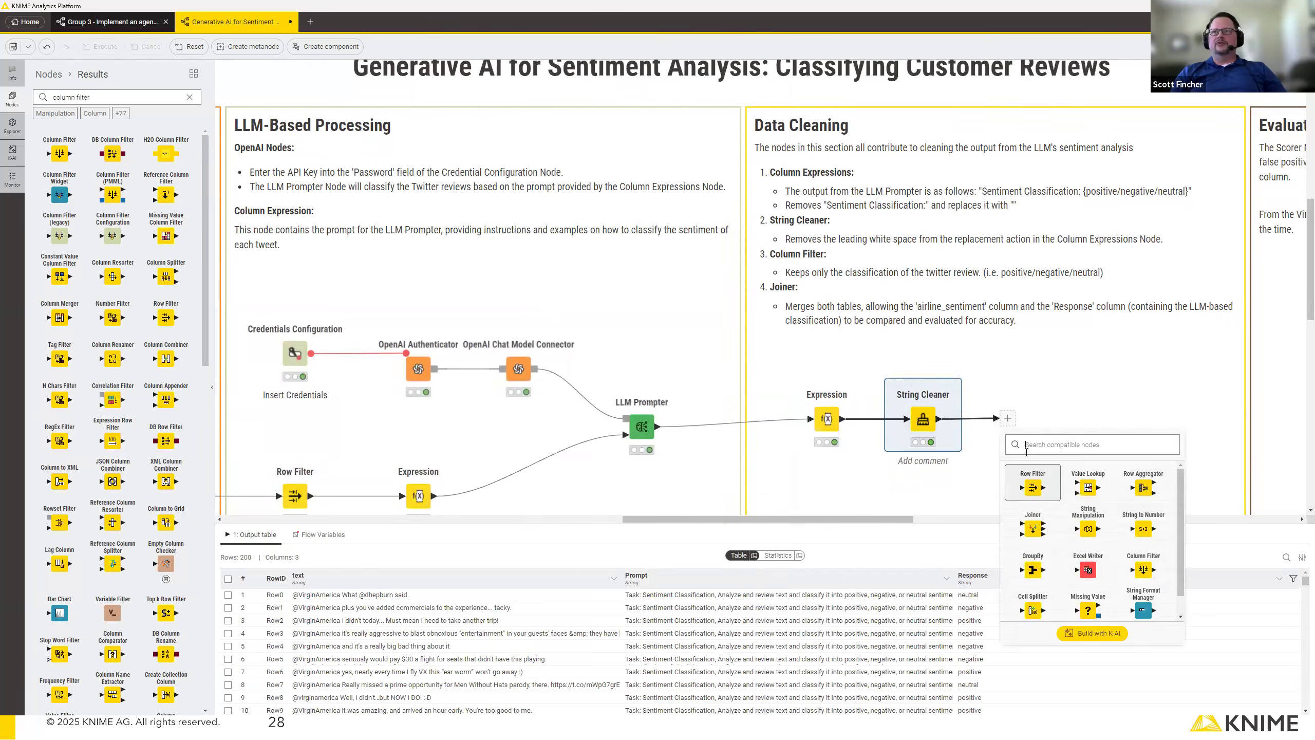
pyautogui.write('colun filt')
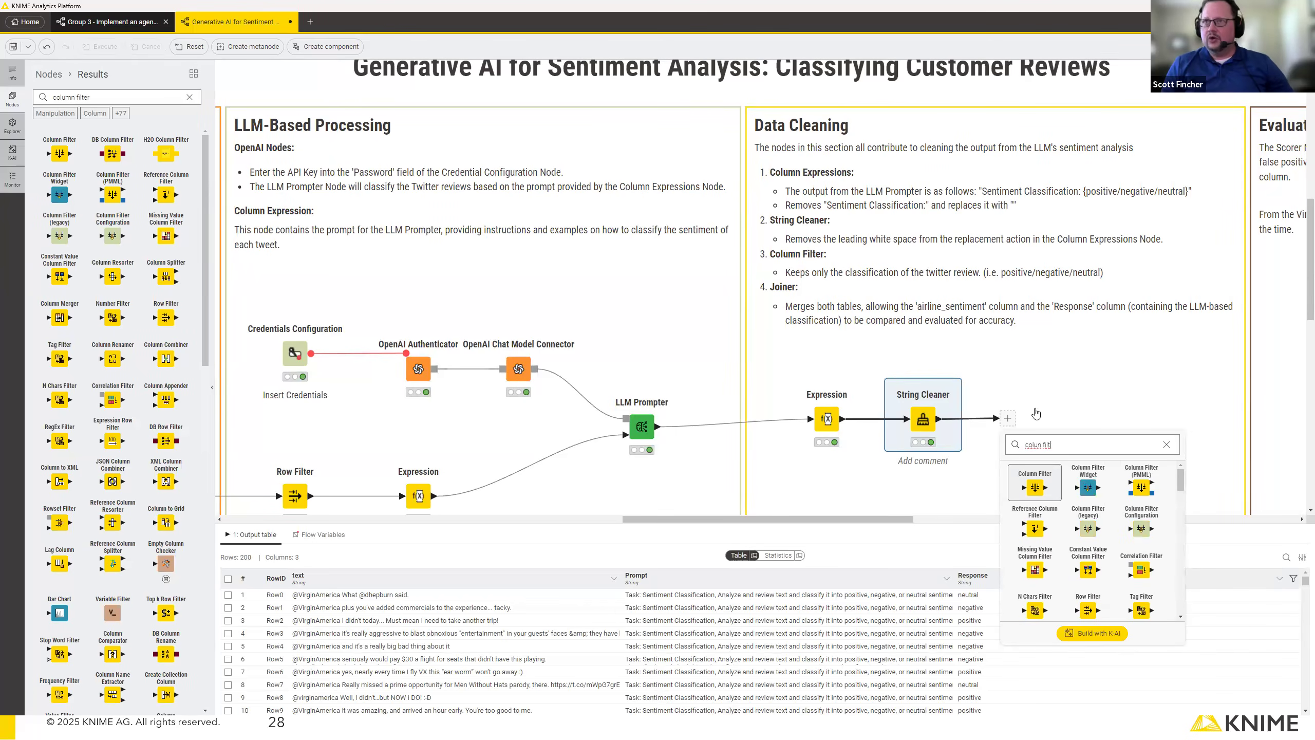
pyautogui.click(1035, 475)
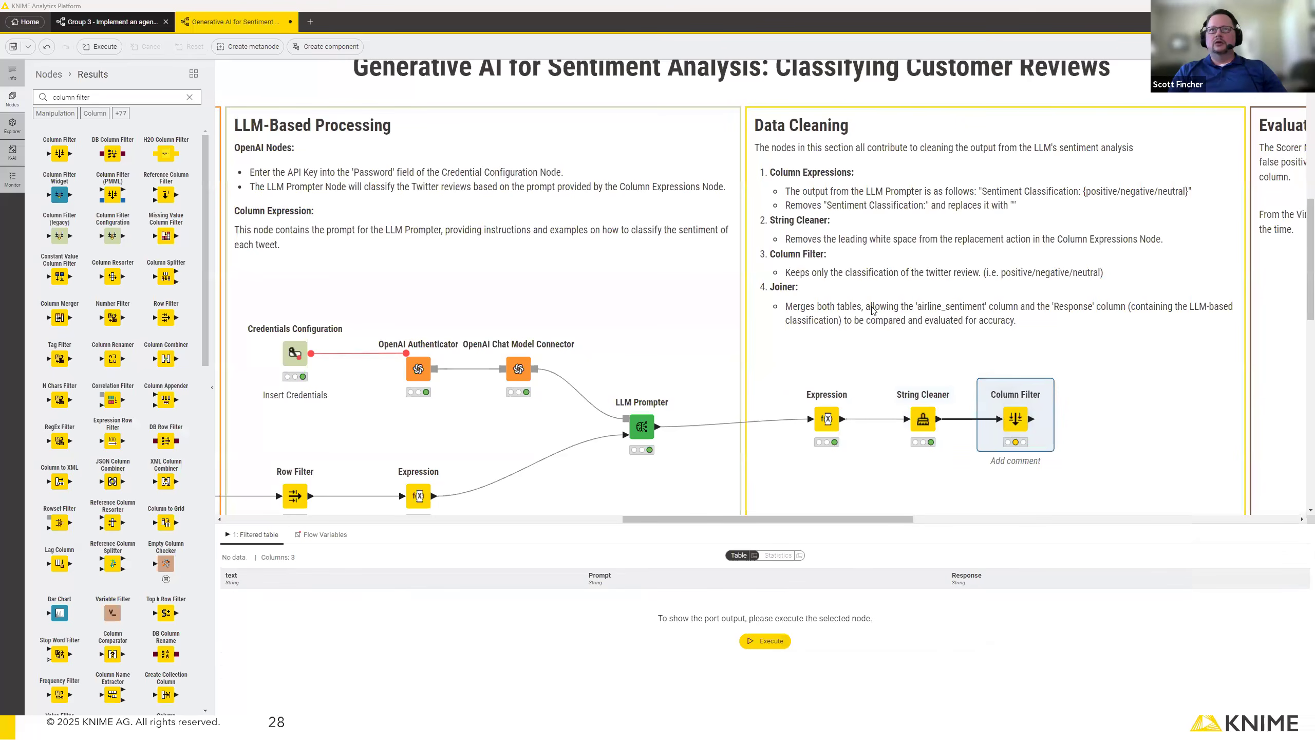
# Exclude the Prompt column in the Column Filter, and execute the node.
pyautogui.doubleClick(1012, 420)
pyautogui.click(686, 171)
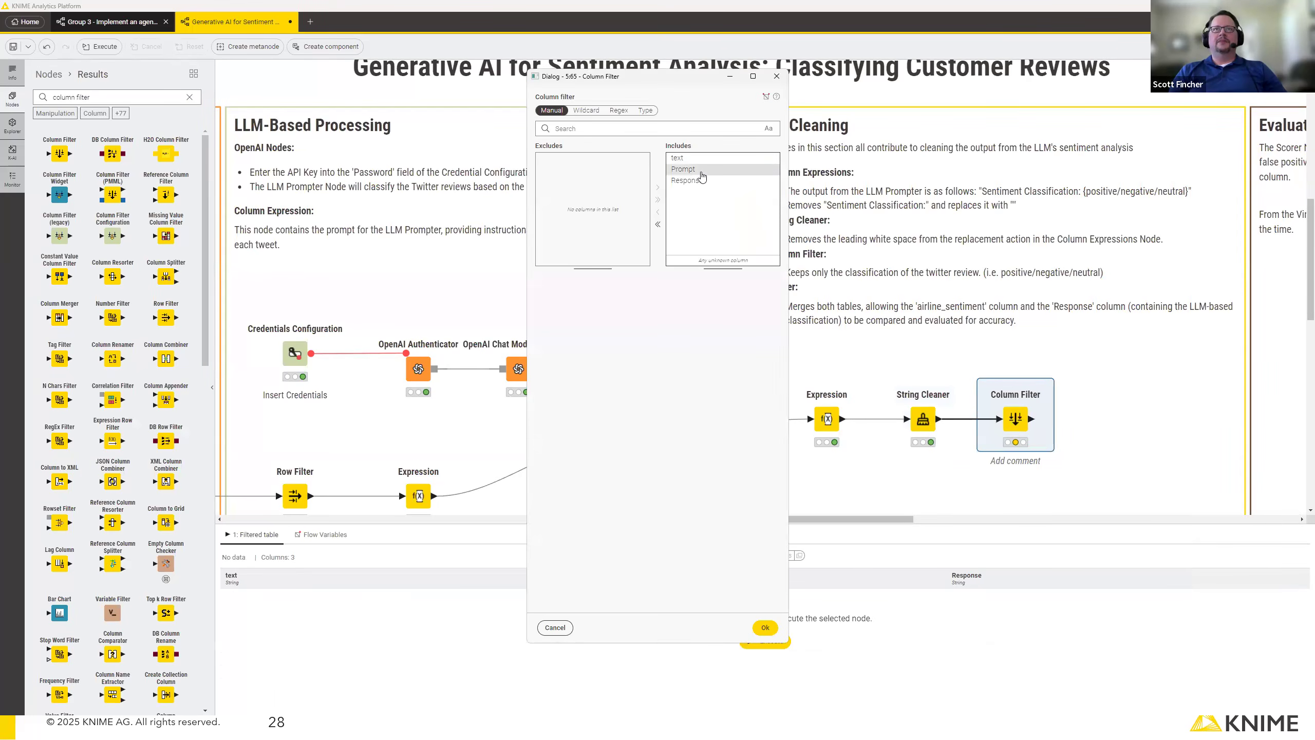
pyautogui.click(658, 212)
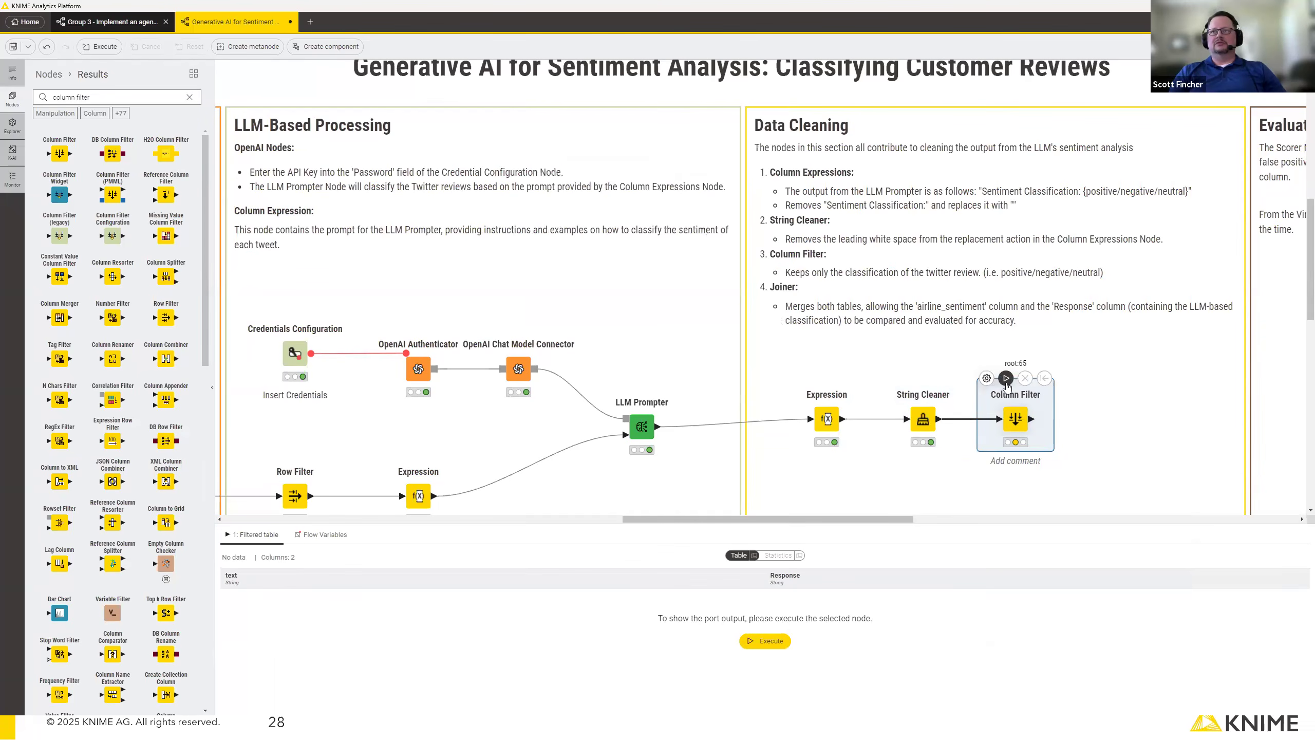
pyautogui.click(1005, 378)
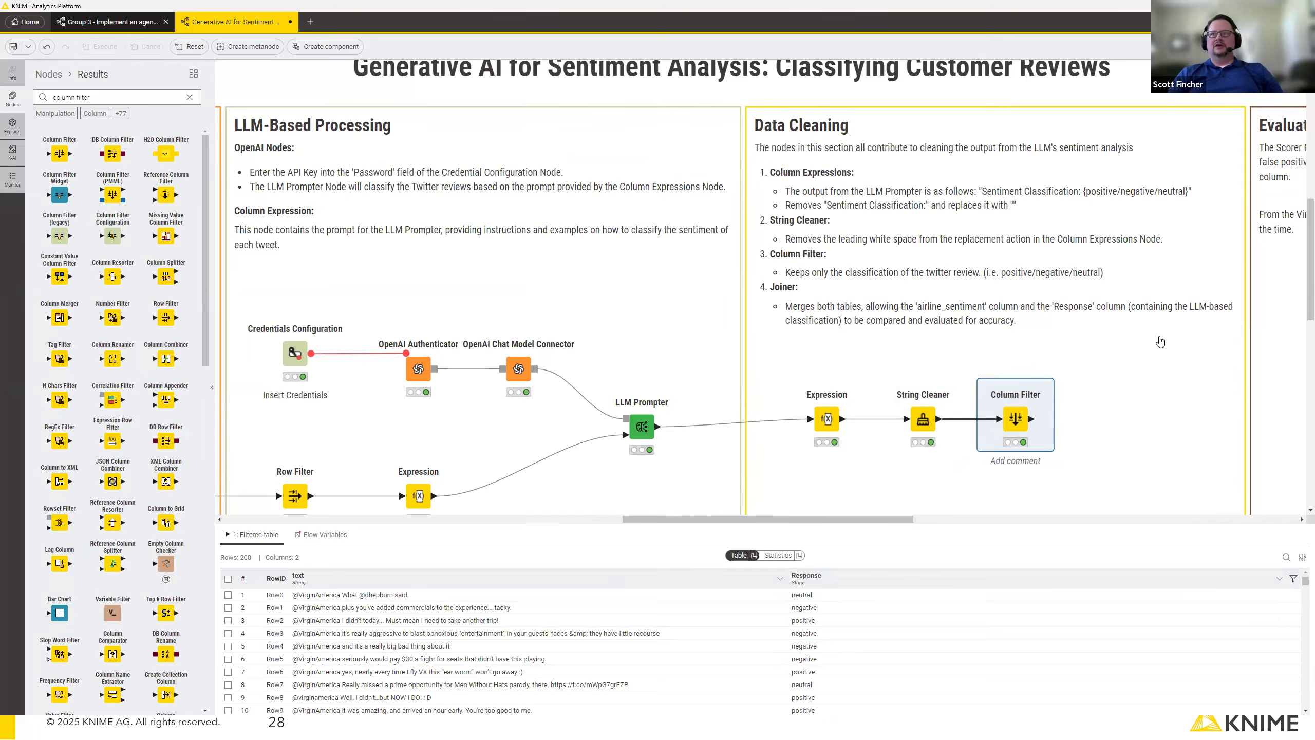
pyautogui.scroll(-4, 1158, 340)
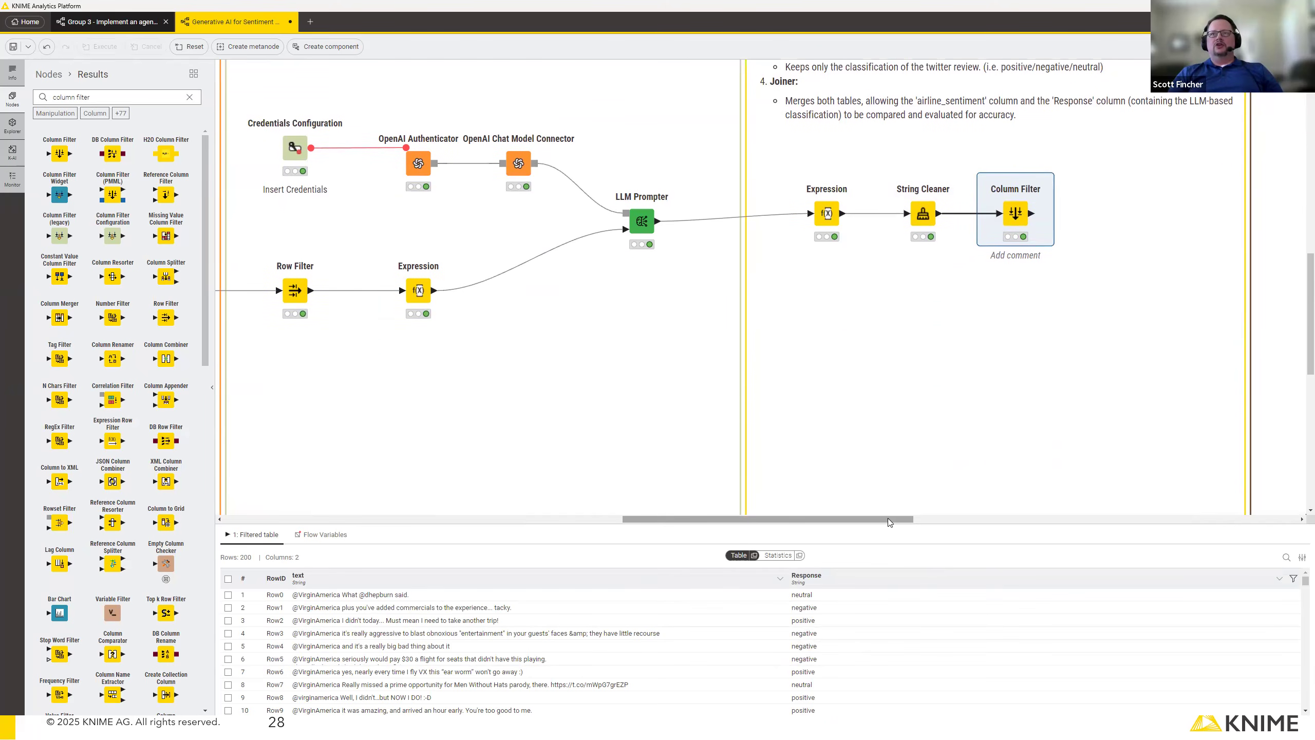
# Add a Joiner node fed by the Column Filter after the String Cleaner and by the Sentiment only Column Filter.
pyautogui.moveTo(873, 518); pyautogui.dragTo(784, 521)
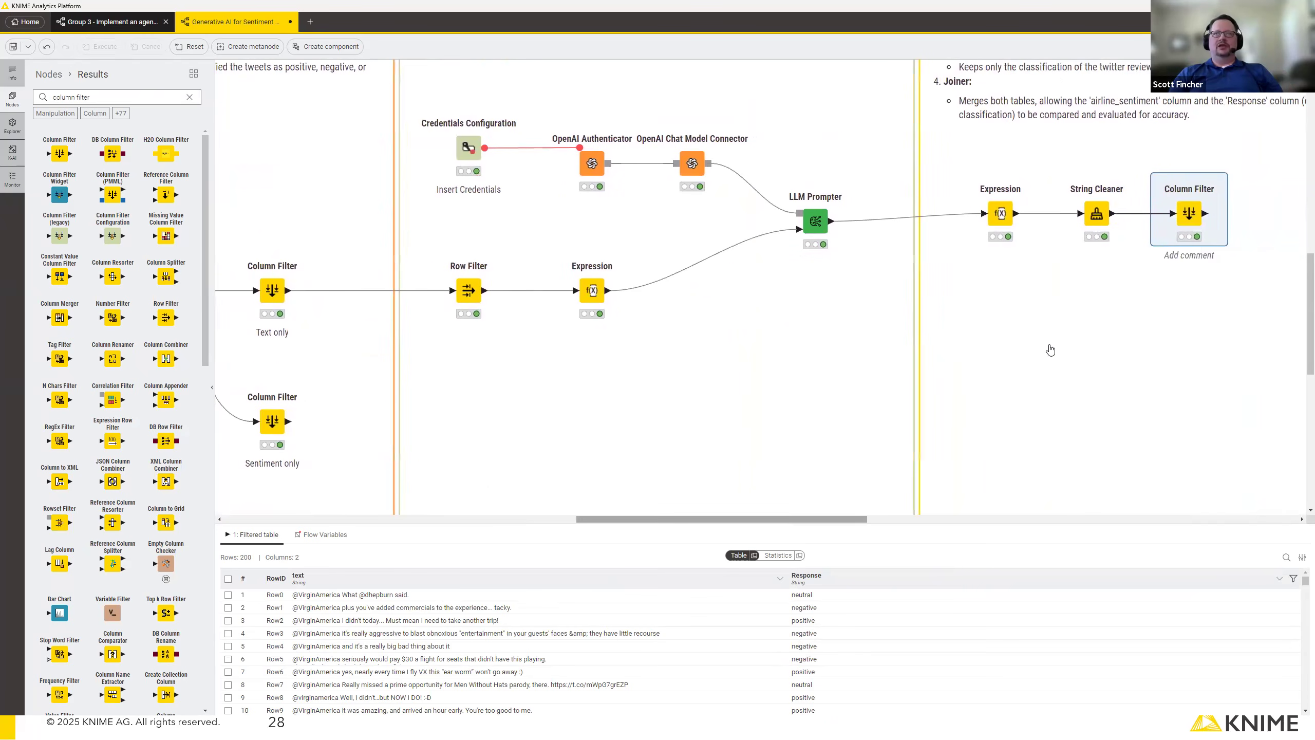
pyautogui.moveTo(1206, 213); pyautogui.dragTo(1262, 344)
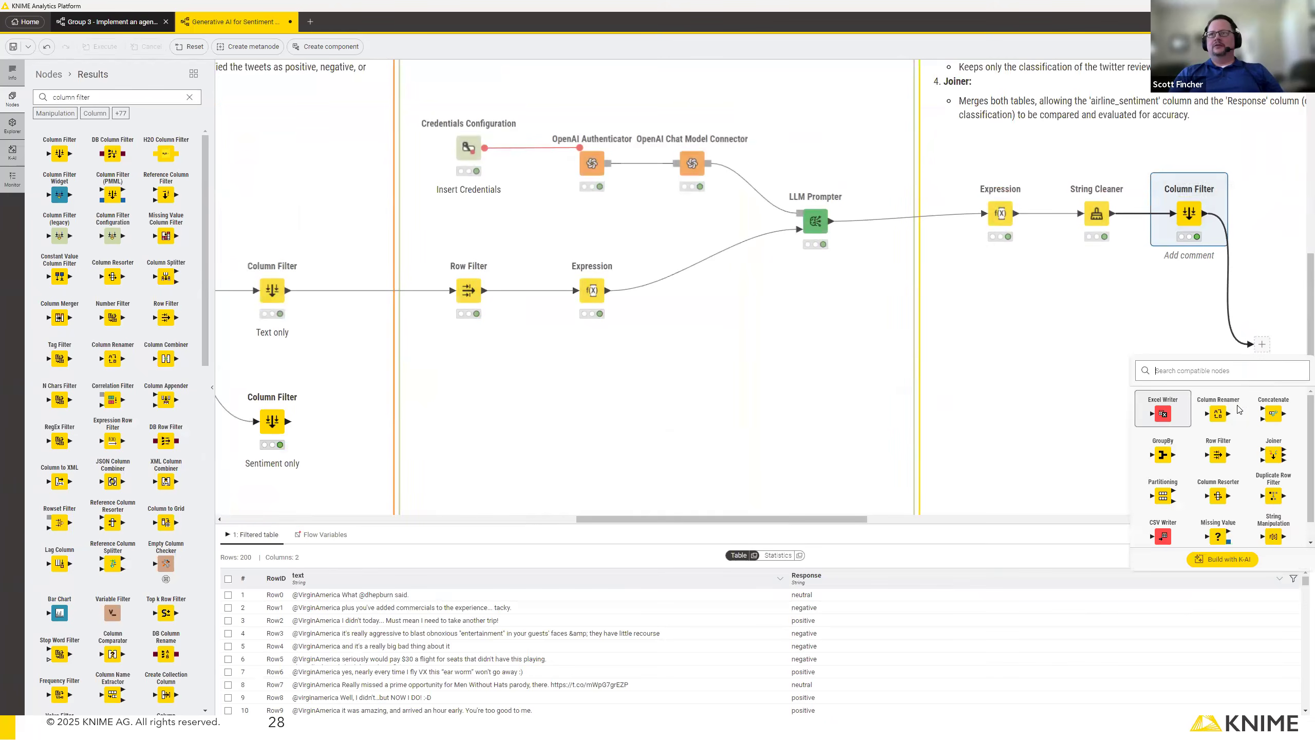
pyautogui.click(1272, 452)
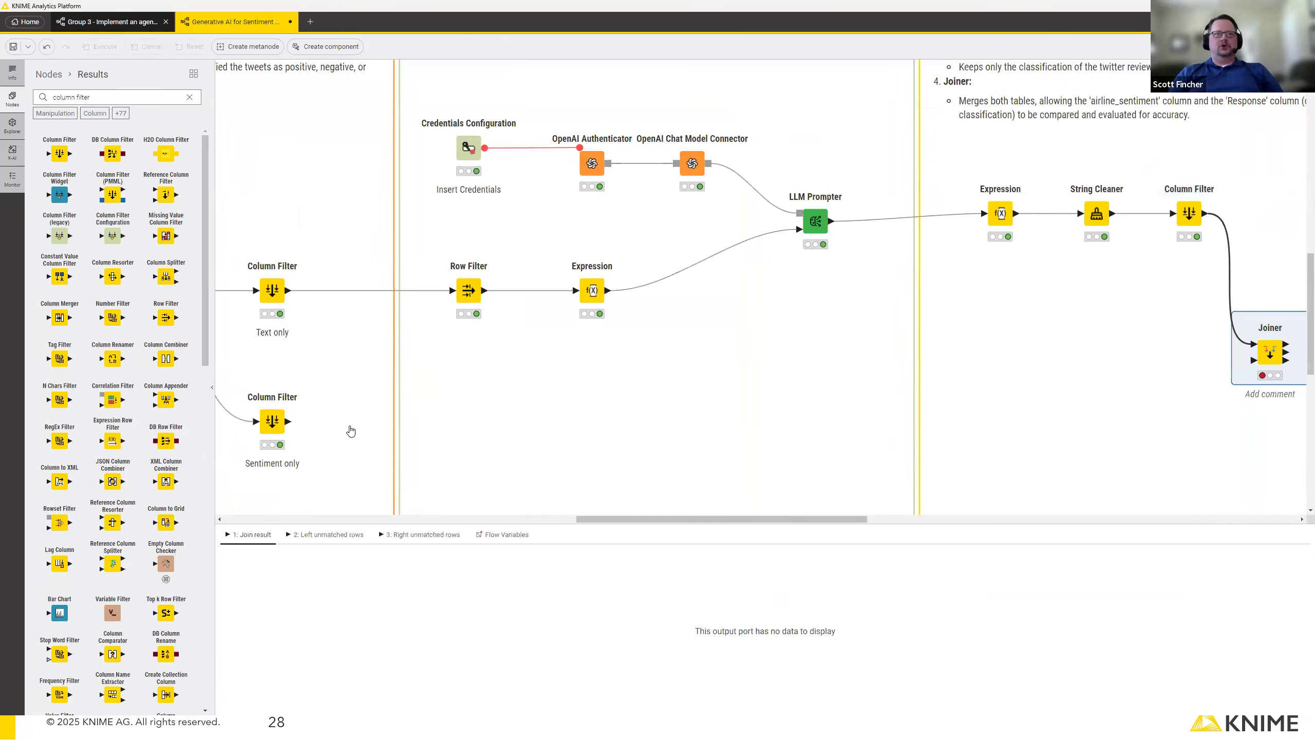
pyautogui.moveTo(288, 421); pyautogui.dragTo(1261, 358)
# Configure the Joiner to match on RowID in both tables and output only matching rows, and execute it.
pyautogui.doubleClick(1271, 352)
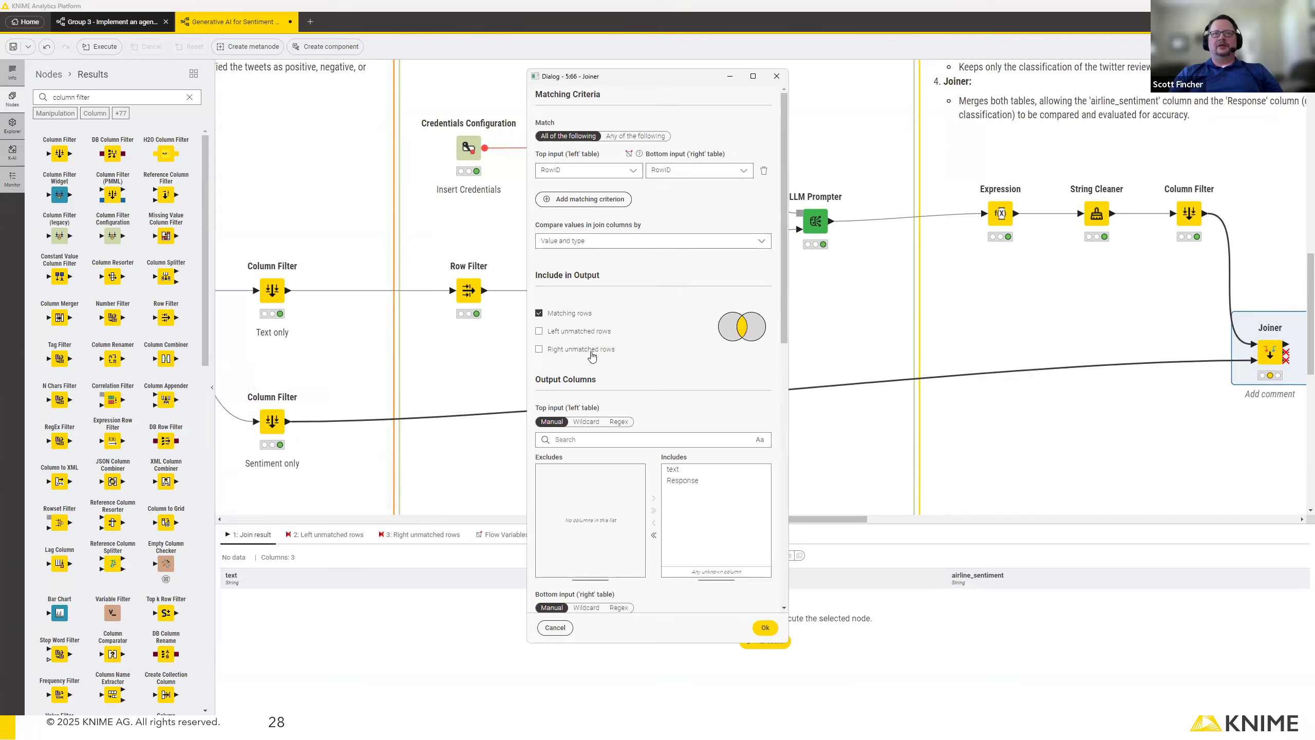
pyautogui.click(766, 627)
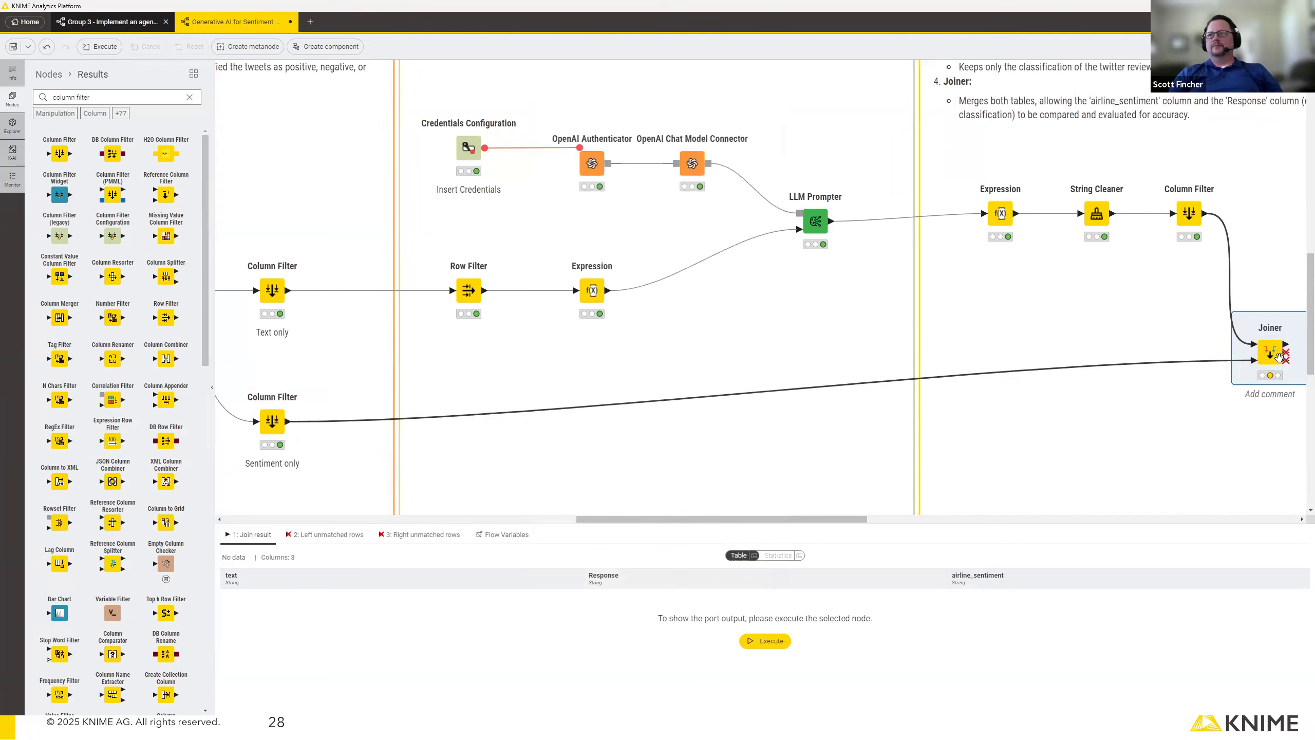
pyautogui.click(1262, 311)
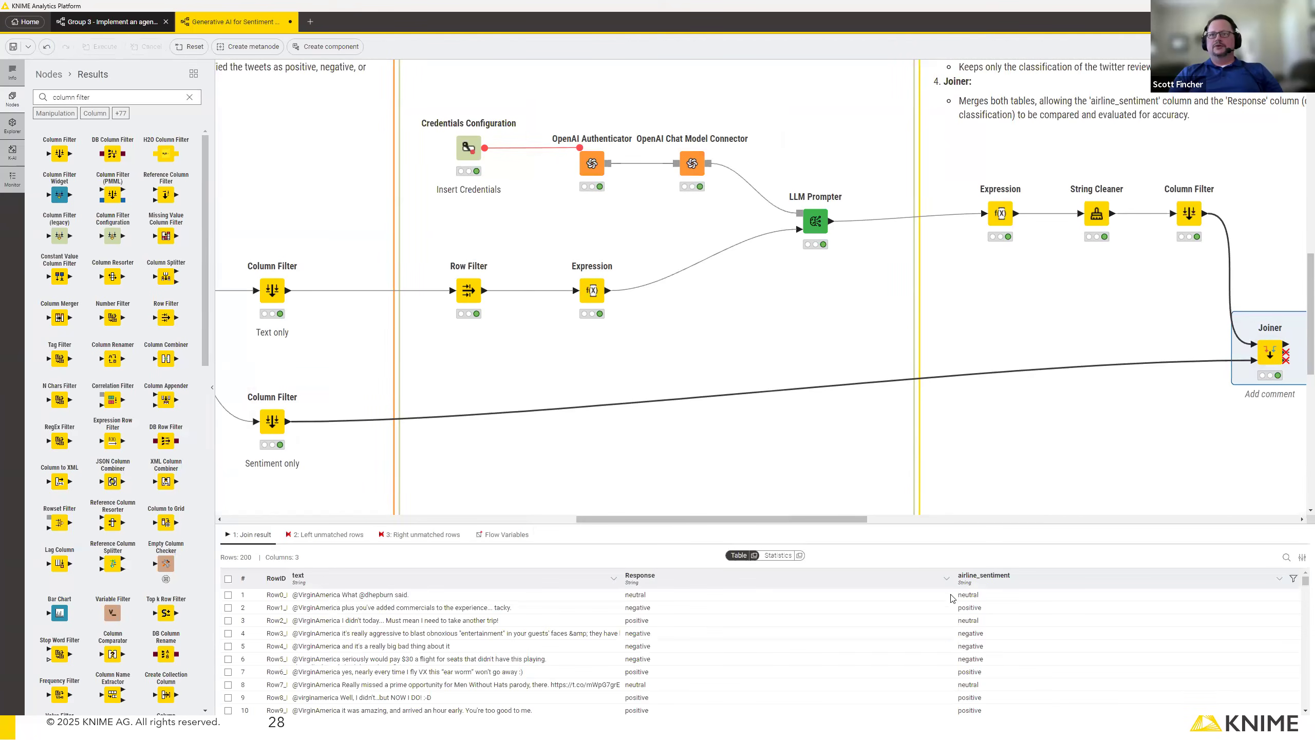
# Compare the Response and airline_sentiment values in the first rows of the join result.
pyautogui.click(657, 596)
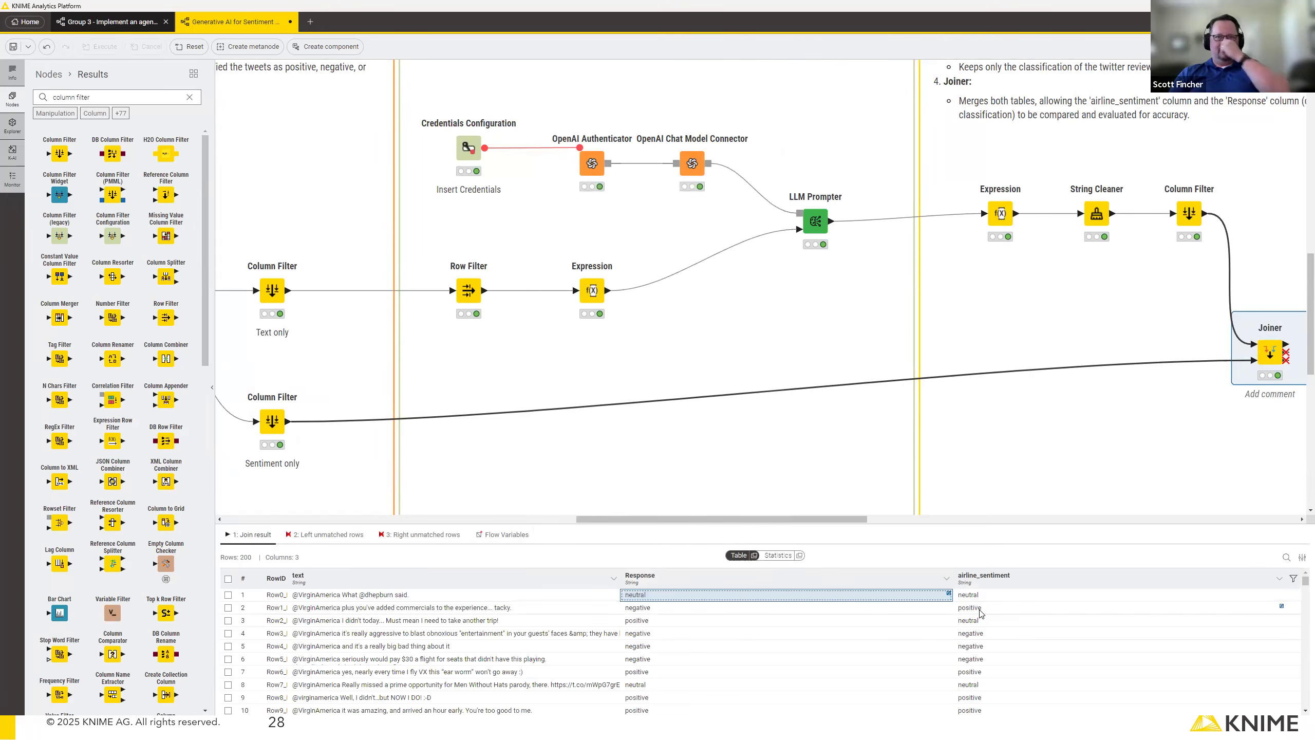
pyautogui.click(895, 610)
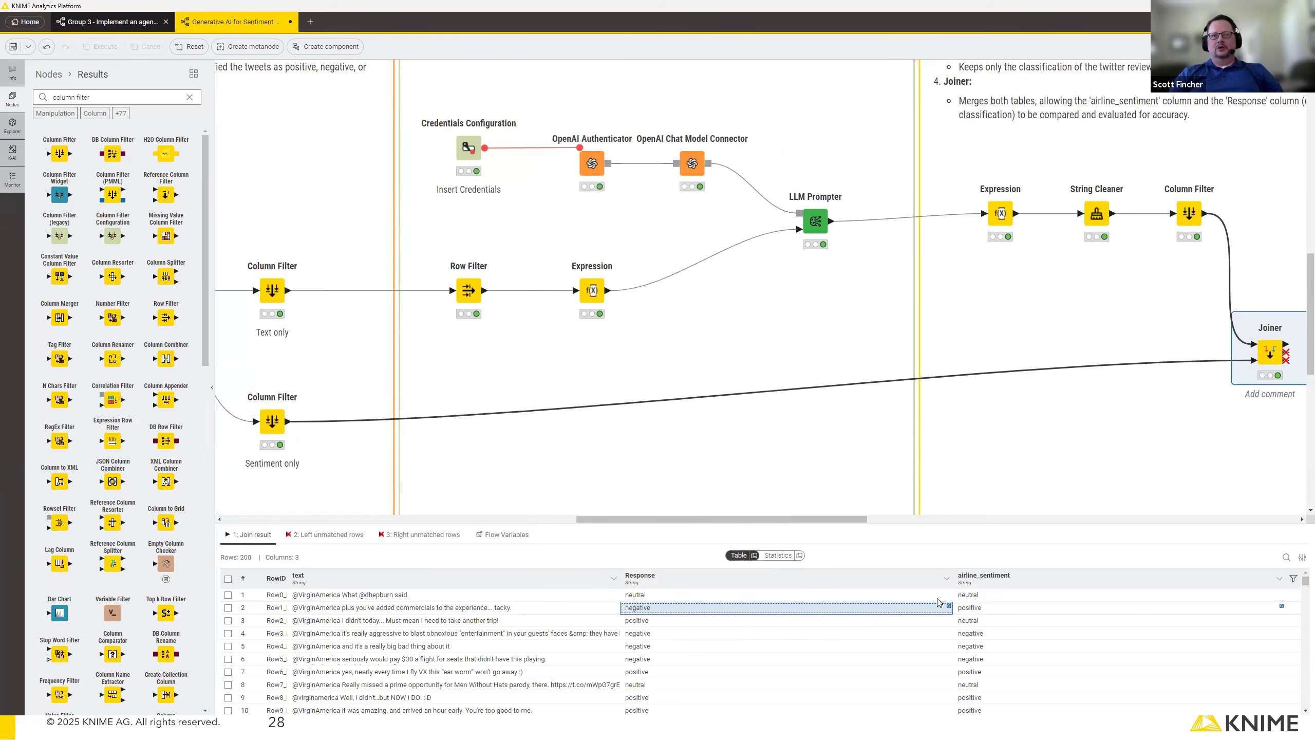
pyautogui.click(993, 611)
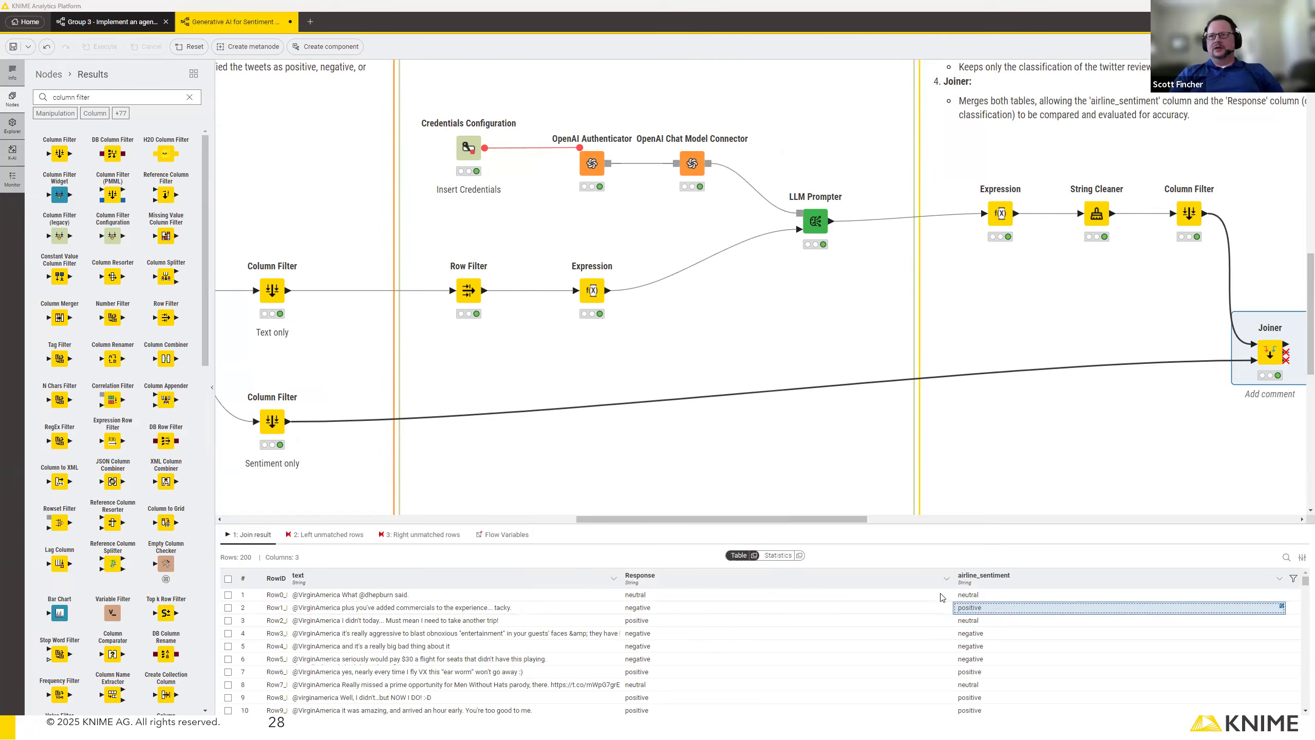
# Add a Scorer node in the evaluation section and connect the Joiner's join result to it.
pyautogui.moveTo(790, 520); pyautogui.dragTo(947, 522)
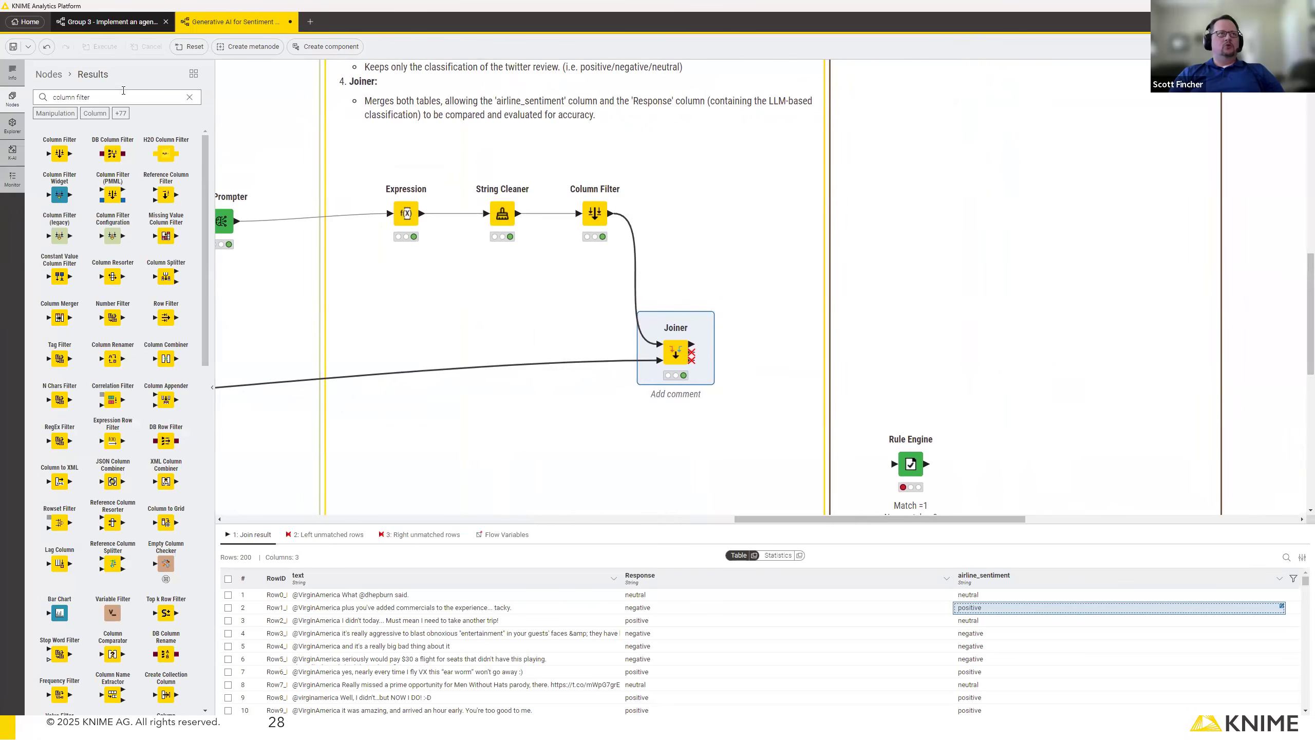
pyautogui.moveTo(124, 98); pyautogui.dragTo(28, 91)
pyautogui.write('scorer')
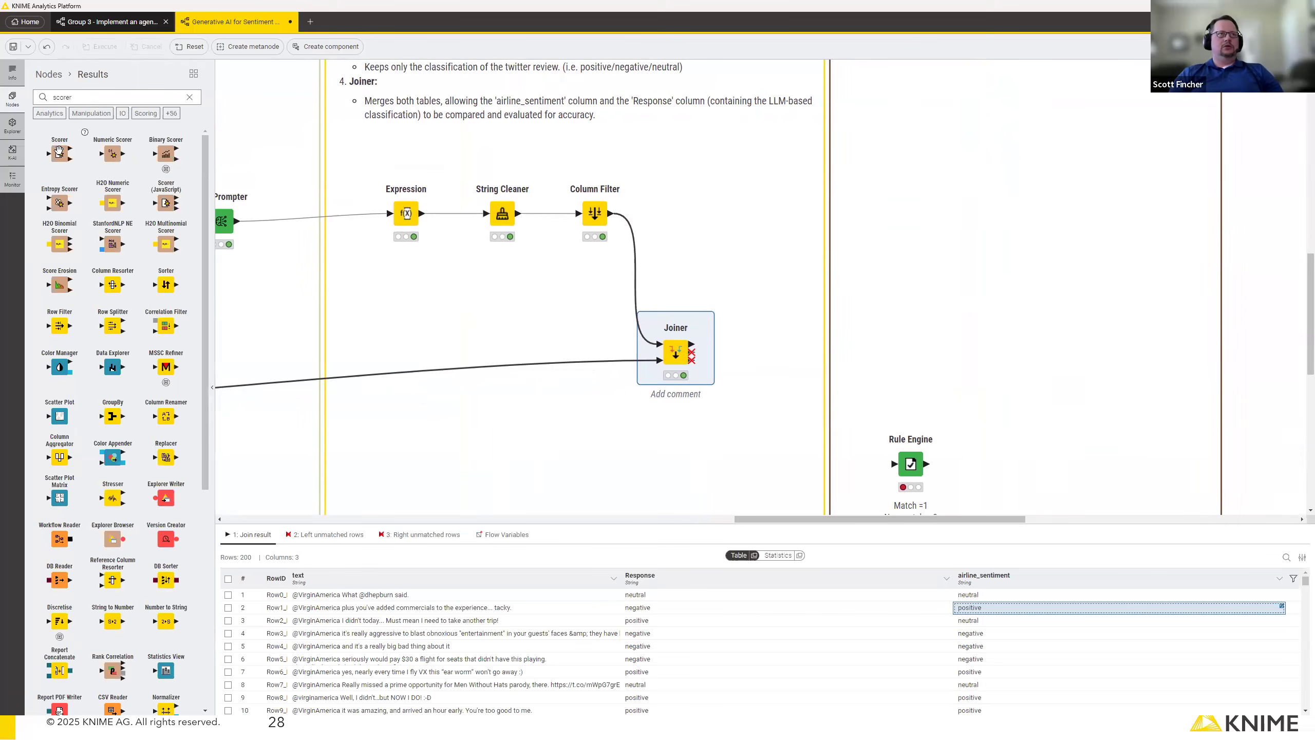
pyautogui.moveTo(59, 151); pyautogui.dragTo(1011, 166)
pyautogui.moveTo(692, 343); pyautogui.dragTo(1009, 167)
# Set the Scorer's first column to airline_sentiment and second column to Response, and execute it with its view opened.
pyautogui.doubleClick(1012, 168)
pyautogui.click(570, 301)
pyautogui.click(570, 328)
pyautogui.click(578, 328)
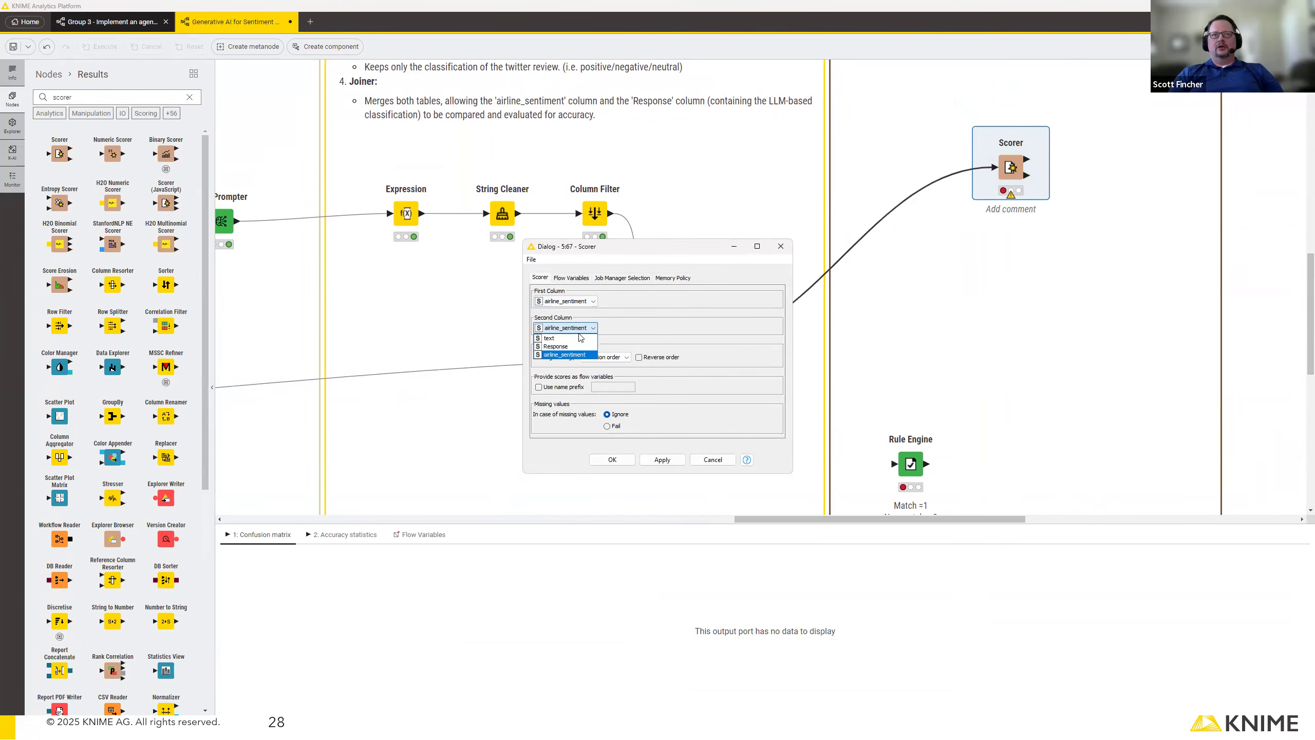
pyautogui.click(579, 347)
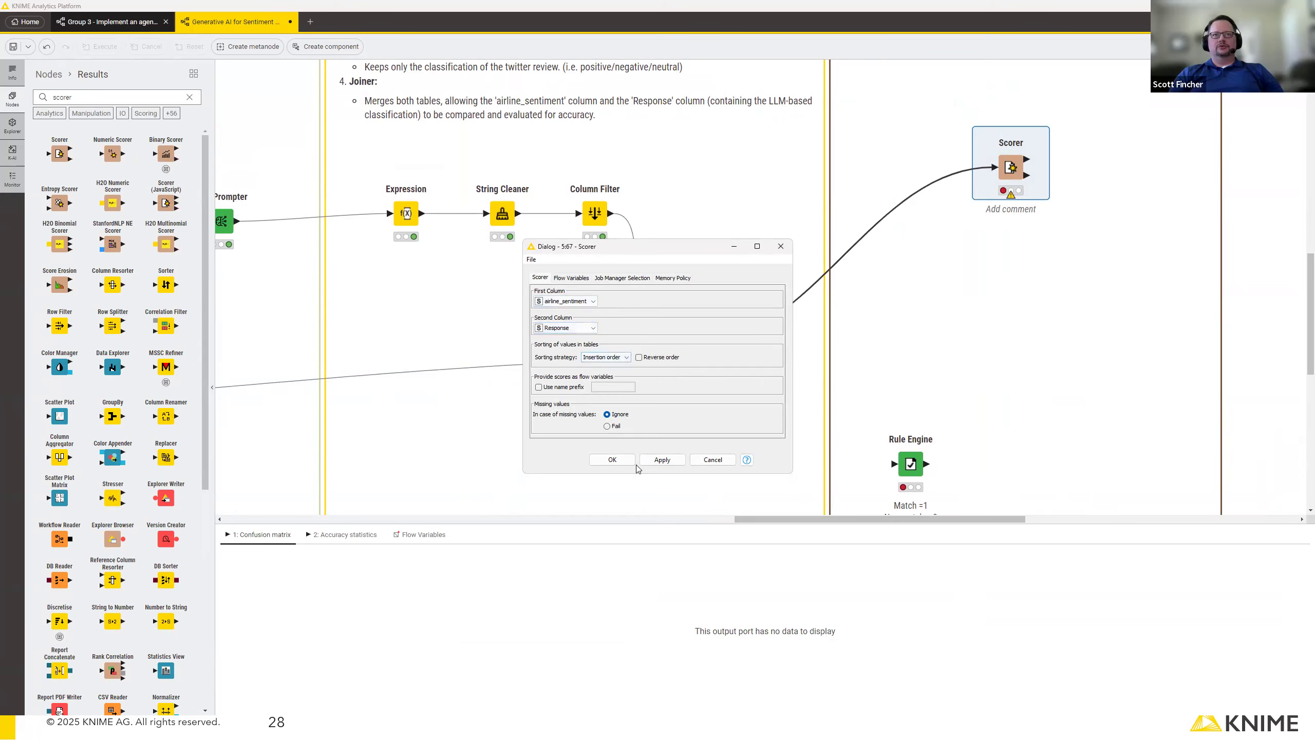
pyautogui.click(615, 462)
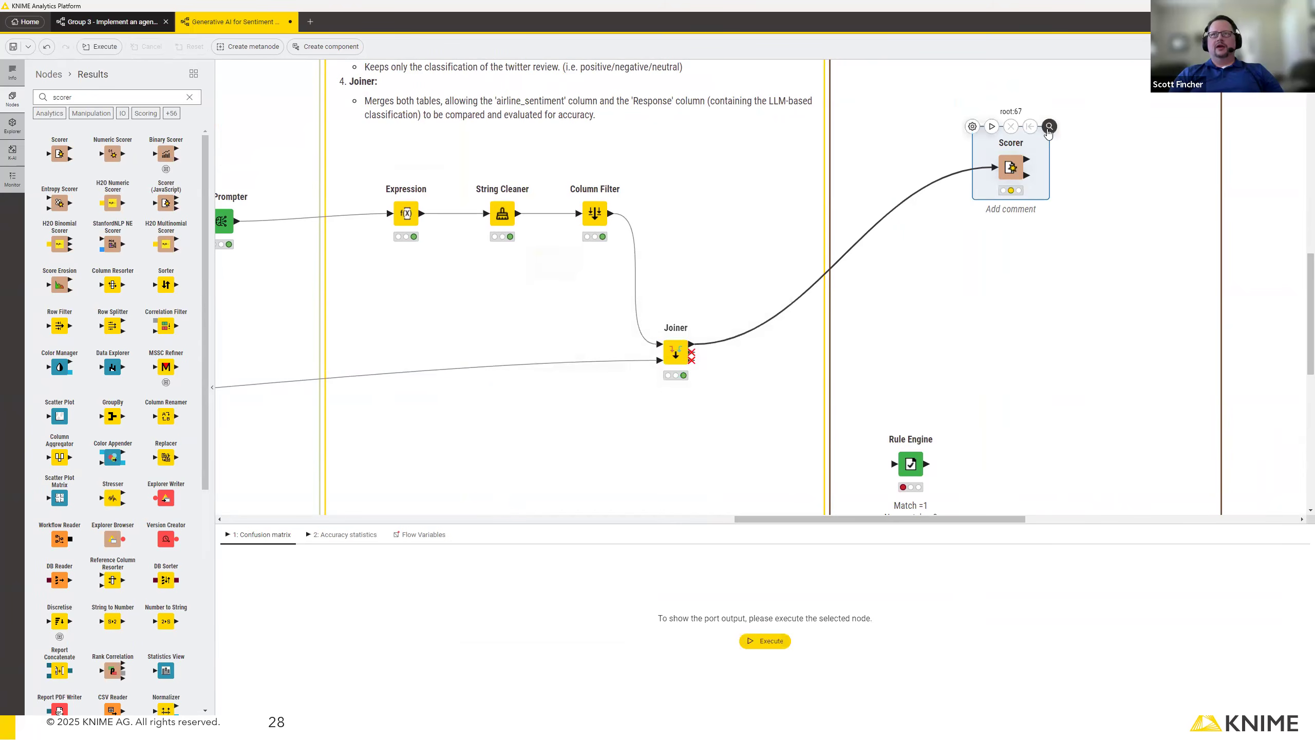
pyautogui.click(1049, 127)
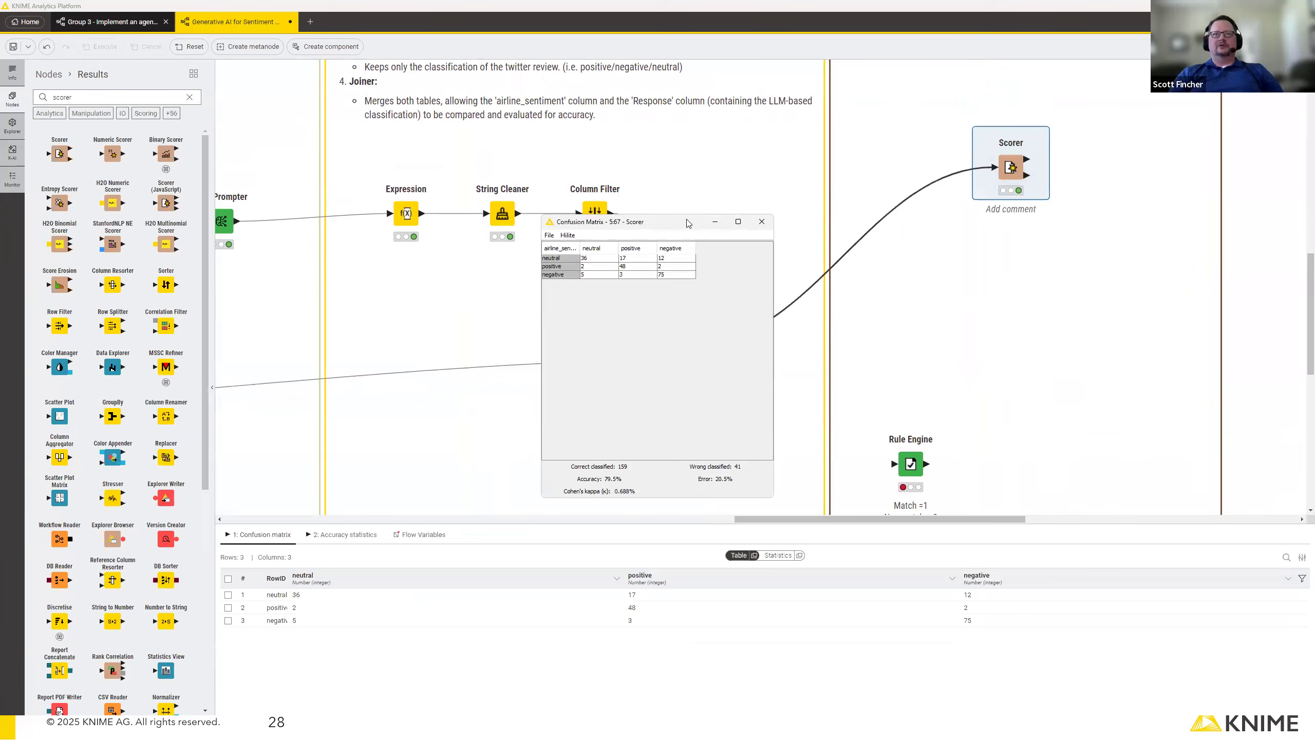
# Examine the correctly classified neutral, positive and negative cells along the confusion matrix diagonal, and close the view.
pyautogui.moveTo(688, 223); pyautogui.dragTo(816, 192)
pyautogui.click(734, 227)
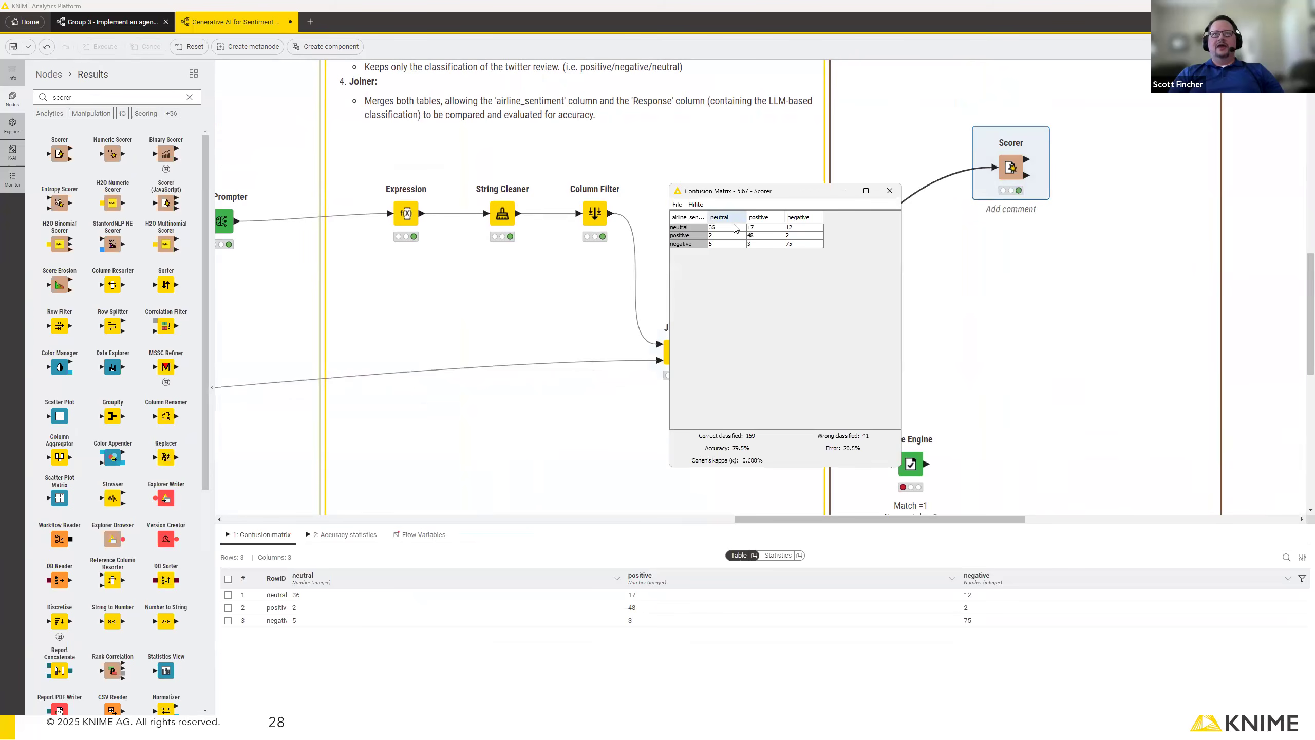
pyautogui.click(766, 236)
pyautogui.click(803, 244)
pyautogui.click(730, 228)
pyautogui.click(759, 235)
pyautogui.click(795, 246)
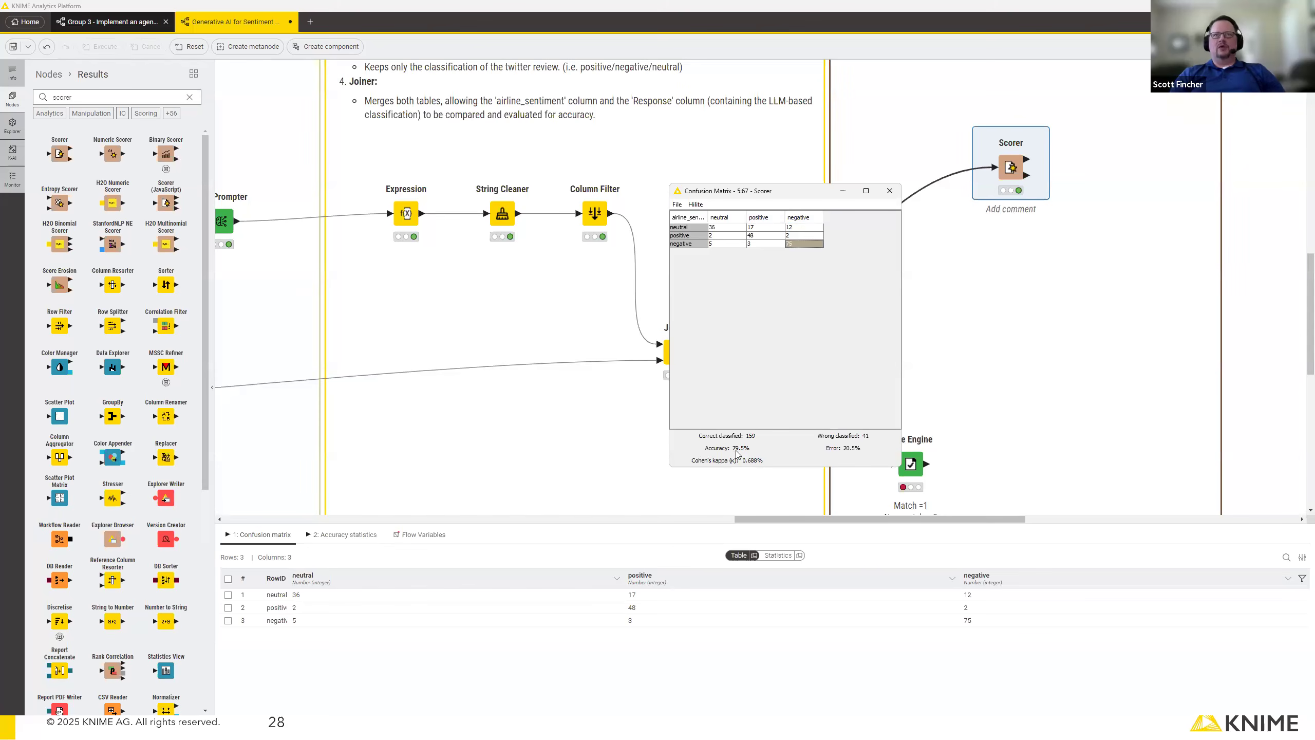
pyautogui.click(889, 191)
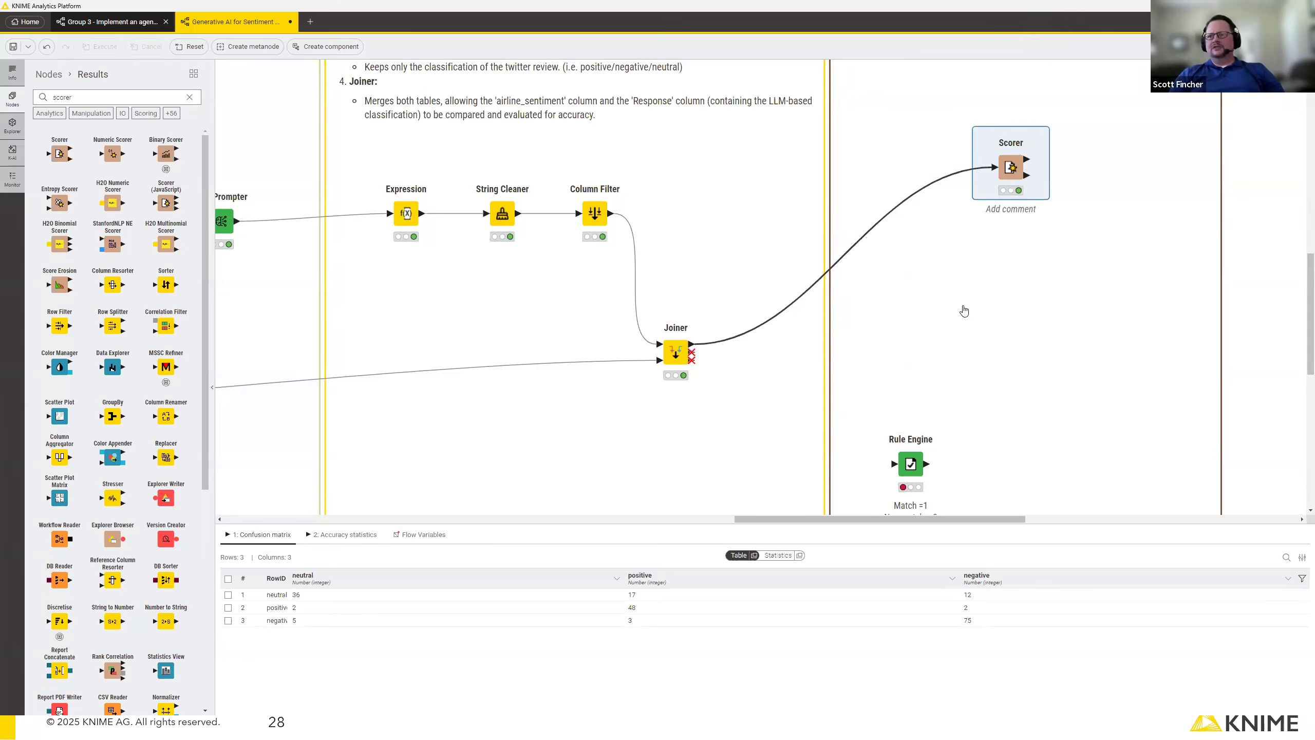
# Connect the Joiner's join result to the Rule Engine node and execute it.
pyautogui.moveTo(692, 345); pyautogui.dragTo(895, 464)
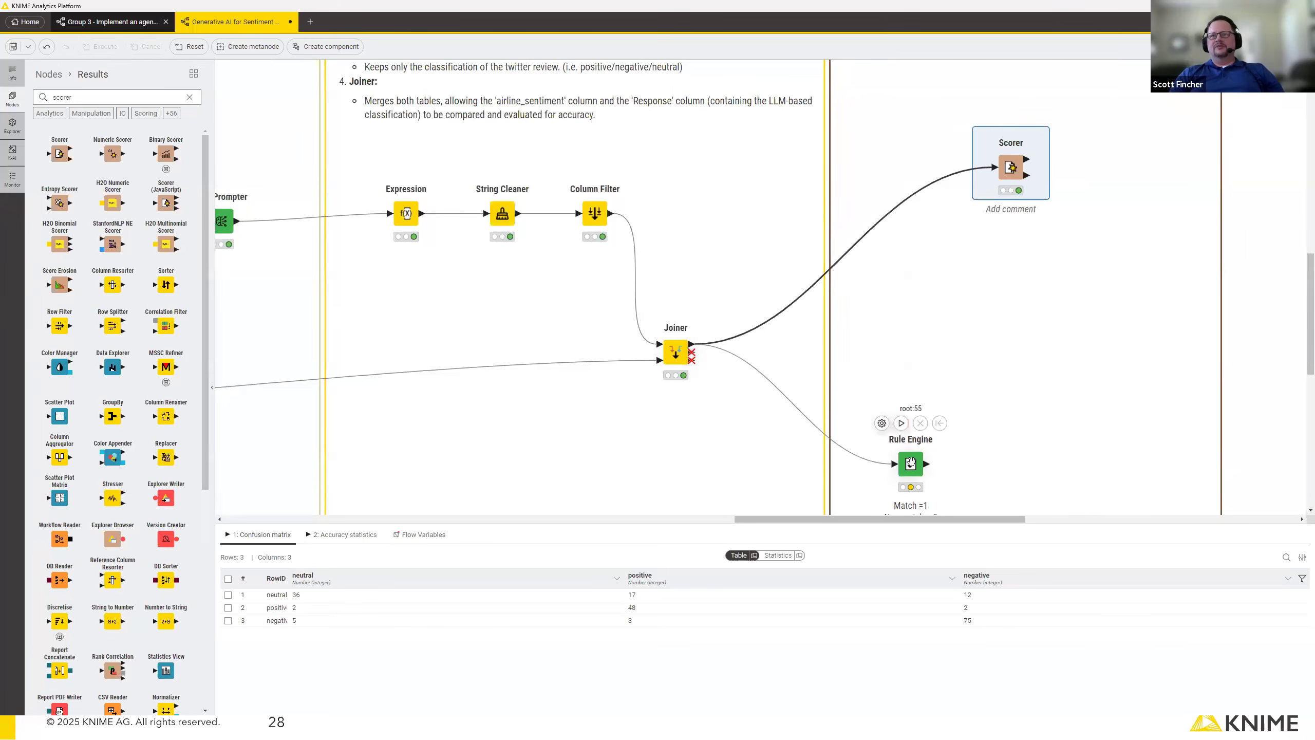
pyautogui.click(901, 423)
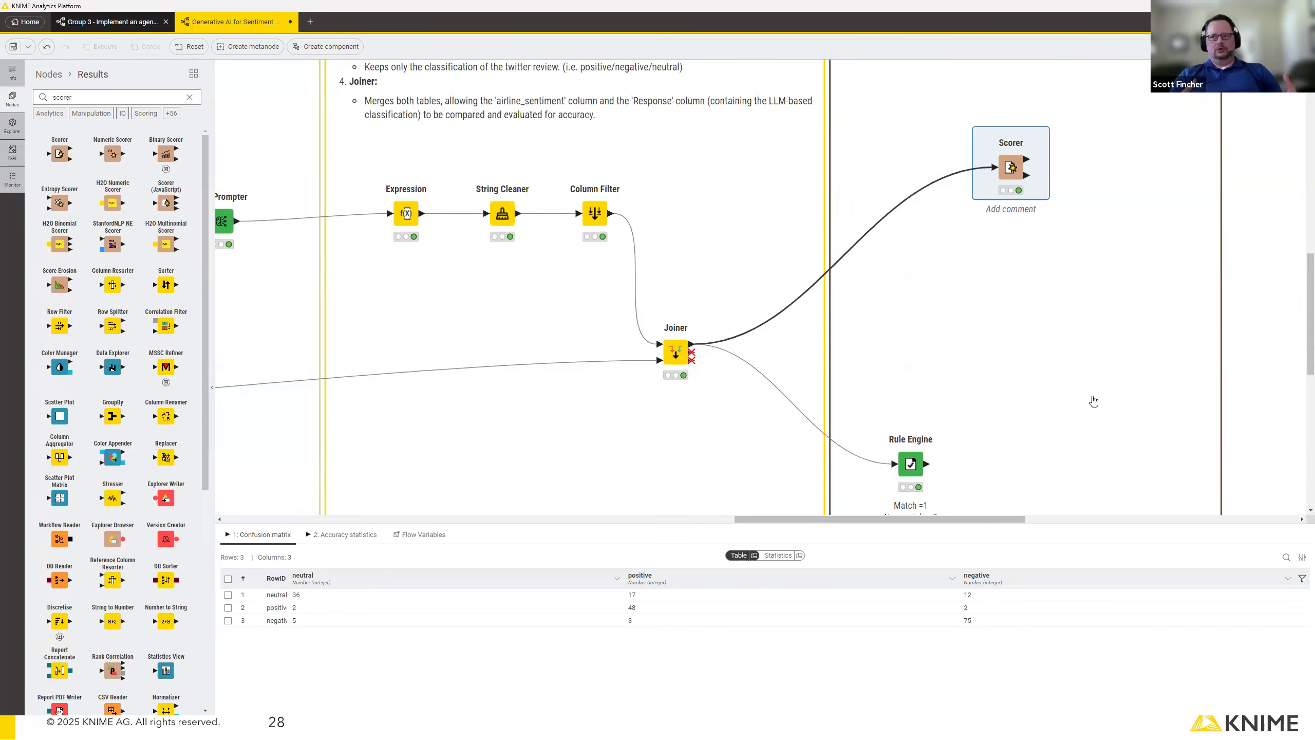
# Add a Row Filter node connected to the output of the Rule Engine.
pyautogui.scroll(-1, 938, 482)
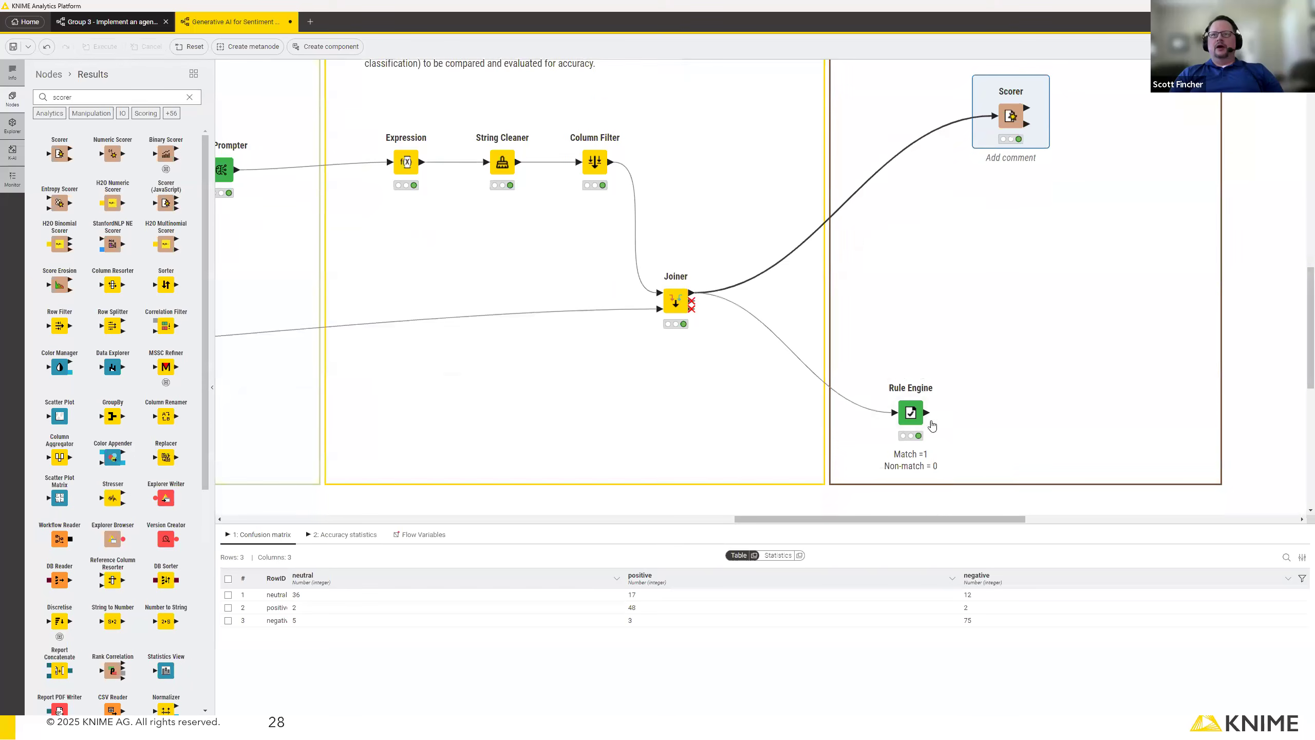
pyautogui.scroll(-1, 932, 426)
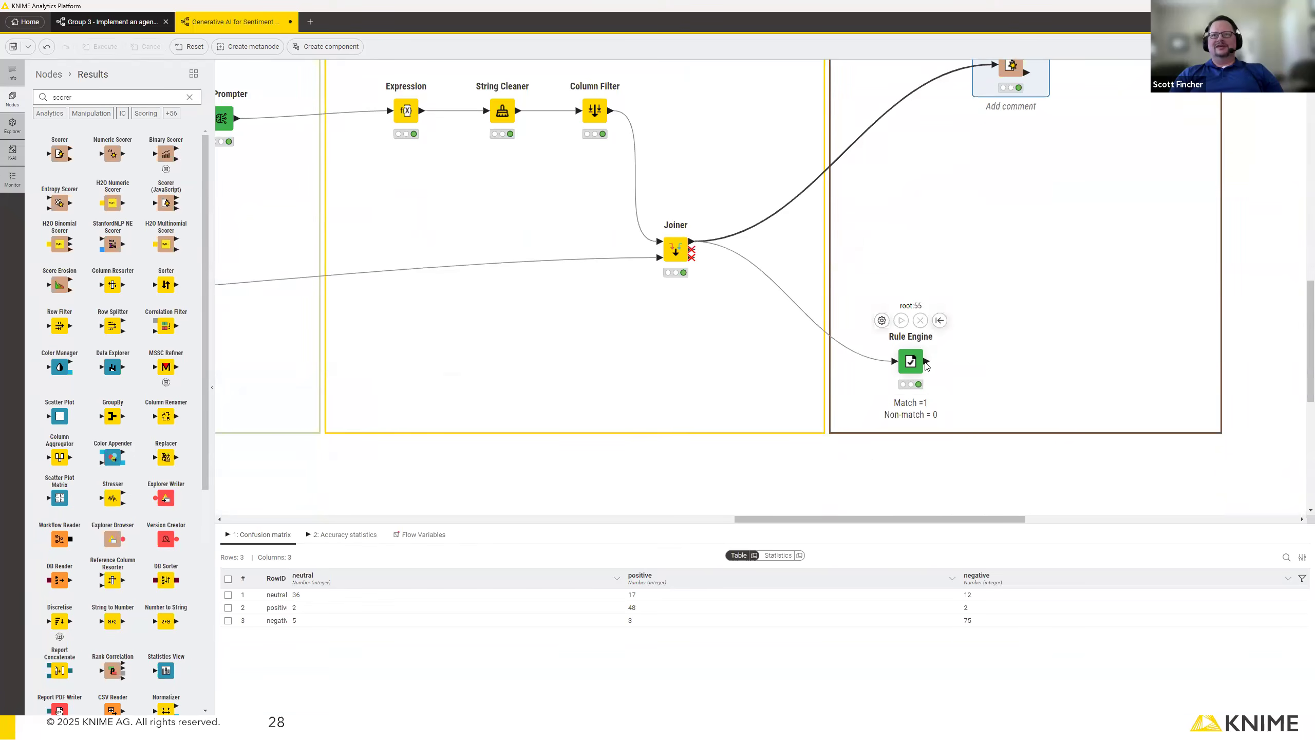
pyautogui.moveTo(927, 361); pyautogui.dragTo(993, 361)
pyautogui.scroll(-1, 1038, 414)
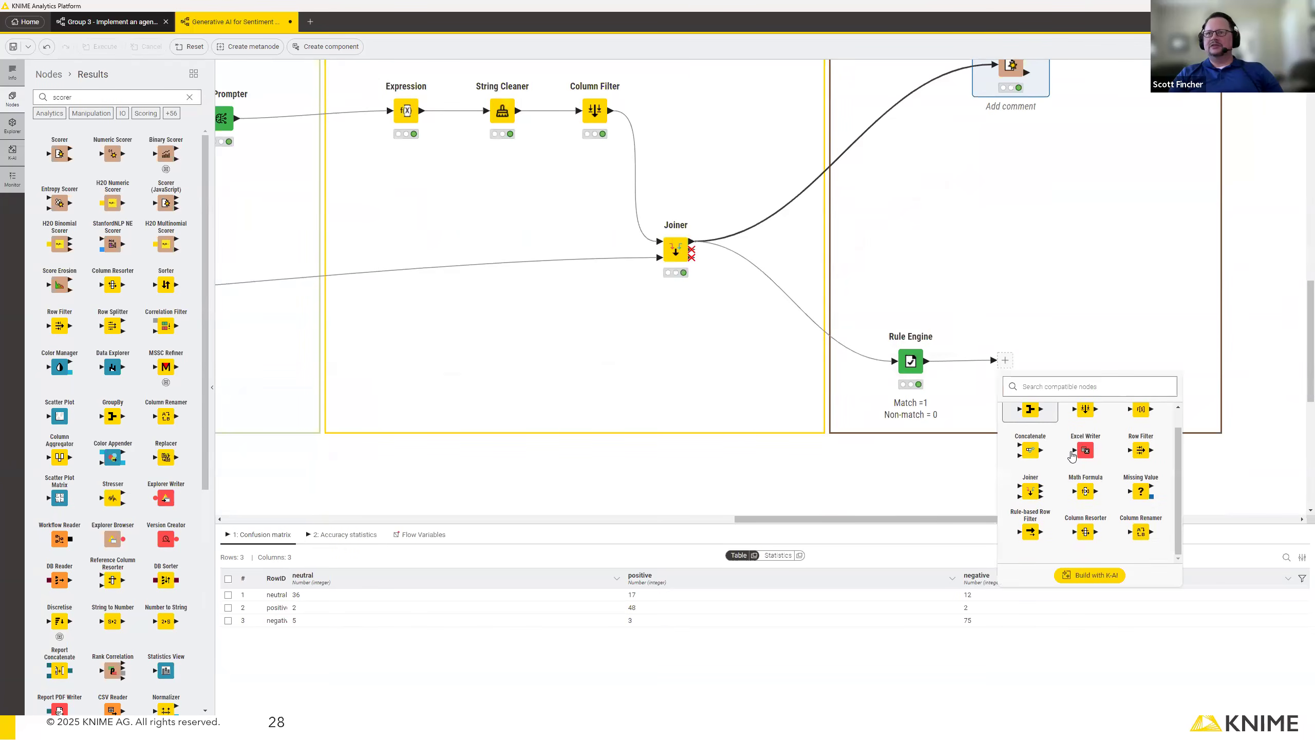
pyautogui.write('row')
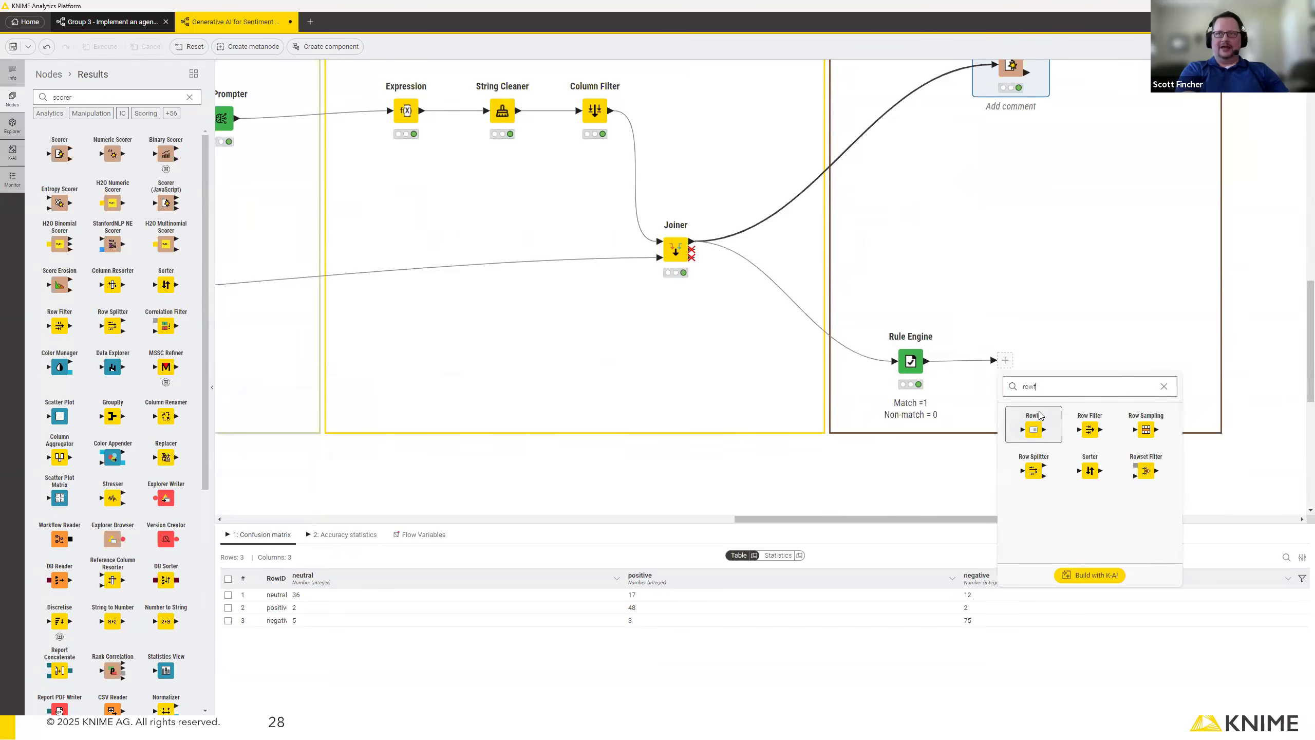
pyautogui.write(' fil')
pyautogui.click(1030, 434)
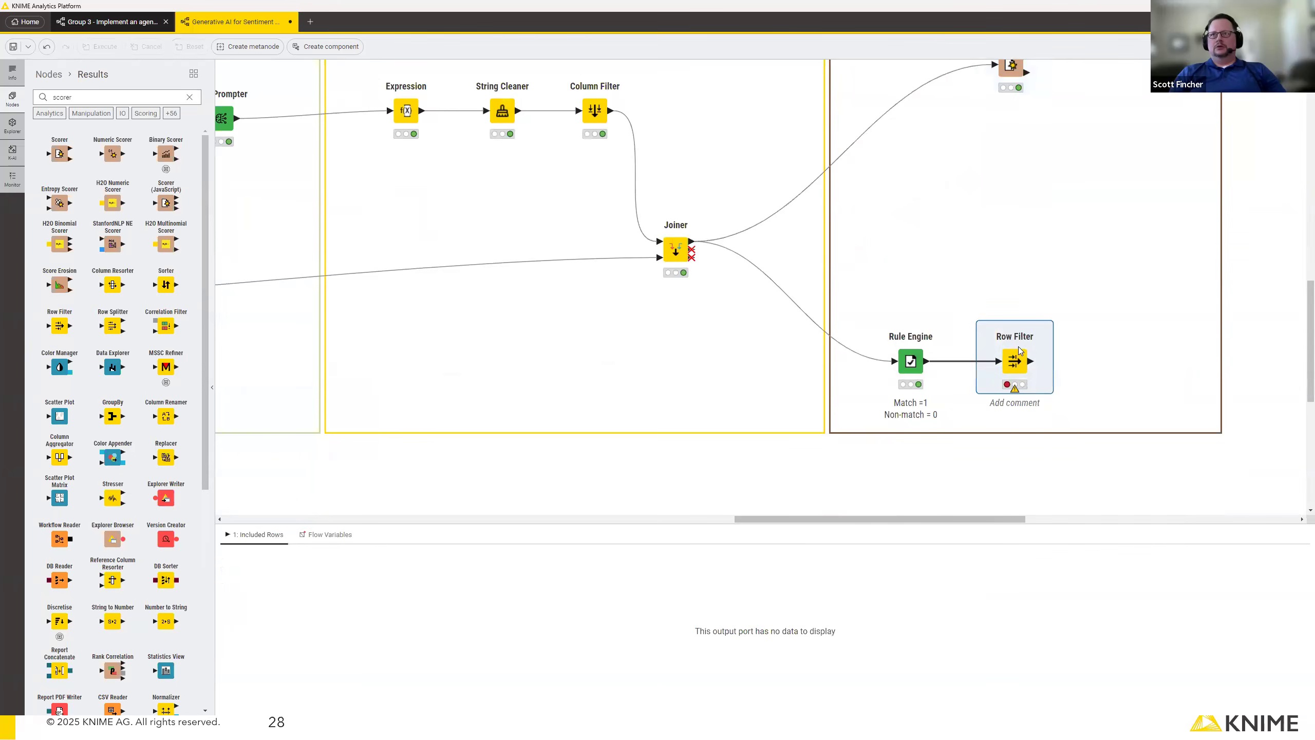
# Add a criterion to the Row Filter that keeps rows with prediction 0, and execute the node.
pyautogui.doubleClick(1015, 362)
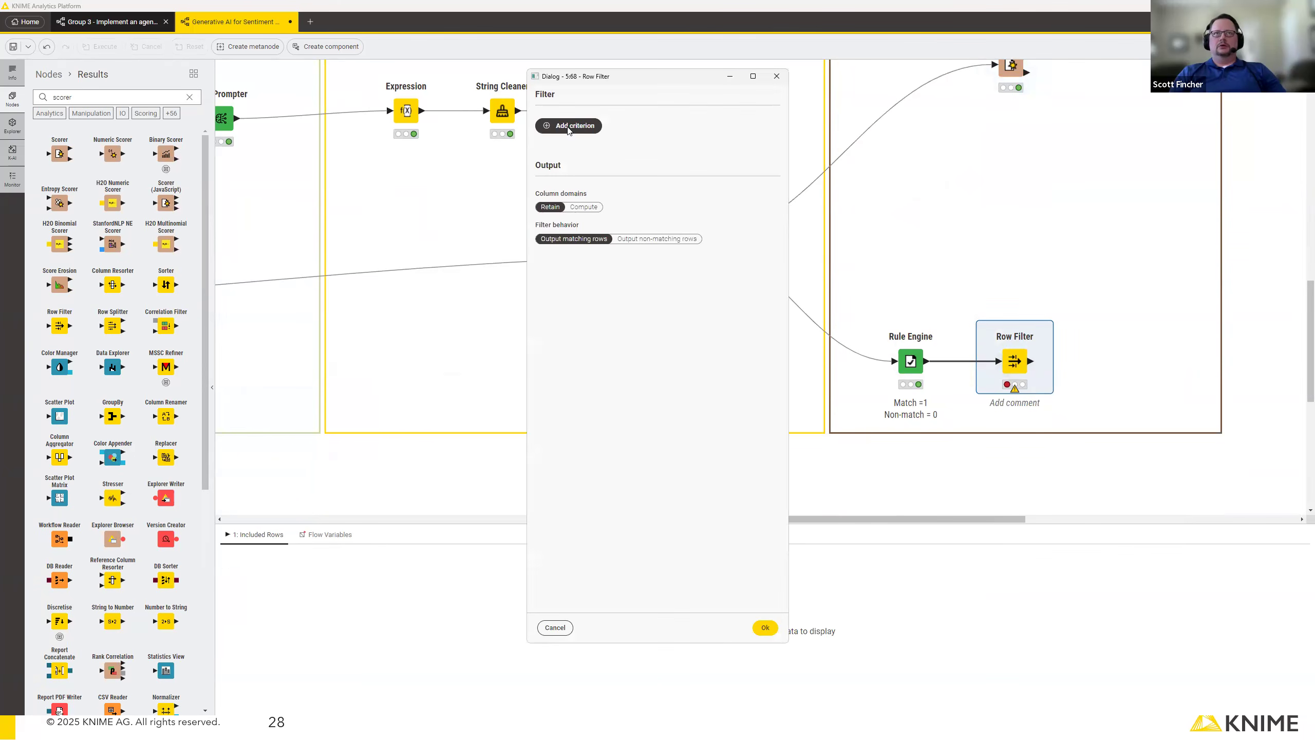
pyautogui.click(567, 128)
pyautogui.click(765, 627)
pyautogui.click(1005, 321)
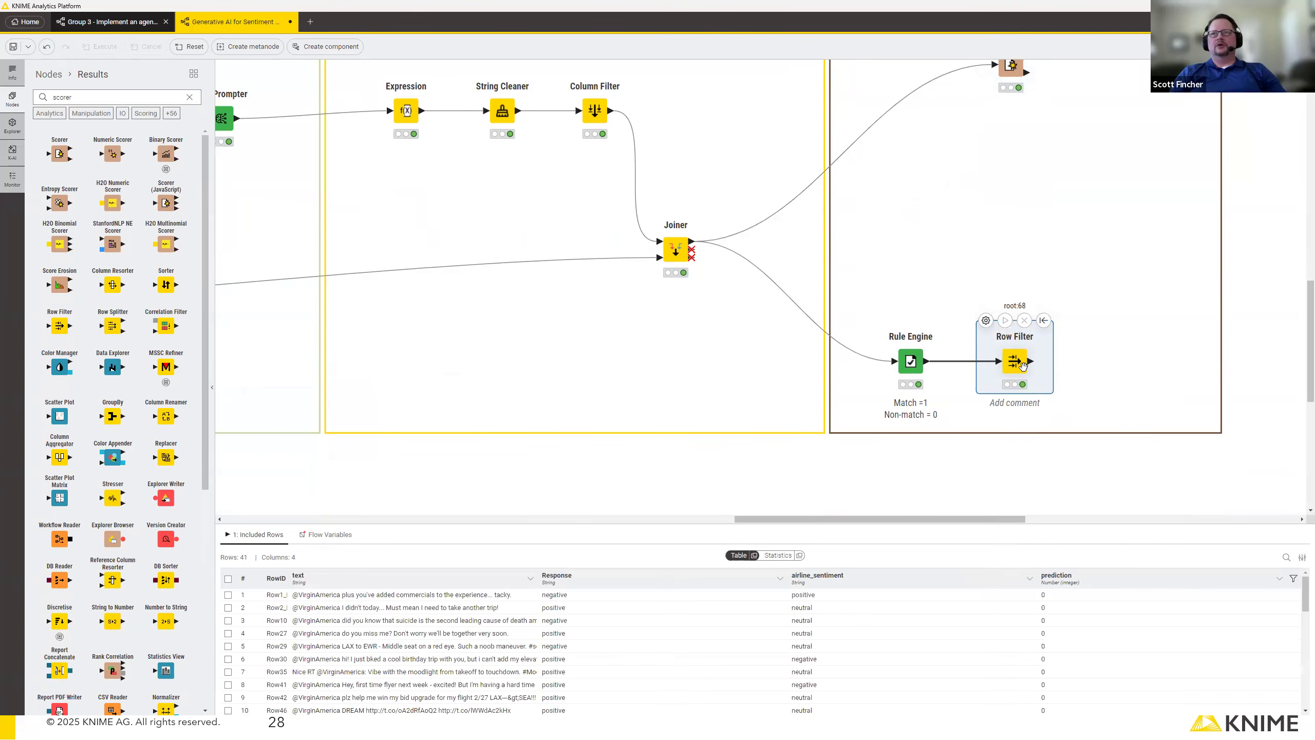
# Add a Table View node to the Row Filter's output, and execute it with its interactive view opened.
pyautogui.moveTo(1030, 363); pyautogui.dragTo(1099, 367)
pyautogui.write('table')
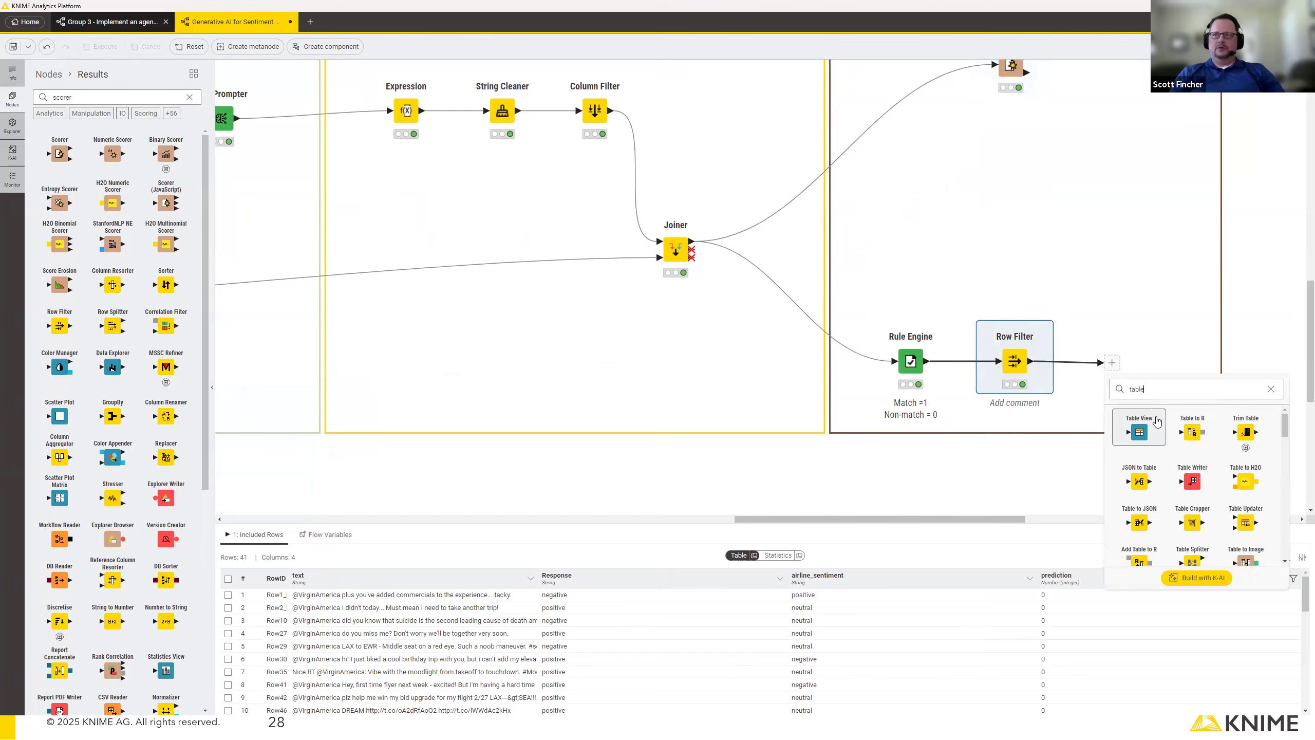
pyautogui.click(1157, 422)
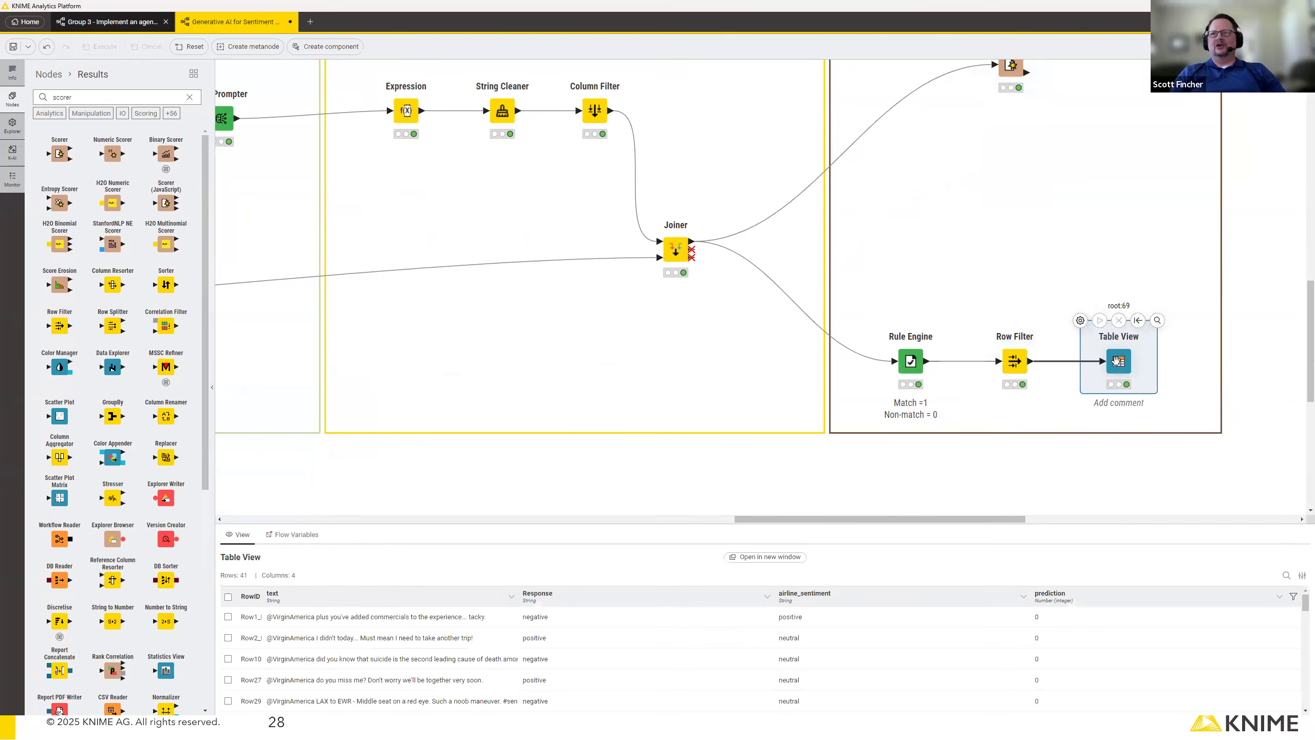
pyautogui.click(1157, 320)
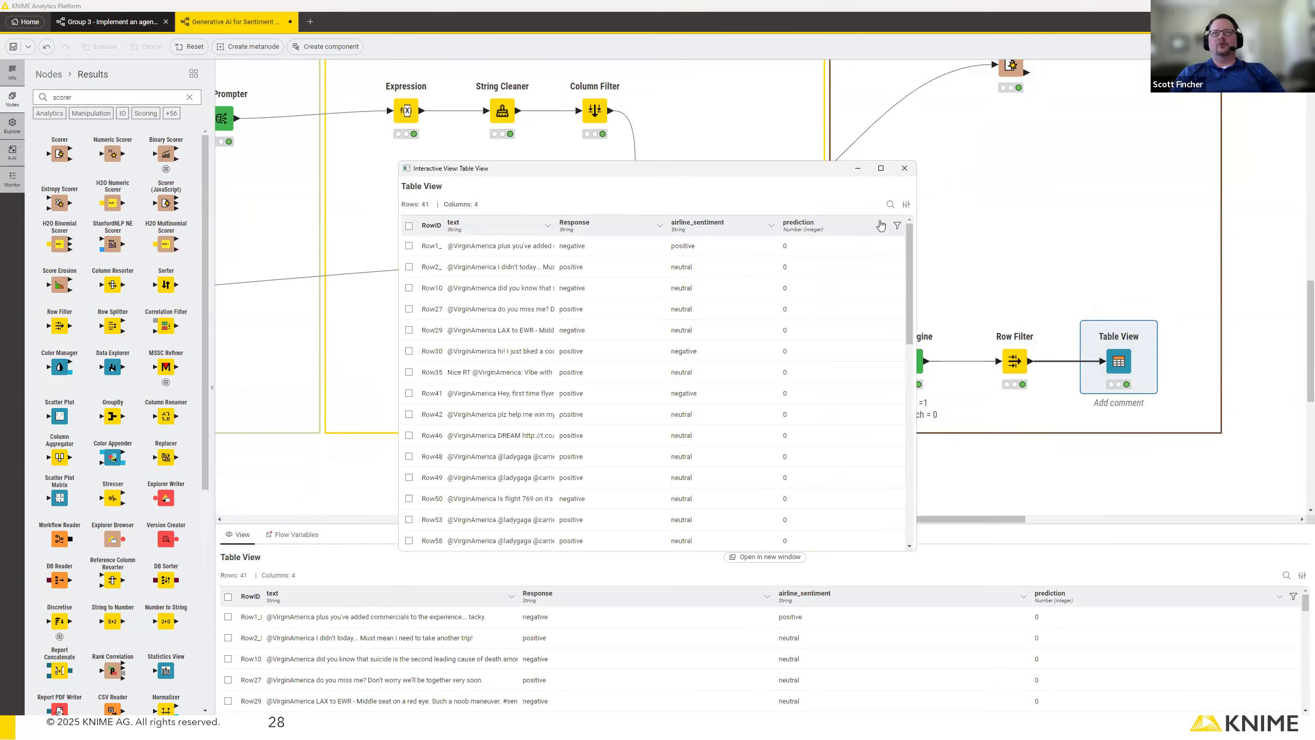
# Enlarge the table view, widen its text column, and compare the misclassified tweets' Response and airline_sentiment values before closing it.
pyautogui.moveTo(915, 552); pyautogui.dragTo(1096, 617)
pyautogui.moveTo(733, 172); pyautogui.dragTo(646, 149)
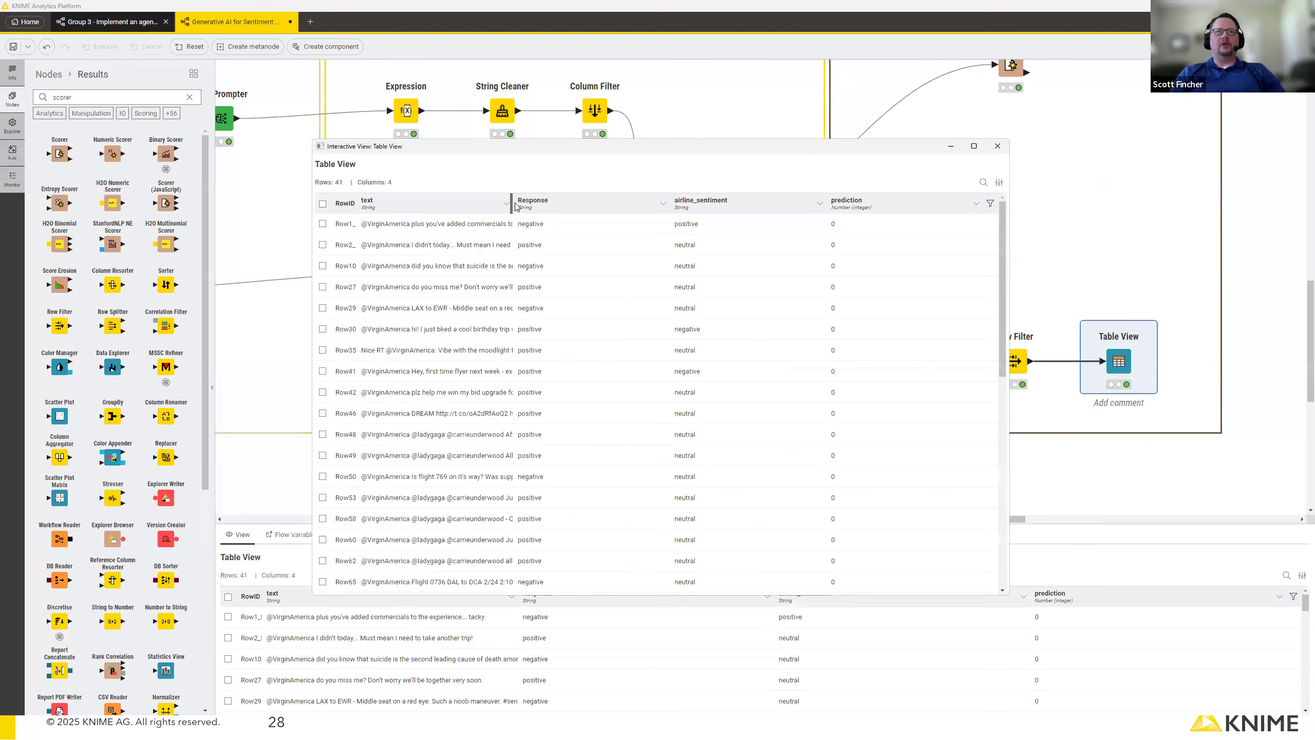
pyautogui.moveTo(512, 203); pyautogui.dragTo(615, 203)
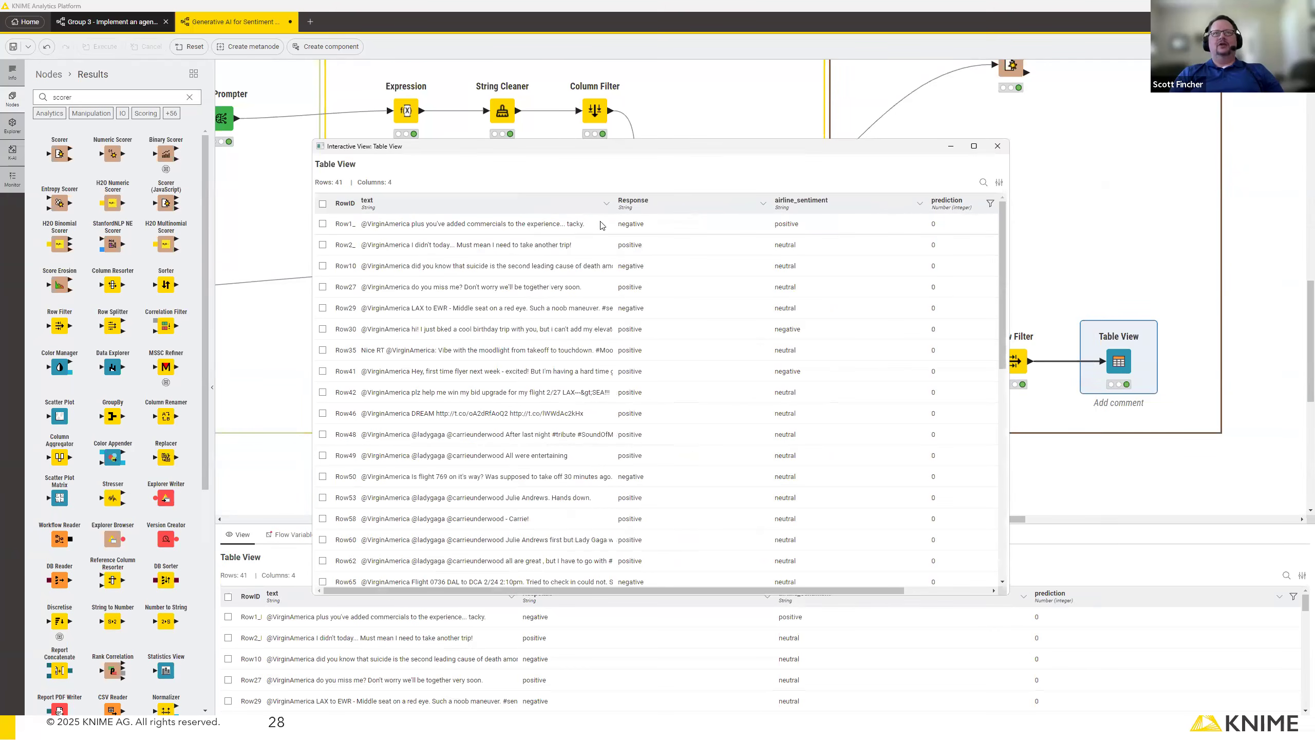
pyautogui.click(676, 230)
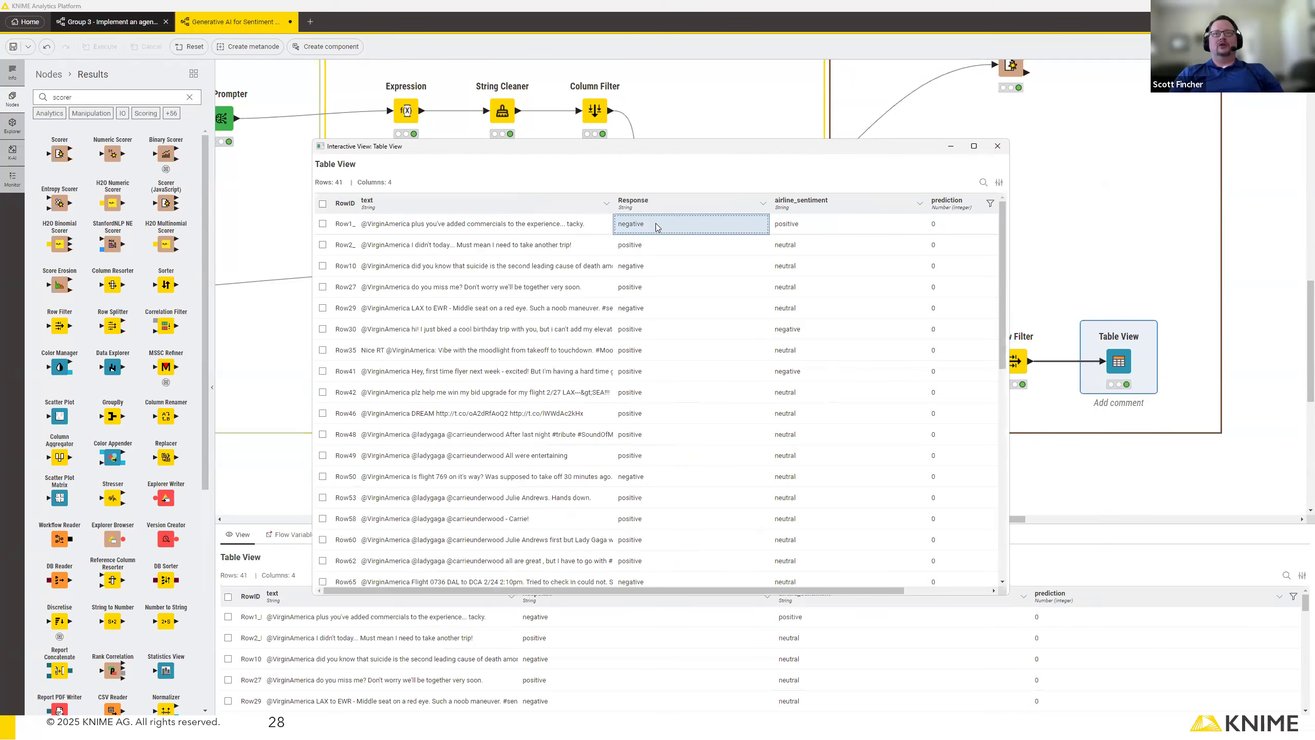
pyautogui.click(823, 232)
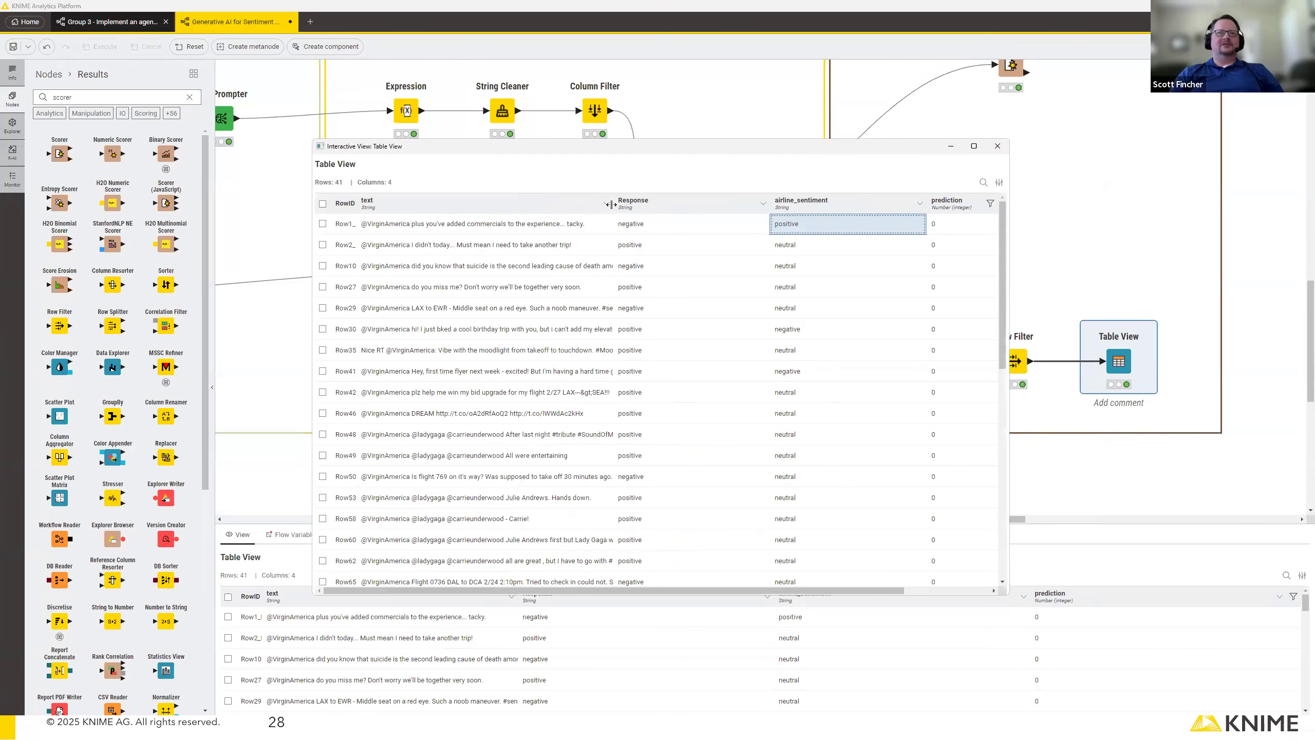
pyautogui.moveTo(611, 204); pyautogui.dragTo(676, 201)
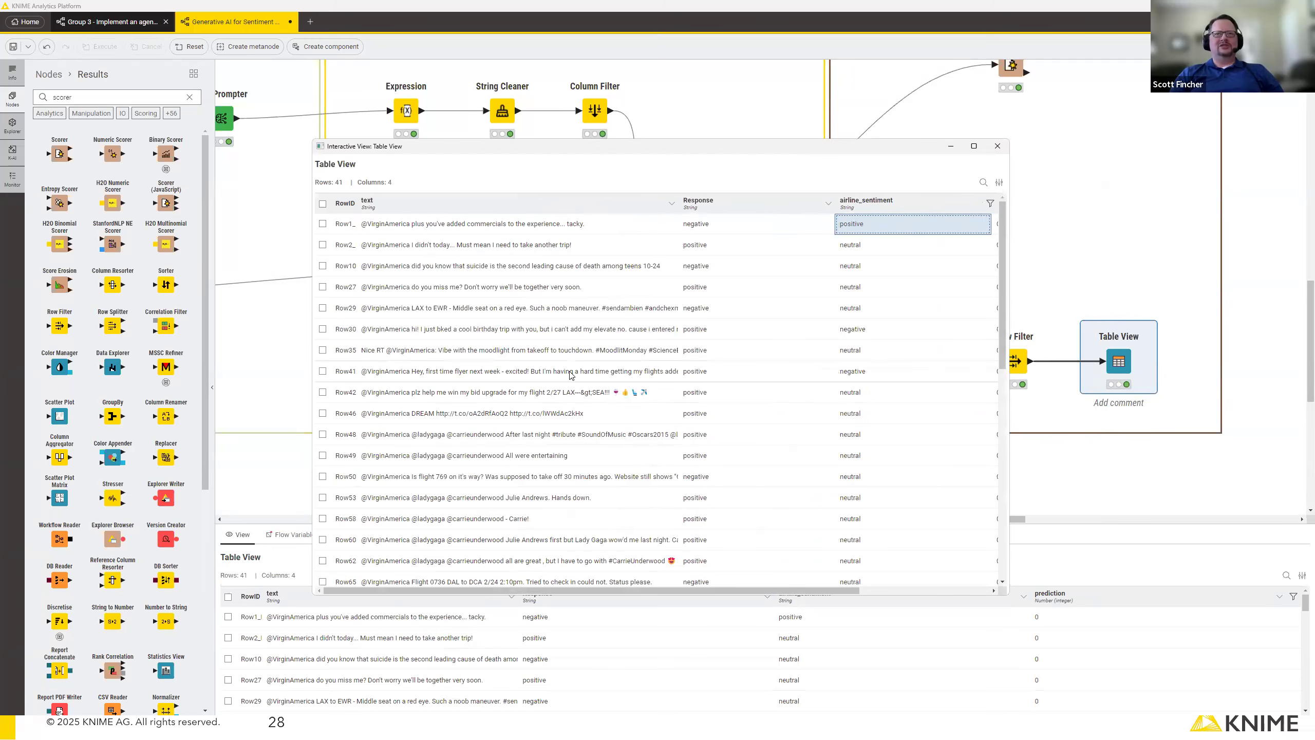
pyautogui.scroll(-5, 571, 374)
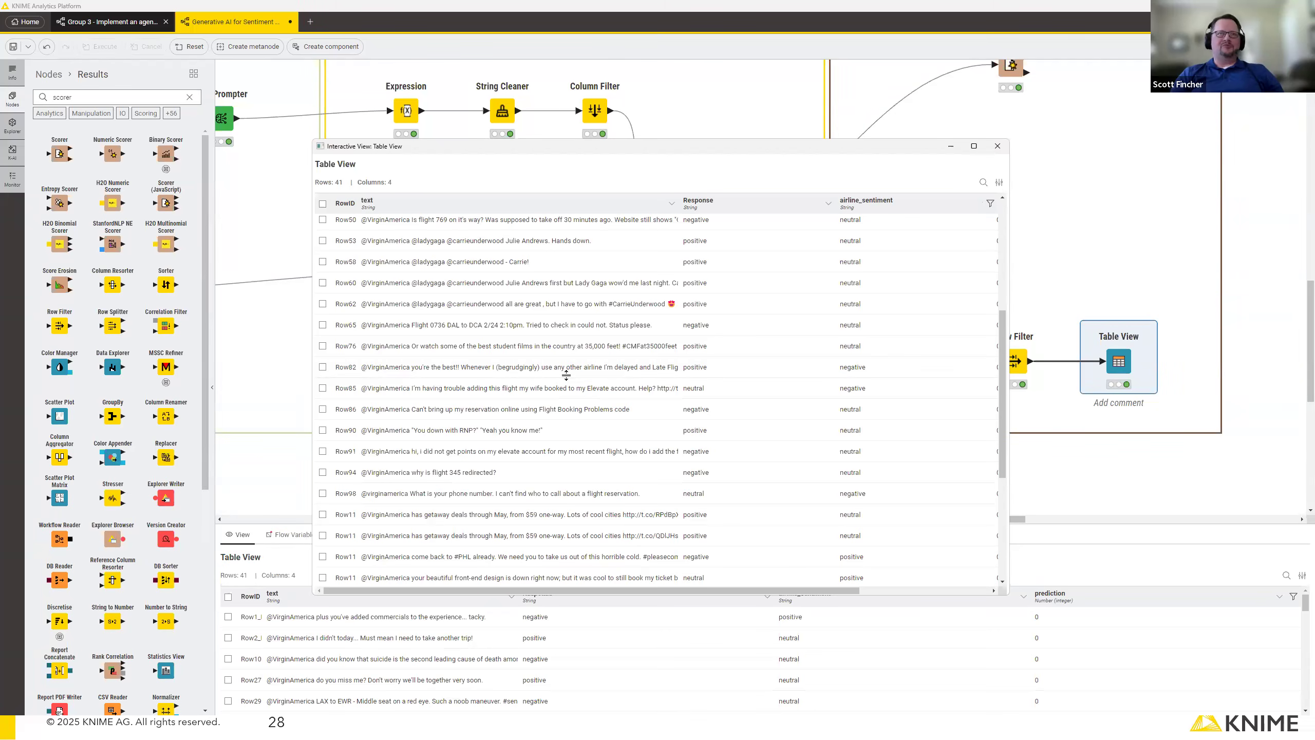
pyautogui.scroll(3, 569, 379)
pyautogui.scroll(2, 570, 378)
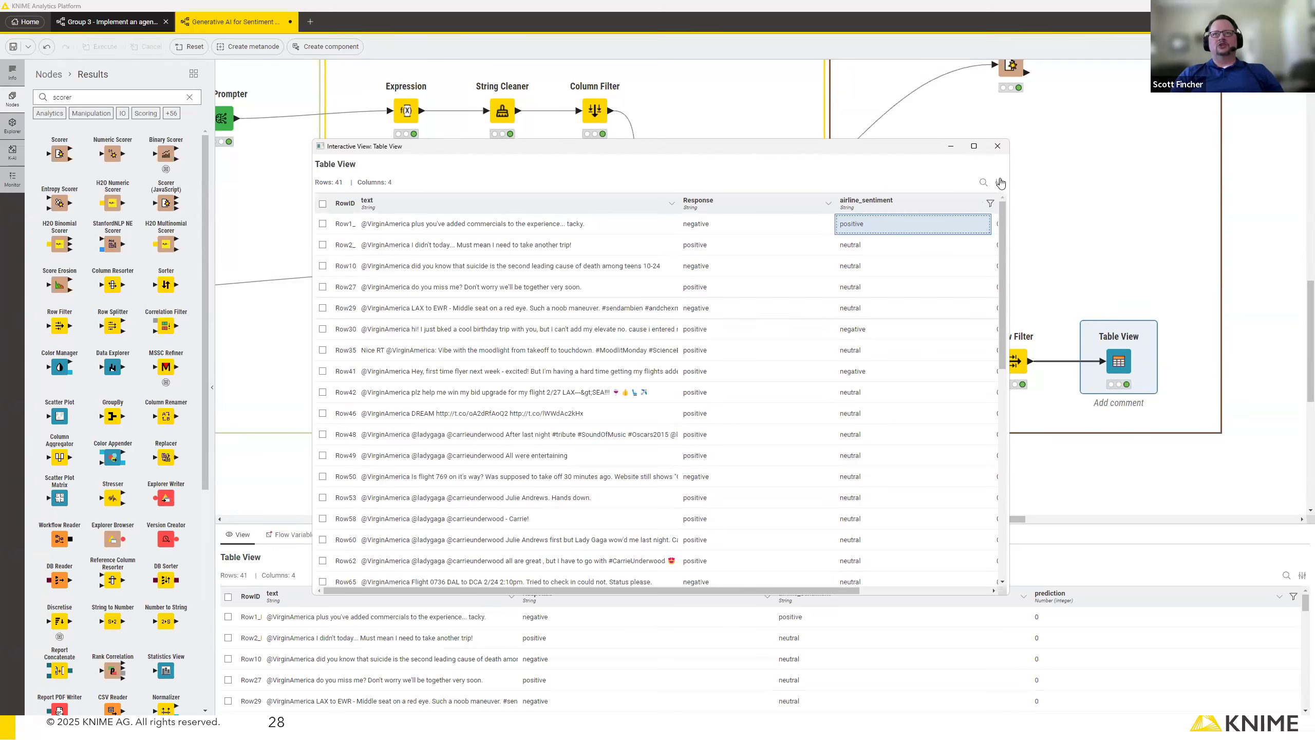
pyautogui.click(1002, 149)
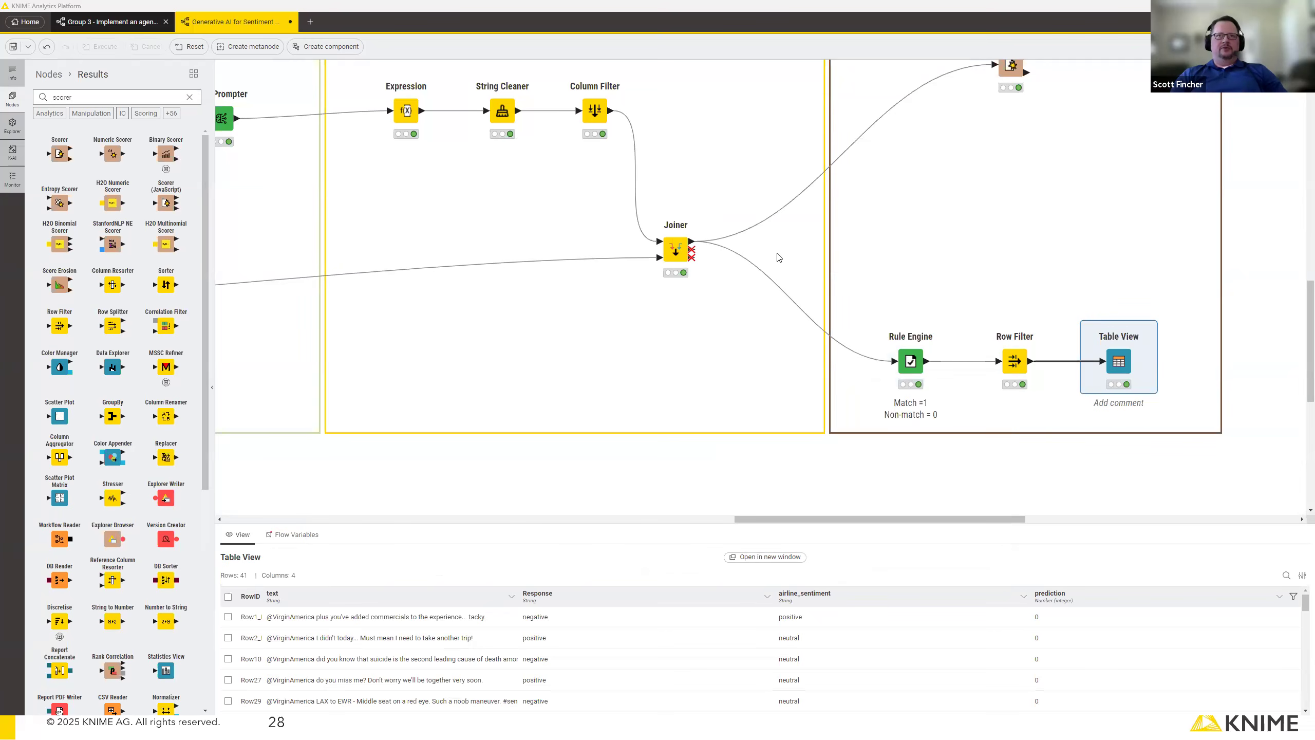
# Switch to the presentation at the Current Limitations slide.
pyautogui.hotkey('alt', 'Tab')
pyautogui.hotkey('alt', 'Tab')
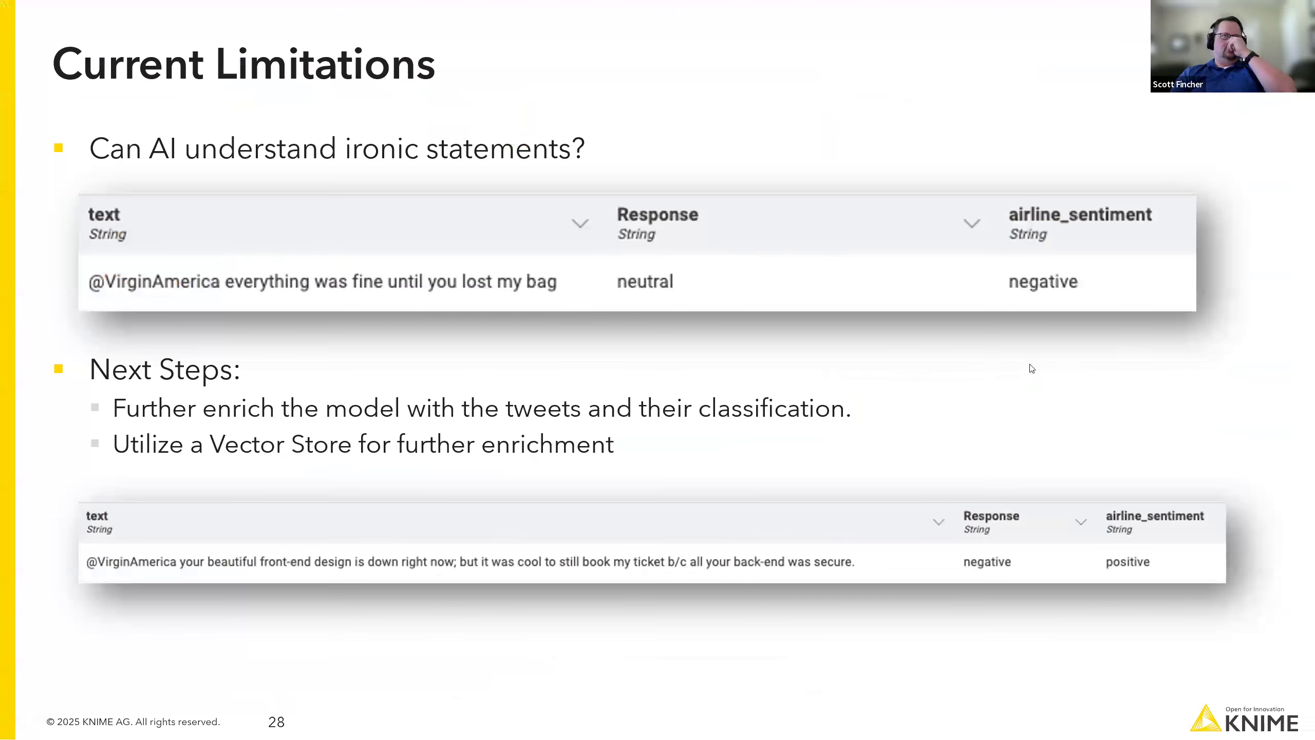
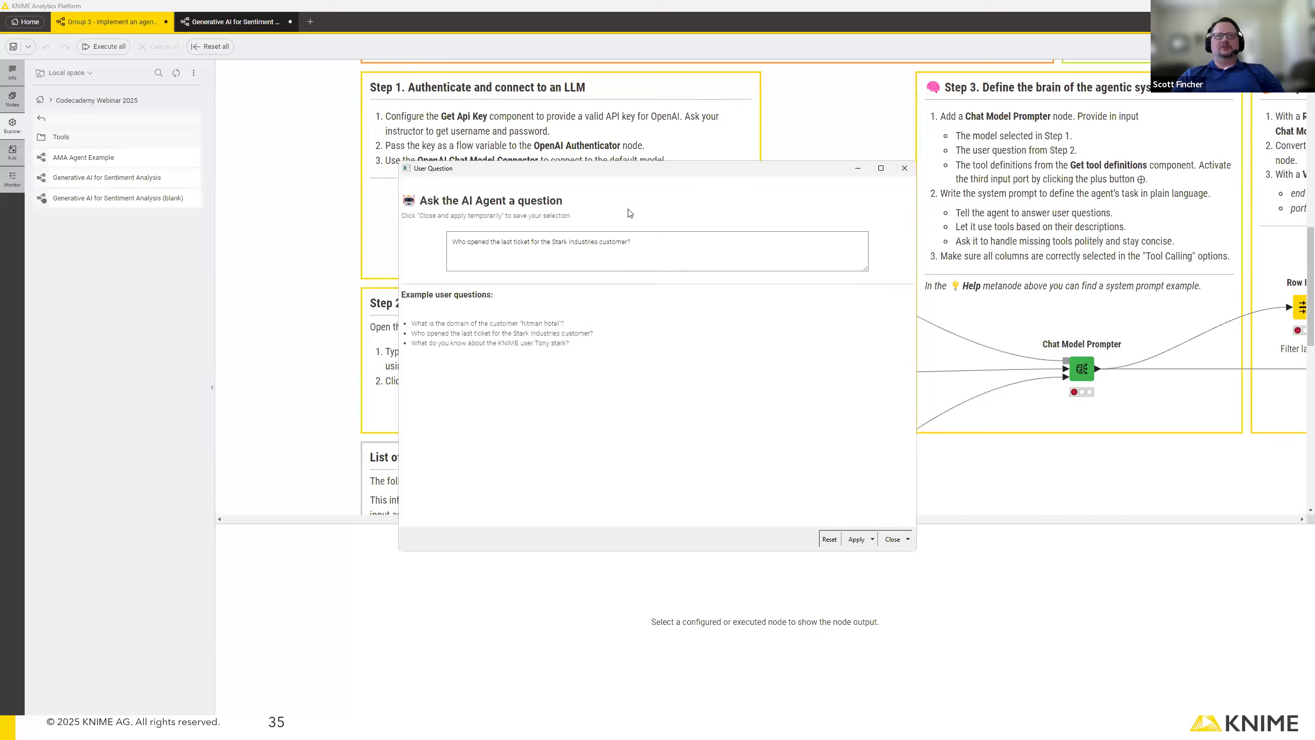
# Close the User Question view, execute the OpenAI Chat Model Connector, and review its model settings.
pyautogui.click(905, 169)
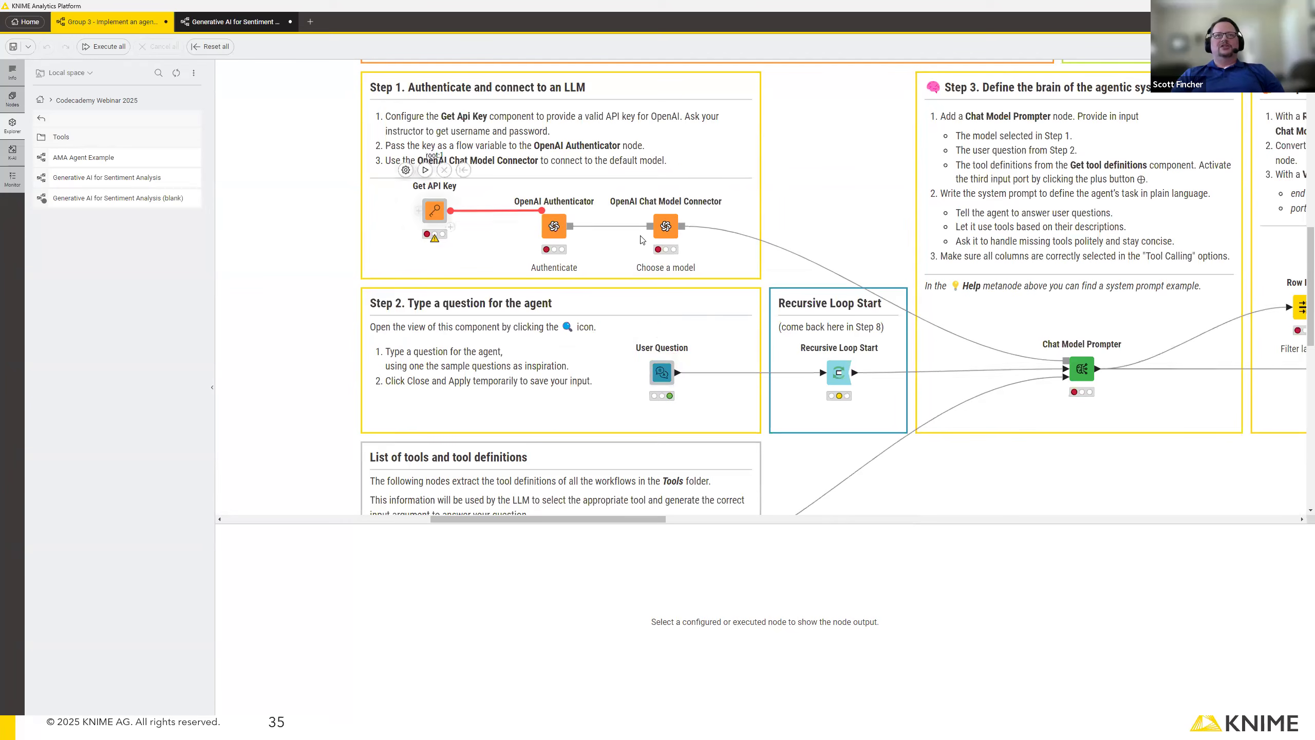
pyautogui.click(656, 186)
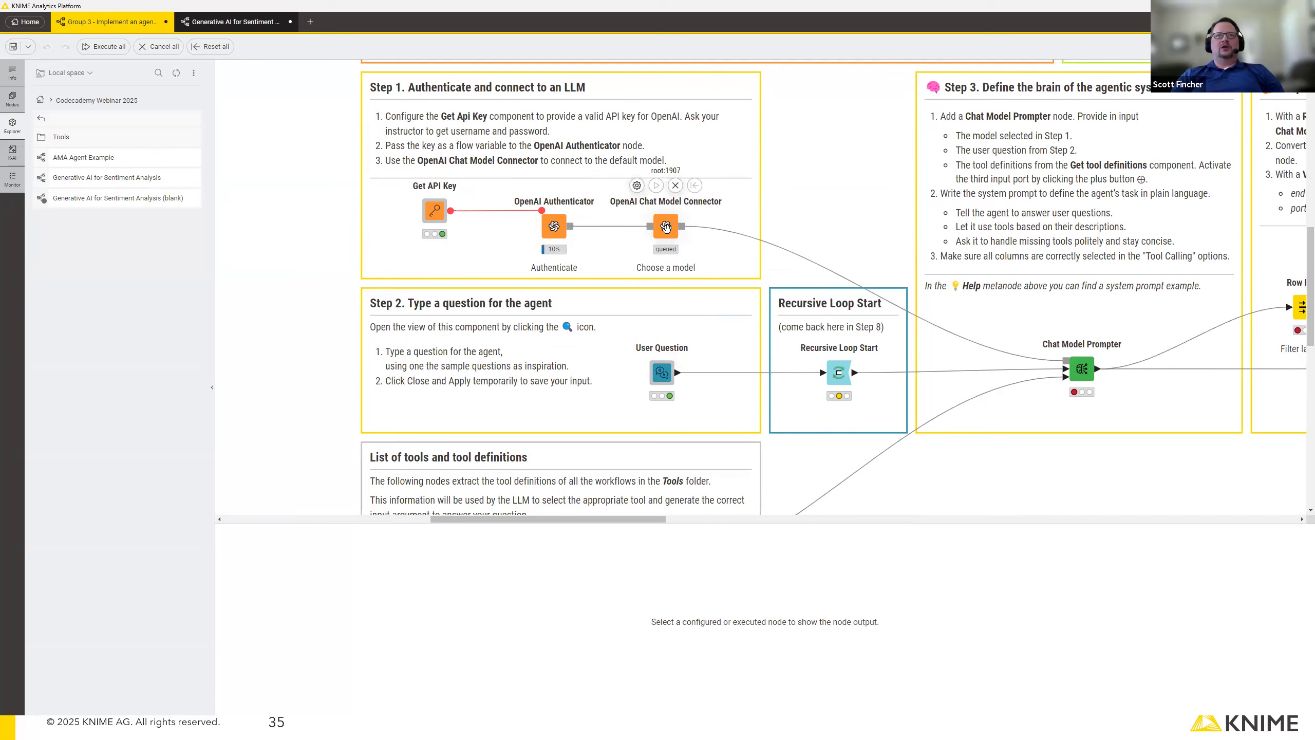
pyautogui.doubleClick(666, 227)
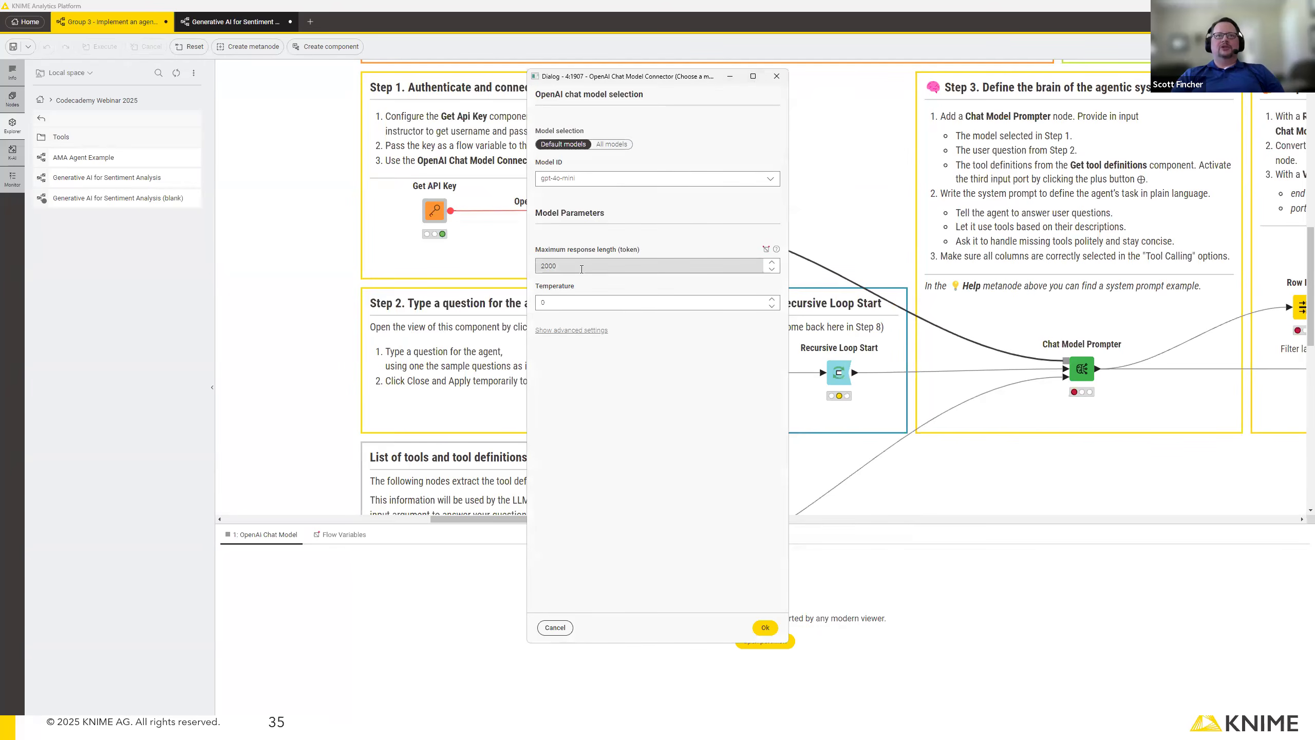
pyautogui.click(777, 76)
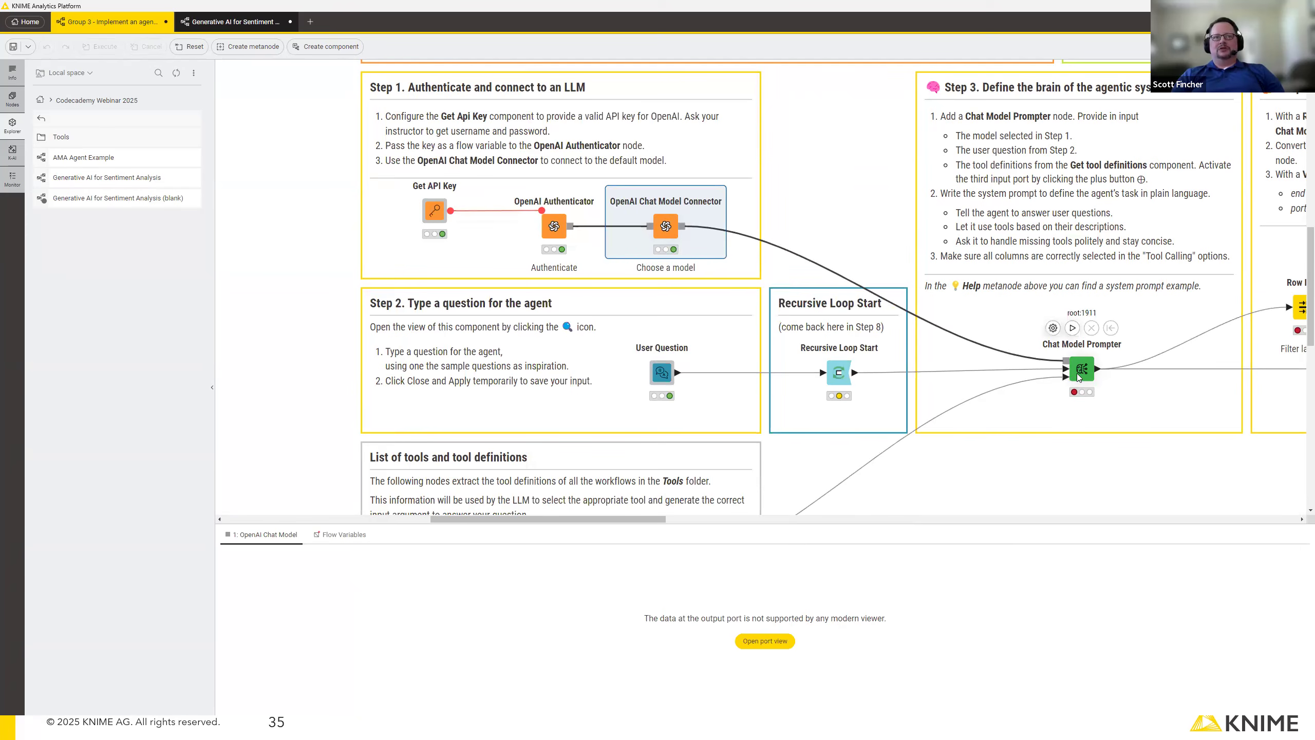
# Execute the Get tool definitions component, enlarge its output rows, and review the tool descriptions against the question in the User Question view.
pyautogui.scroll(-3, 1077, 373)
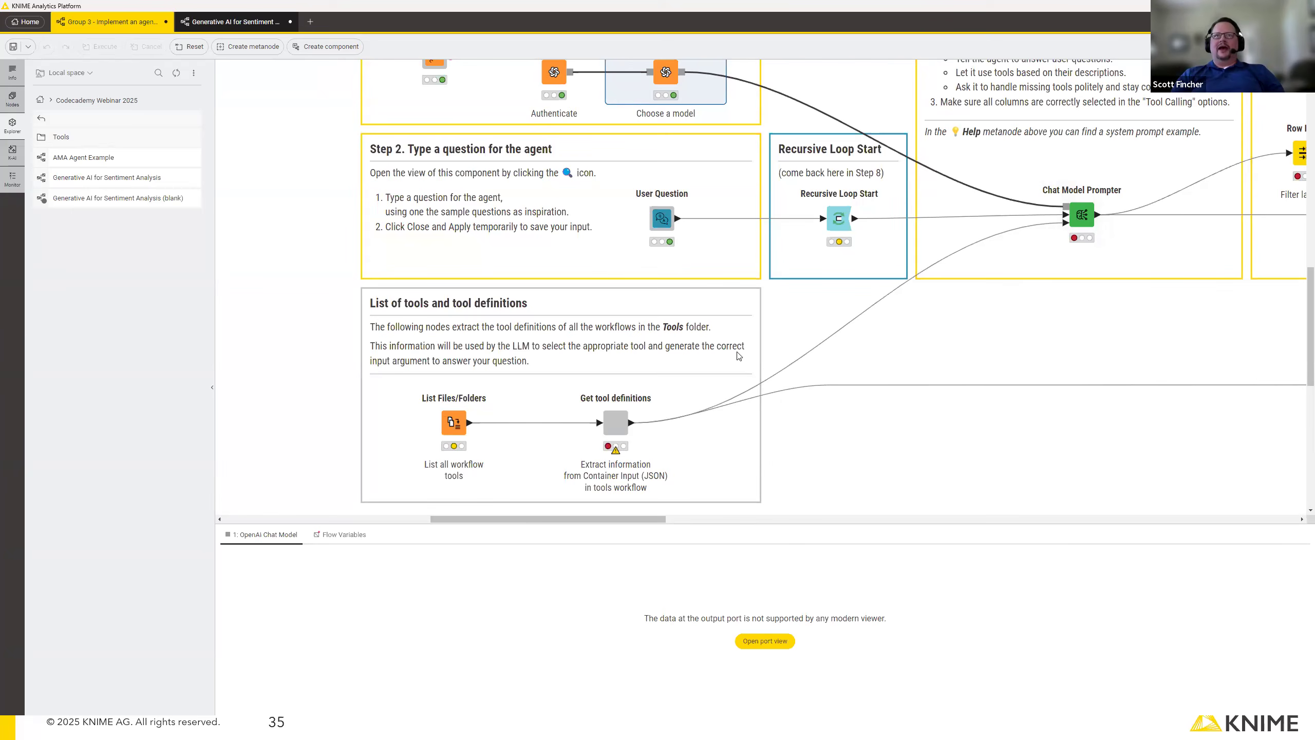
pyautogui.click(606, 382)
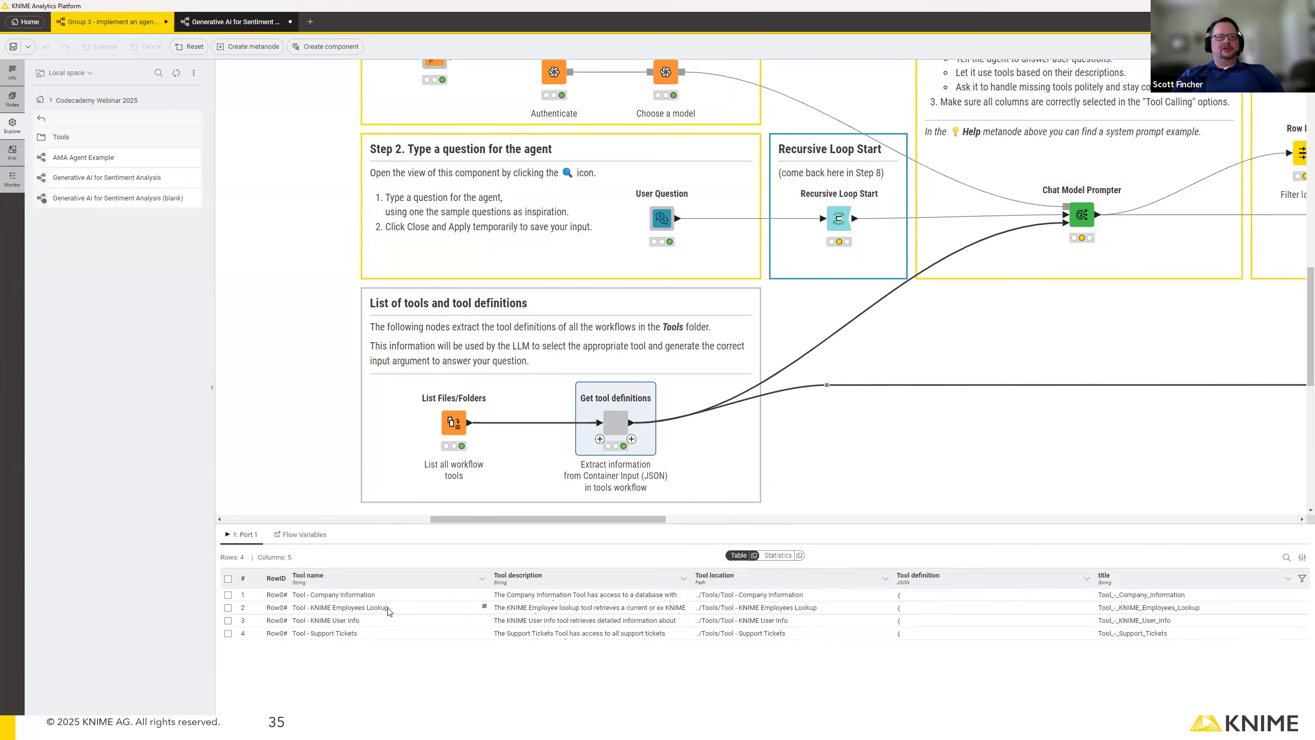
pyautogui.moveTo(430, 601); pyautogui.dragTo(454, 623)
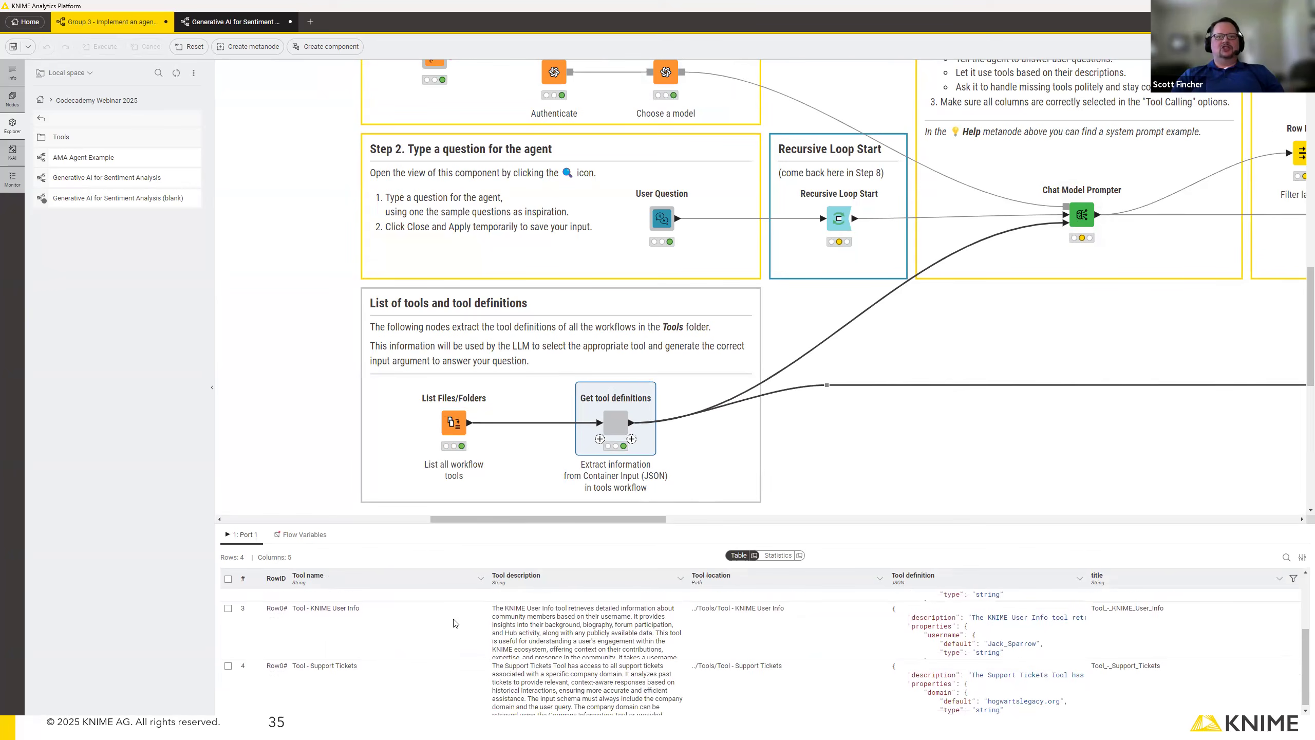
pyautogui.scroll(-1, 558, 664)
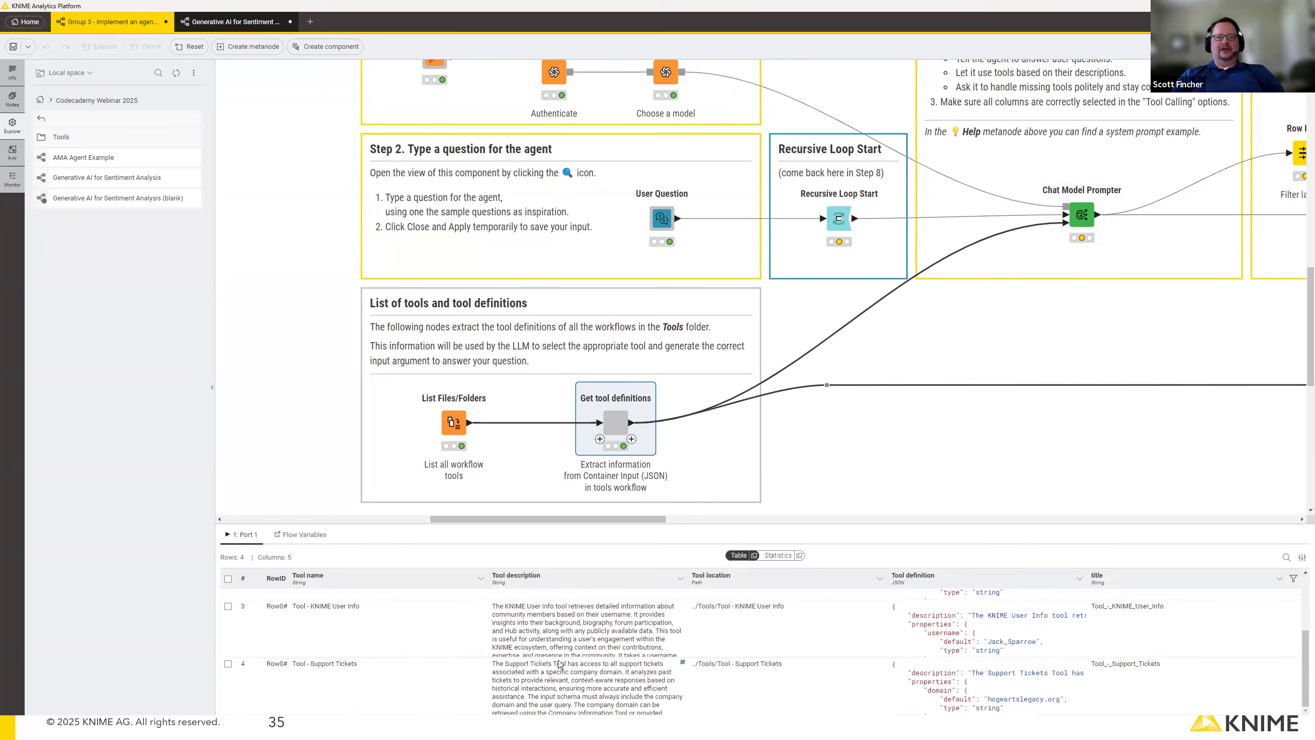
pyautogui.scroll(3, 556, 656)
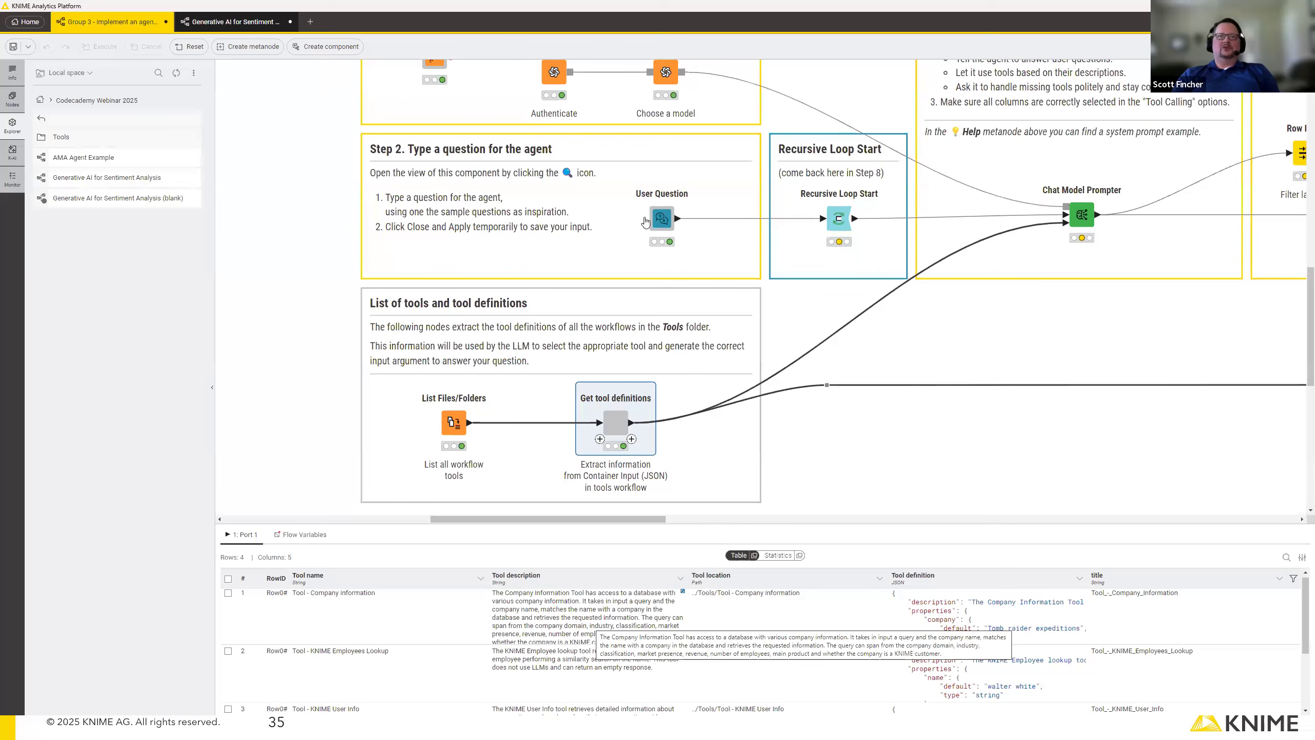
pyautogui.click(699, 180)
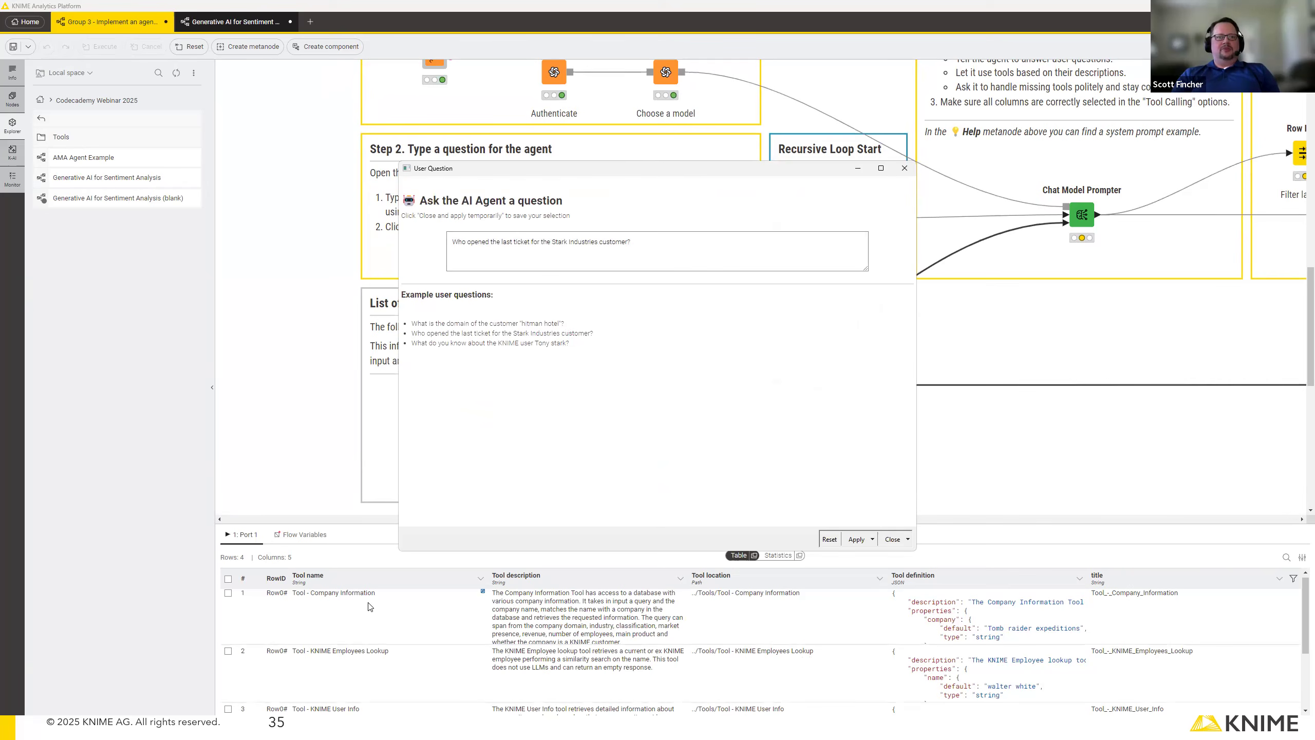
pyautogui.click(905, 169)
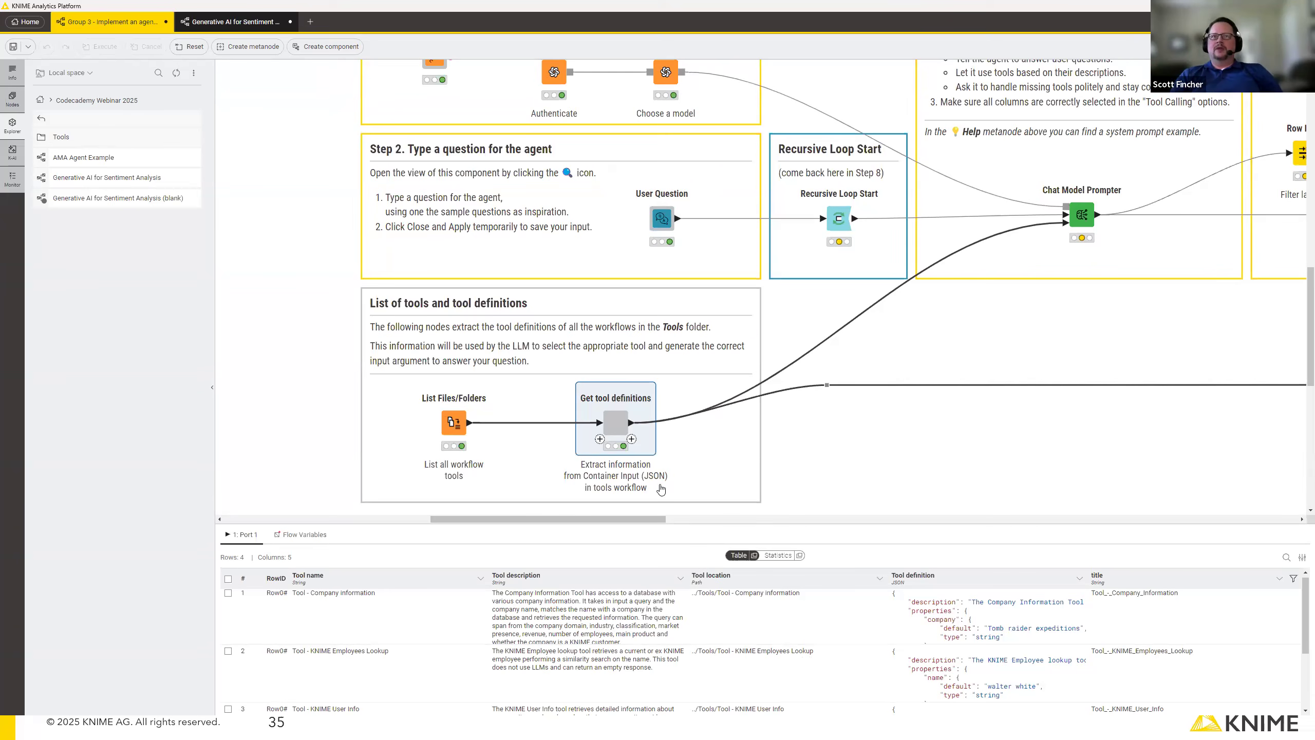
# Execute the Chat Model Prompter and inspect the tool selected in its Updated Conversation output.
pyautogui.moveTo(652, 518); pyautogui.dragTo(744, 518)
pyautogui.click(646, 220)
pyautogui.click(638, 174)
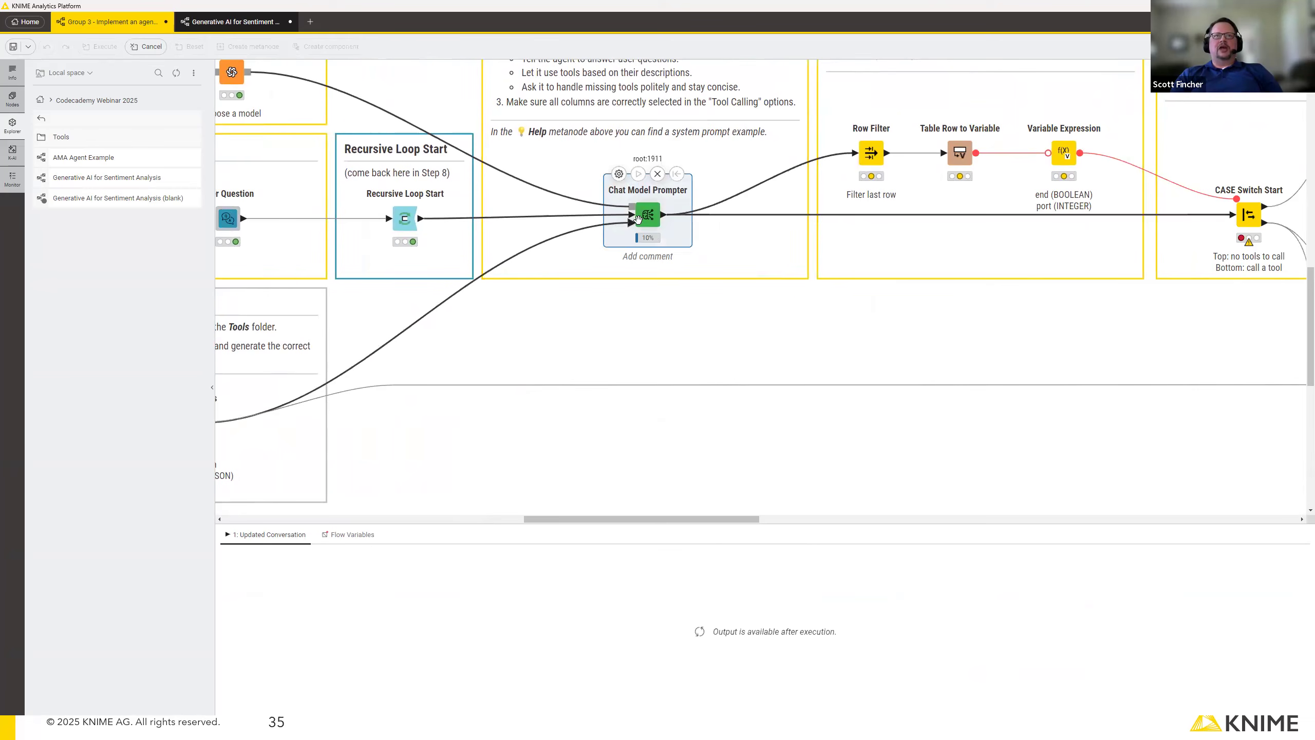
pyautogui.moveTo(397, 224)
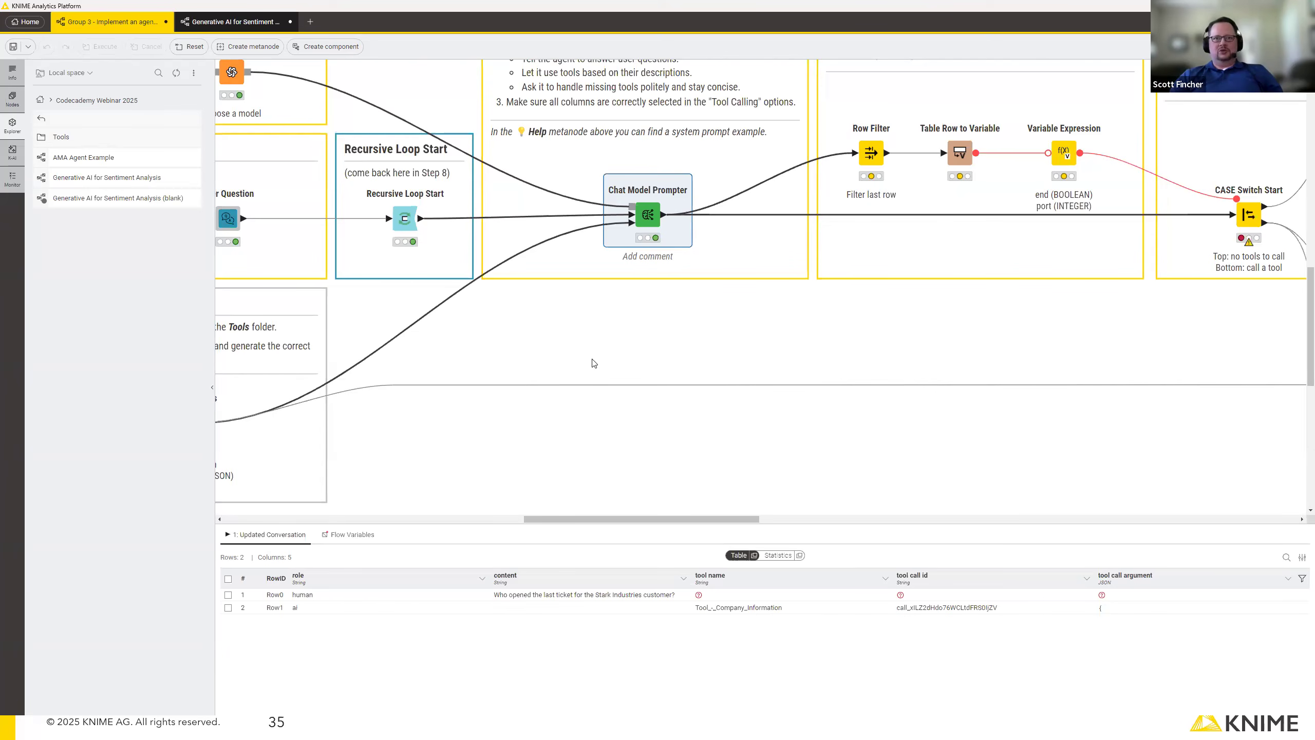
pyautogui.moveTo(649, 220)
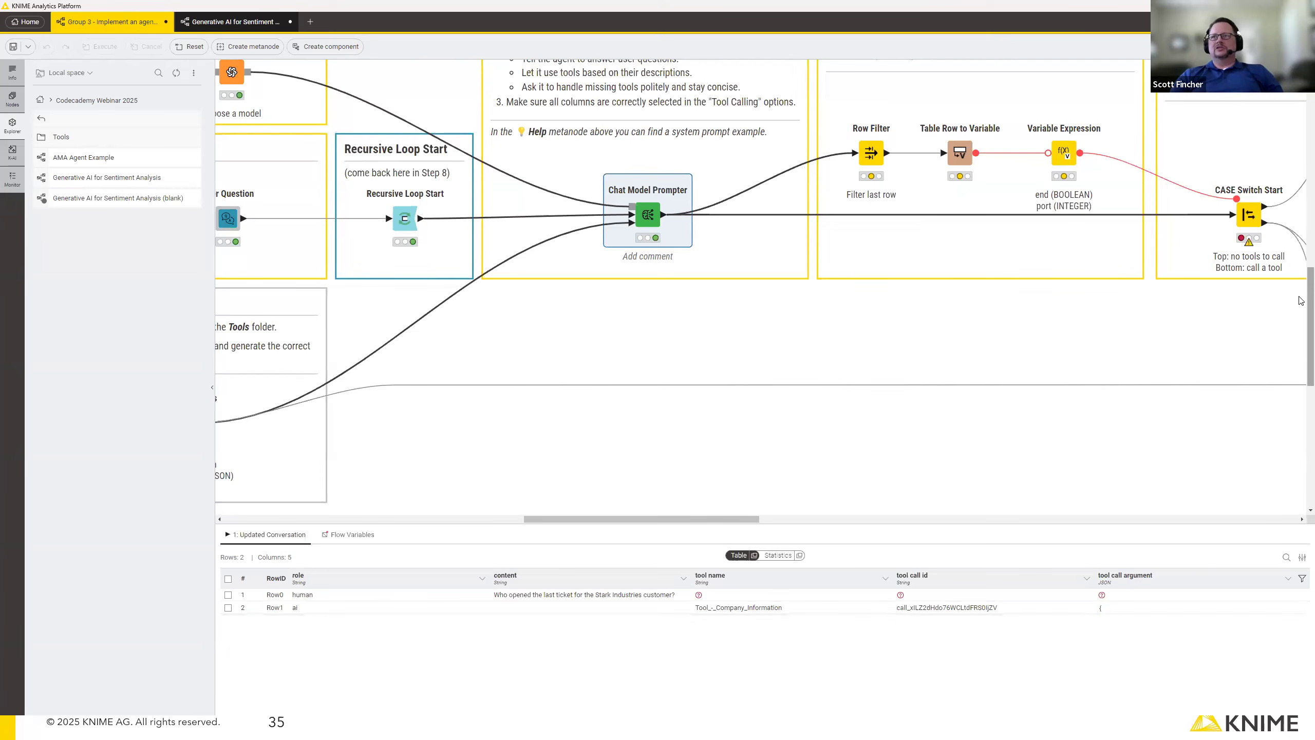
# Execute the Step 4 nodes through the Variable Expression to determine whether there is a tool to call.
pyautogui.moveTo(1302, 303); pyautogui.dragTo(1303, 266)
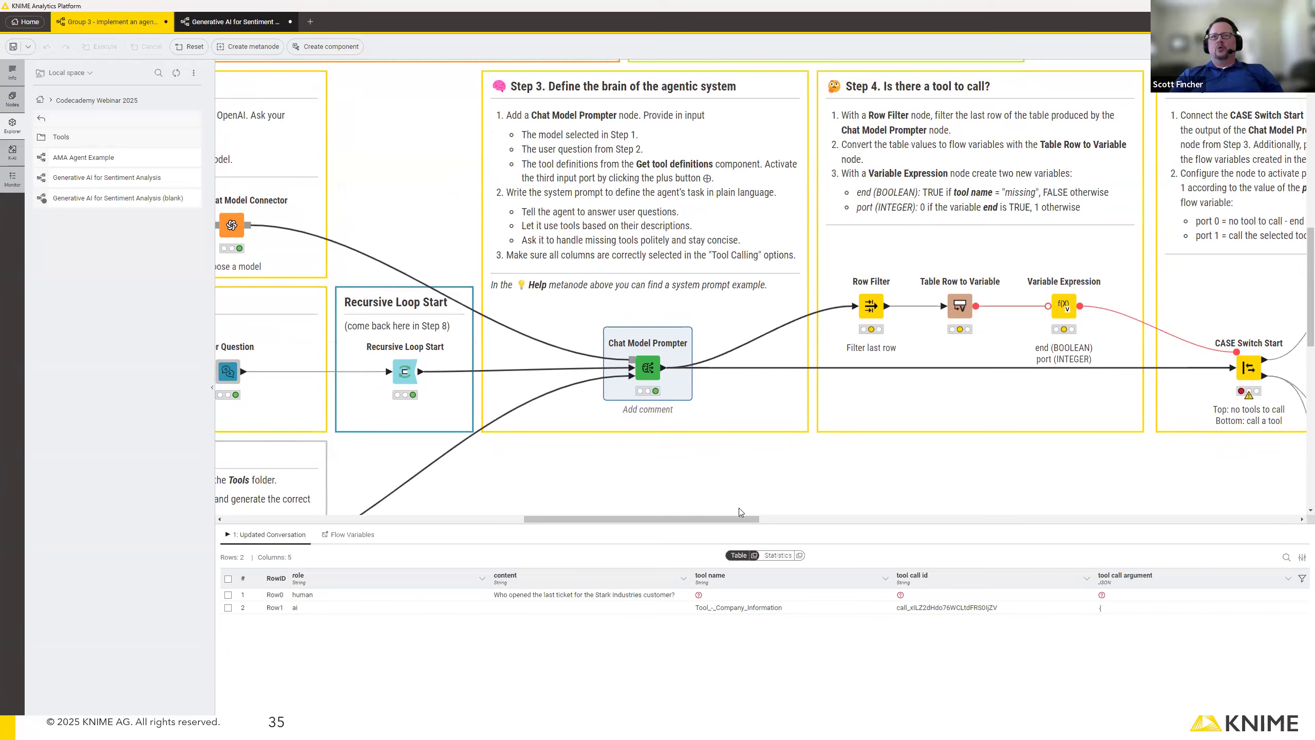
pyautogui.moveTo(732, 518); pyautogui.dragTo(803, 513)
pyautogui.moveTo(728, 306)
pyautogui.click(729, 267)
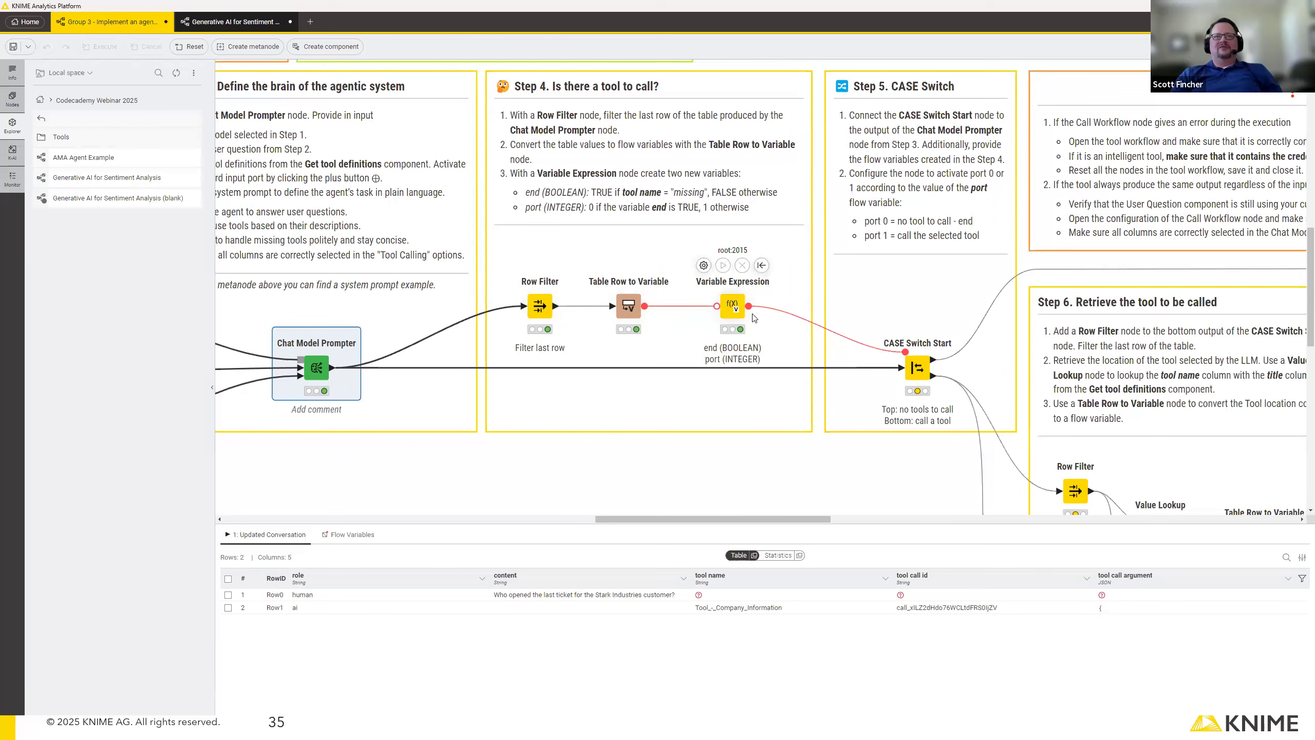
# Execute the CASE Switch Start and the Step 6 branch through the Call Workflow (Row Based) node.
pyautogui.click(918, 368)
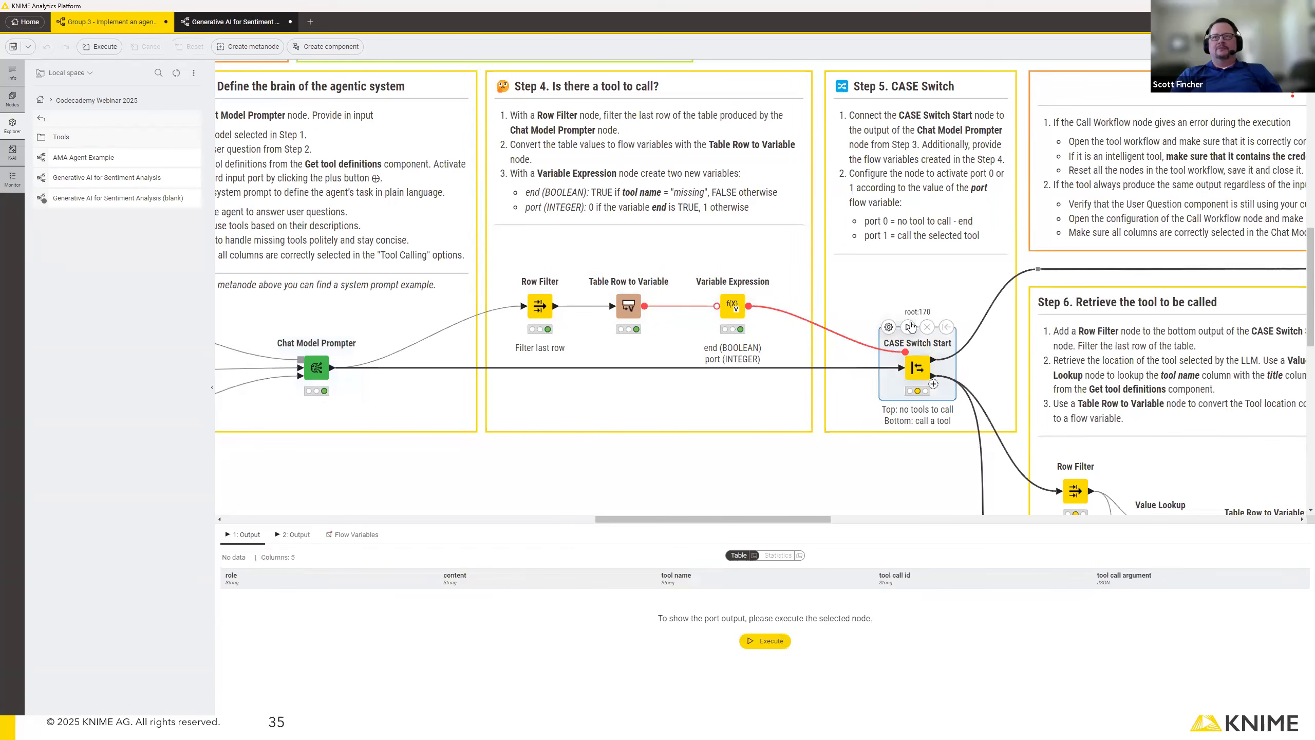
pyautogui.moveTo(798, 520); pyautogui.dragTo(887, 362)
pyautogui.click(880, 405)
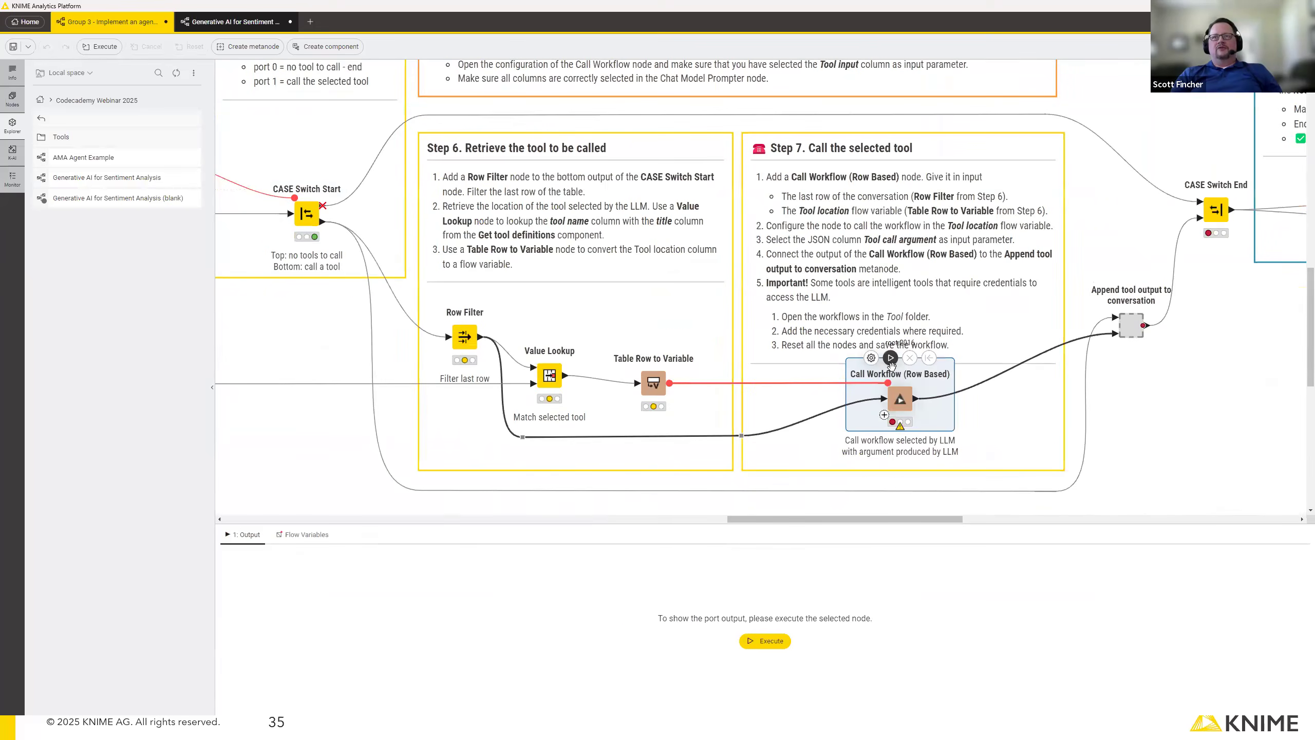
pyautogui.click(890, 358)
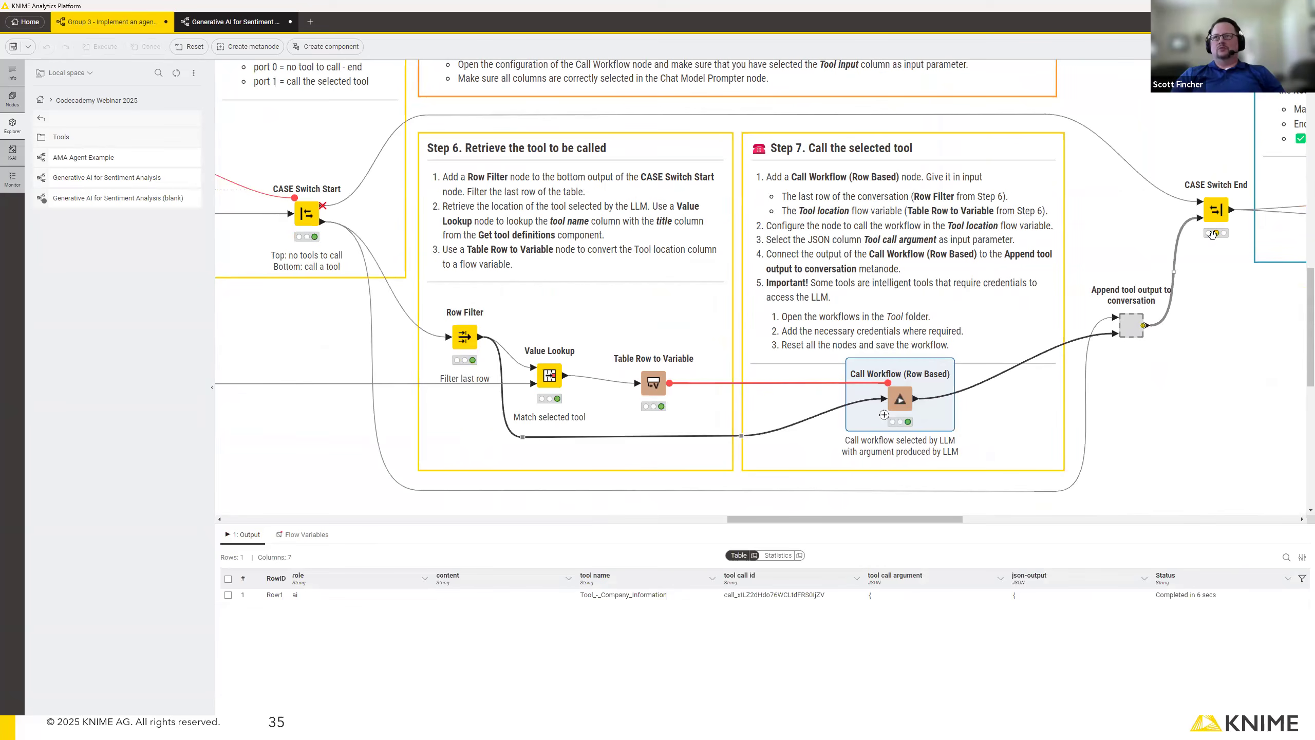
# Execute the CASE Switch End, and run the agent's remaining iterations by executing the Recursive Loop End.
pyautogui.click(1216, 210)
pyautogui.moveTo(908, 522); pyautogui.dragTo(1023, 522)
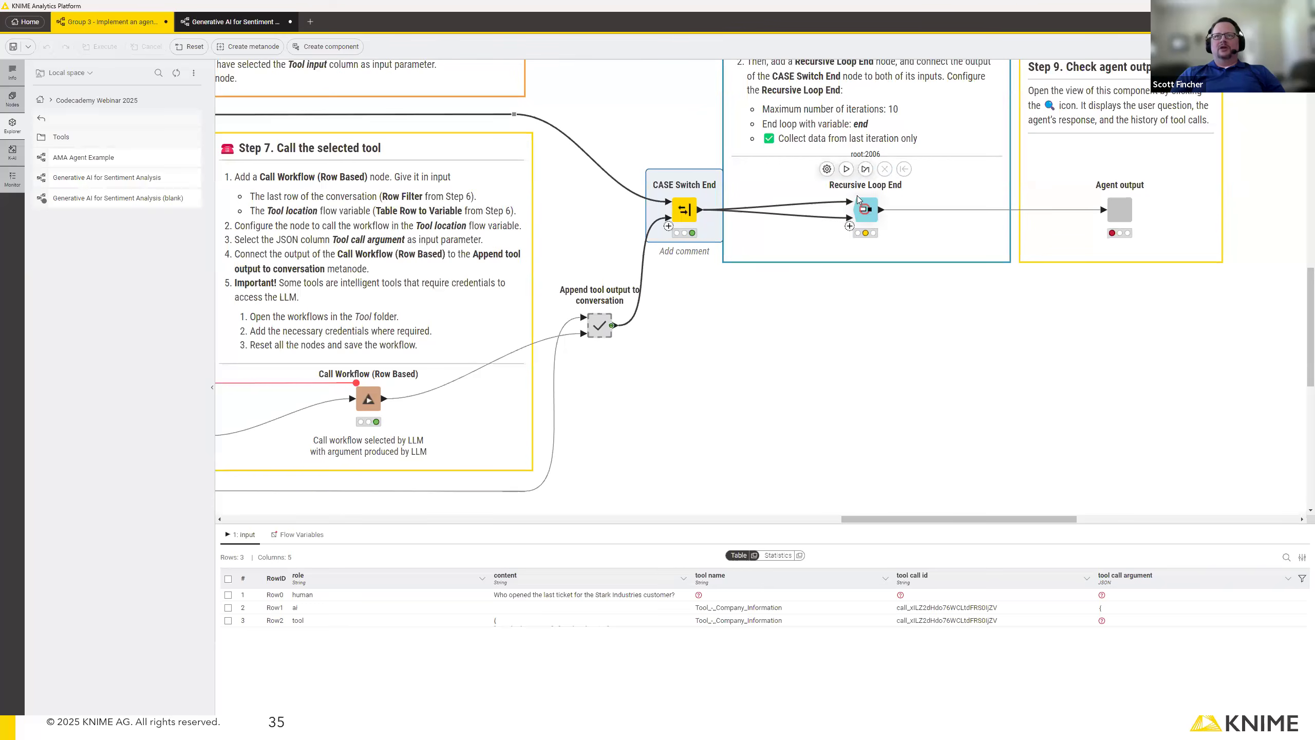
pyautogui.click(864, 207)
pyautogui.click(846, 169)
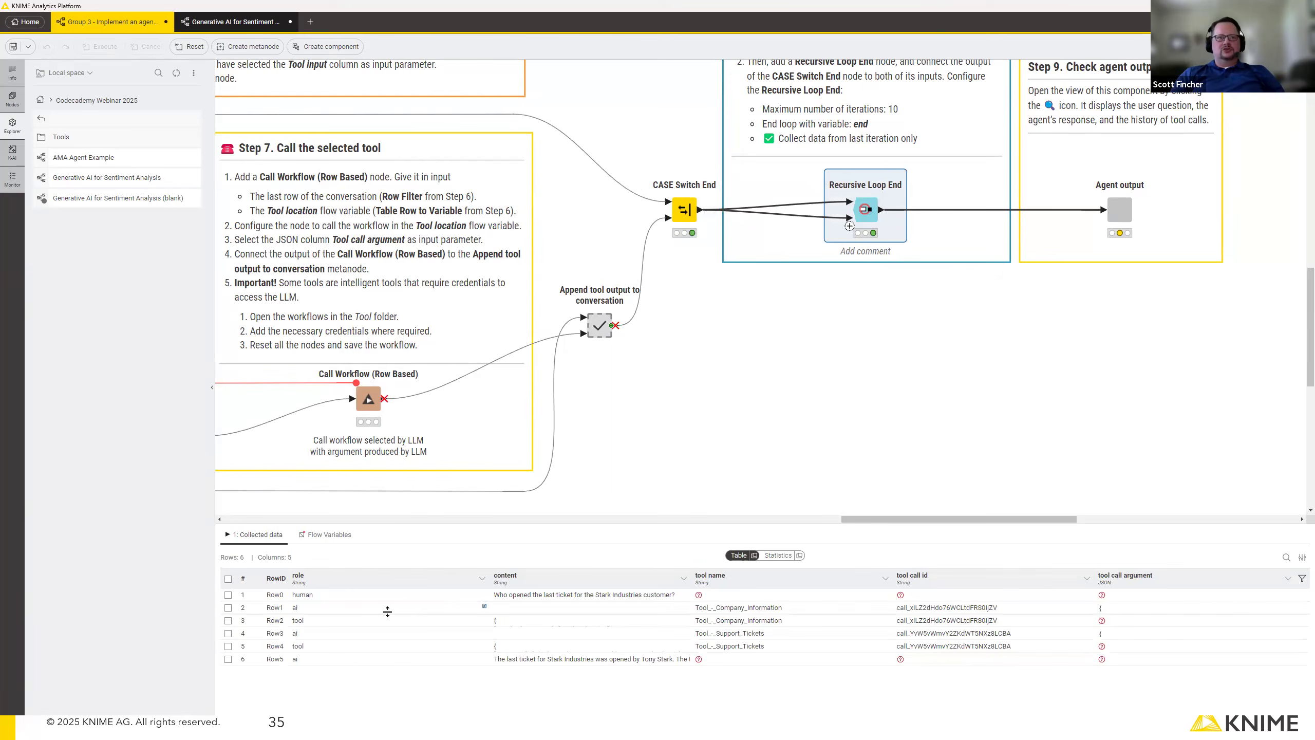
# Enlarge the rows of the Recursive Loop End's collected data and examine the question, each tool call and the final response.
pyautogui.moveTo(381, 613); pyautogui.dragTo(393, 637)
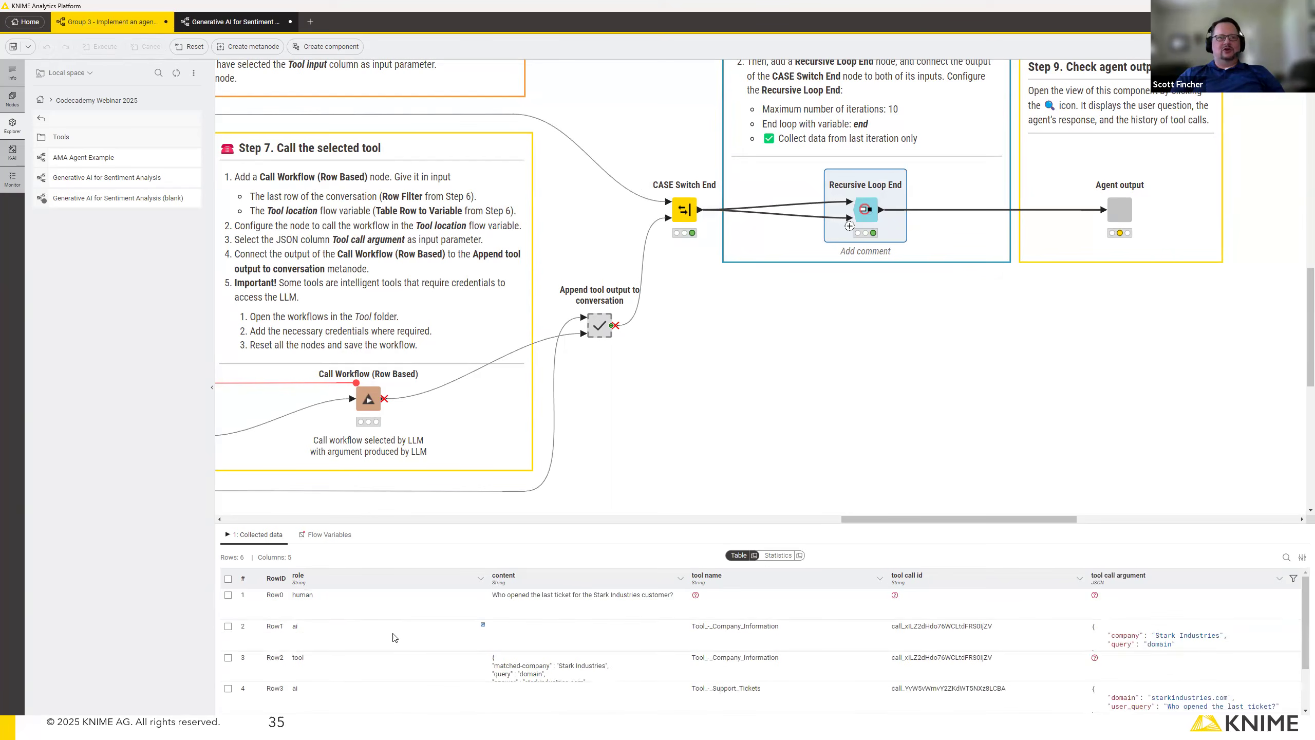
pyautogui.click(412, 605)
pyautogui.click(581, 612)
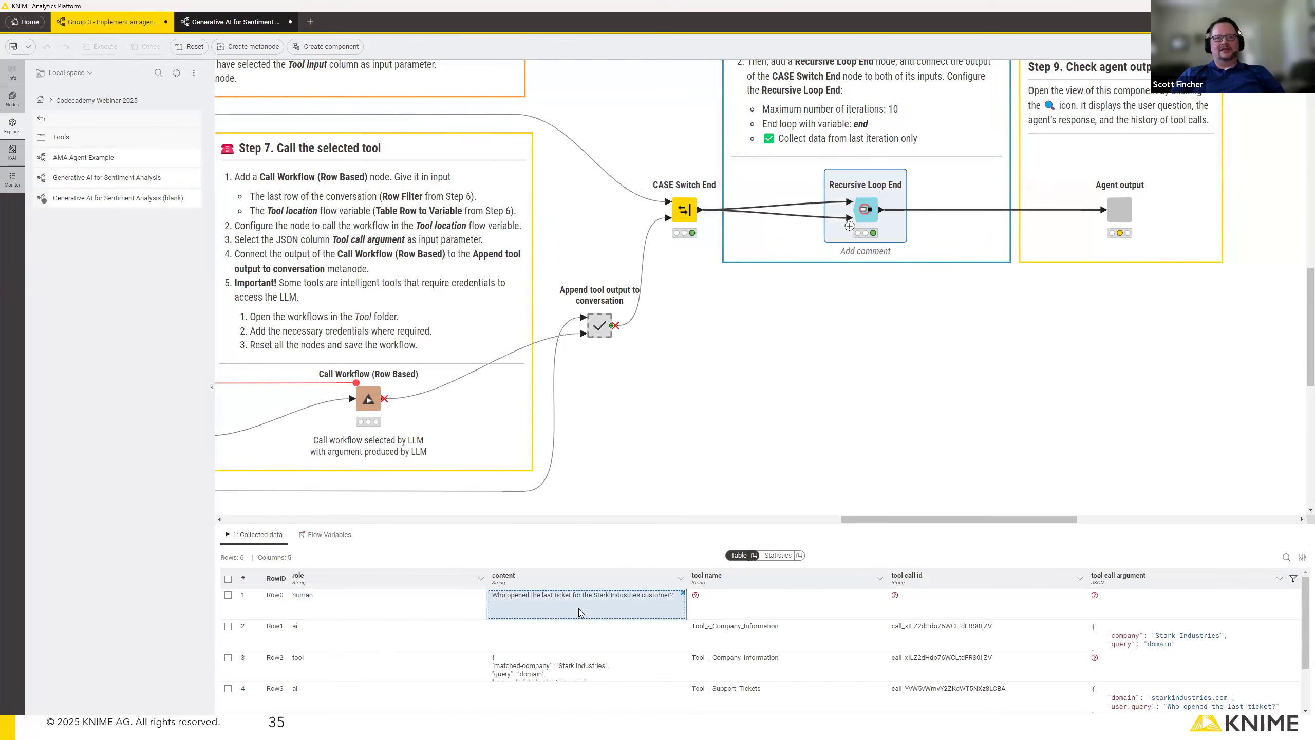
pyautogui.click(773, 643)
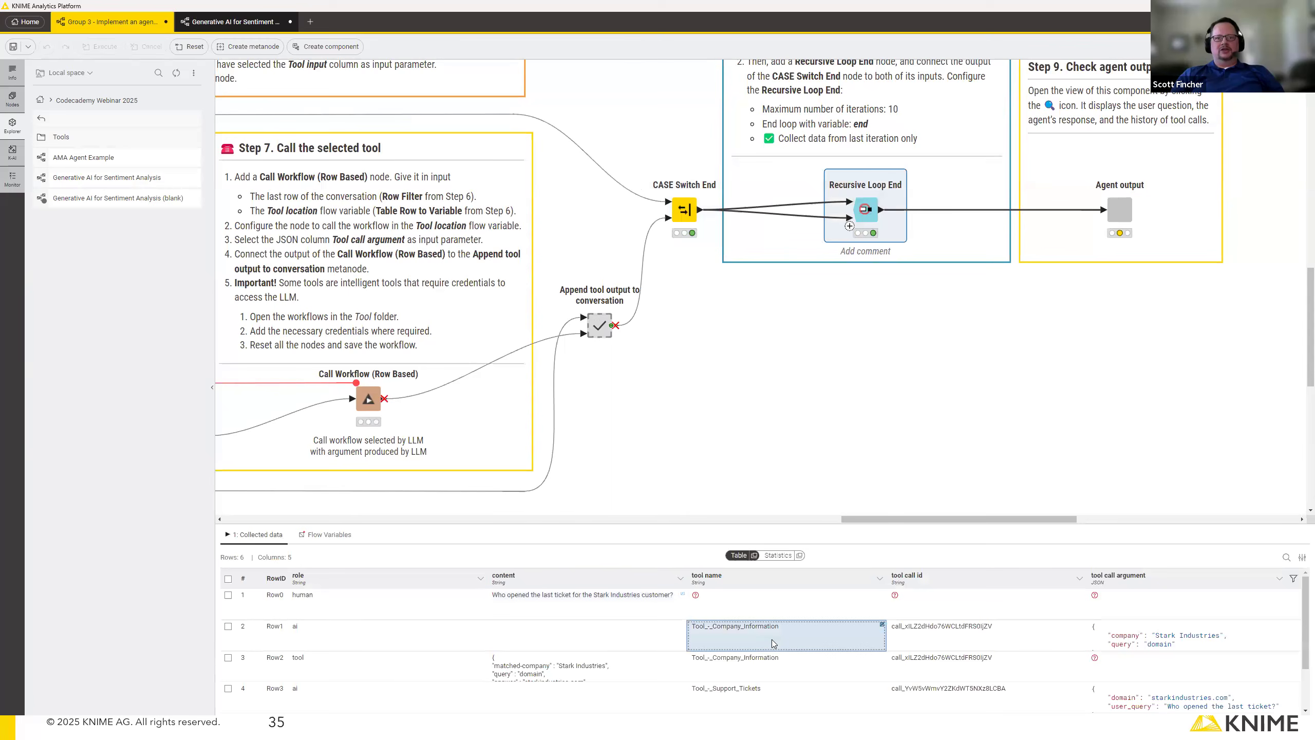
pyautogui.click(772, 666)
pyautogui.scroll(-1, 755, 649)
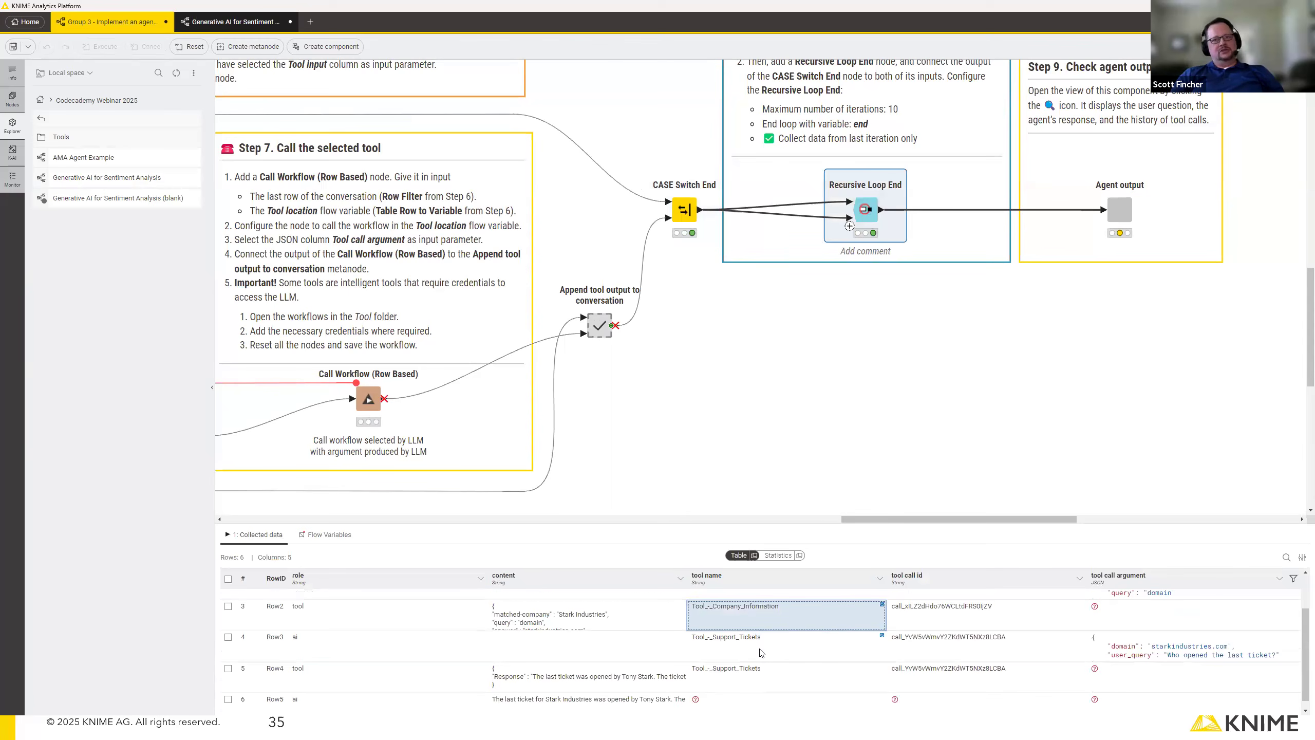
pyautogui.click(761, 652)
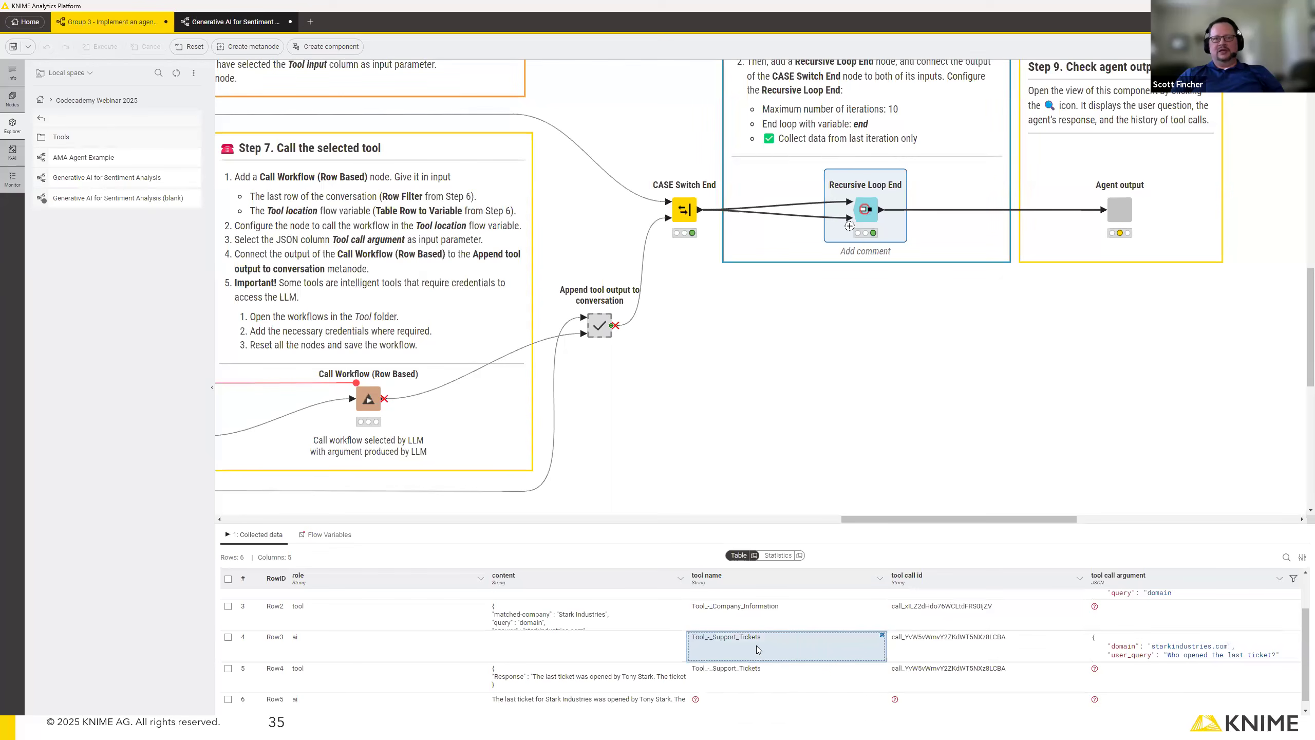
pyautogui.scroll(-1, 755, 658)
pyautogui.click(750, 672)
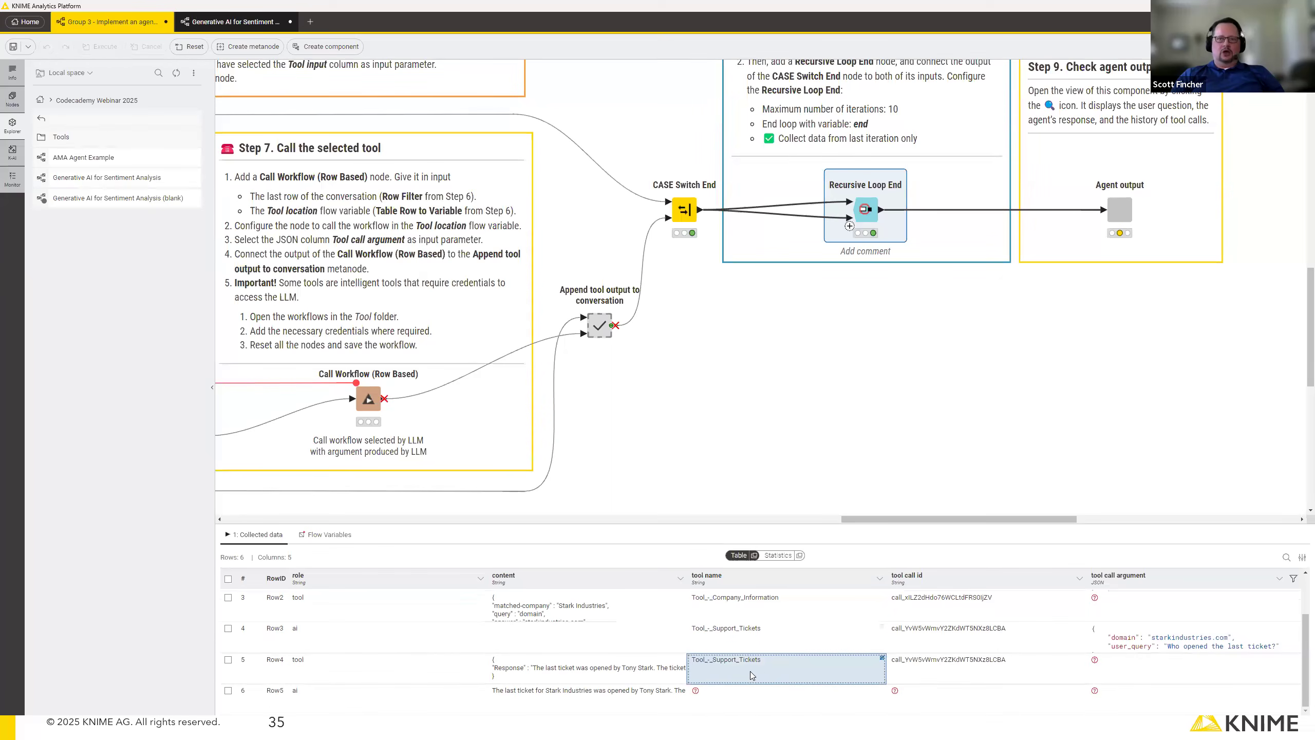
pyautogui.click(543, 695)
# Execute the Agent output component with its view opened, enlarge the view to read the response and tool call history, and close it.
pyautogui.click(1129, 204)
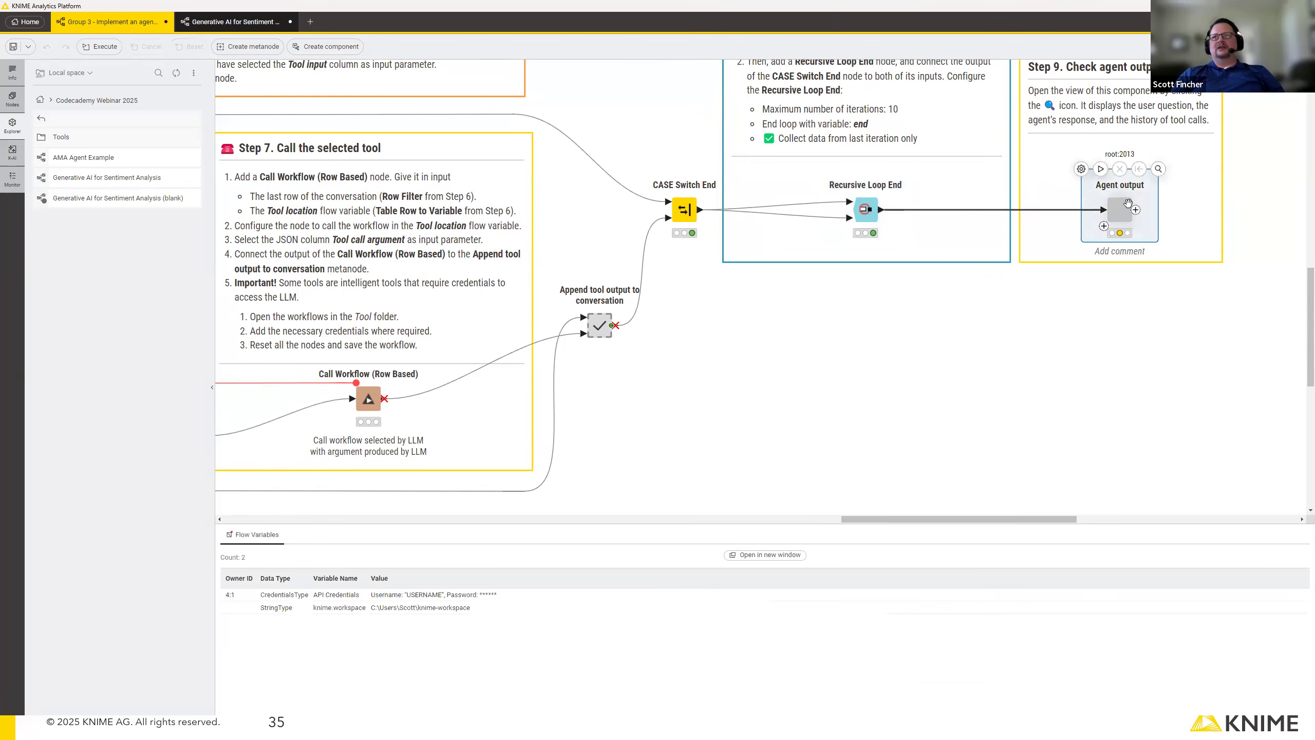
pyautogui.click(1158, 169)
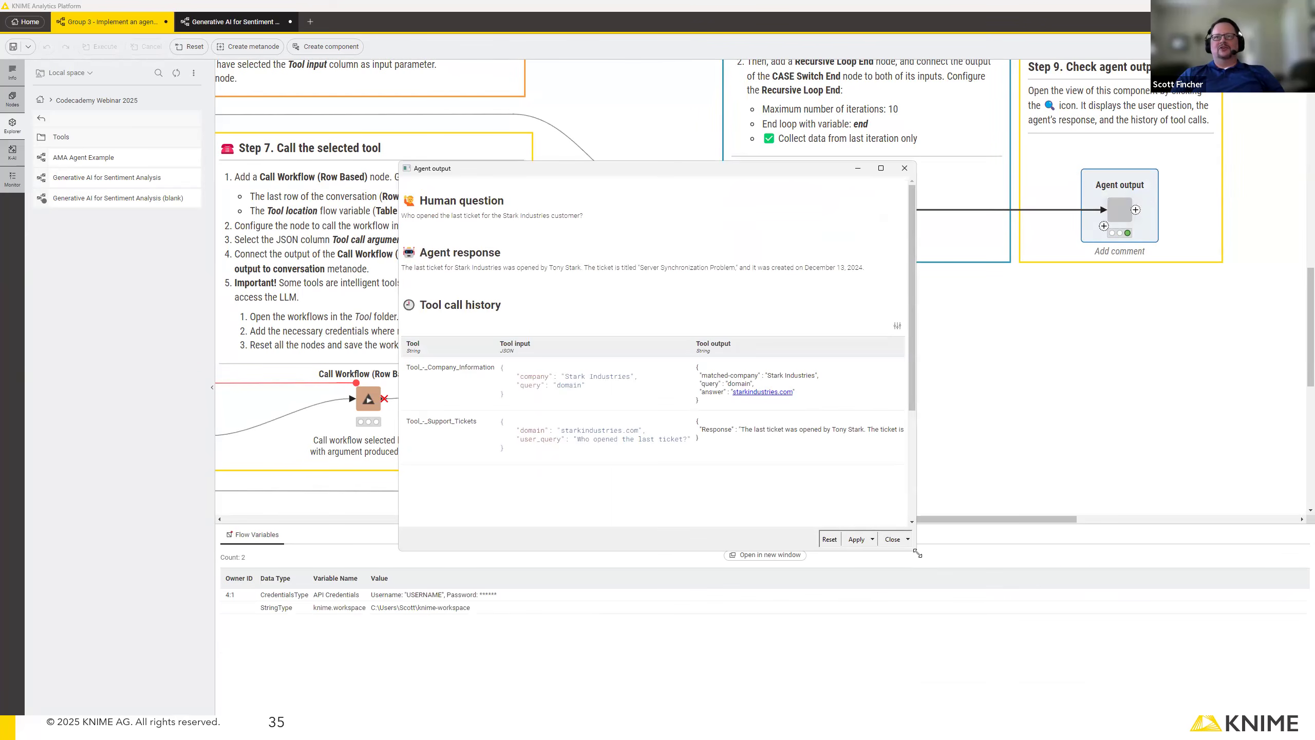
pyautogui.moveTo(918, 554); pyautogui.dragTo(1158, 601)
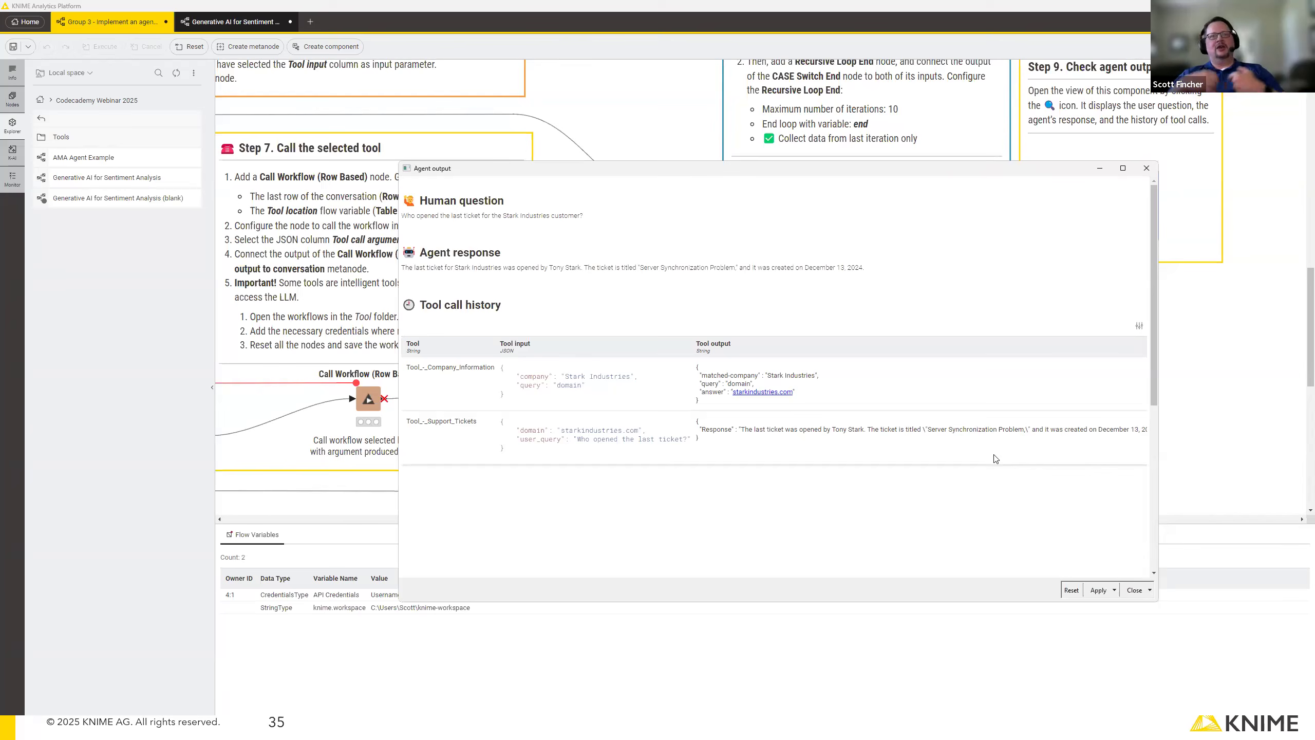
pyautogui.click(1146, 168)
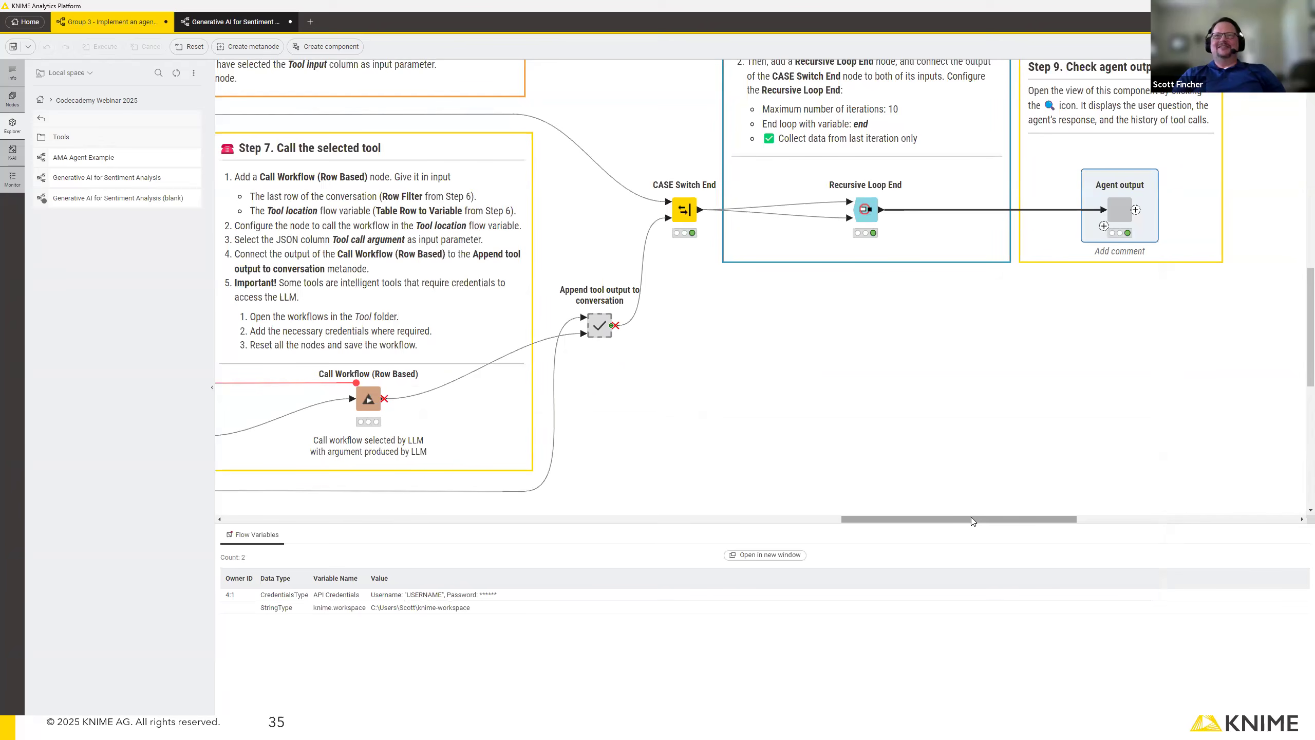
# Switch from the agent workflow to the PowerPoint slide show.
pyautogui.scroll(2, 957, 433)
pyautogui.moveTo(961, 524); pyautogui.dragTo(796, 519)
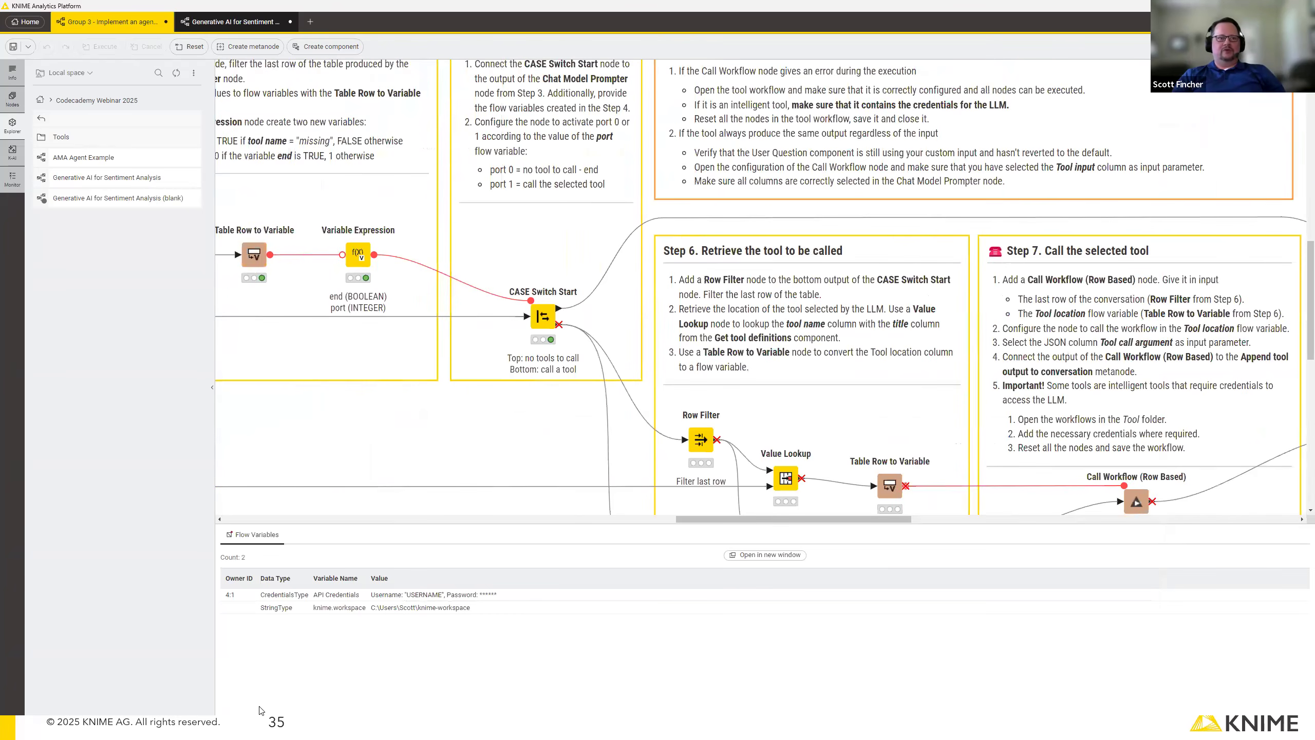
pyautogui.hotkey('alt', 'Tab')
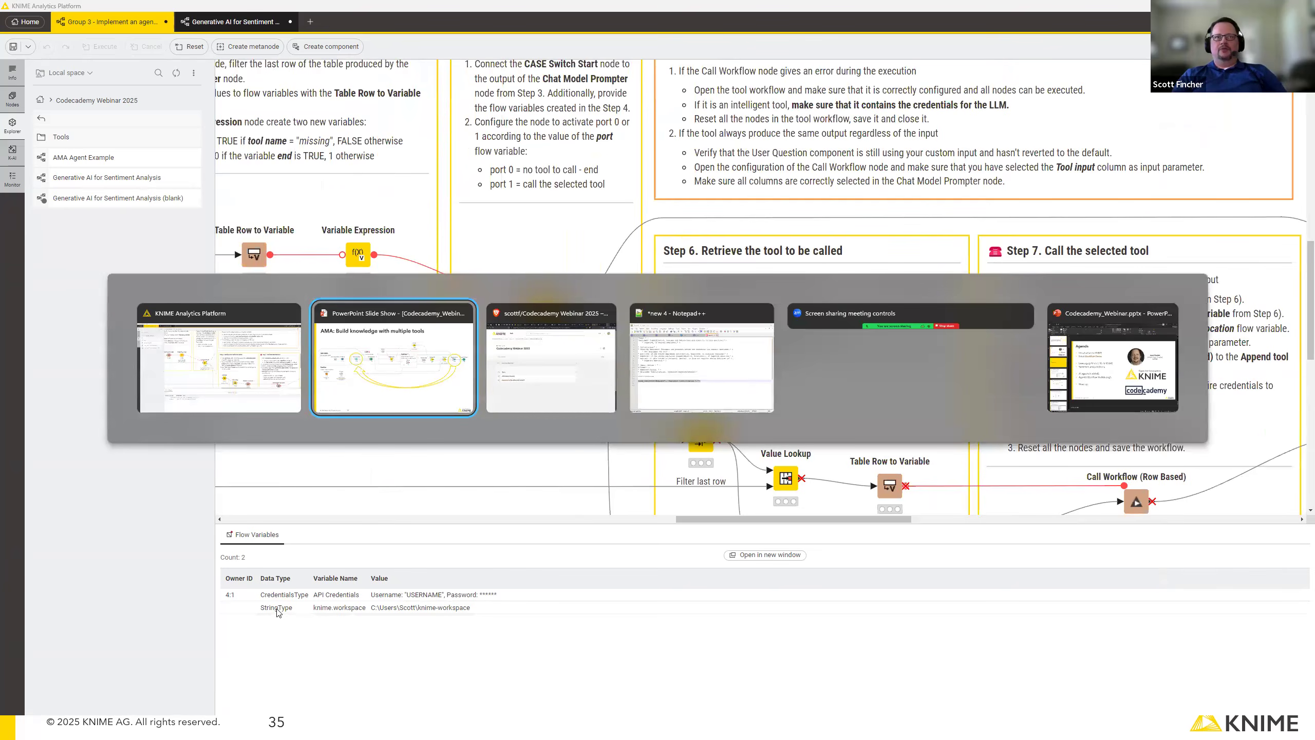